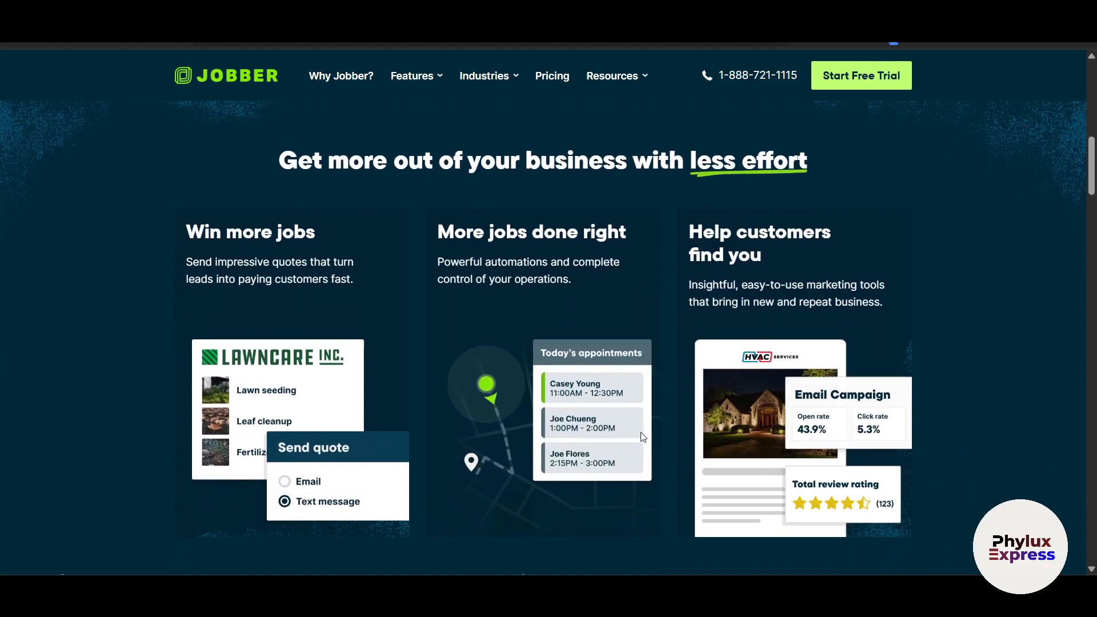
# Open the Jobber website from the search results.
pyautogui.scroll(-5, 642, 437)
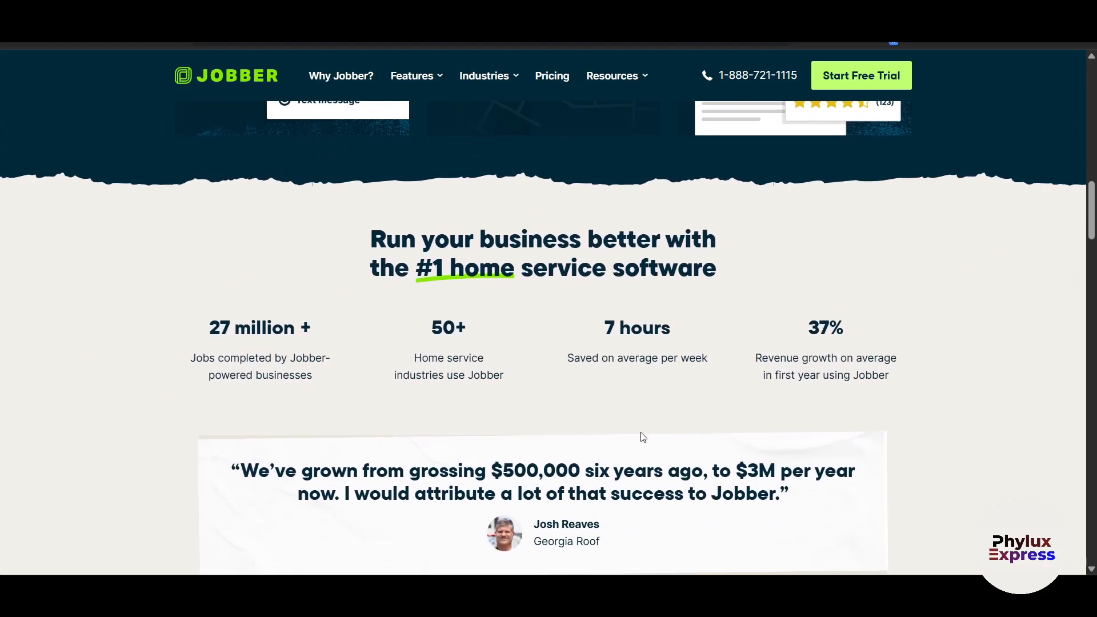
pyautogui.scroll(-6, 643, 437)
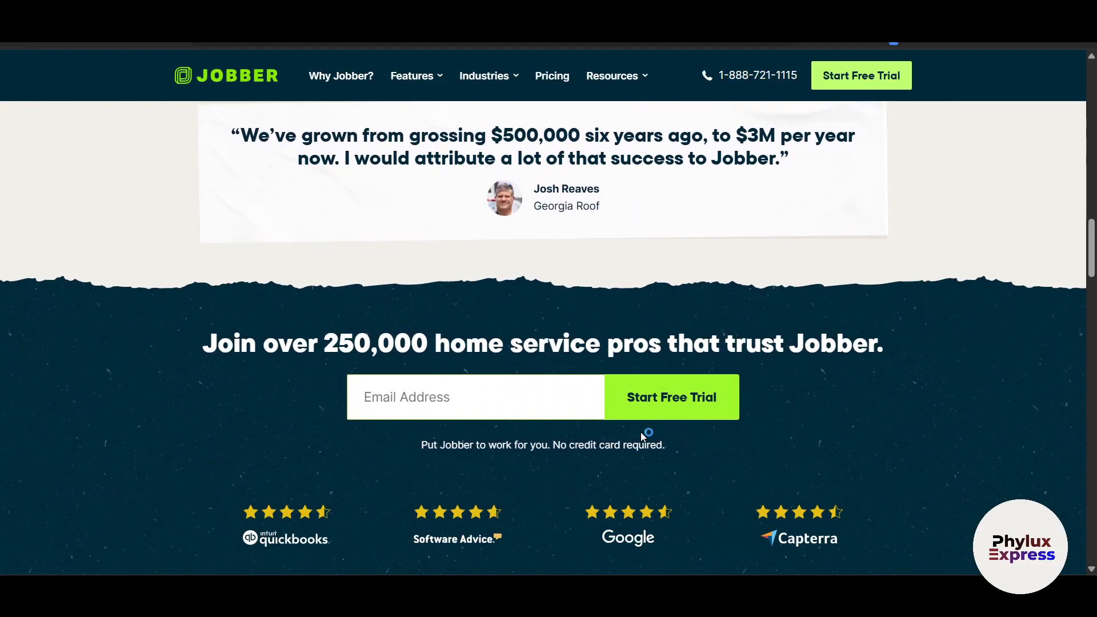
pyautogui.scroll(-2, 641, 437)
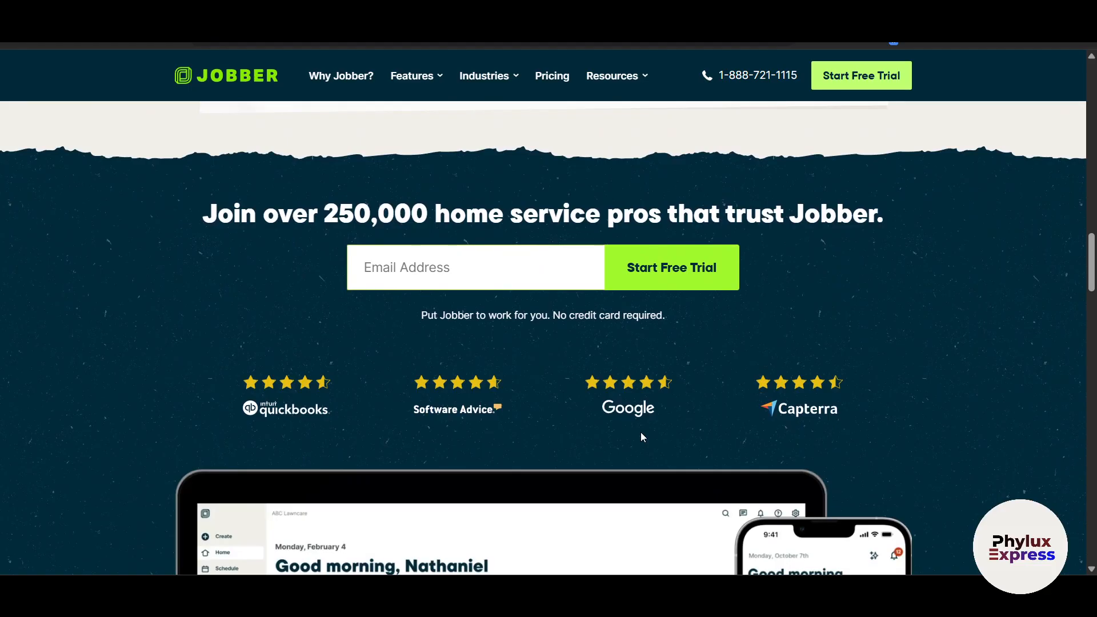
pyautogui.scroll(-1, 641, 436)
pyautogui.scroll(-1, 643, 437)
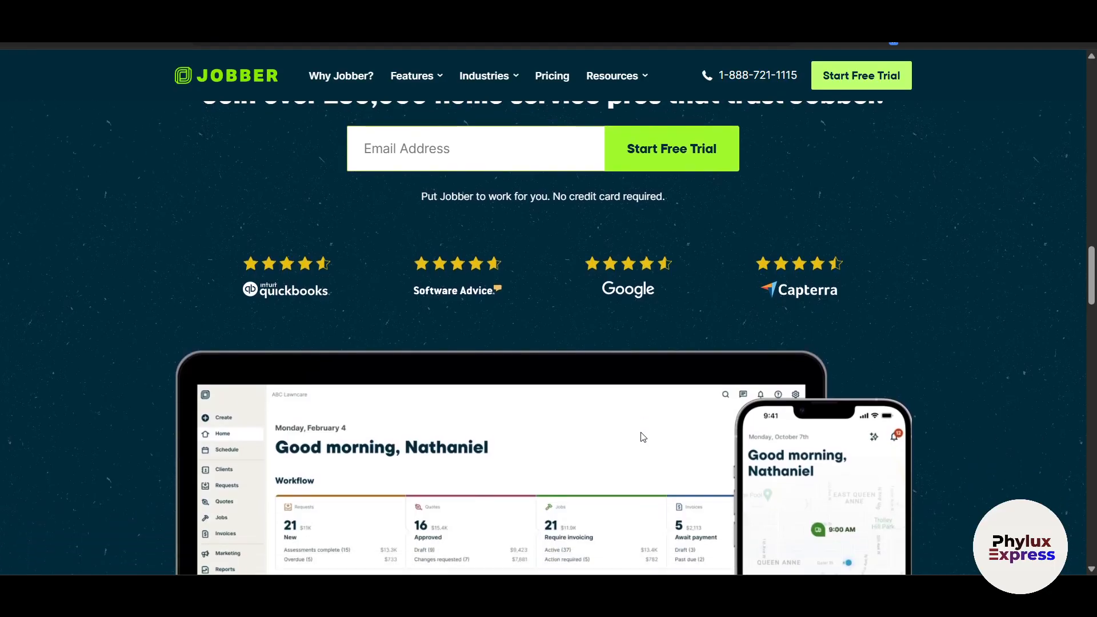
pyautogui.scroll(-2, 642, 437)
pyautogui.scroll(10, 641, 437)
pyautogui.hscroll(-2, 404, 318)
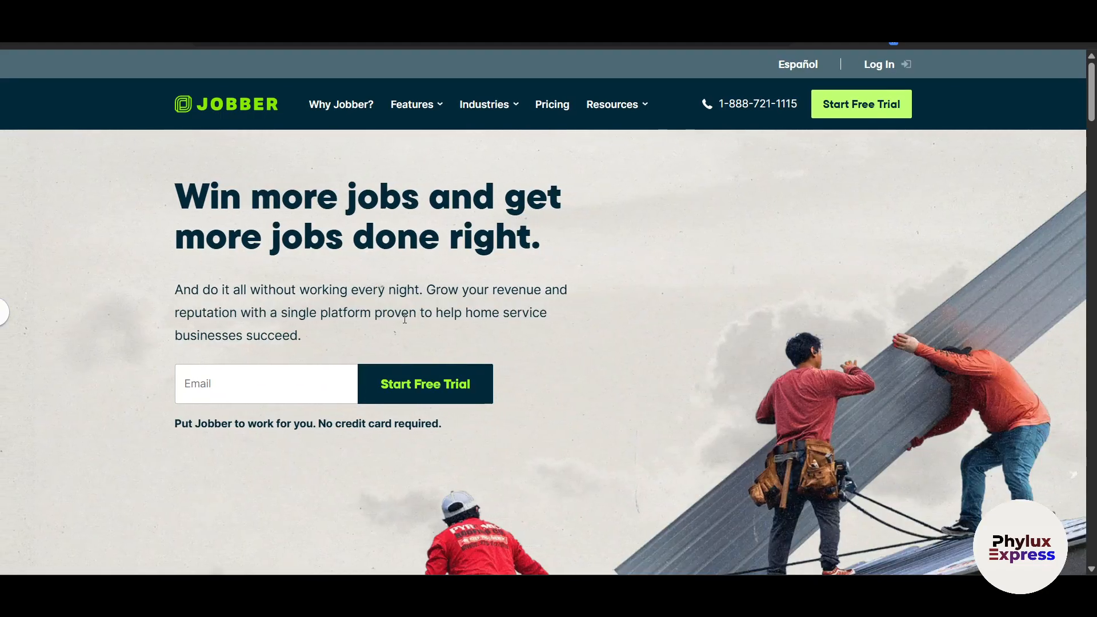
pyautogui.hscroll(-2, 404, 318)
pyautogui.scroll(-4, 294, 285)
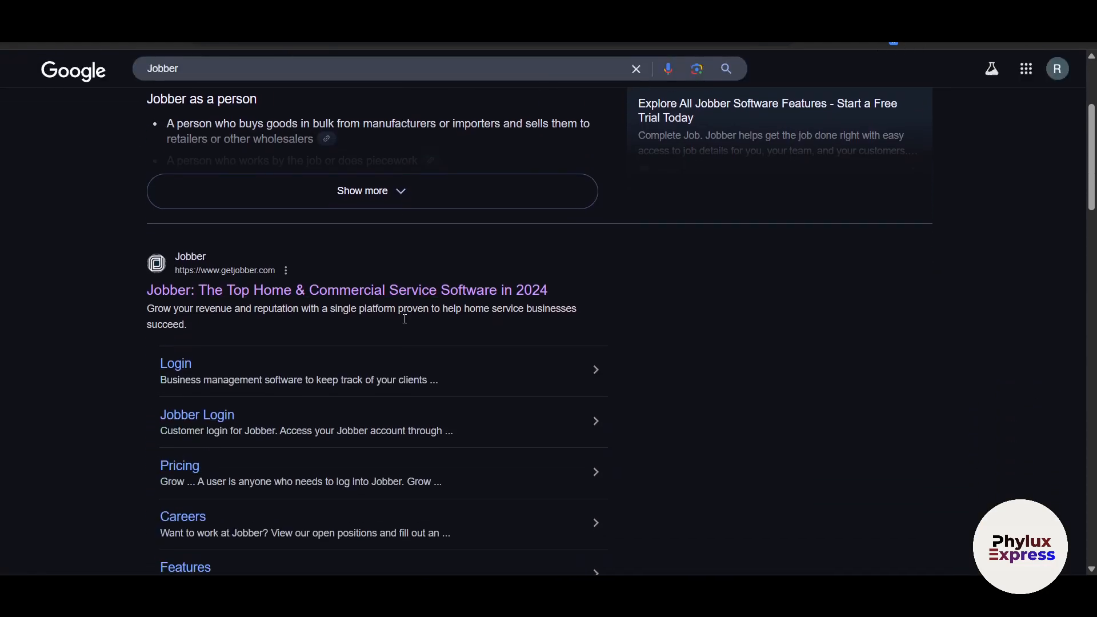
pyautogui.click(279, 289)
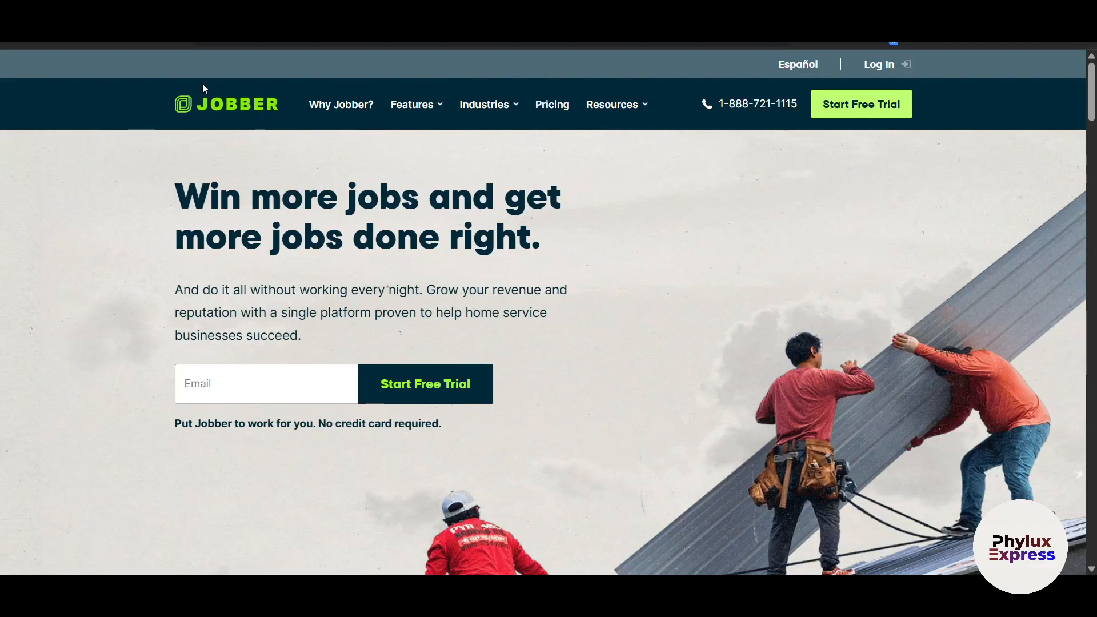
# On the Pricing page, compare monthly and annual plan prices, ending on annual.
pyautogui.click(559, 108)
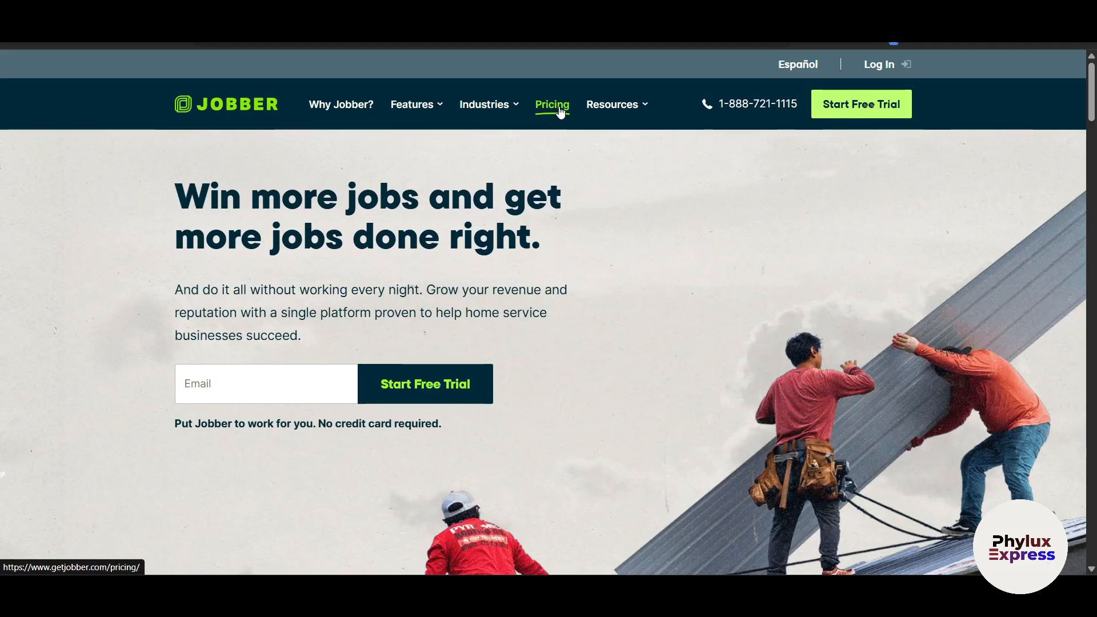
pyautogui.scroll(-1, 806, 325)
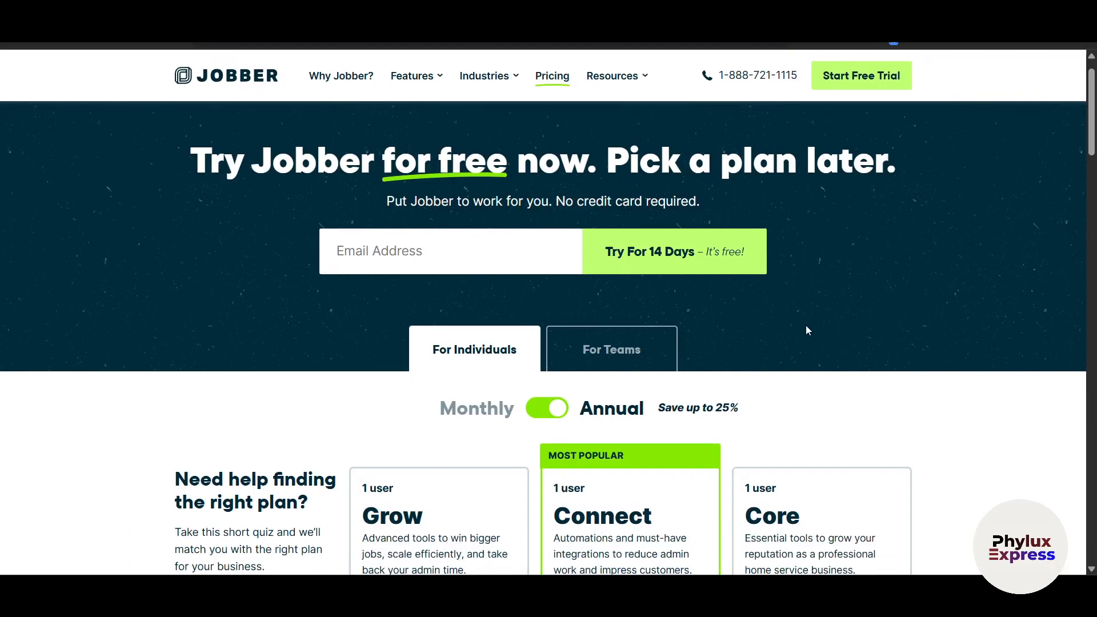
pyautogui.scroll(1, 805, 326)
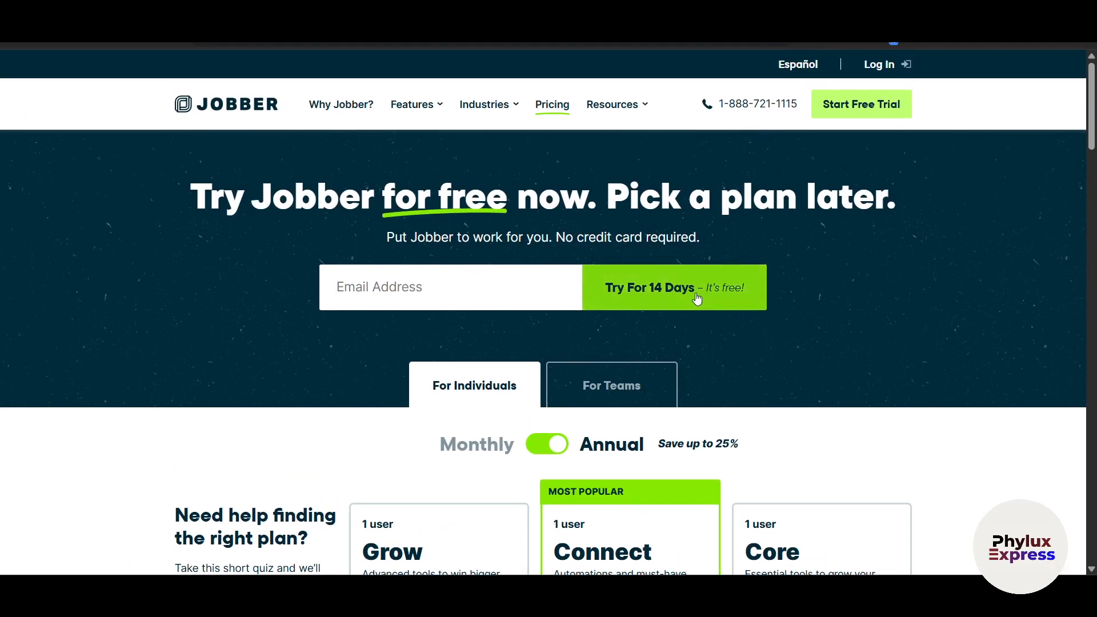
pyautogui.scroll(-2, 861, 386)
pyautogui.scroll(-3, 861, 388)
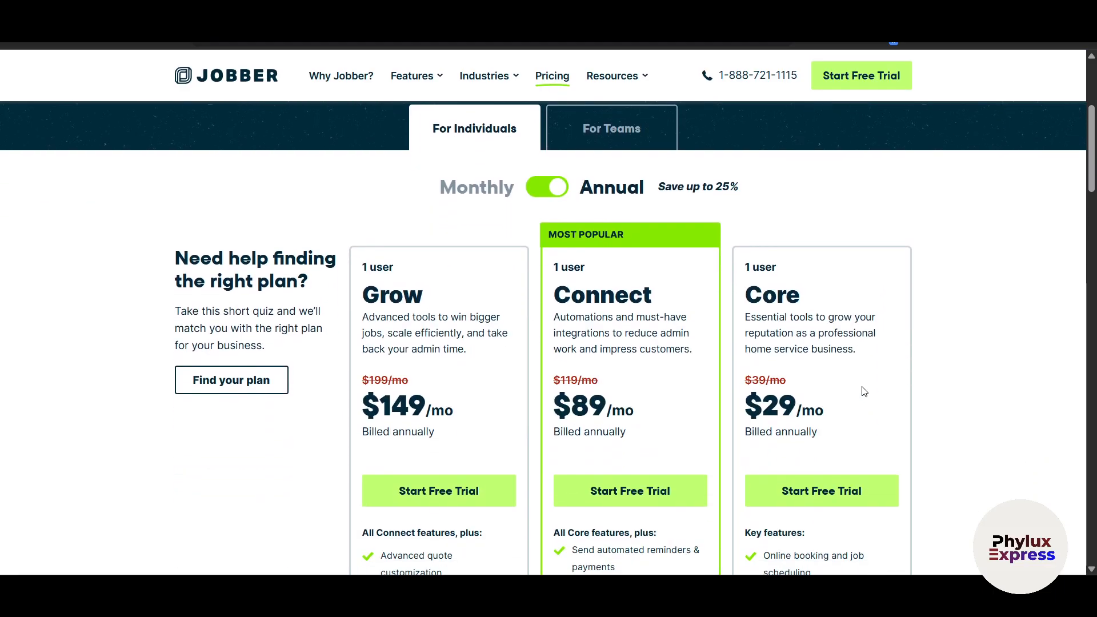
pyautogui.scroll(2, 860, 387)
pyautogui.scroll(-2, 577, 468)
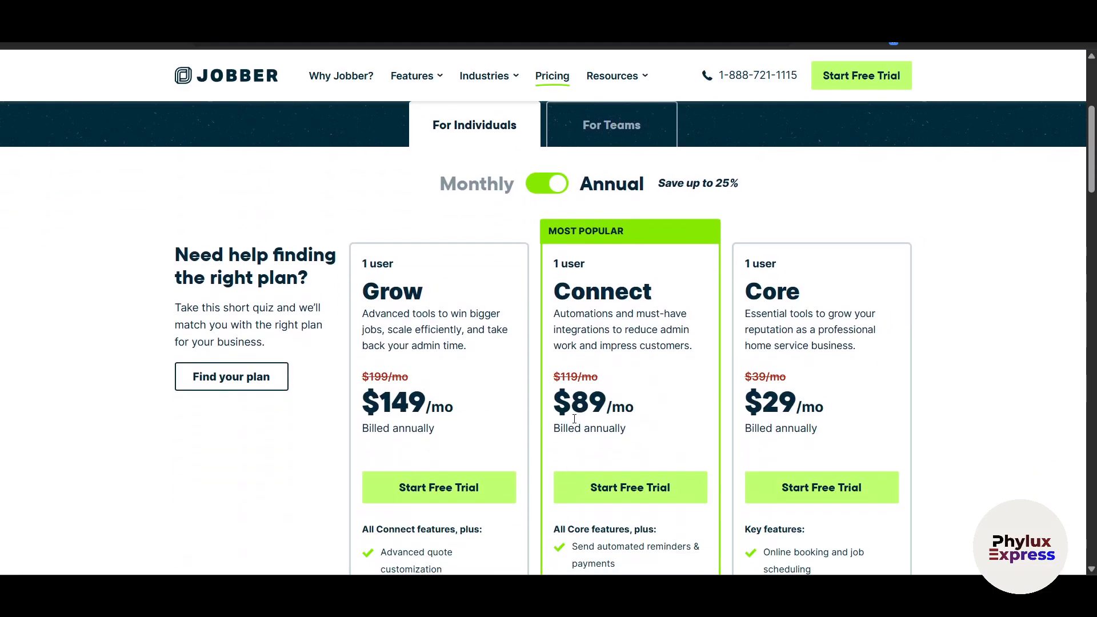
pyautogui.click(547, 182)
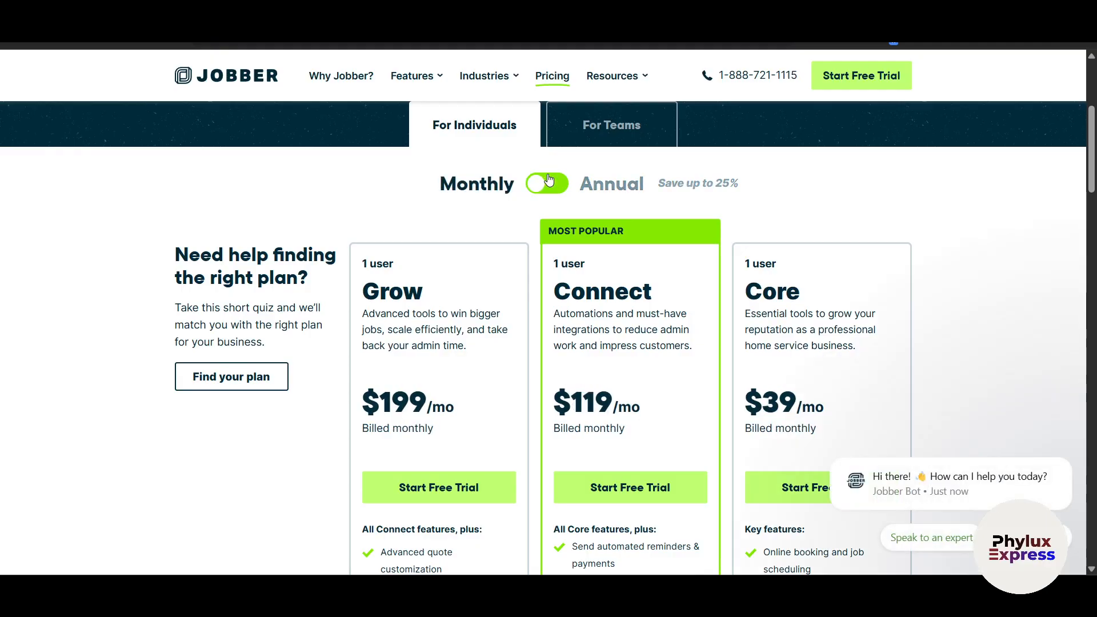
pyautogui.click(547, 181)
# View the team plans: Plus $449/mo, Grow $249/mo, Connect $129/mo billed annually.
pyautogui.scroll(-2, 474, 479)
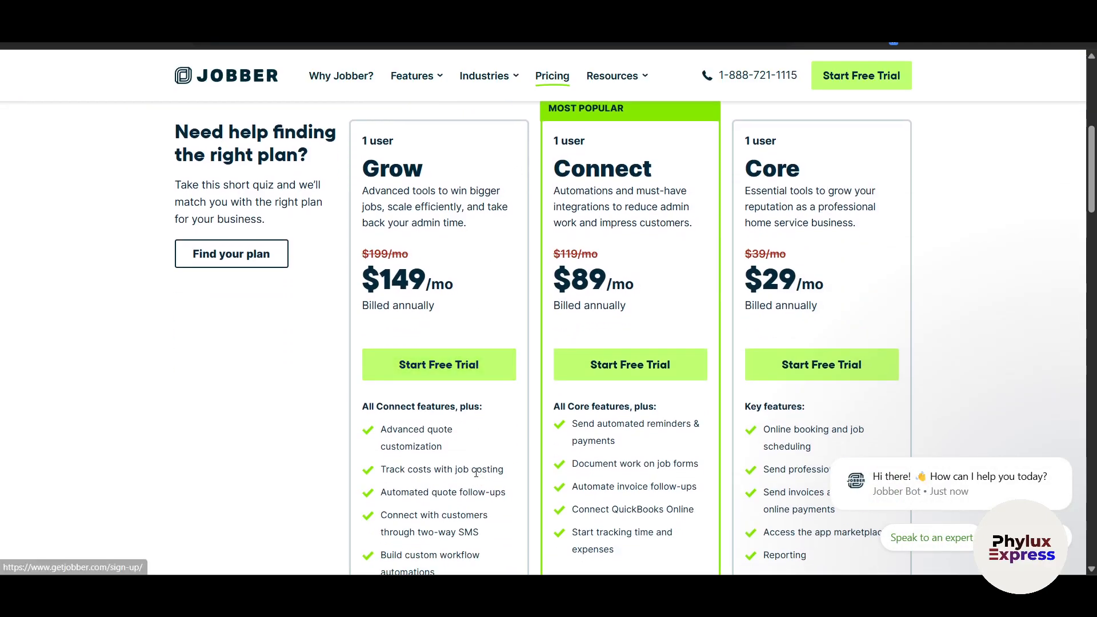
pyautogui.scroll(-2, 254, 429)
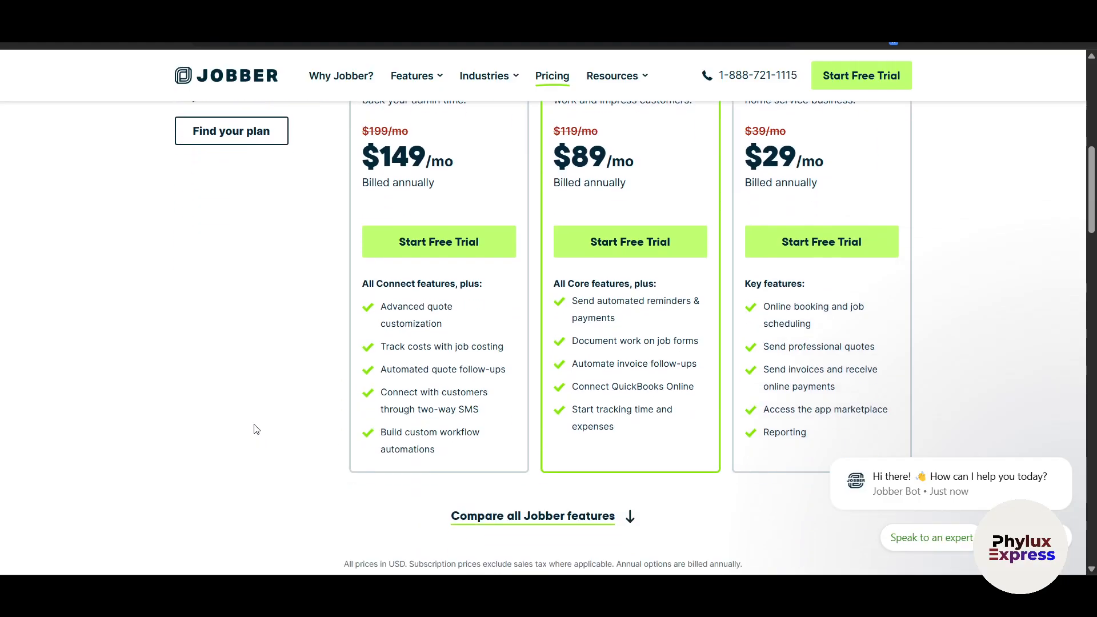
pyautogui.scroll(2, 254, 428)
pyautogui.scroll(-1, 256, 428)
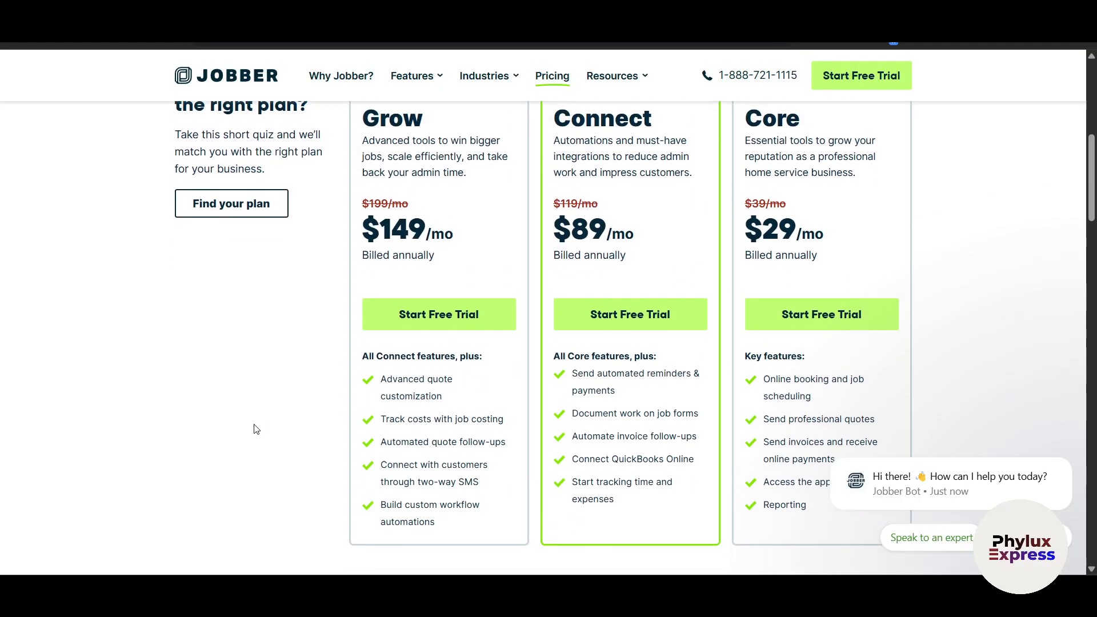
pyautogui.scroll(5, 256, 429)
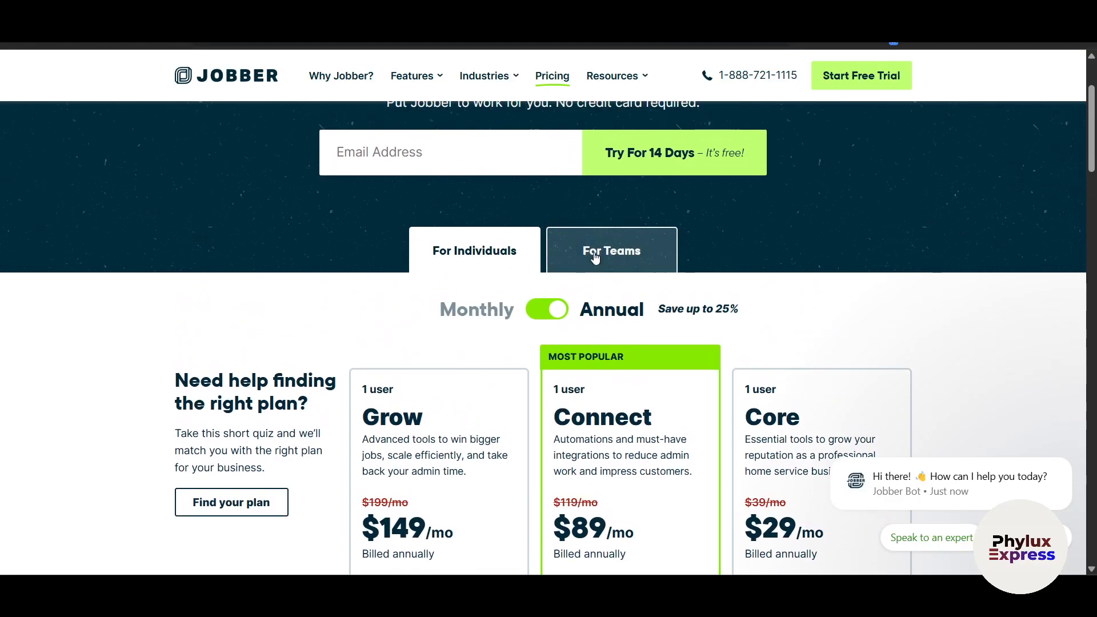
pyautogui.click(595, 257)
pyautogui.scroll(-4, 296, 540)
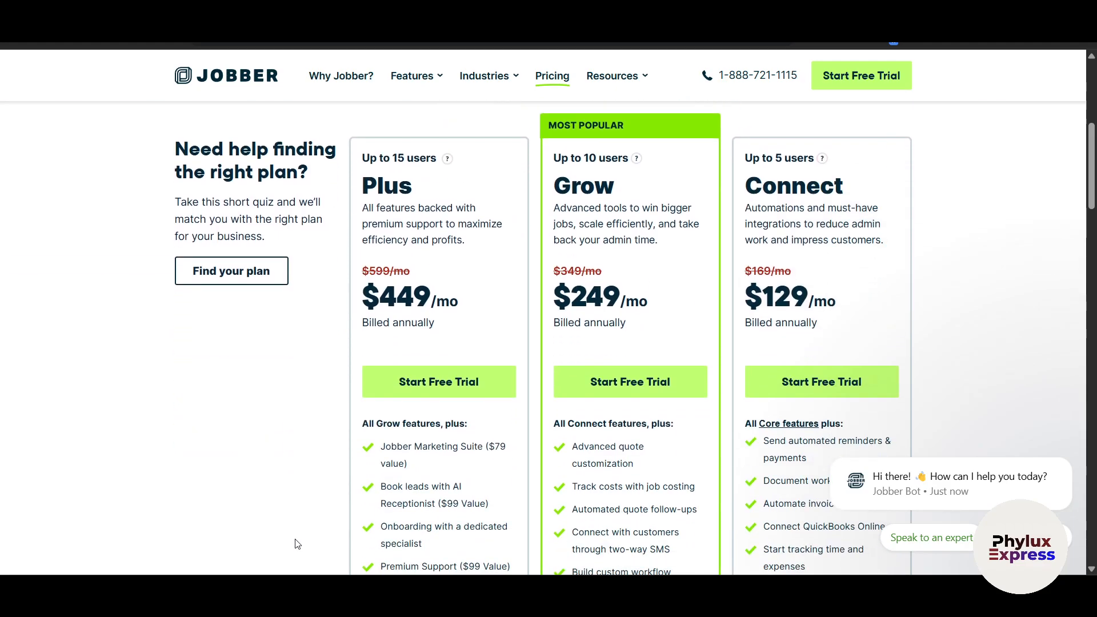
pyautogui.scroll(1, 297, 543)
pyautogui.scroll(-2, 297, 543)
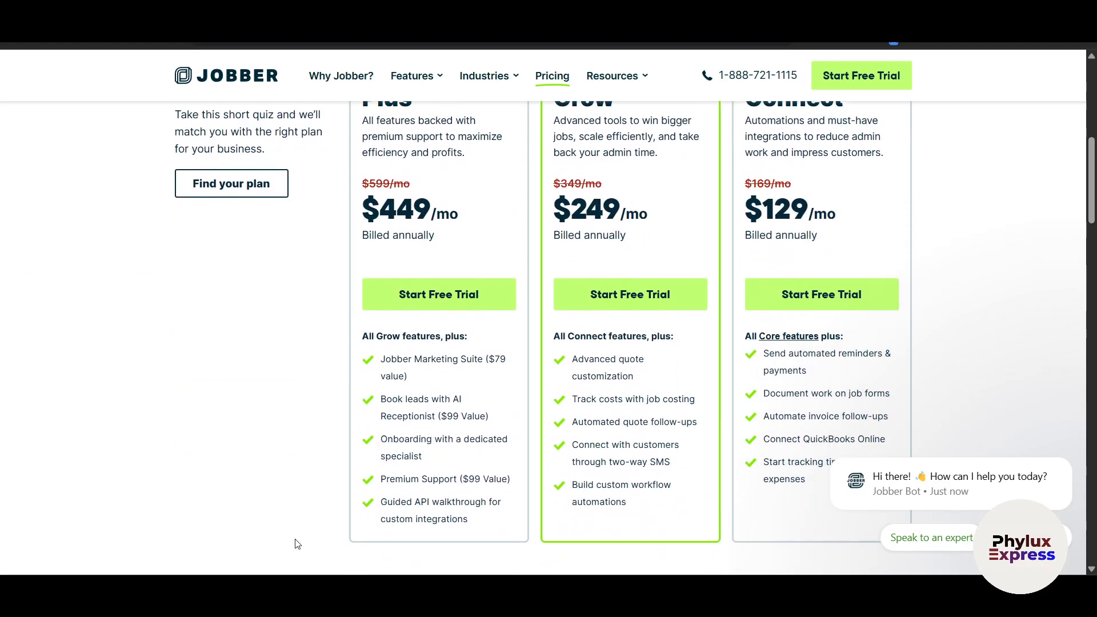
pyautogui.scroll(8, 297, 544)
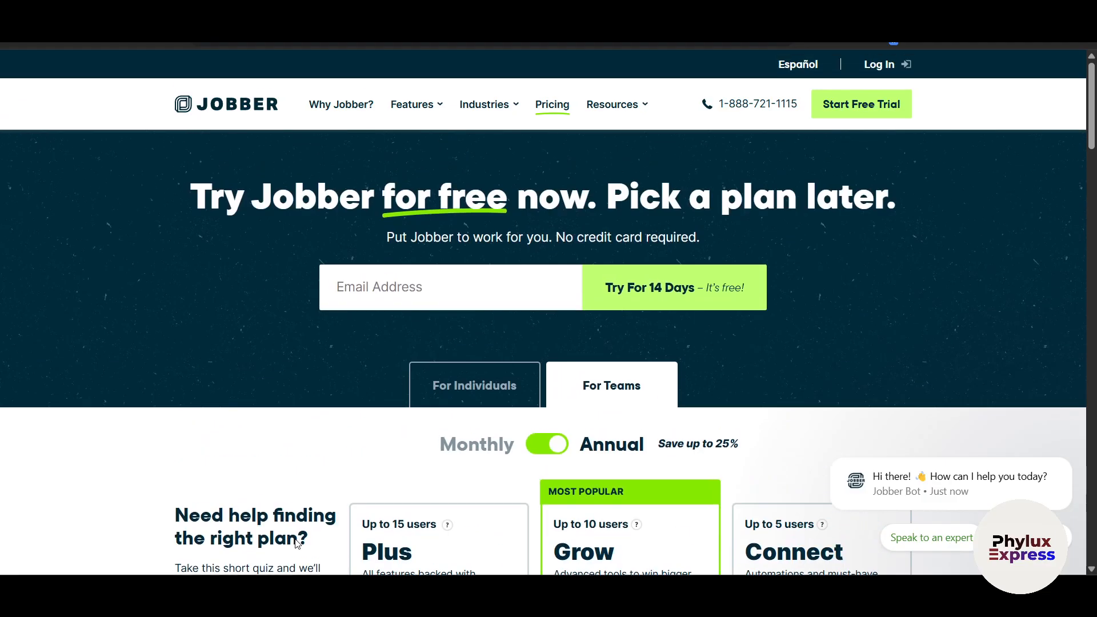
pyautogui.scroll(-3, 295, 542)
pyautogui.scroll(3, 295, 542)
pyautogui.scroll(-2, 901, 355)
pyautogui.scroll(2, 901, 354)
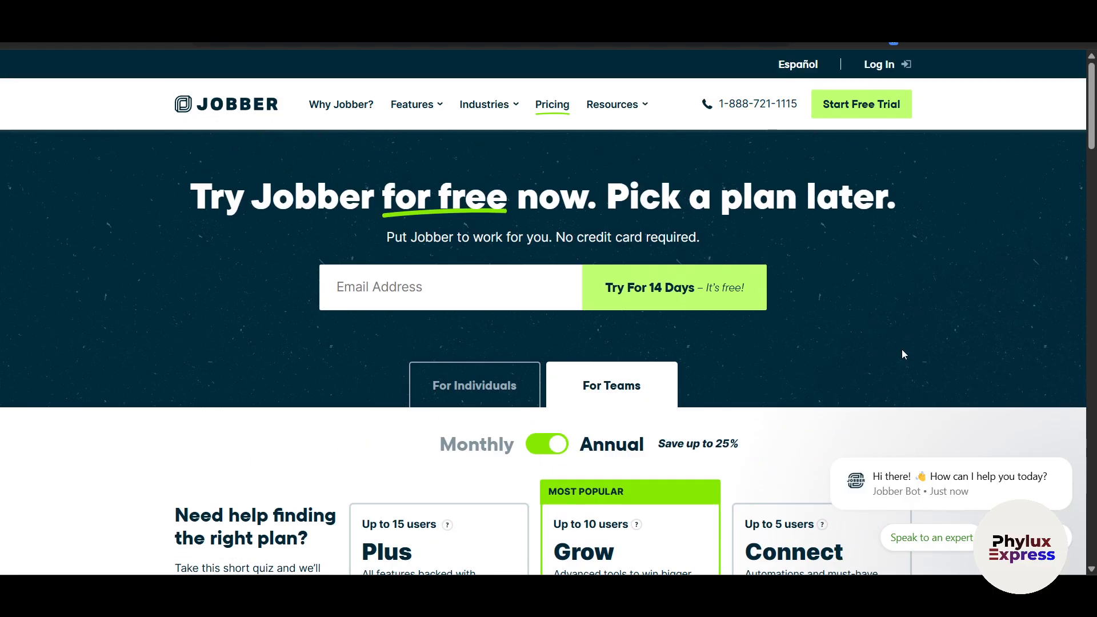
# Start the free trial sign-up and fill in the work email and password.
pyautogui.click(850, 117)
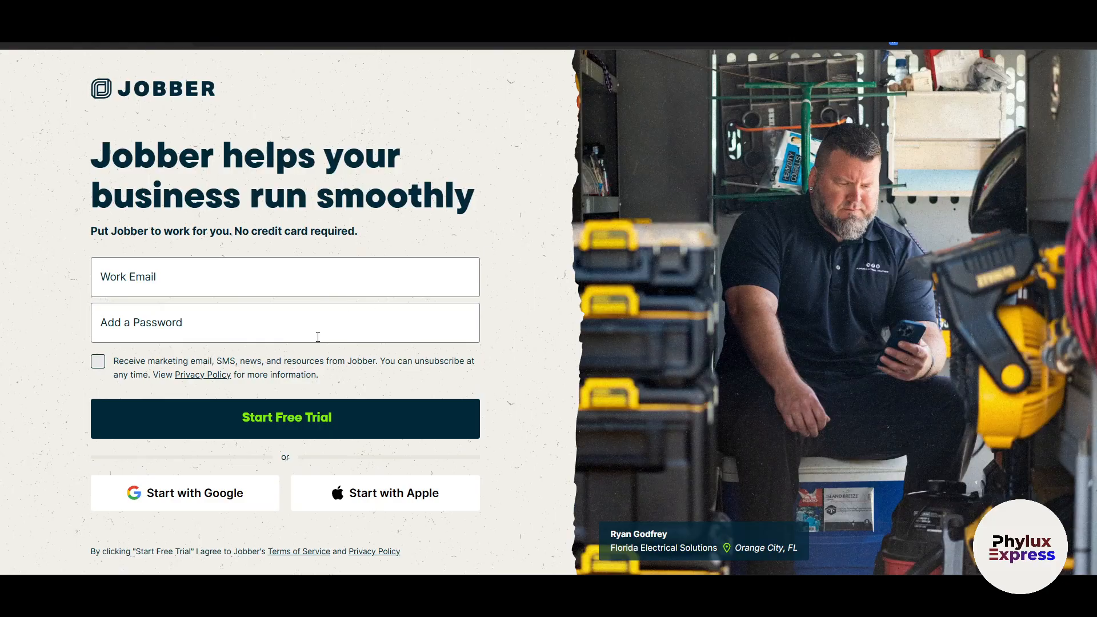
pyautogui.click(174, 282)
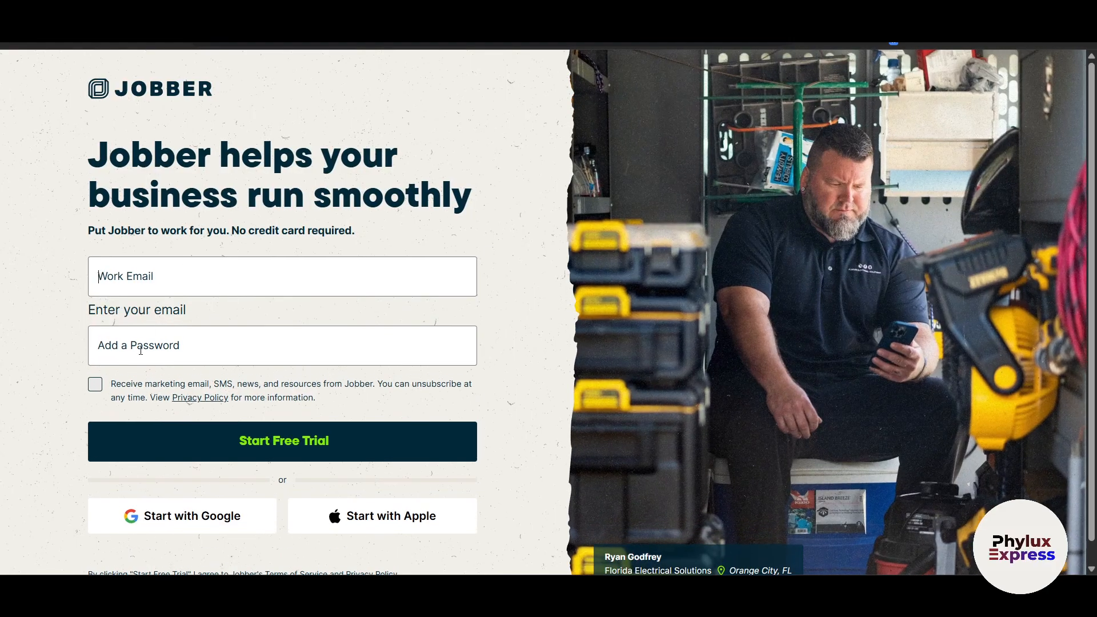
pyautogui.click(141, 350)
pyautogui.scroll(-1, 141, 350)
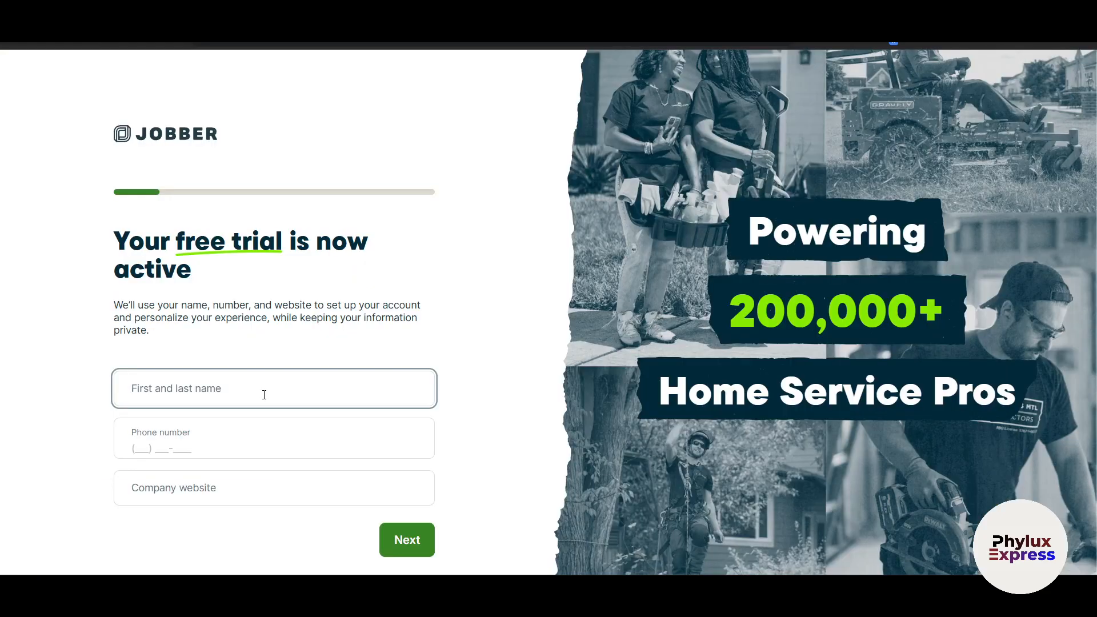
# Enter the owner's full name, skip phone and website, and continue.
pyautogui.press('Tab')
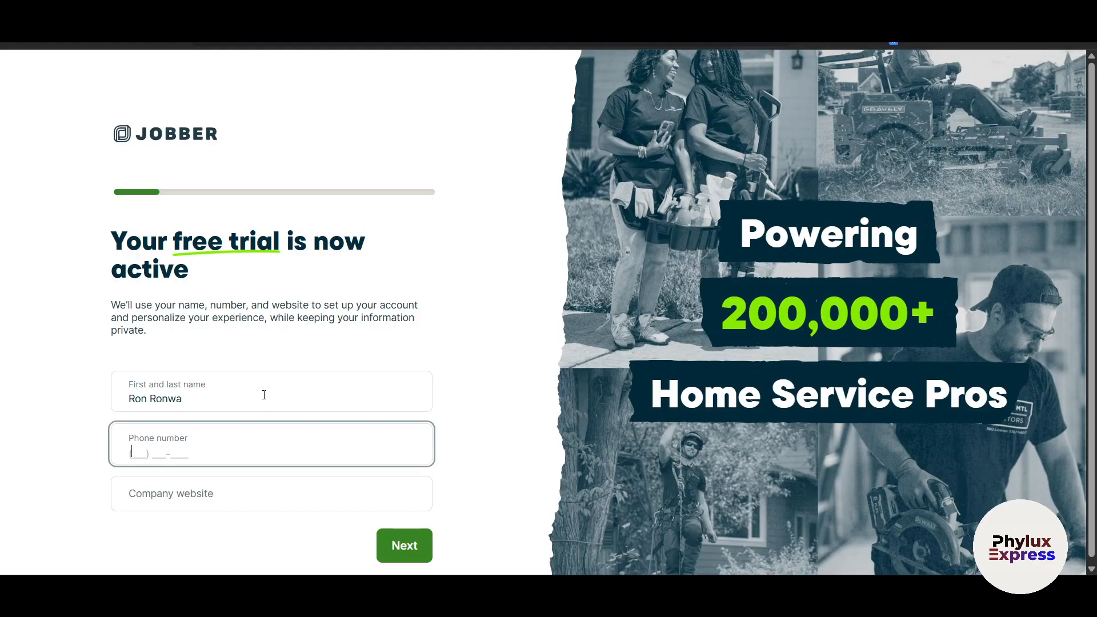
pyautogui.press('Tab')
pyautogui.click(415, 549)
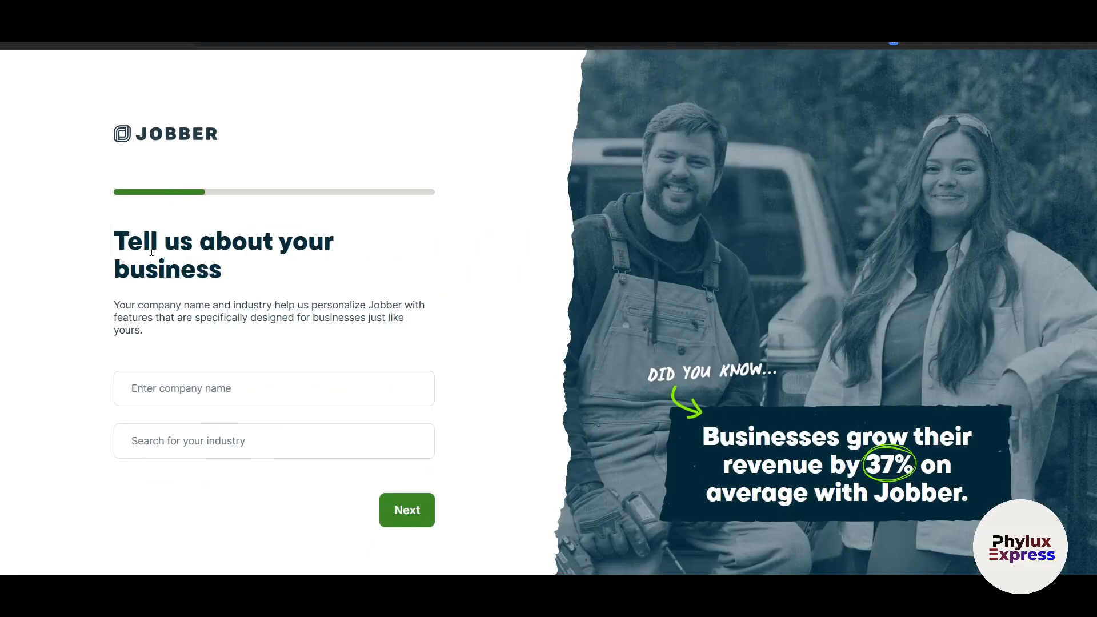
# Enter company name 'Phylux Express', pick Plumbing as the industry, and continue.
pyautogui.click(194, 396)
pyautogui.write('Ph')
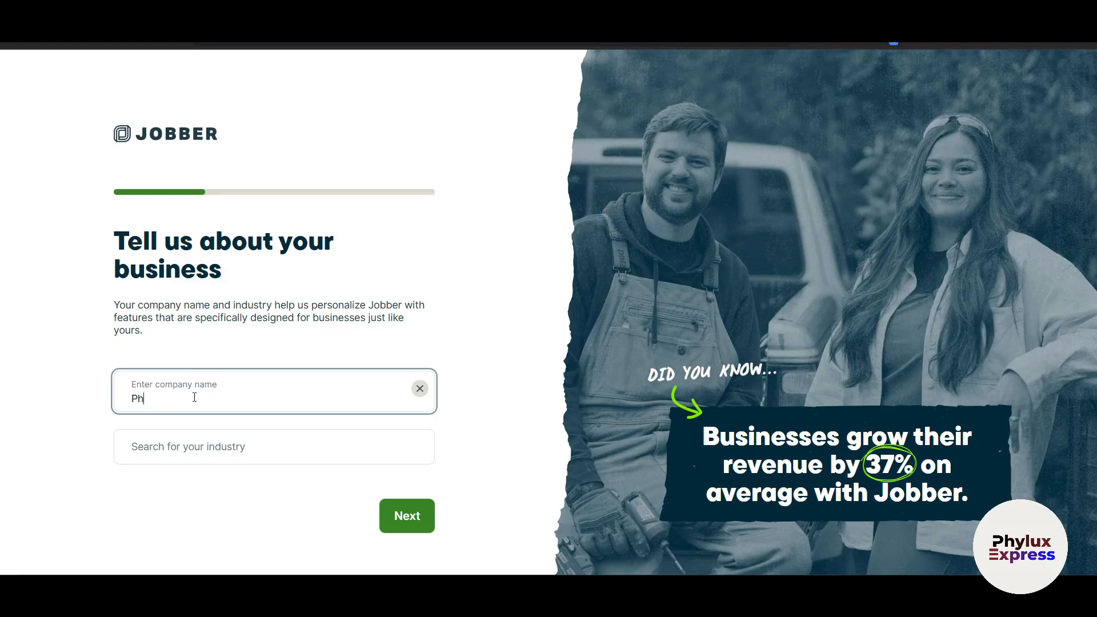
pyautogui.write('ylux Express')
pyautogui.click(194, 451)
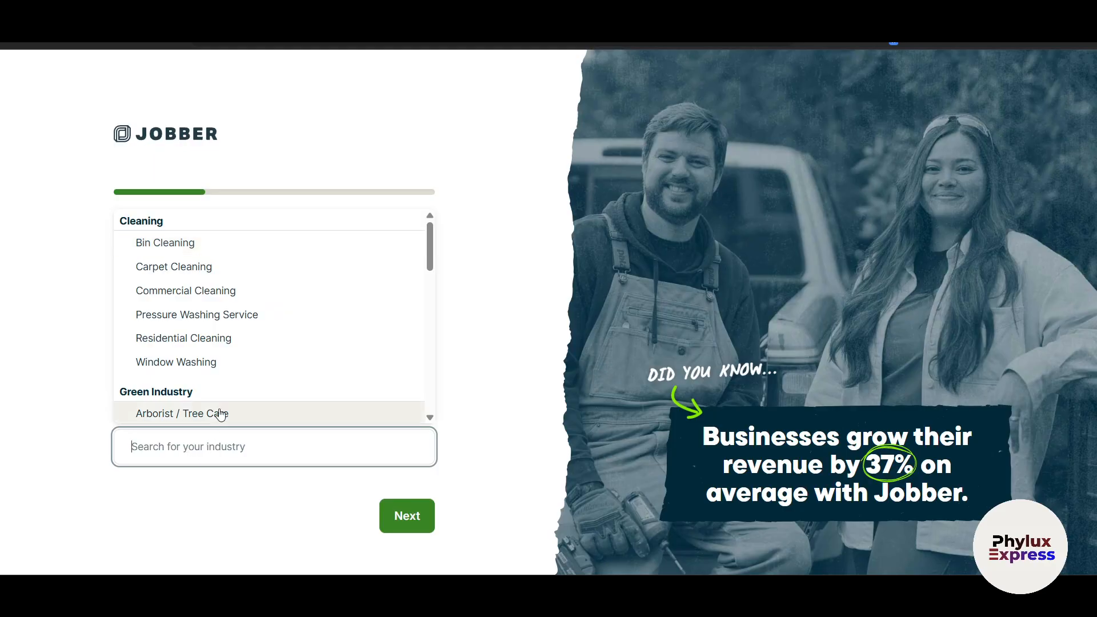
pyautogui.scroll(-4, 261, 365)
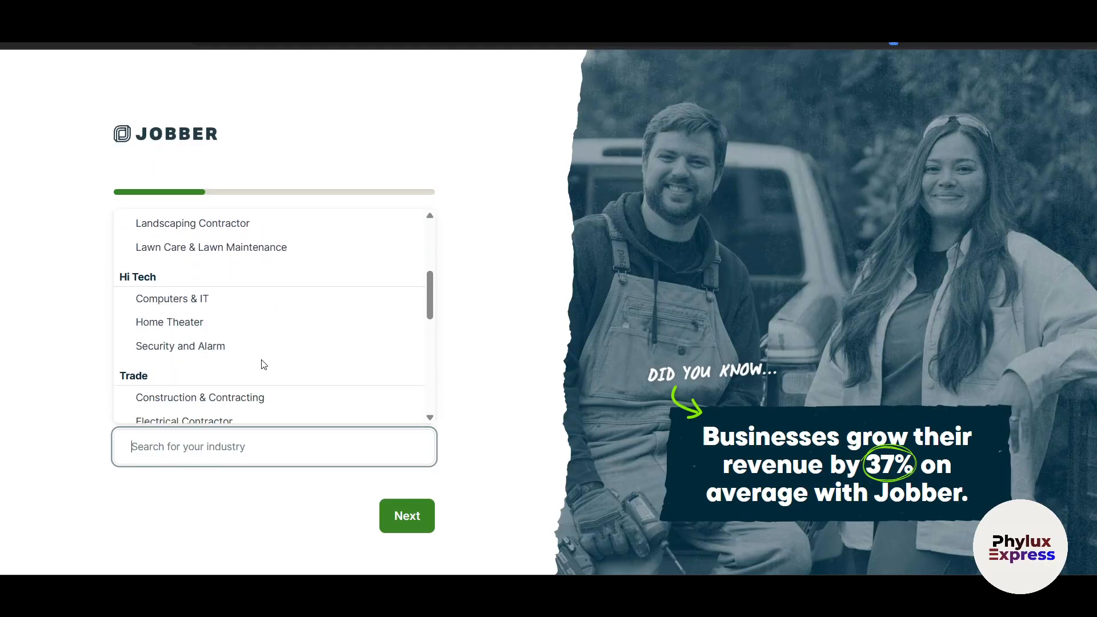
pyautogui.scroll(-5, 263, 365)
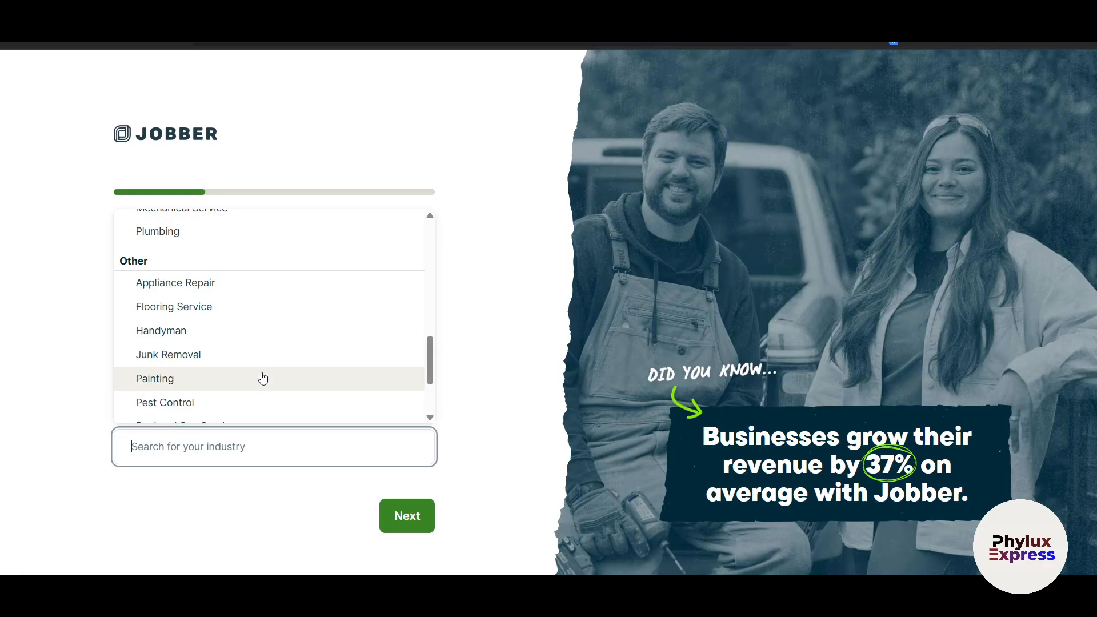
pyautogui.scroll(-3, 264, 377)
pyautogui.scroll(4, 265, 382)
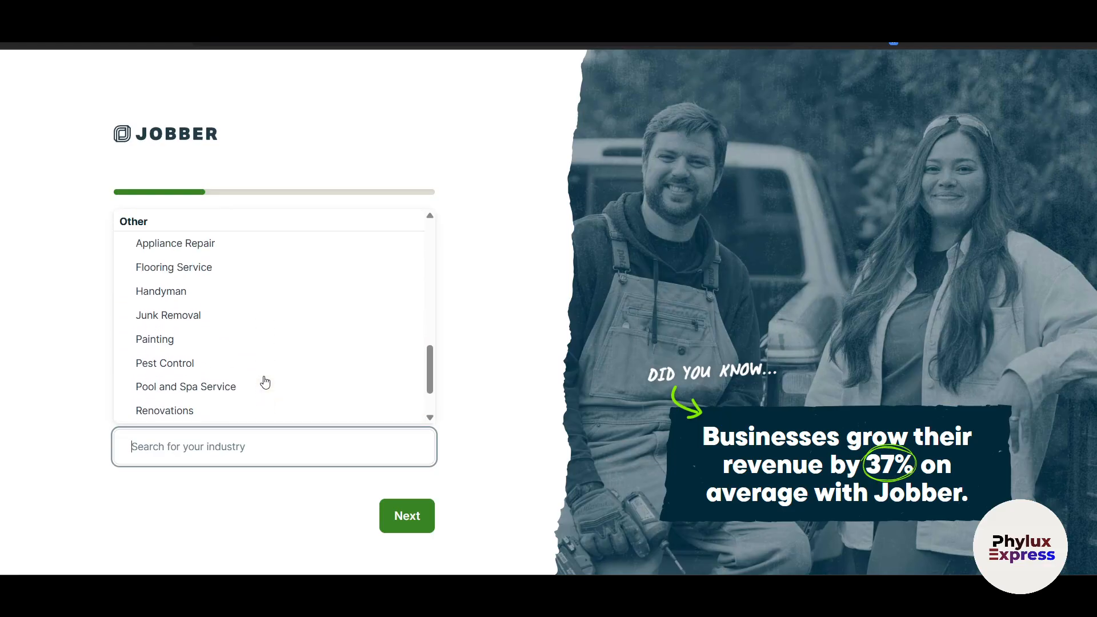
pyautogui.scroll(2, 263, 382)
pyautogui.scroll(-2, 262, 382)
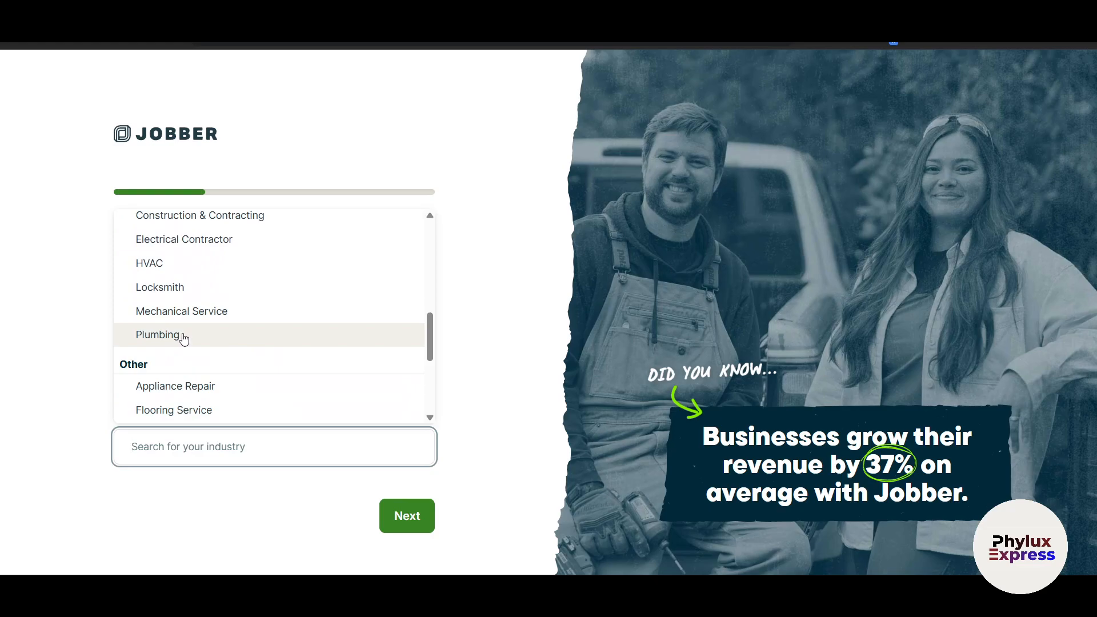
pyautogui.scroll(2, 180, 338)
pyautogui.scroll(-2, 178, 342)
pyautogui.click(177, 341)
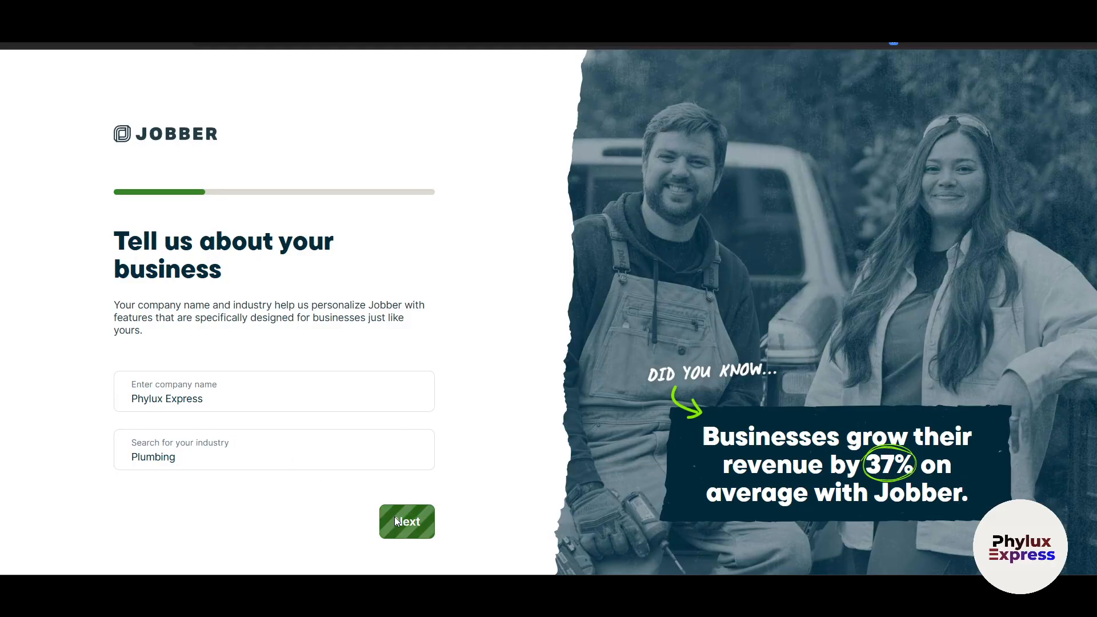
pyautogui.click(416, 518)
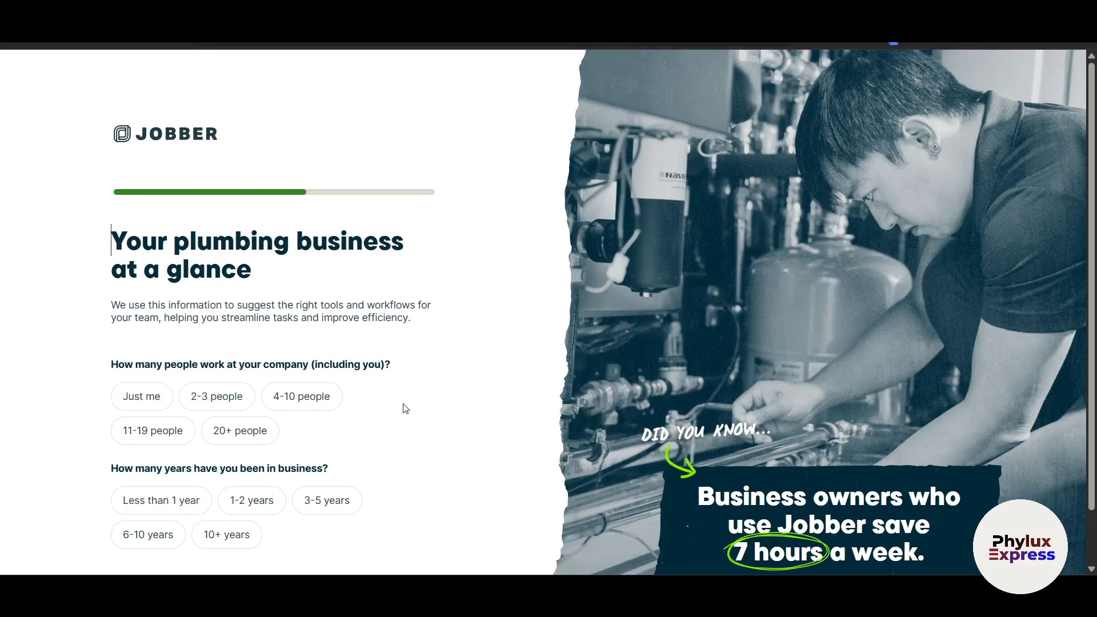
# Answer 2-3 people, 3-5 years in business and $50K - $150K estimated revenue.
pyautogui.scroll(-1, 404, 408)
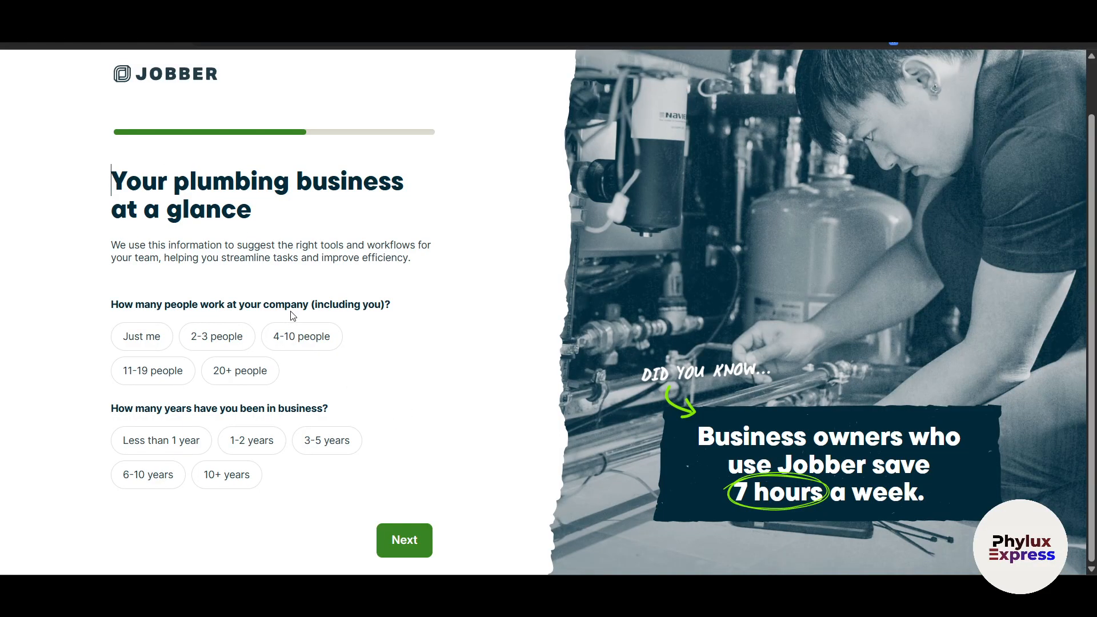
pyautogui.click(217, 337)
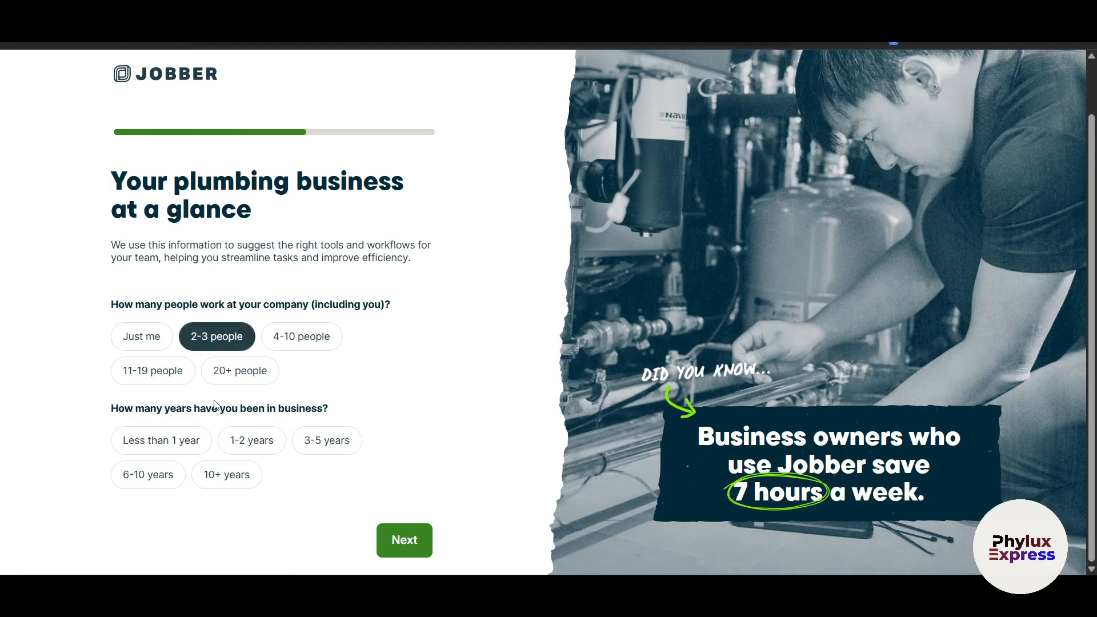
pyautogui.click(341, 441)
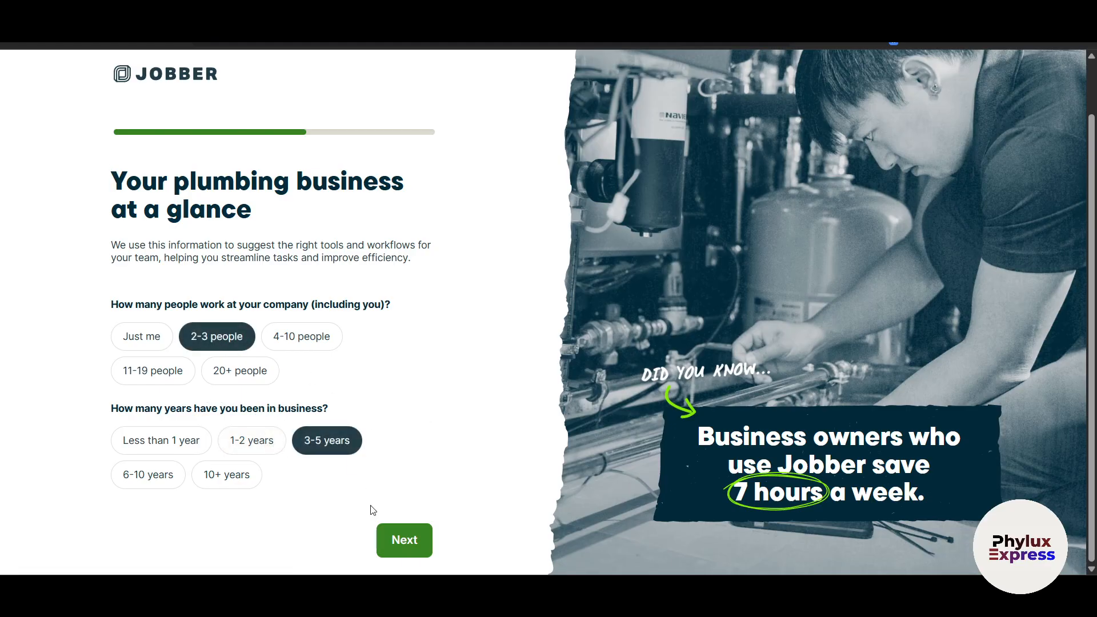
pyautogui.click(416, 534)
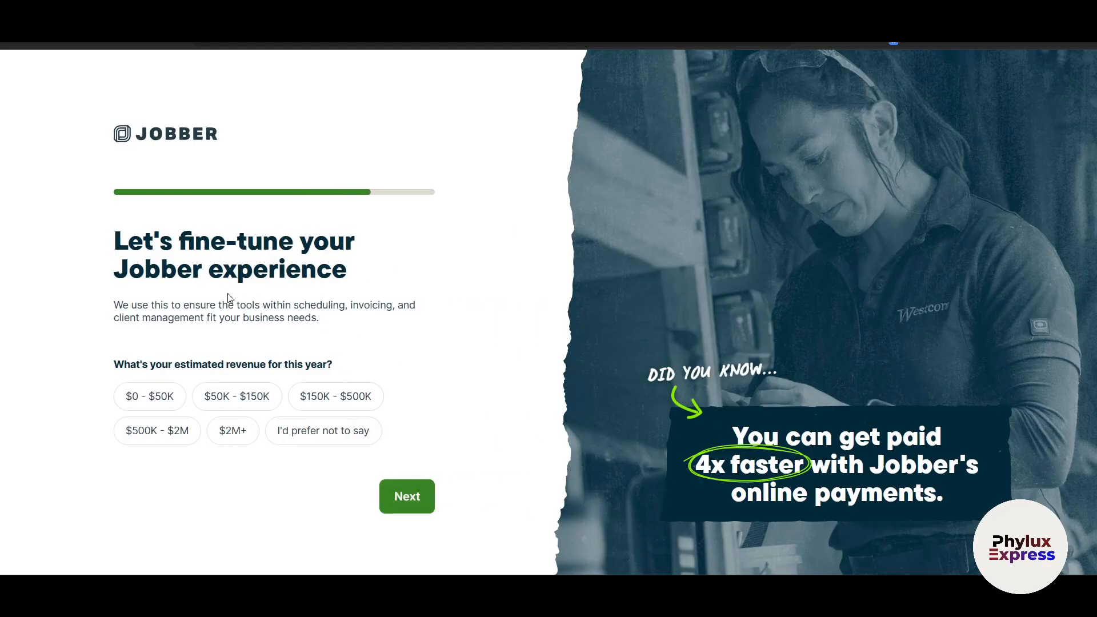
pyautogui.click(260, 402)
pyautogui.click(418, 498)
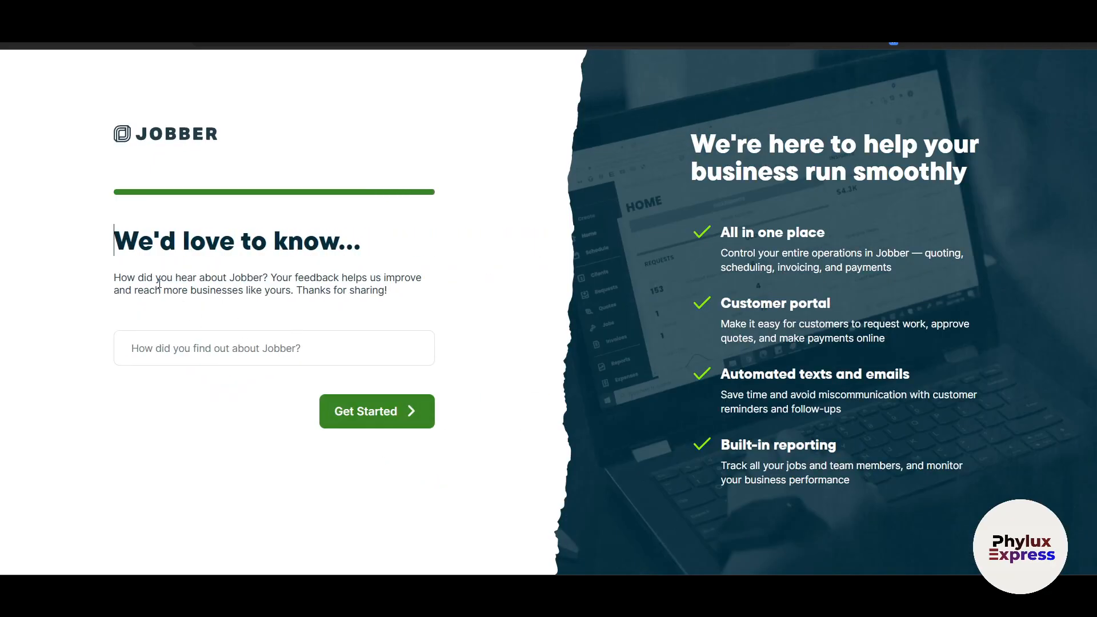
# Answer 'Phylux Yt' for how you heard about Jobber, then start the Service Requests walkthrough.
pyautogui.click(307, 338)
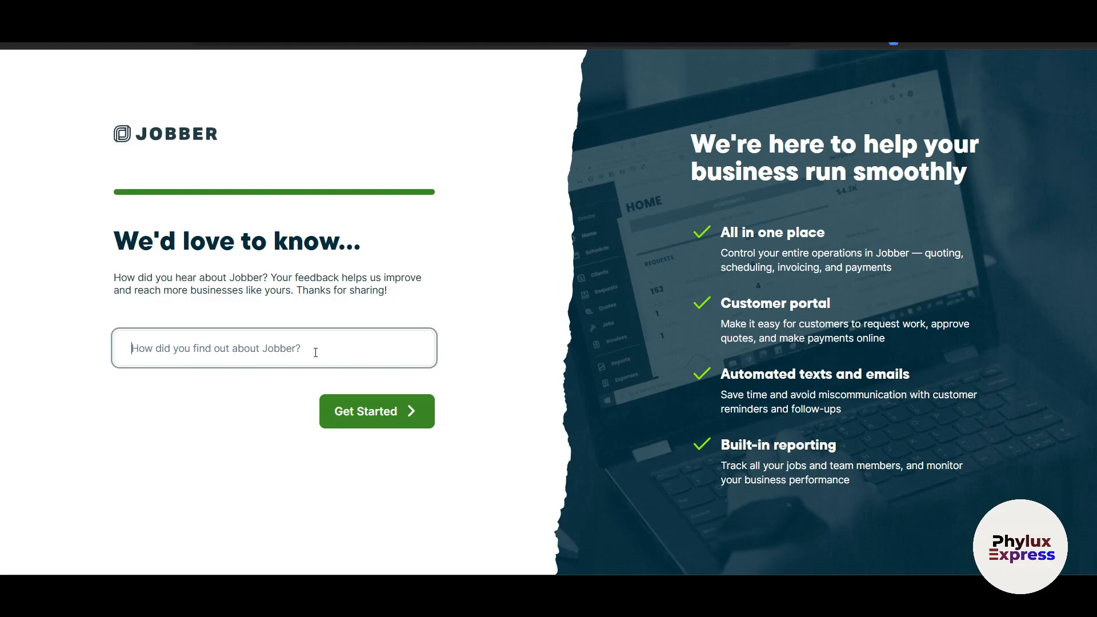
pyautogui.write('Phylux')
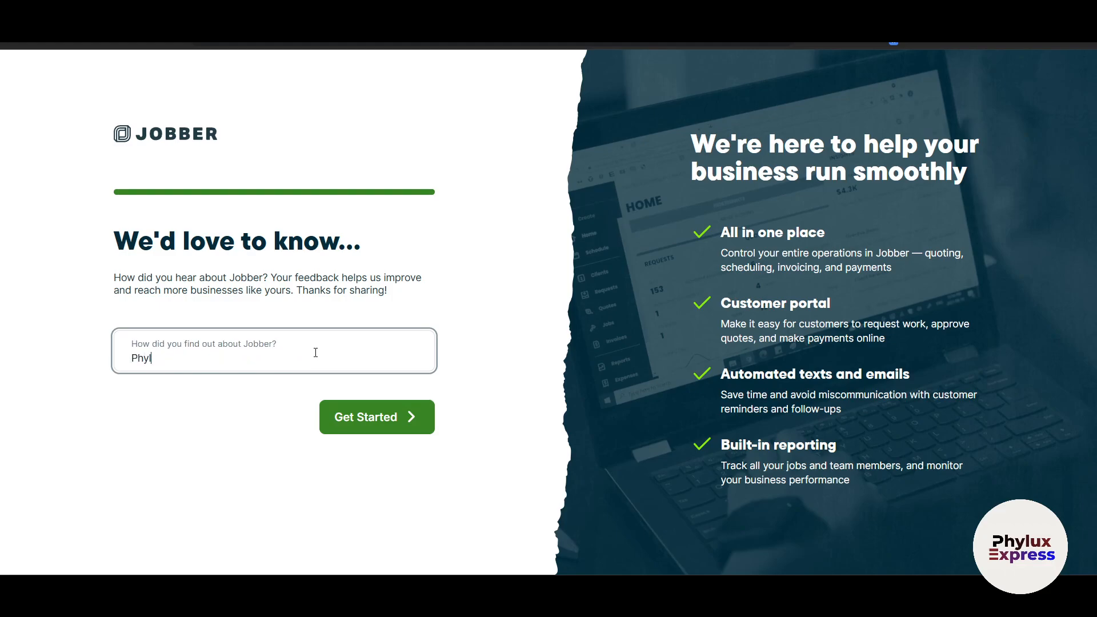
pyautogui.write(' Yt')
pyautogui.click(363, 407)
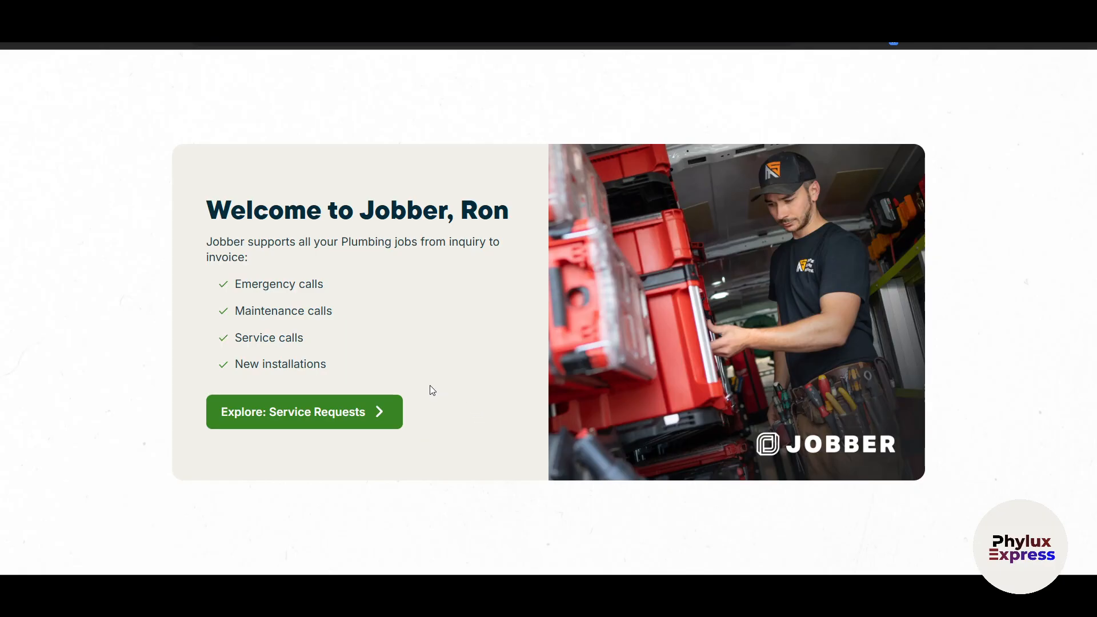
pyautogui.click(277, 414)
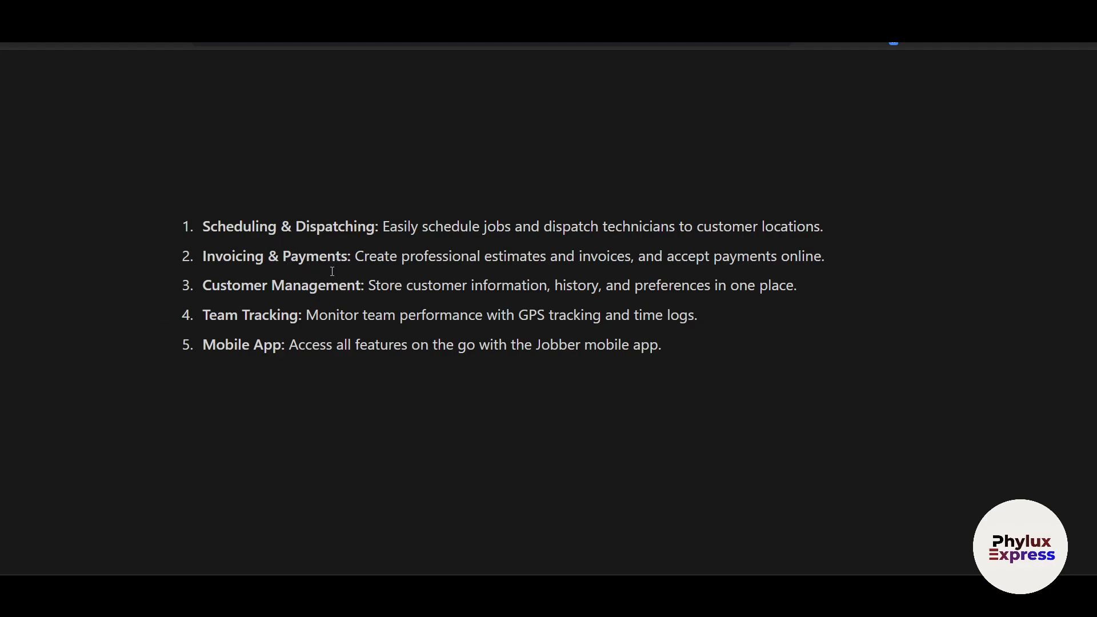
# Highlight the Invoicing & Payments, Team Tracking and Mobile App lines in the Notion list.
pyautogui.moveTo(216, 256); pyautogui.dragTo(337, 263)
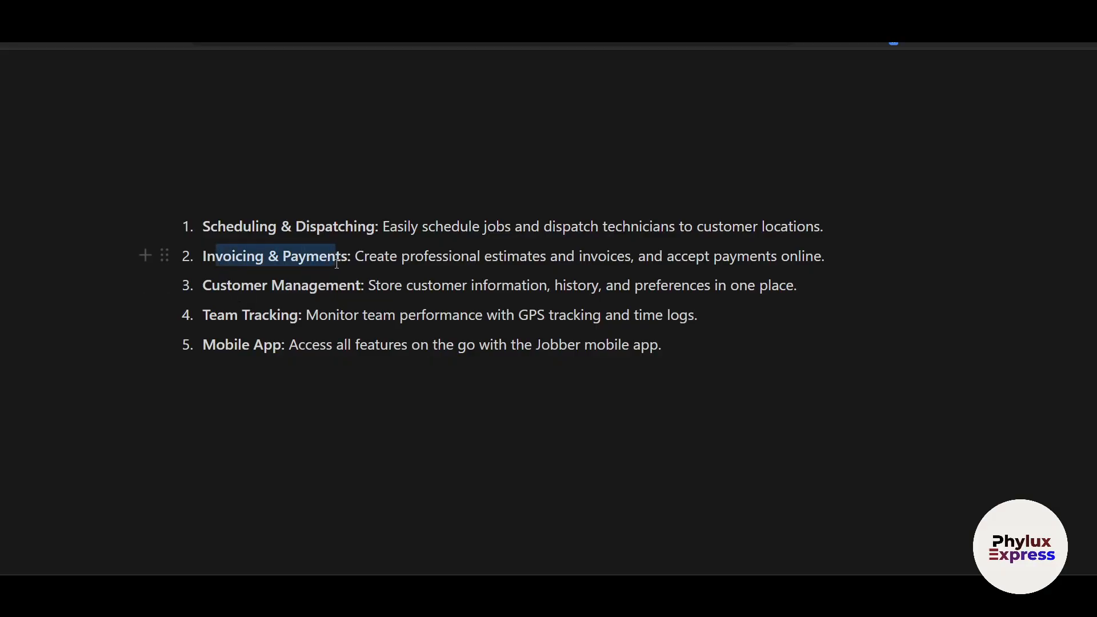
pyautogui.moveTo(252, 285); pyautogui.dragTo(326, 285)
pyautogui.moveTo(225, 316); pyautogui.dragTo(362, 315)
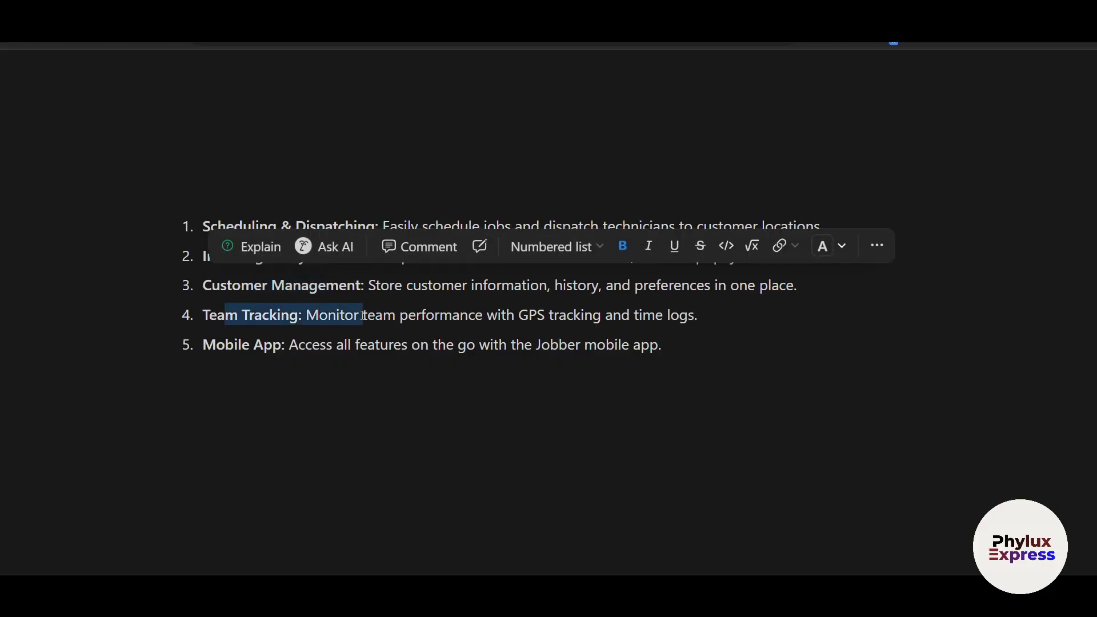
pyautogui.moveTo(234, 345); pyautogui.dragTo(300, 345)
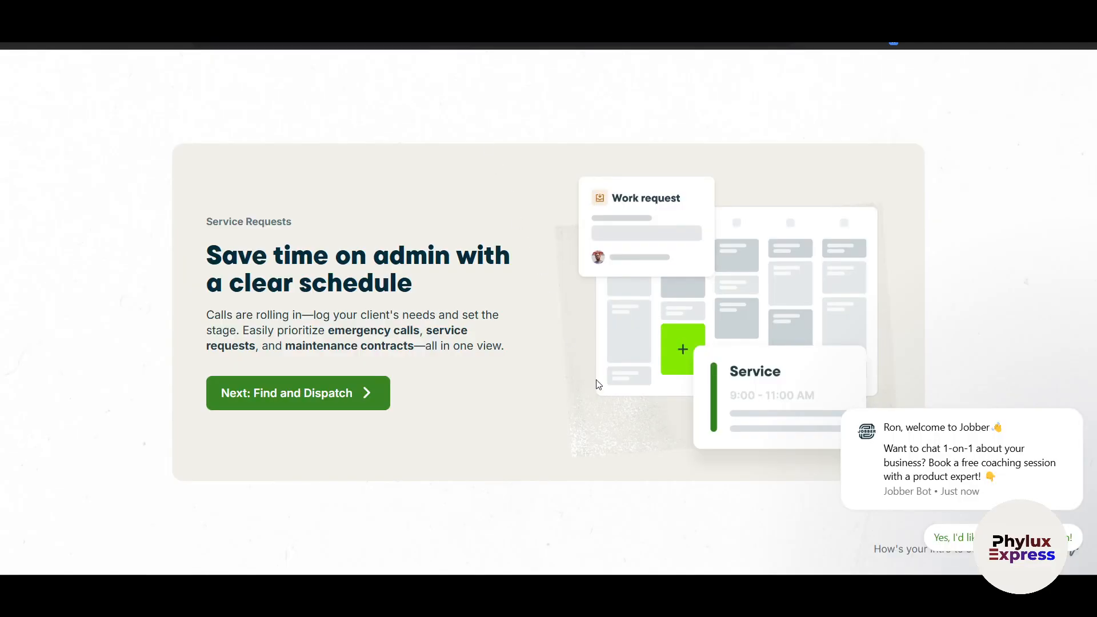
# Step through the Service Requests slides to Get Paid Fast and finish with Job Done.
pyautogui.click(317, 398)
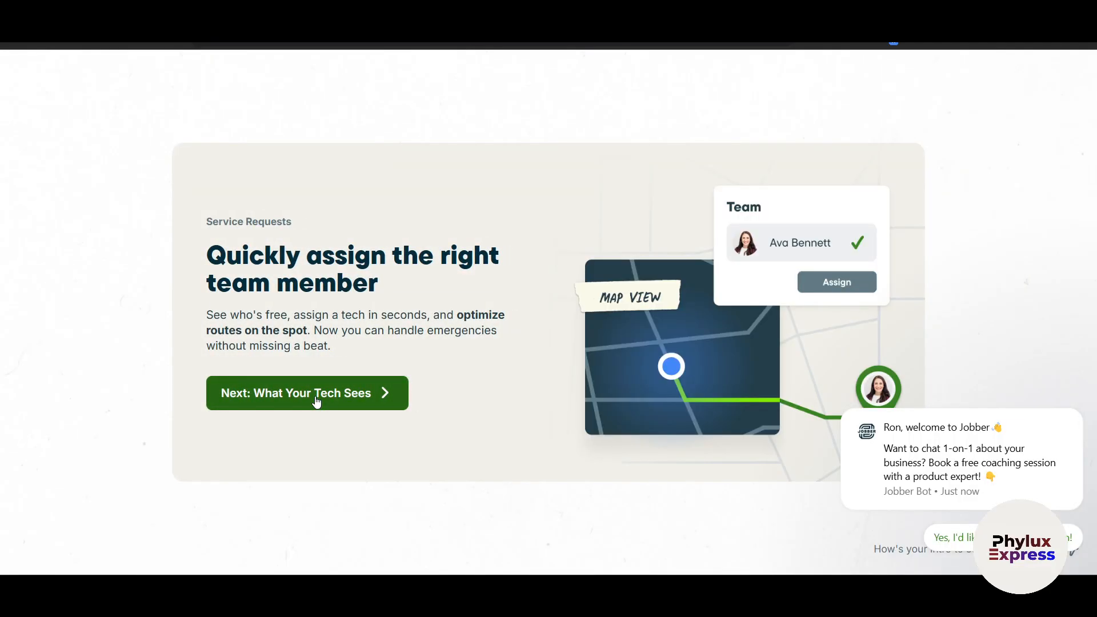
pyautogui.click(317, 398)
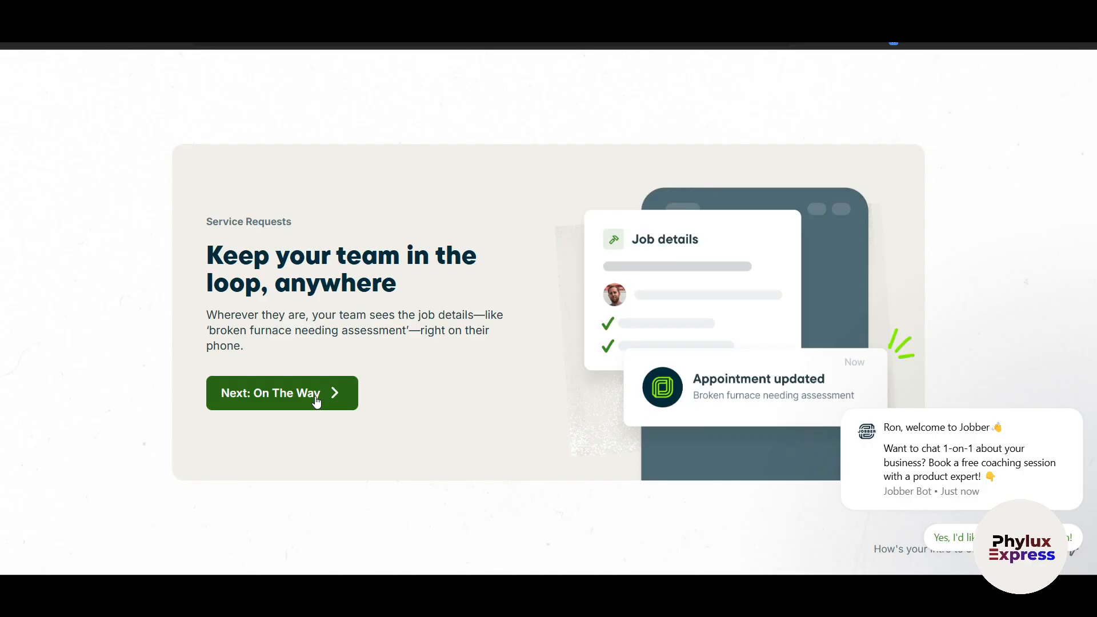
pyautogui.click(315, 392)
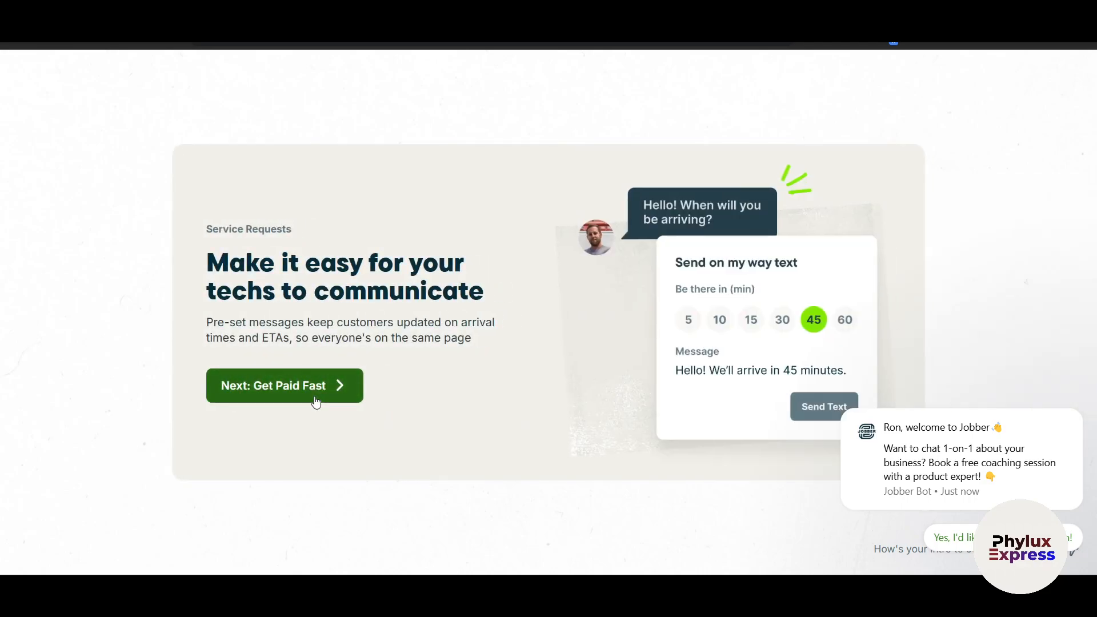
pyautogui.click(312, 397)
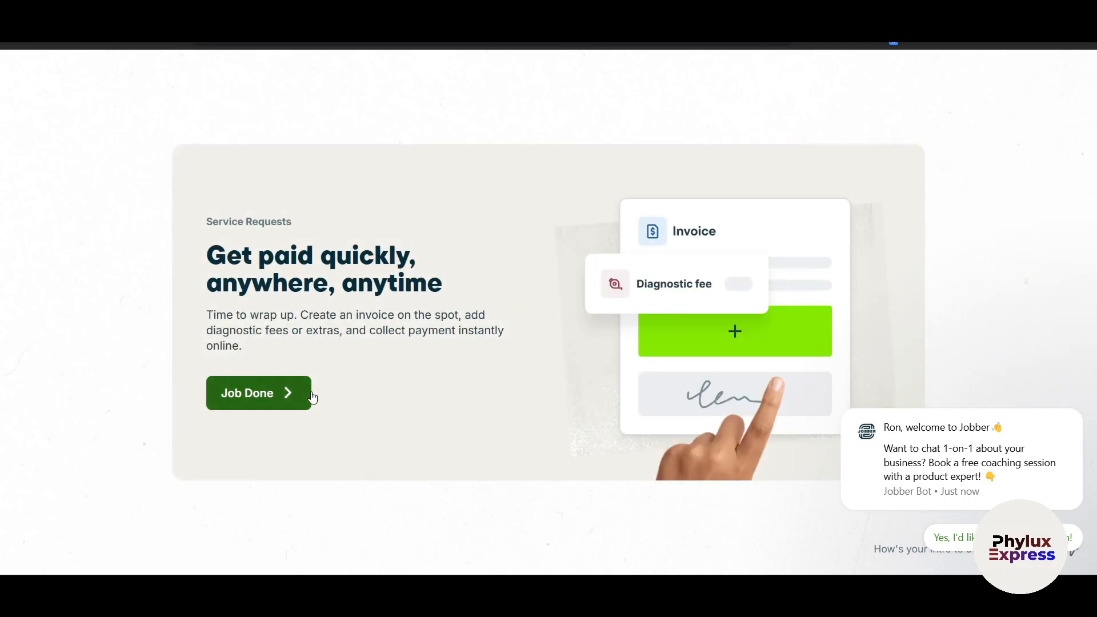
pyautogui.click(266, 400)
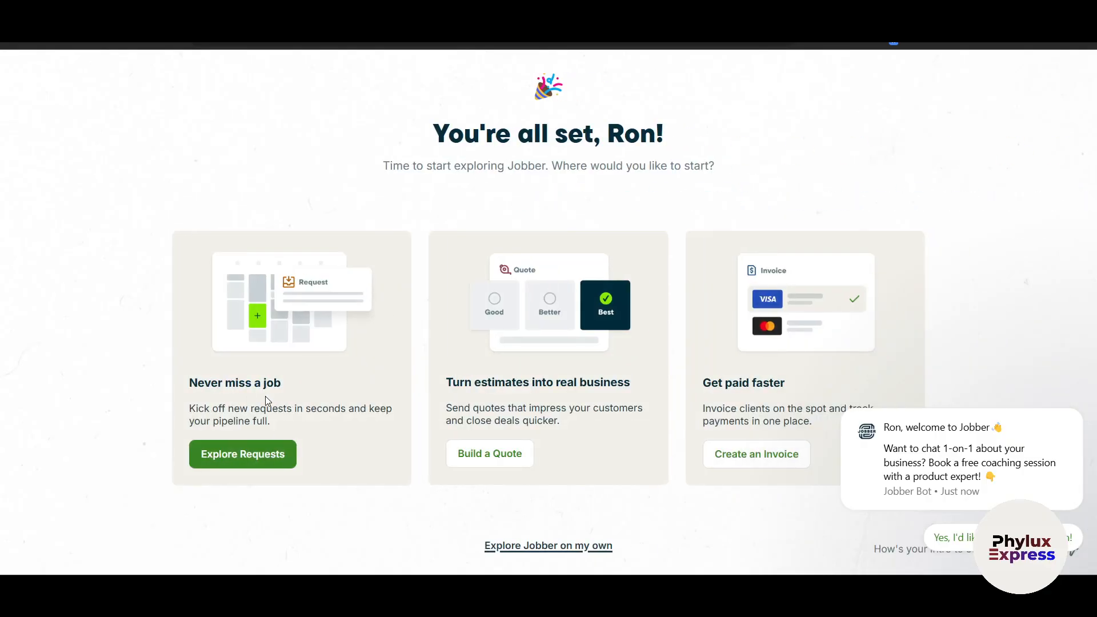
# Close the welcome chat popup and choose Explore Jobber on my own.
pyautogui.moveTo(1072, 425)
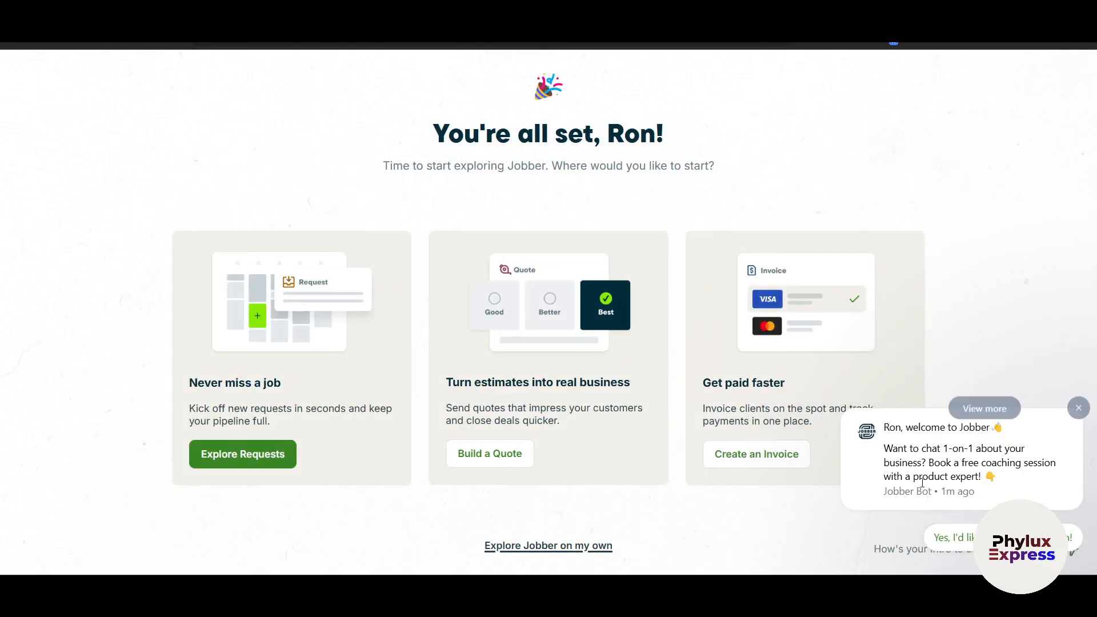
pyautogui.click(1079, 406)
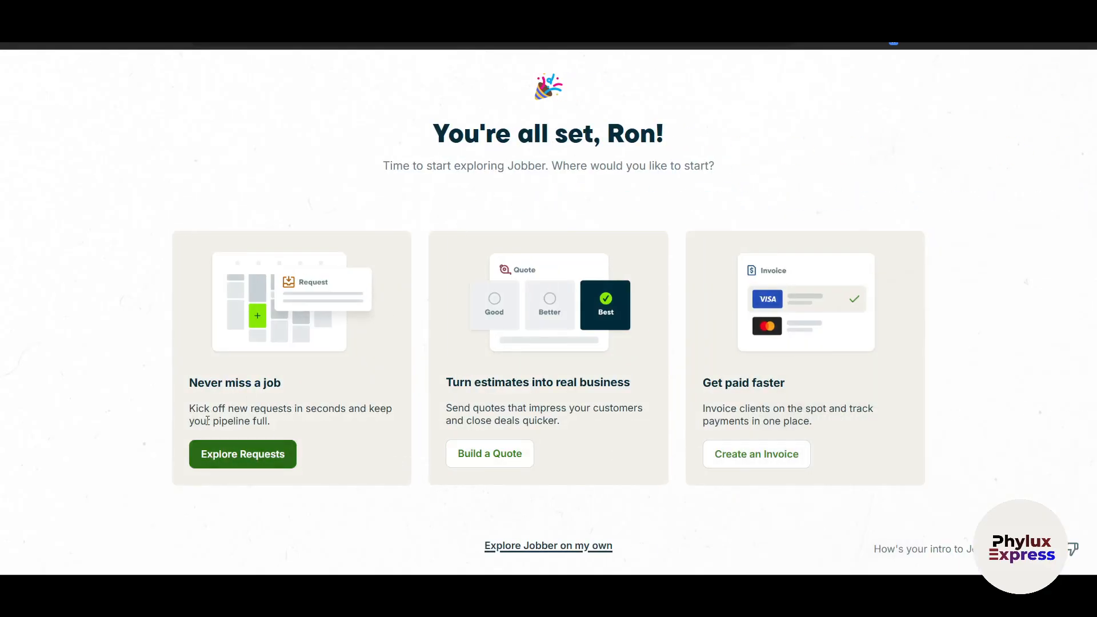
pyautogui.moveTo(210, 383); pyautogui.dragTo(315, 408)
pyautogui.click(109, 426)
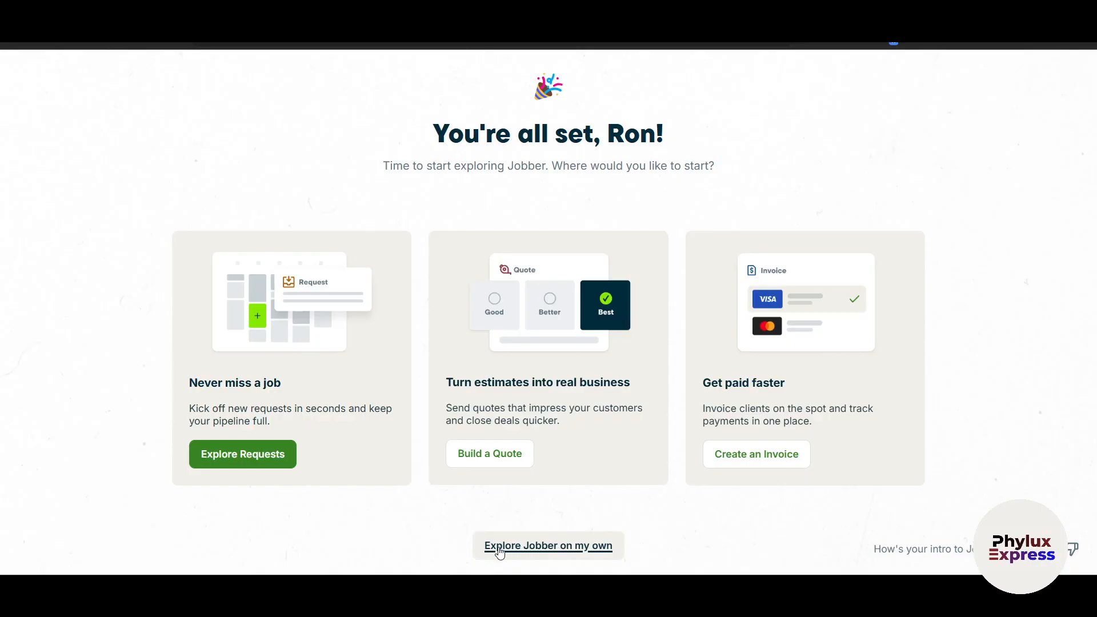
pyautogui.click(517, 550)
pyautogui.scroll(-4, 797, 387)
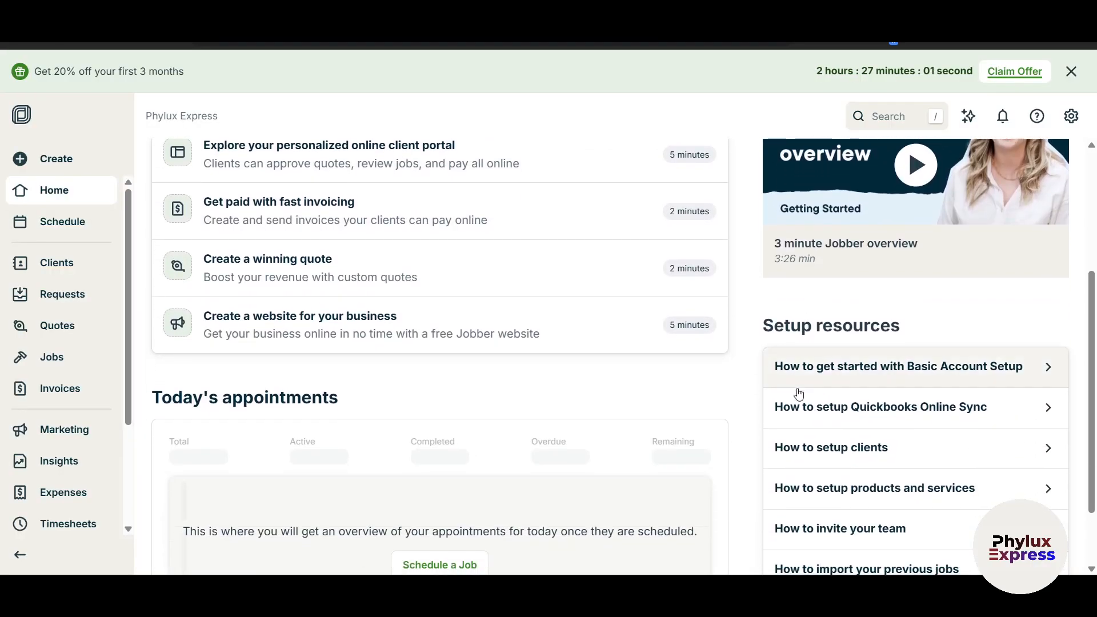
pyautogui.scroll(4, 857, 319)
pyautogui.click(1065, 78)
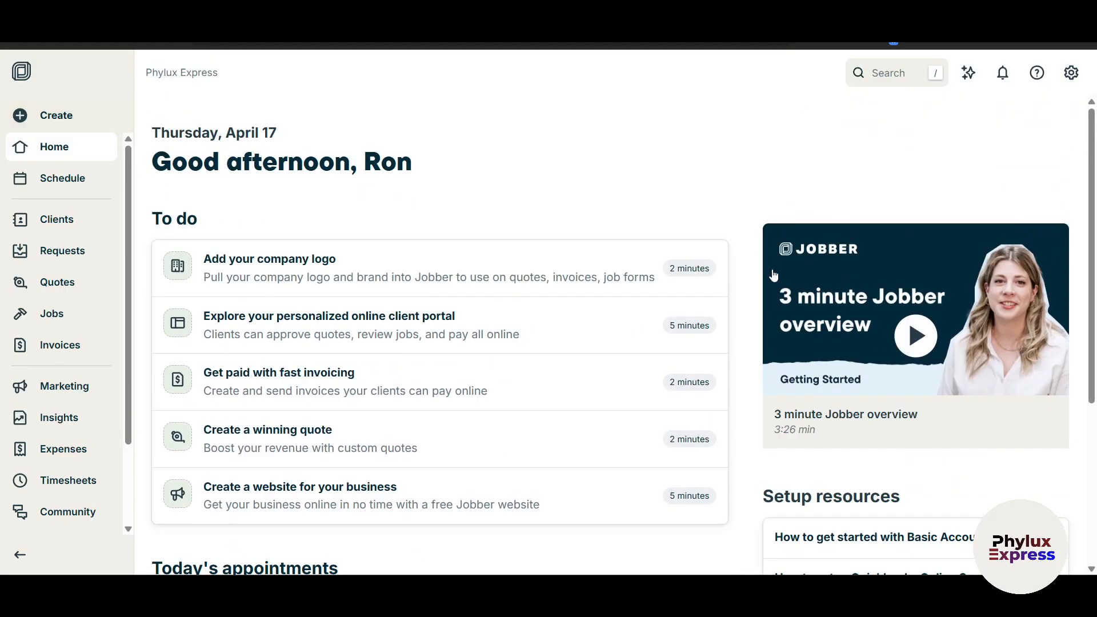
pyautogui.scroll(-5, 737, 374)
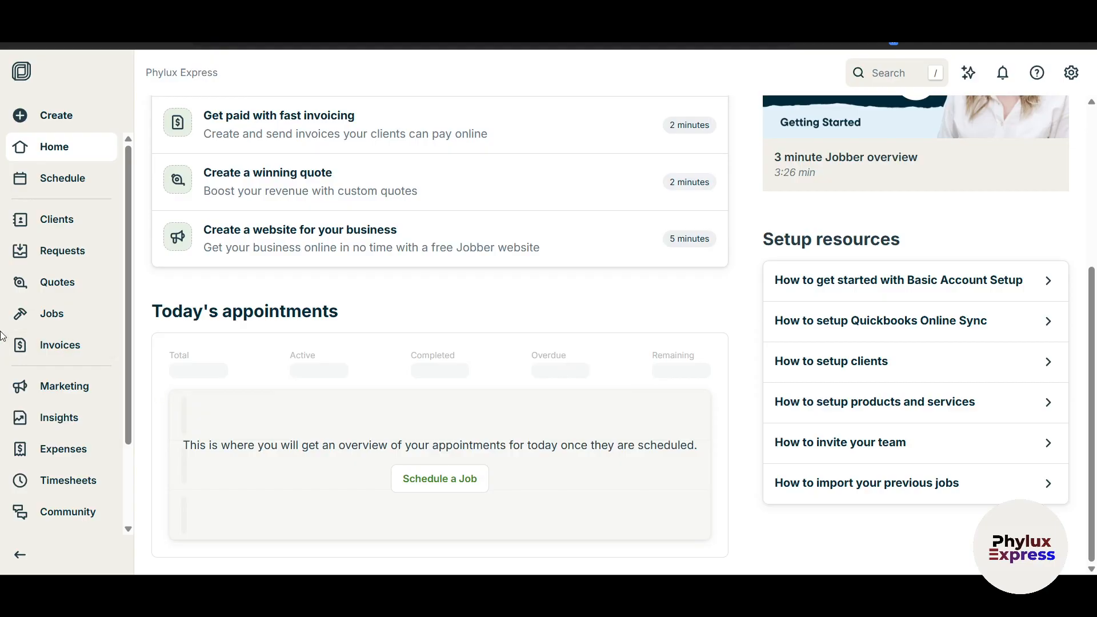
pyautogui.scroll(-2, 10, 360)
pyautogui.scroll(2, 35, 320)
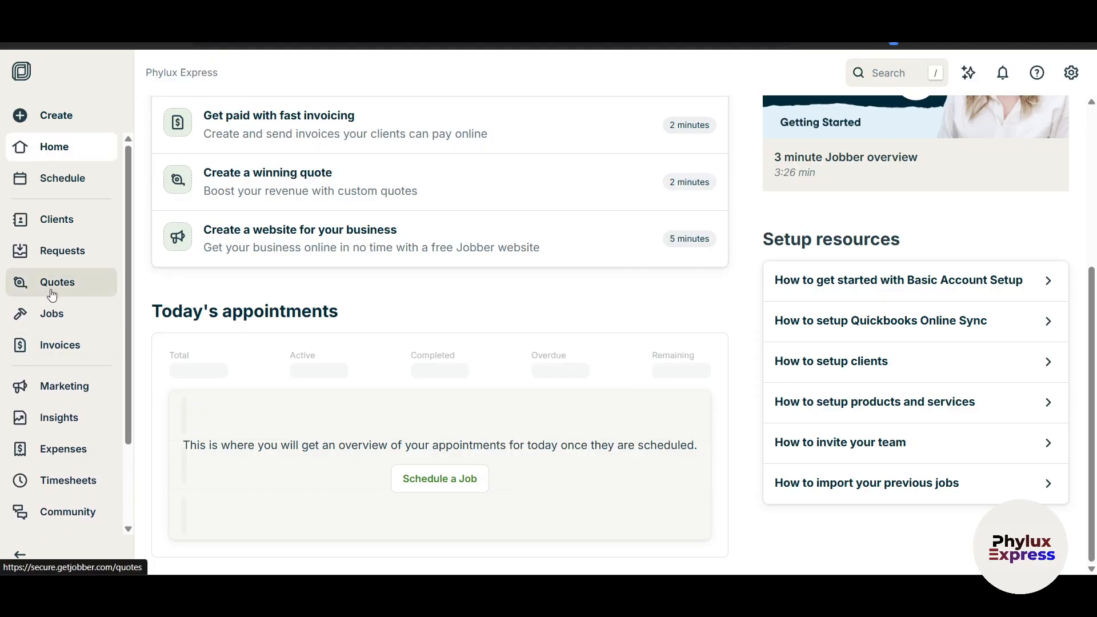
pyautogui.scroll(5, 560, 338)
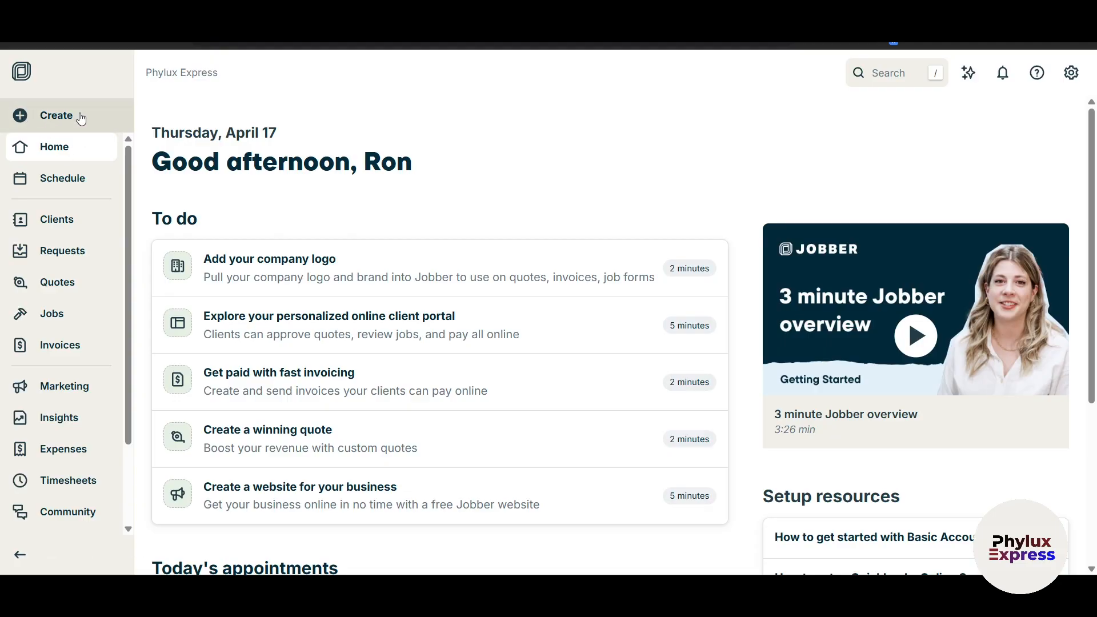
pyautogui.scroll(-3, 79, 399)
pyautogui.scroll(3, 73, 508)
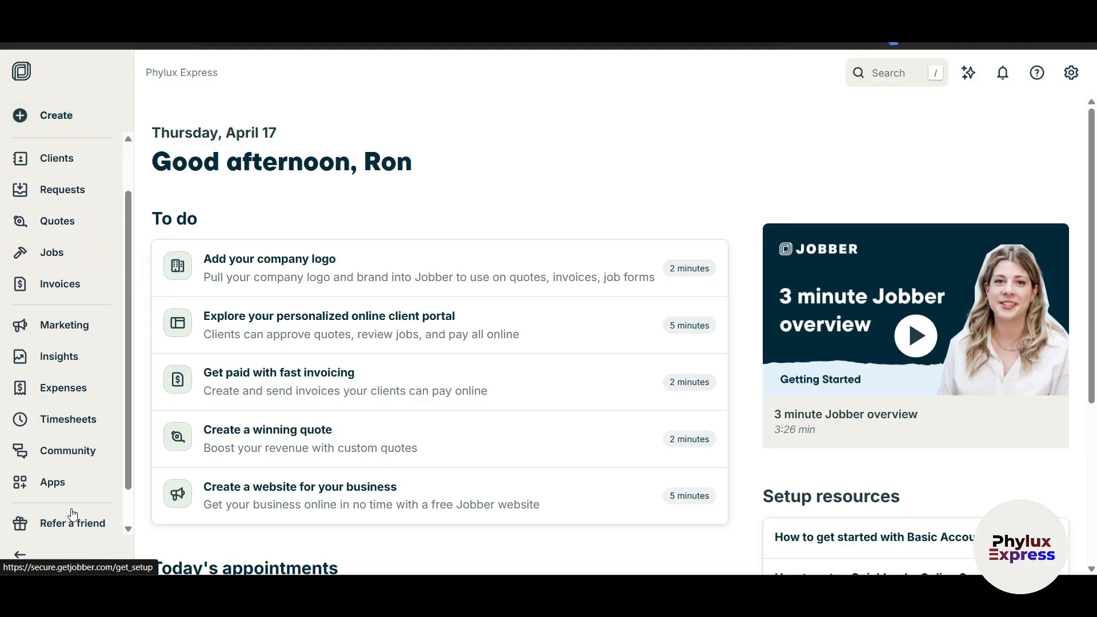
pyautogui.scroll(-3, 83, 137)
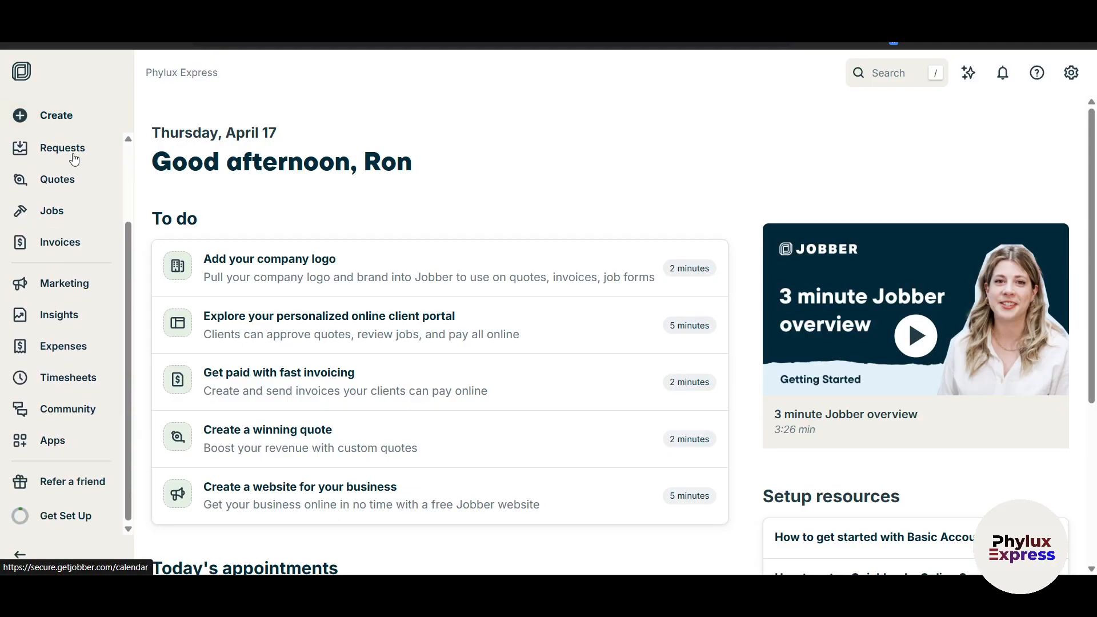
pyautogui.click(74, 520)
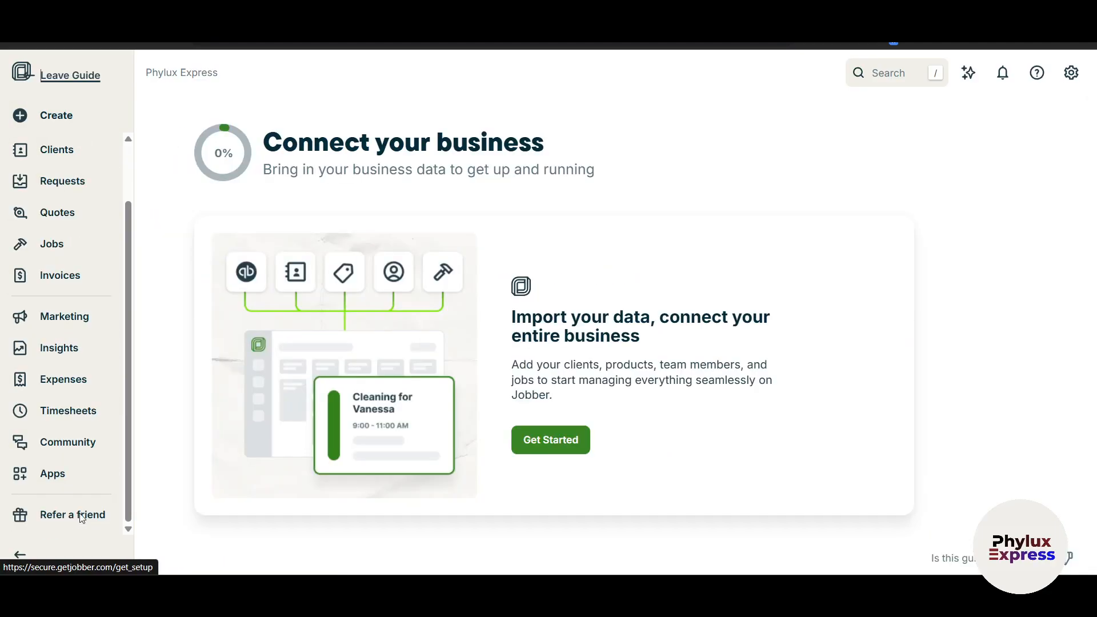
pyautogui.click(29, 75)
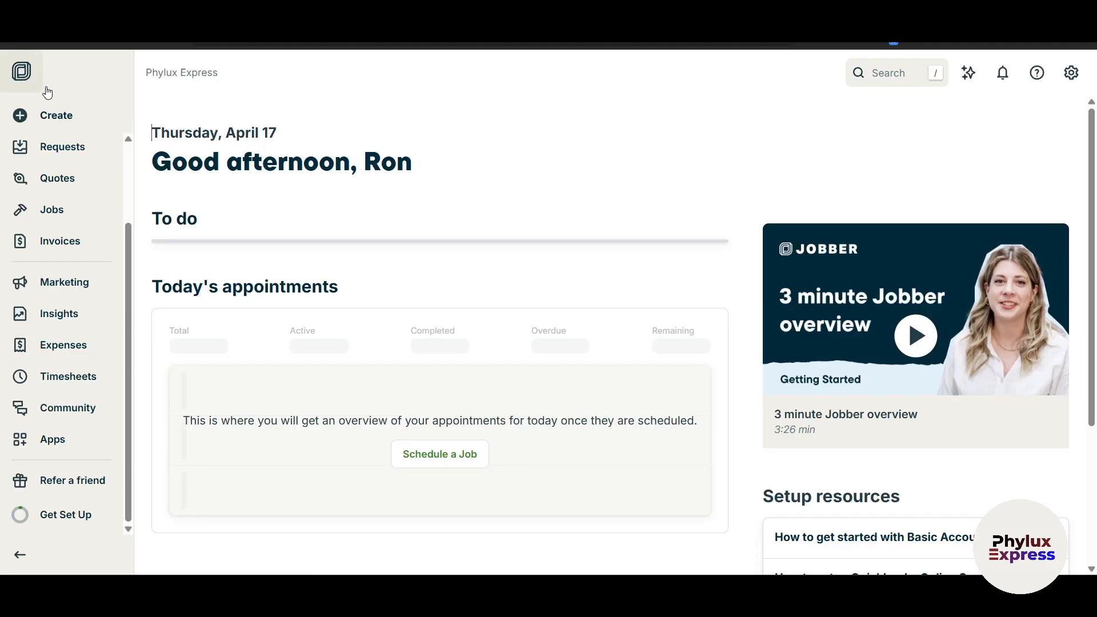
pyautogui.scroll(-2, 453, 274)
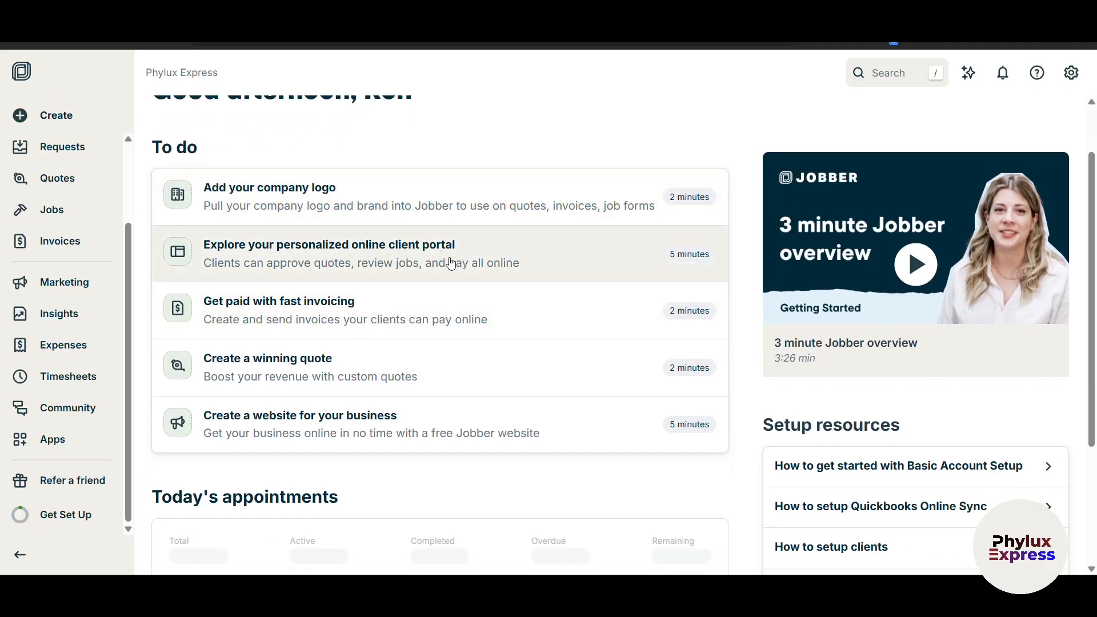
pyautogui.scroll(-3, 485, 263)
pyautogui.scroll(5, 400, 322)
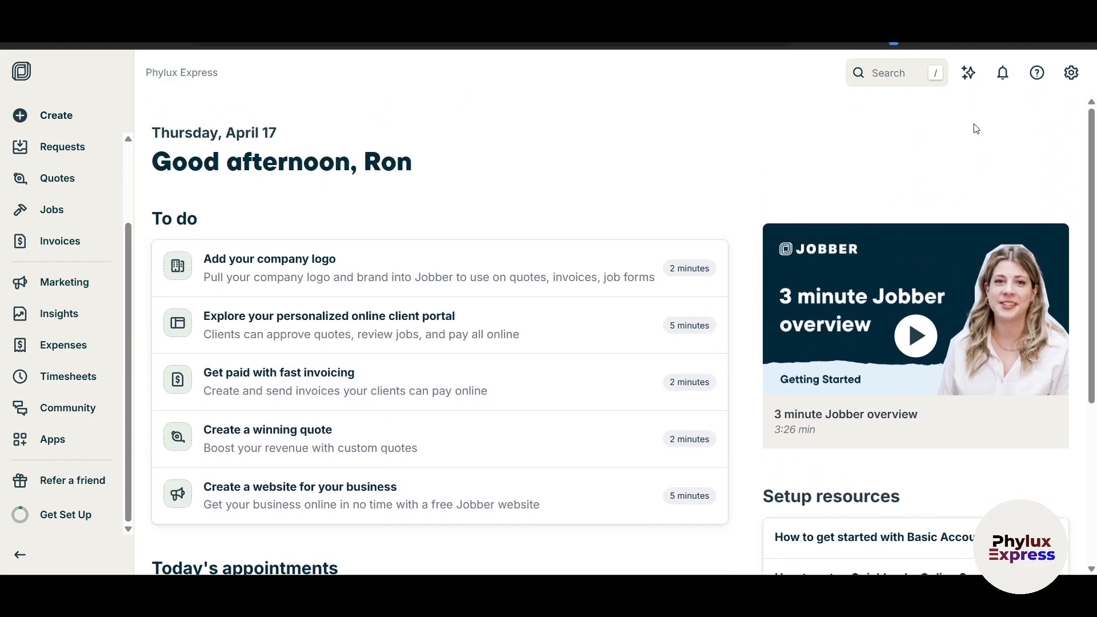
pyautogui.click(969, 75)
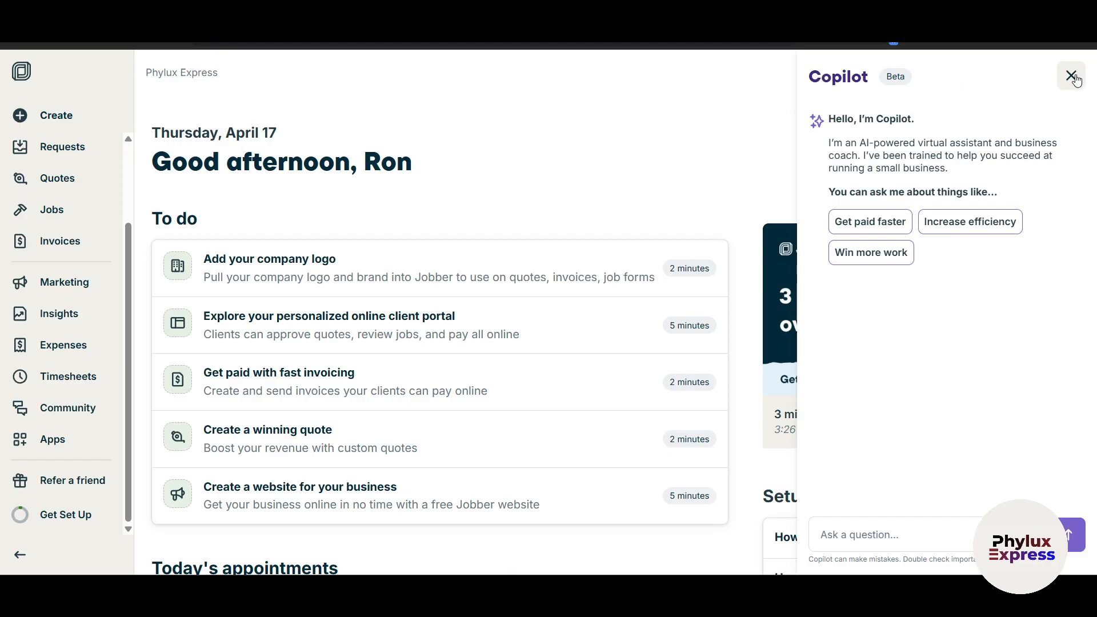
pyautogui.moveTo(858, 156); pyautogui.dragTo(974, 144)
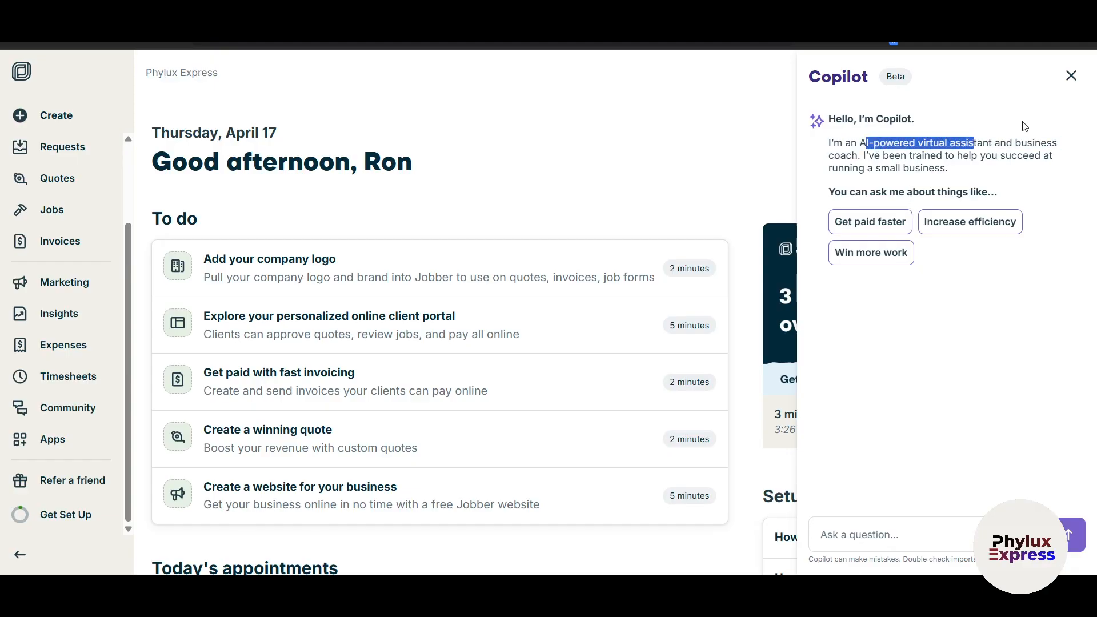
pyautogui.click(1071, 75)
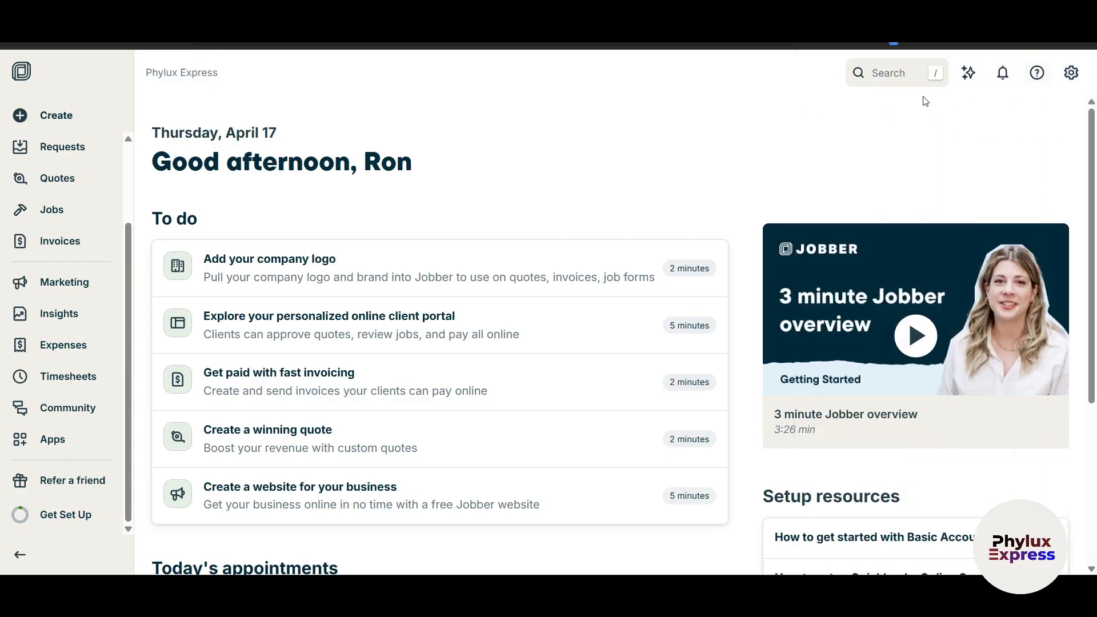
pyautogui.click(1008, 76)
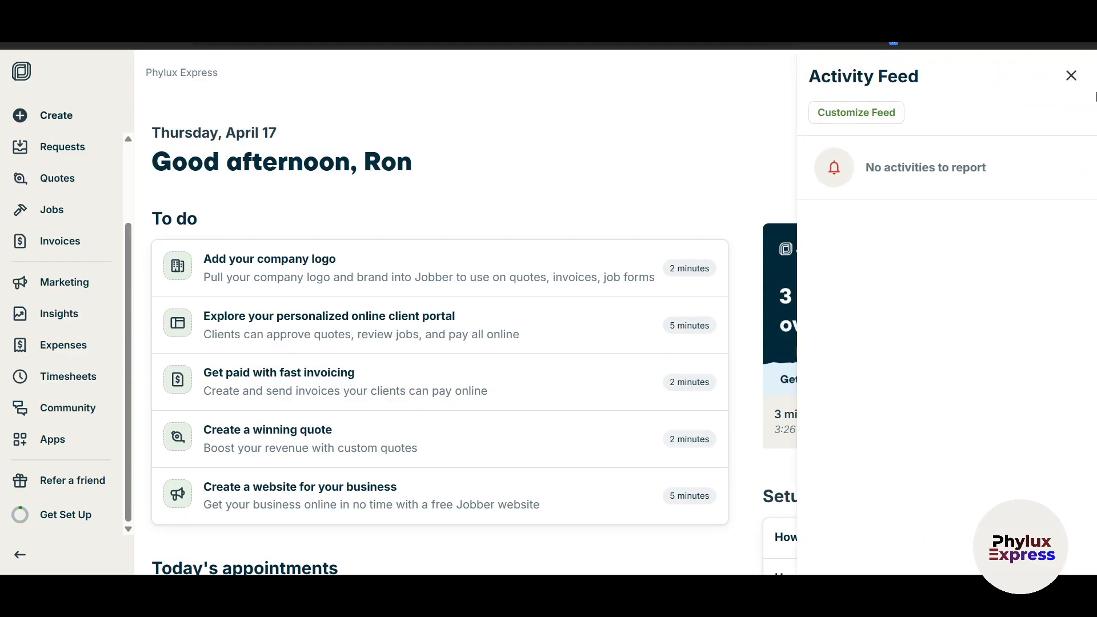
pyautogui.click(1071, 75)
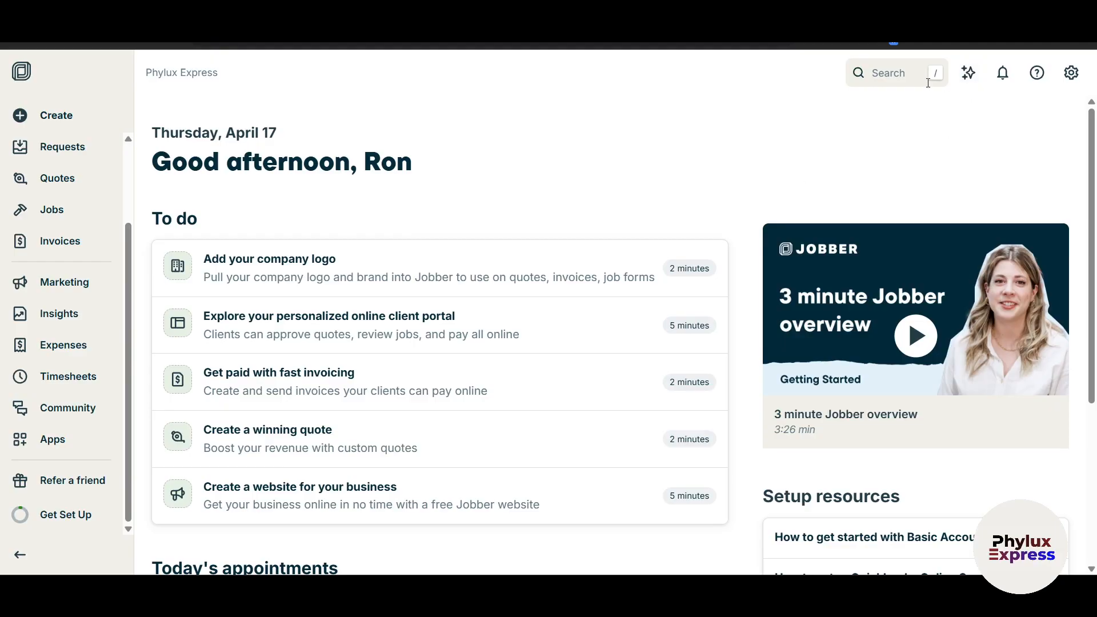
pyautogui.click(1036, 73)
pyautogui.click(1077, 81)
pyautogui.click(1071, 72)
pyautogui.click(684, 184)
pyautogui.click(912, 64)
pyautogui.scroll(-5, 344, 390)
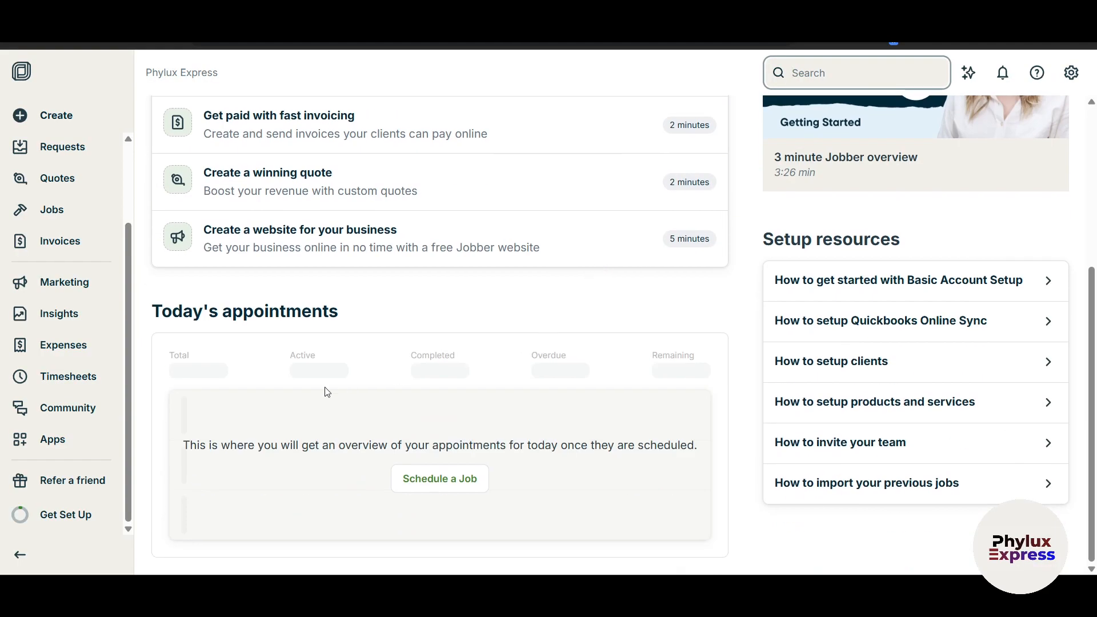
pyautogui.scroll(5, 737, 455)
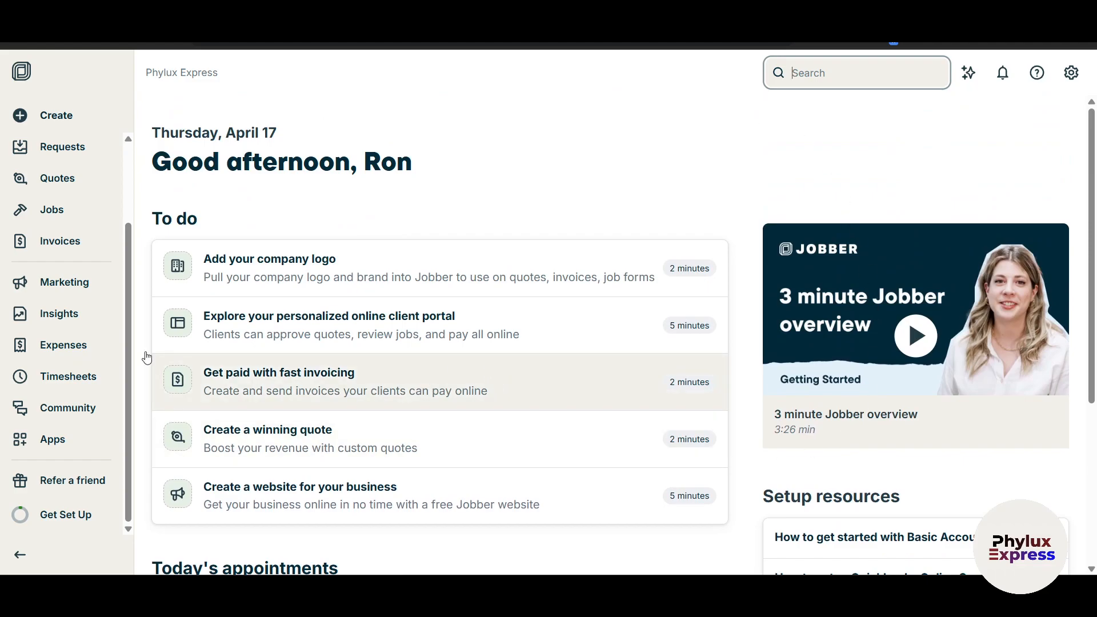
pyautogui.scroll(2, 57, 345)
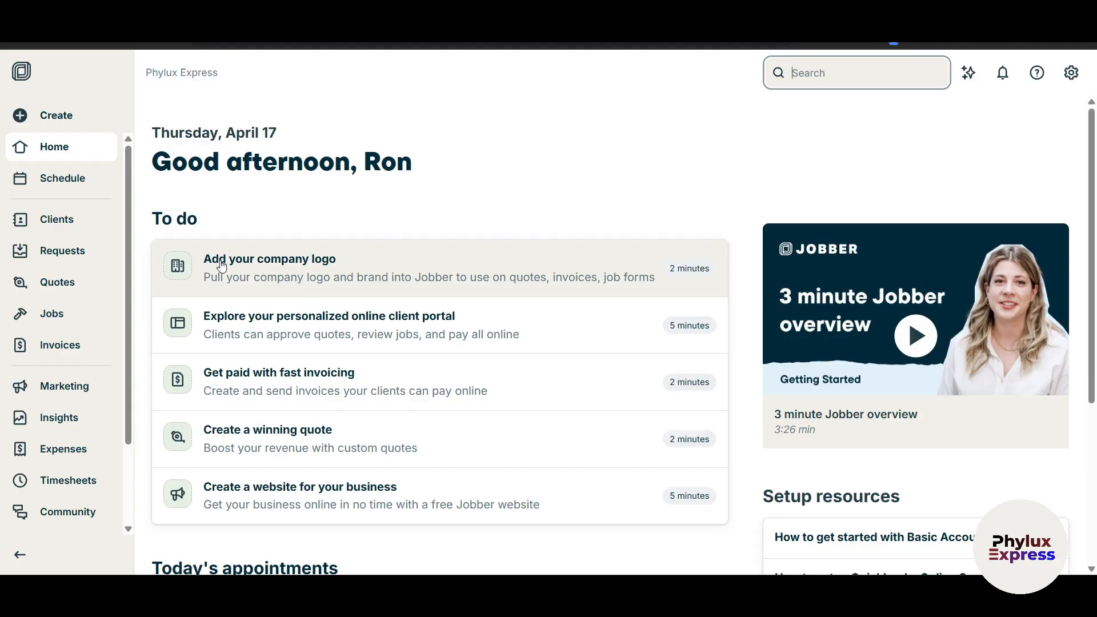
# Open the 'Add your company logo' to-do.
pyautogui.click(610, 274)
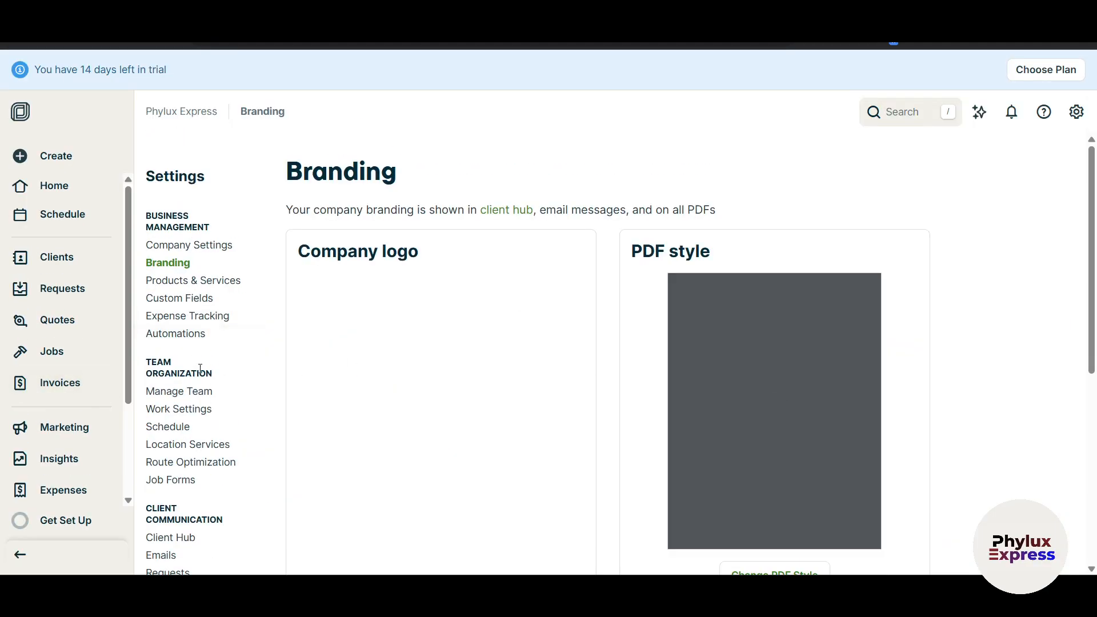
pyautogui.scroll(-2, 199, 370)
pyautogui.scroll(2, 268, 377)
pyautogui.scroll(-2, 94, 455)
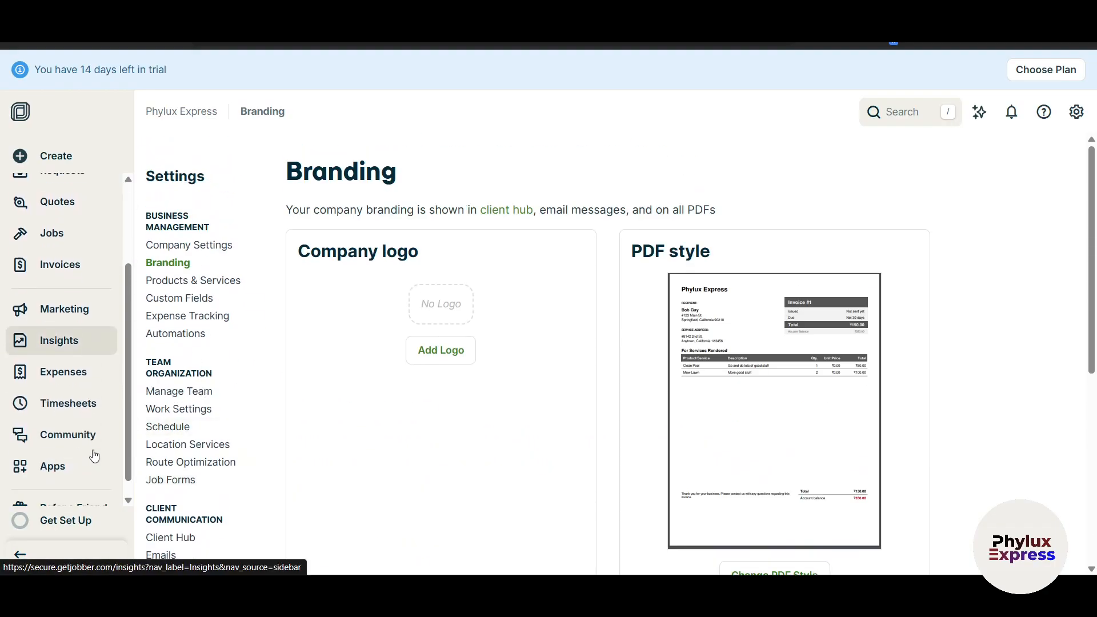
pyautogui.scroll(-2, 233, 379)
pyautogui.scroll(2, 252, 402)
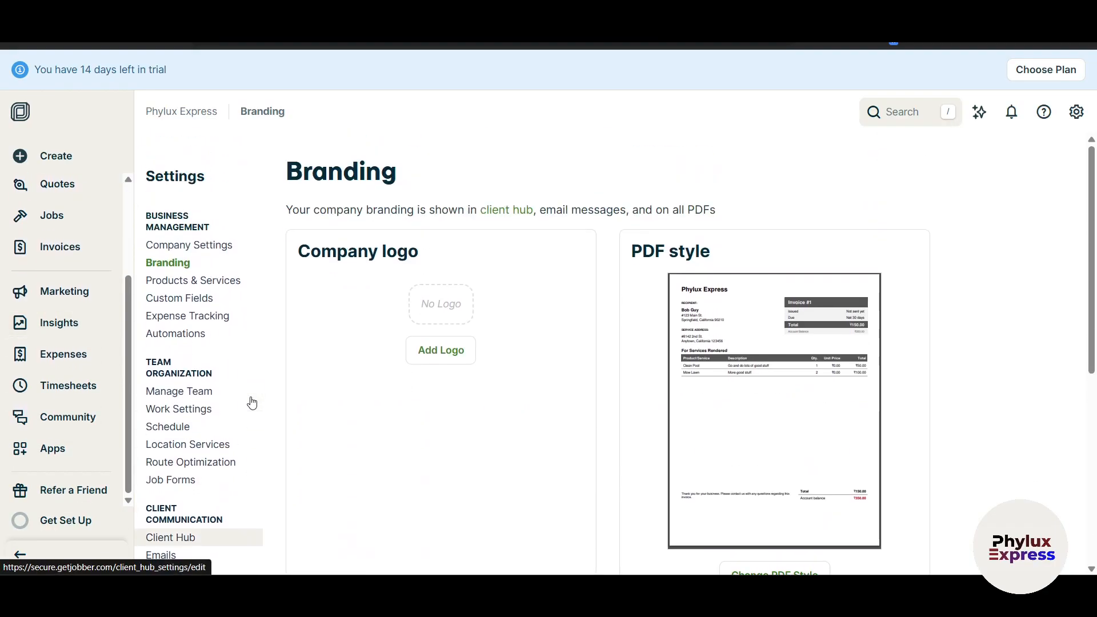
# Go to Settings from the gear menu and open the Branding page.
pyautogui.click(1075, 114)
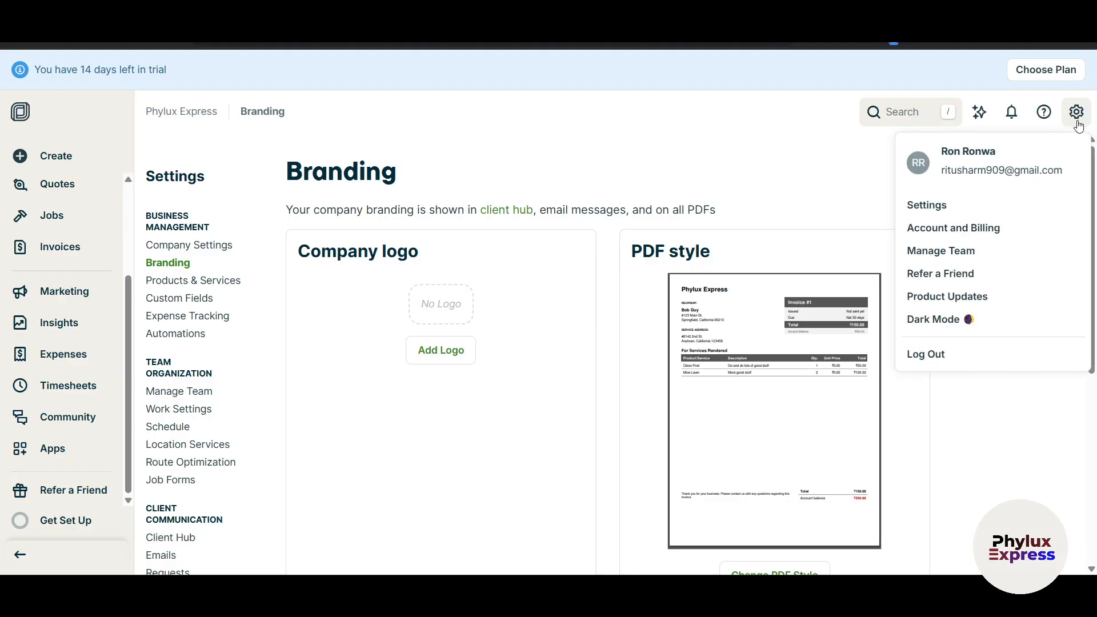
pyautogui.click(939, 207)
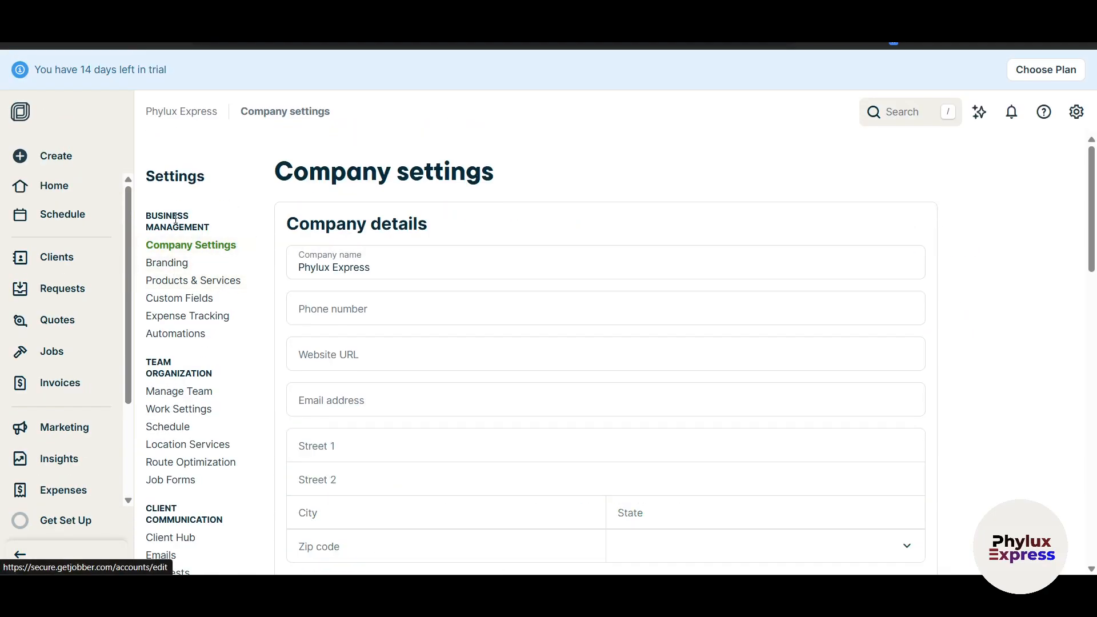
pyautogui.scroll(-4, 179, 348)
pyautogui.scroll(4, 179, 423)
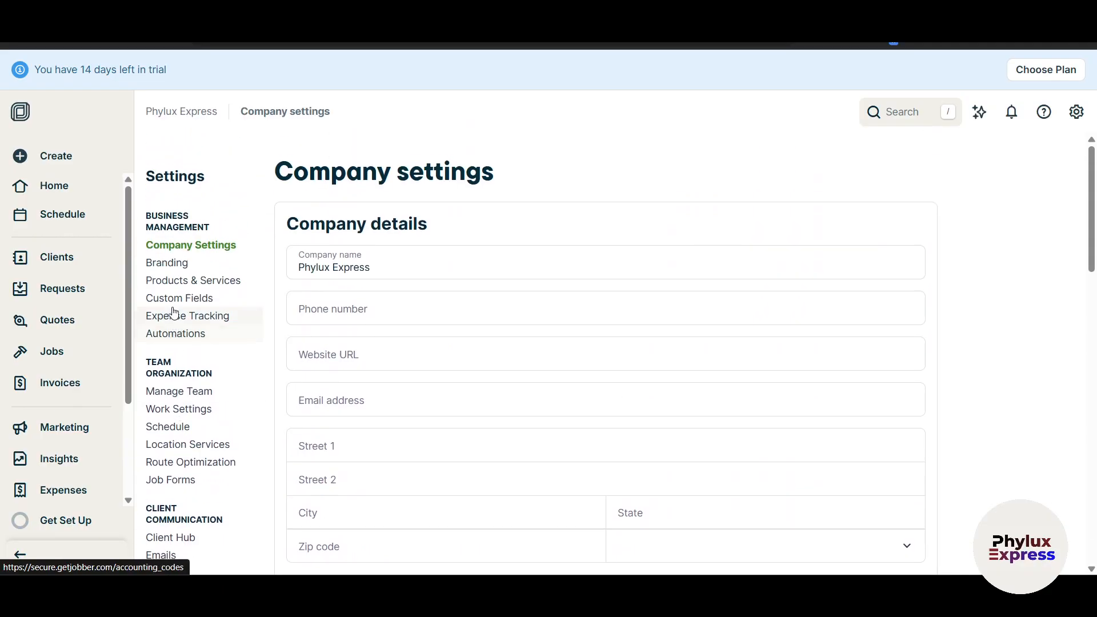
pyautogui.click(174, 264)
pyautogui.scroll(-2, 507, 444)
pyautogui.scroll(2, 757, 381)
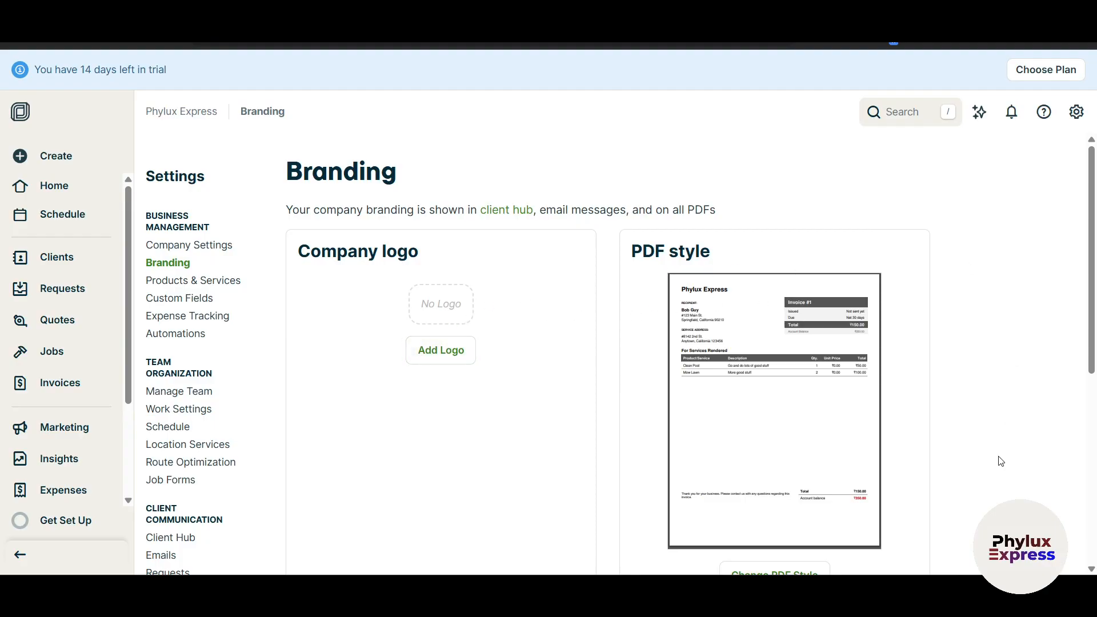
# Upload the LOGO3 image as the company logo and accept its crop.
pyautogui.click(438, 355)
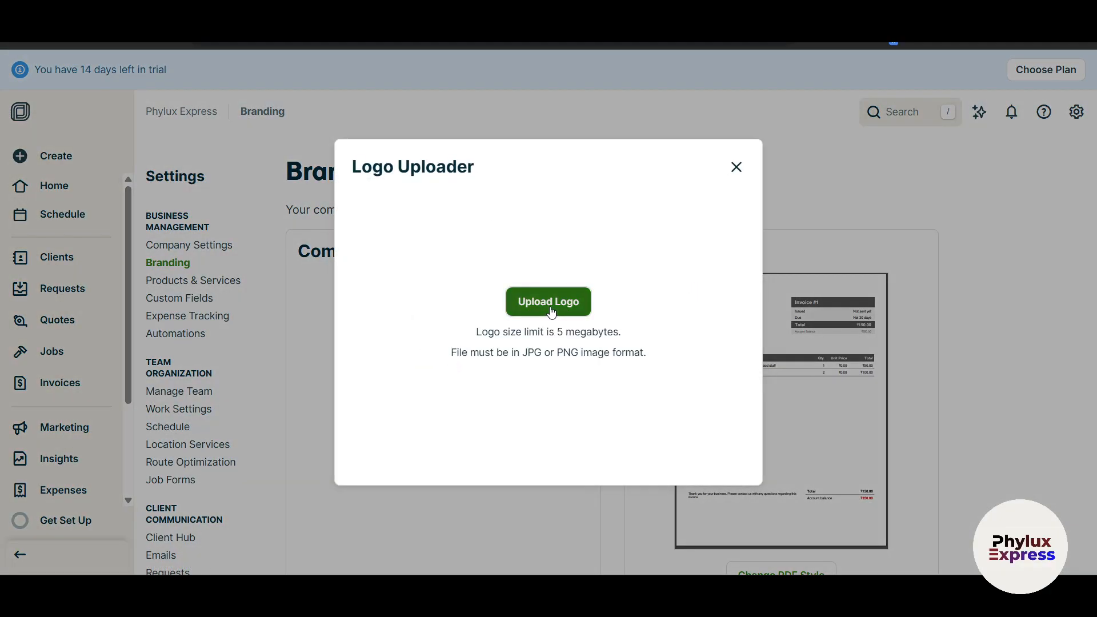
pyautogui.click(549, 307)
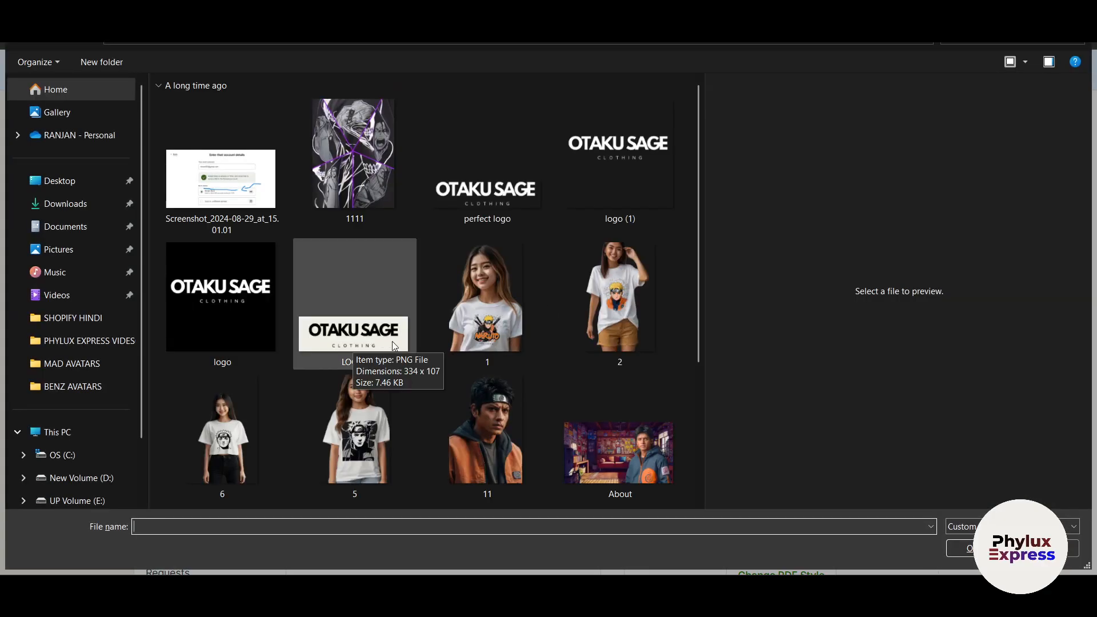
pyautogui.click(366, 320)
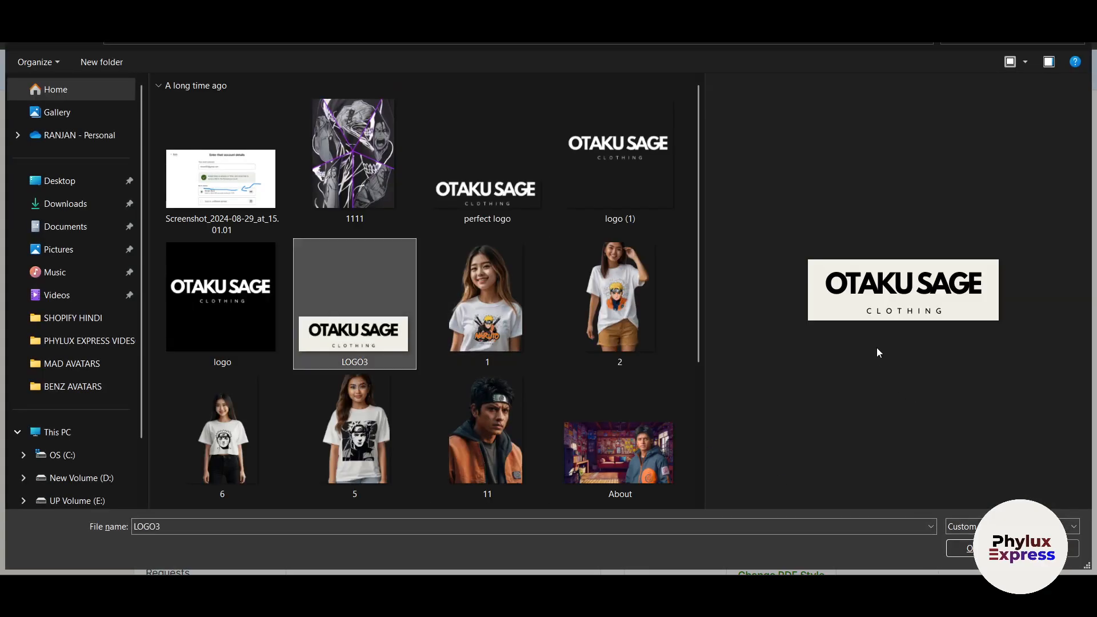
pyautogui.click(960, 553)
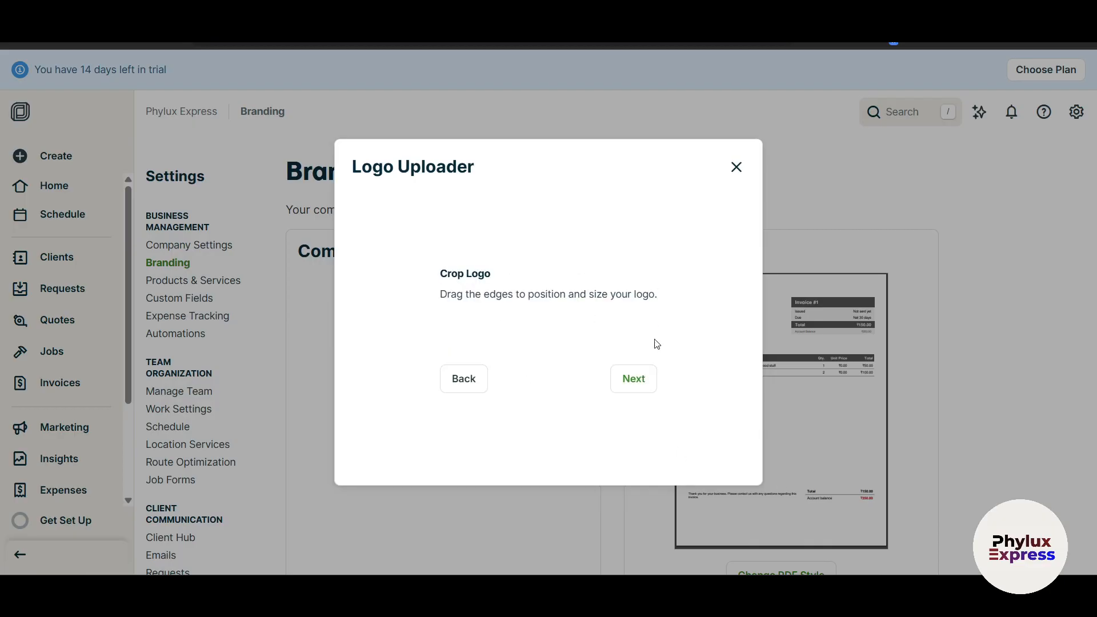
pyautogui.moveTo(668, 364)
pyautogui.mouseDown()
pyautogui.moveTo(647, 357)
pyautogui.moveTo(668, 363)
pyautogui.mouseUp()
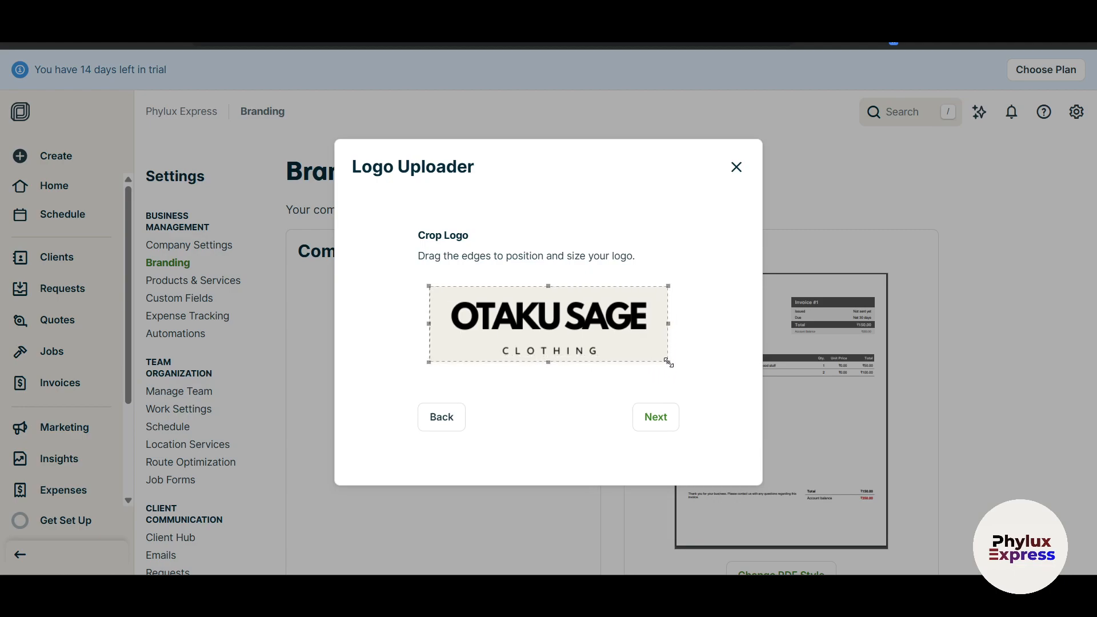
pyautogui.click(658, 428)
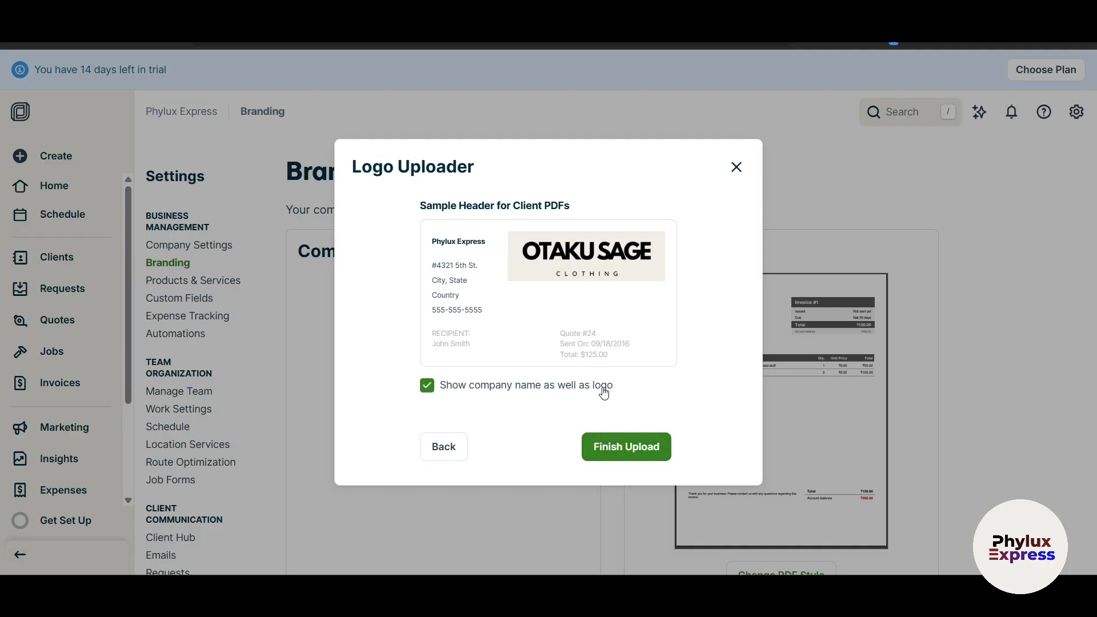
# Keep 'Show company name as well as logo' ticked and finish the upload.
pyautogui.click(428, 386)
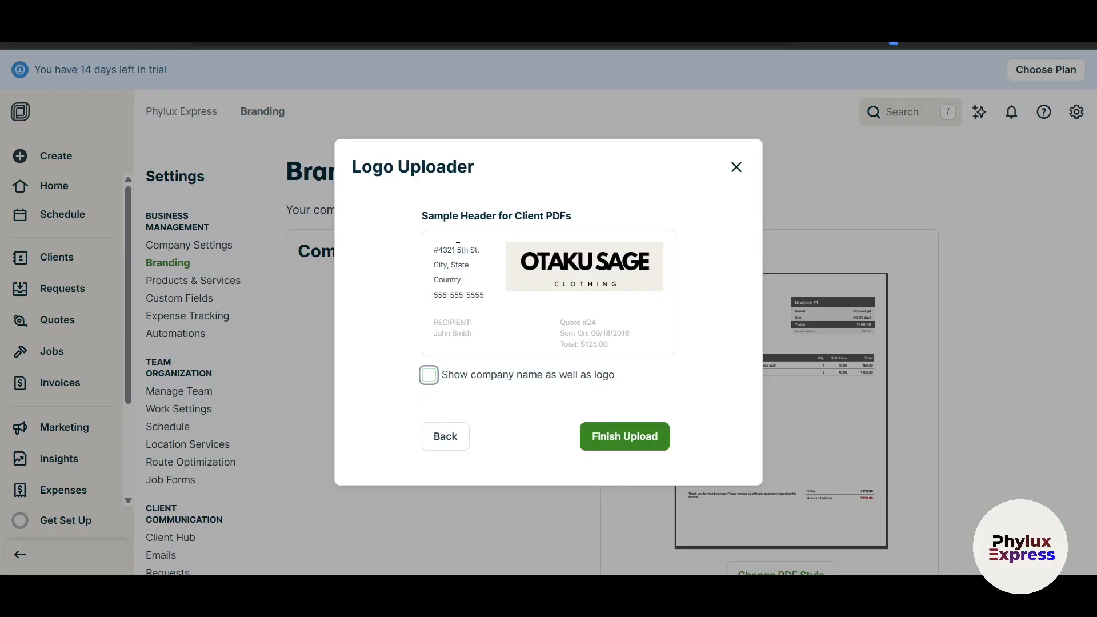
pyautogui.click(428, 375)
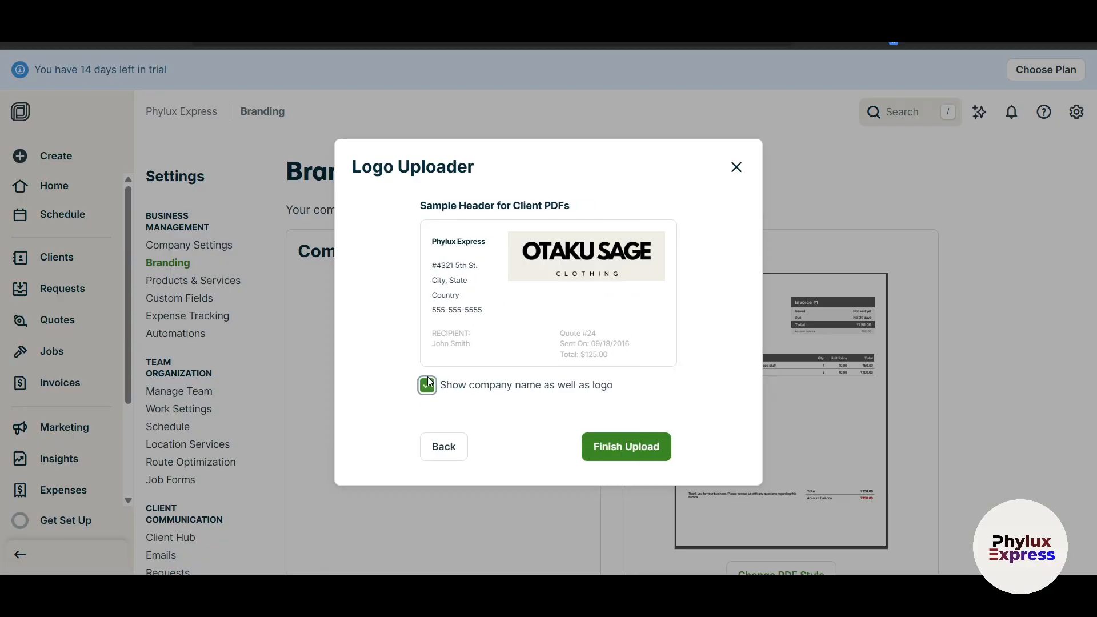
pyautogui.click(639, 446)
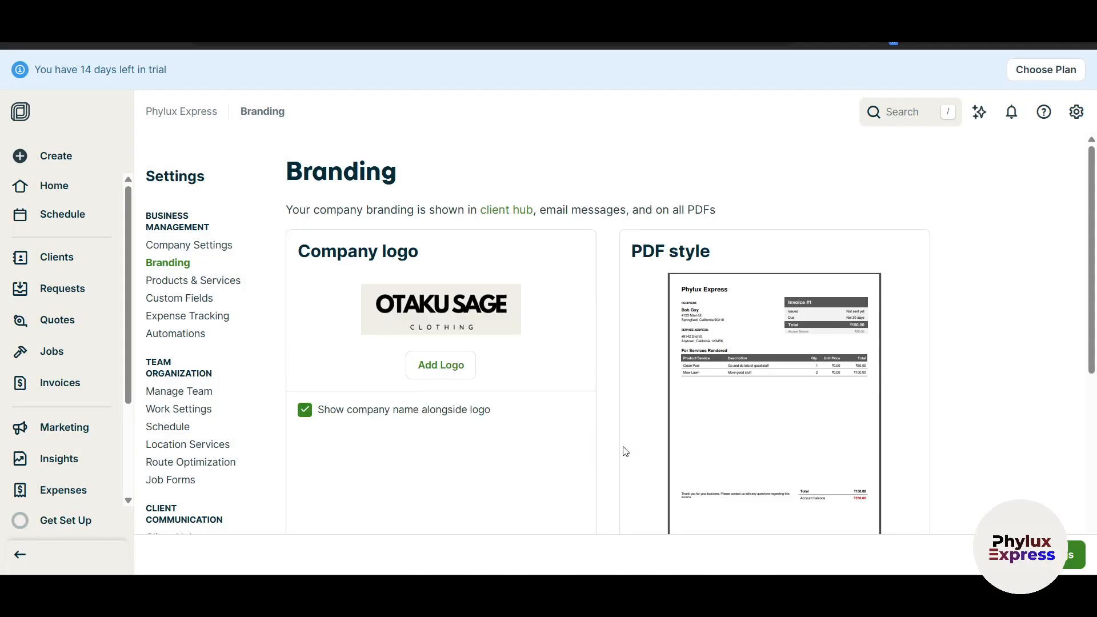
pyautogui.scroll(-4, 591, 467)
pyautogui.scroll(3, 679, 436)
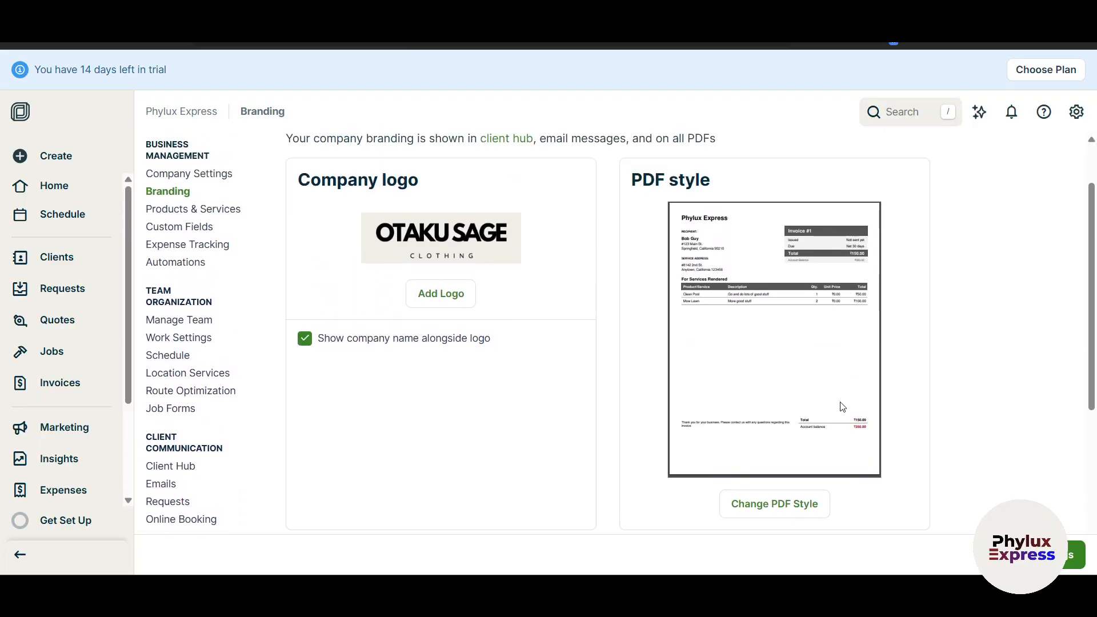
# Set the PDF header colour to blue, layout #10 Envelope - Single Window, style Clean.
pyautogui.click(805, 504)
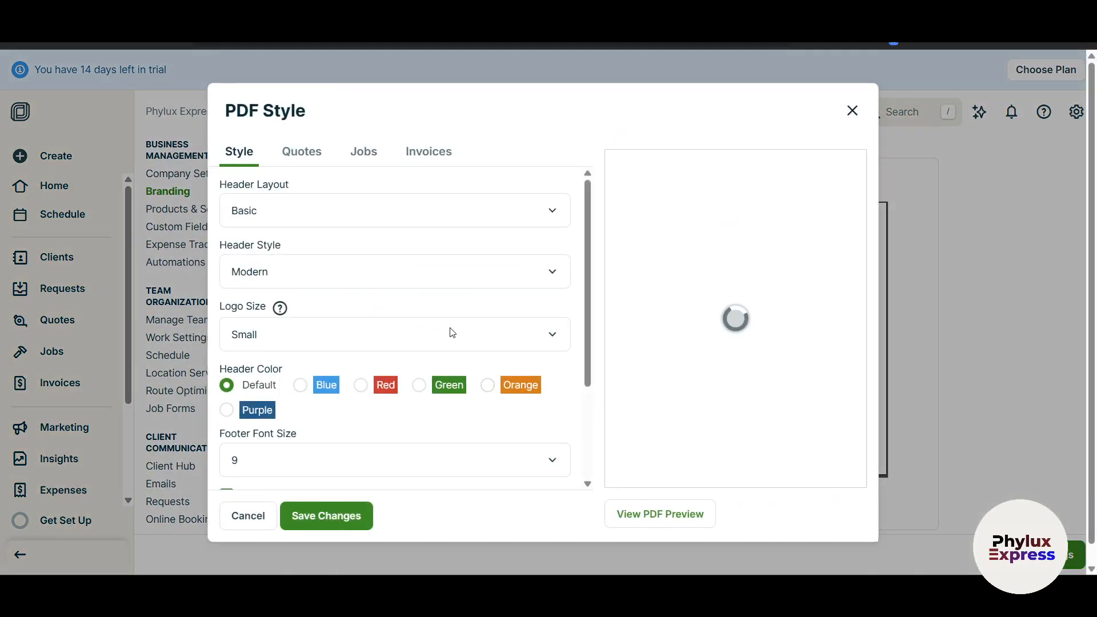
pyautogui.scroll(-1, 588, 319)
pyautogui.scroll(-2, 586, 348)
pyautogui.scroll(2, 594, 331)
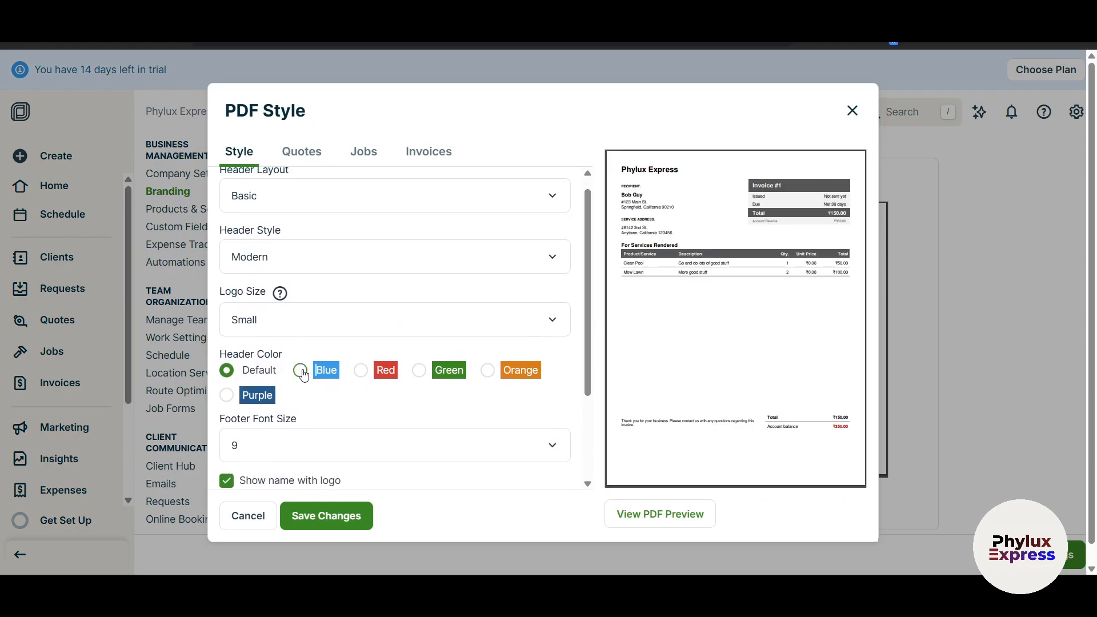
pyautogui.click(301, 372)
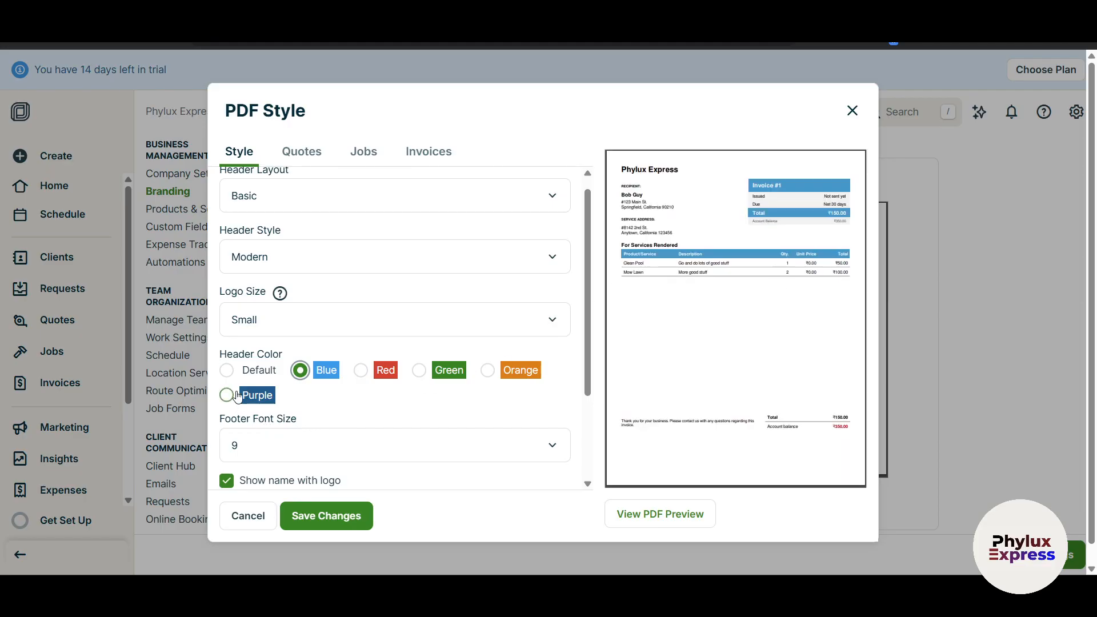
pyautogui.scroll(1, 520, 365)
pyautogui.click(316, 220)
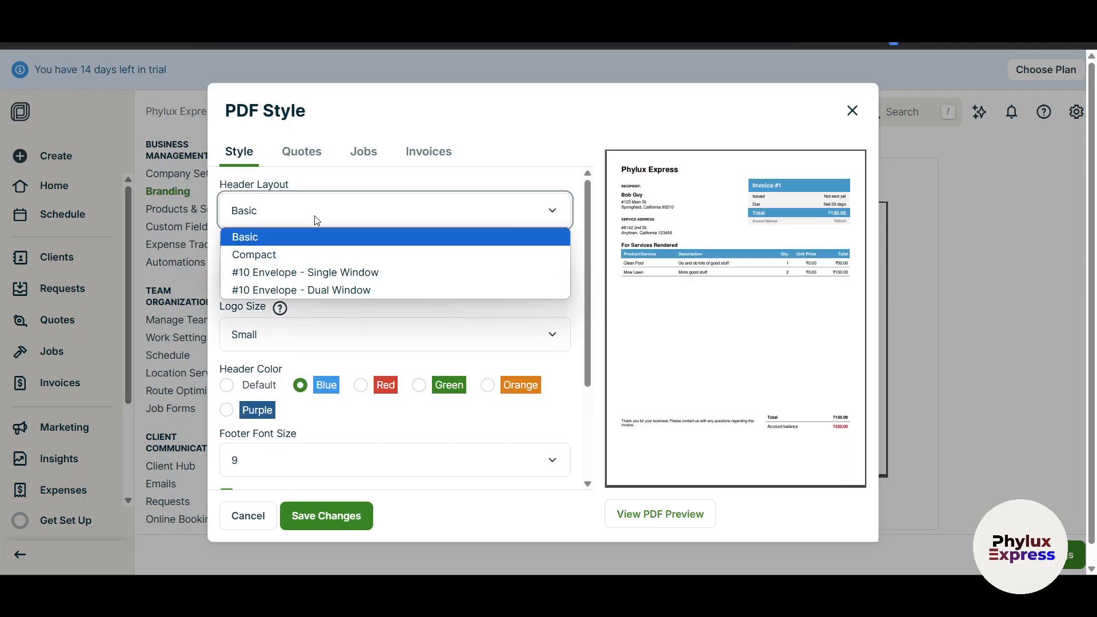
pyautogui.click(345, 272)
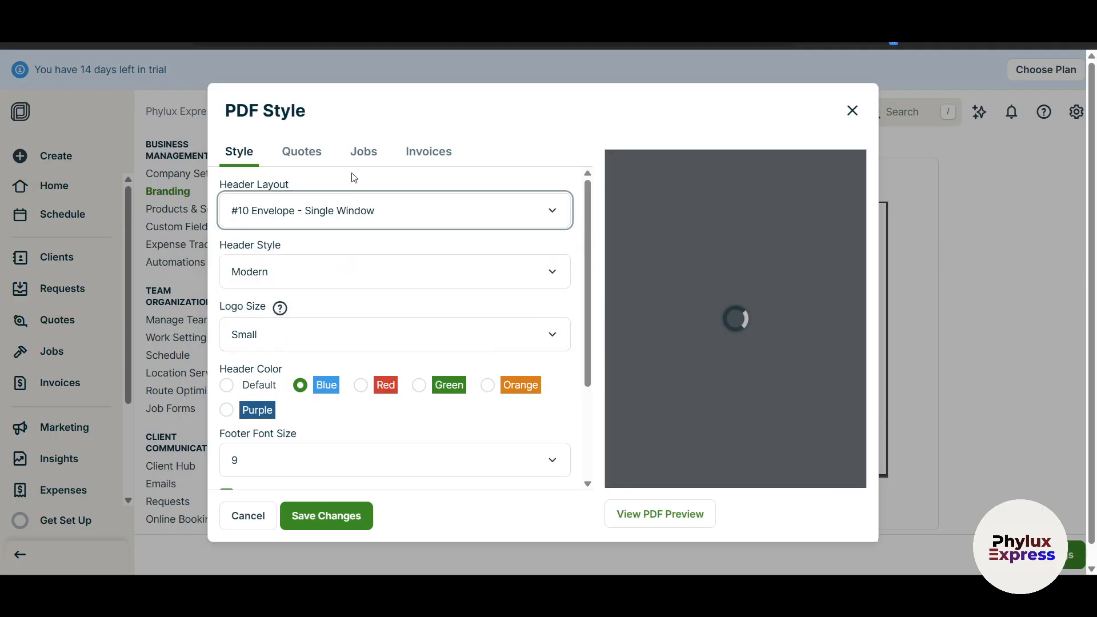
pyautogui.click(353, 270)
pyautogui.click(331, 314)
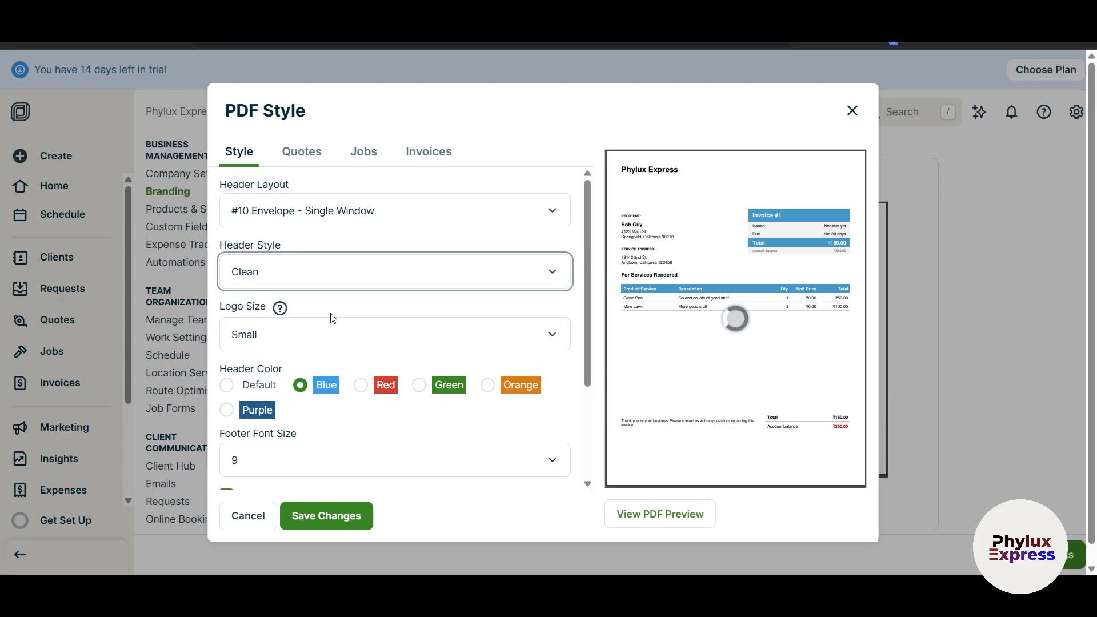
# Keep the client phone number hidden on PDFs and view the Quotes settings.
pyautogui.scroll(-1, 401, 337)
pyautogui.scroll(1, 417, 378)
pyautogui.scroll(-2, 429, 366)
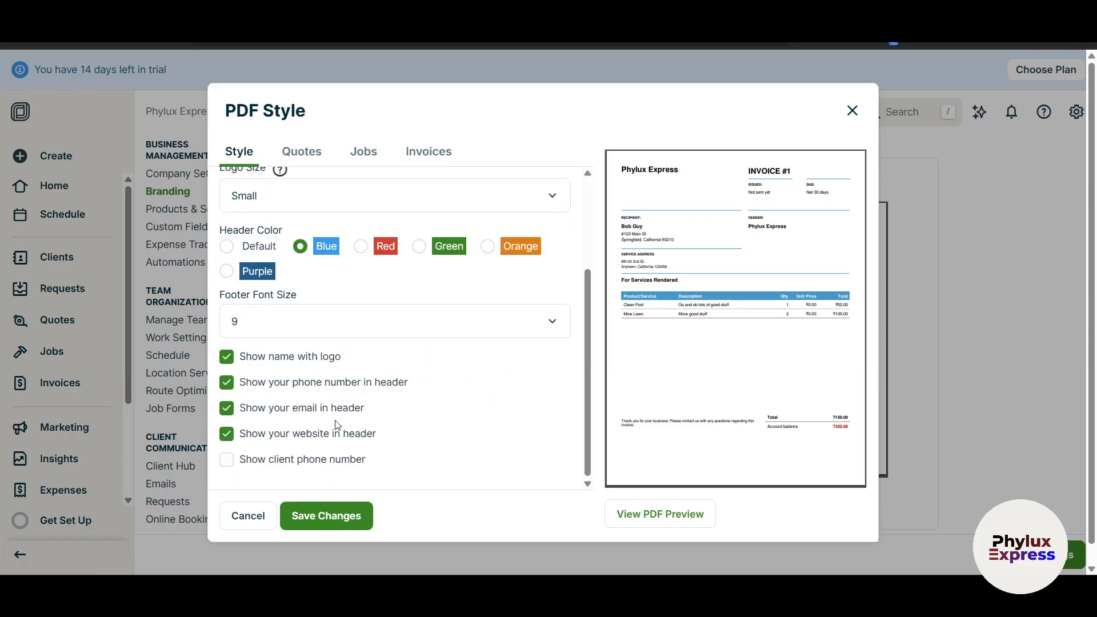
pyautogui.click(231, 466)
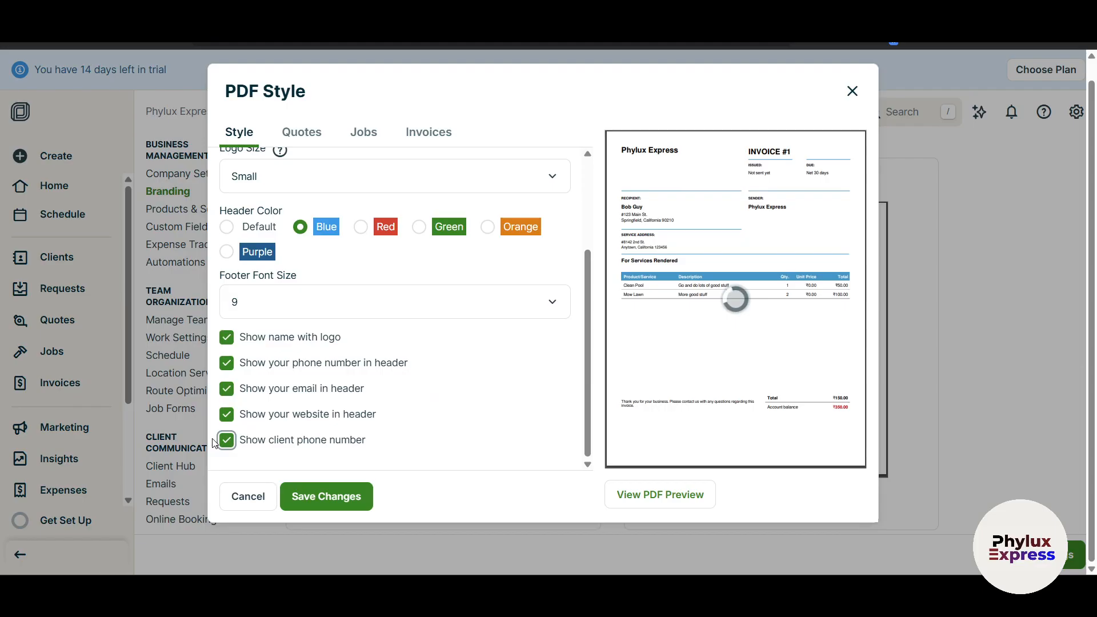
pyautogui.click(224, 441)
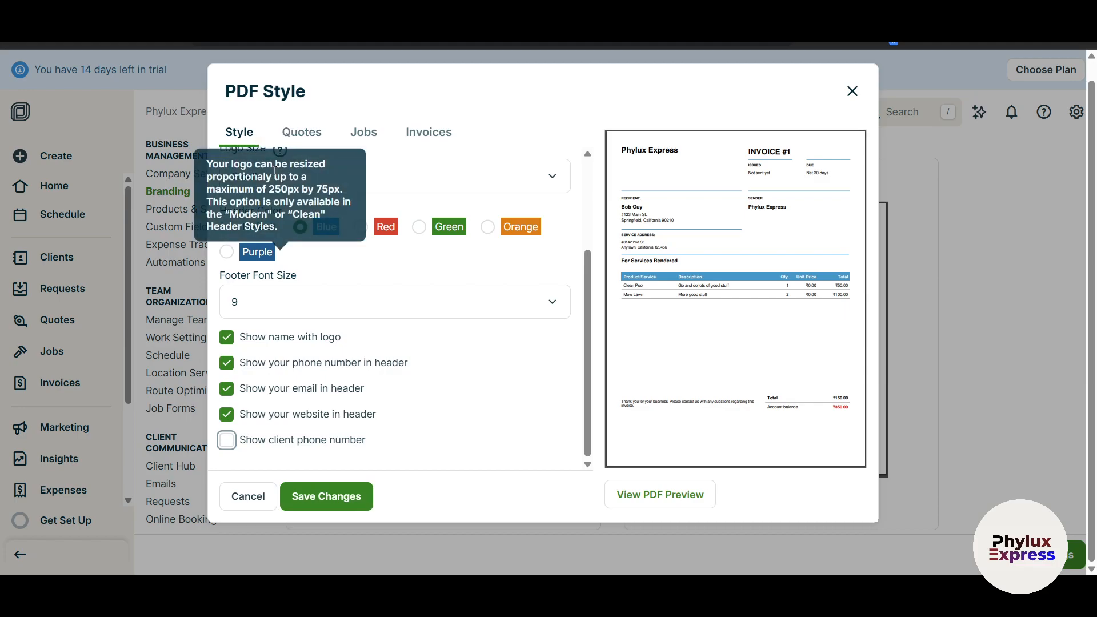
pyautogui.click(303, 133)
# Review the Jobs and Invoices PDF settings, then save the PDF style and reload the page.
pyautogui.scroll(3, 380, 268)
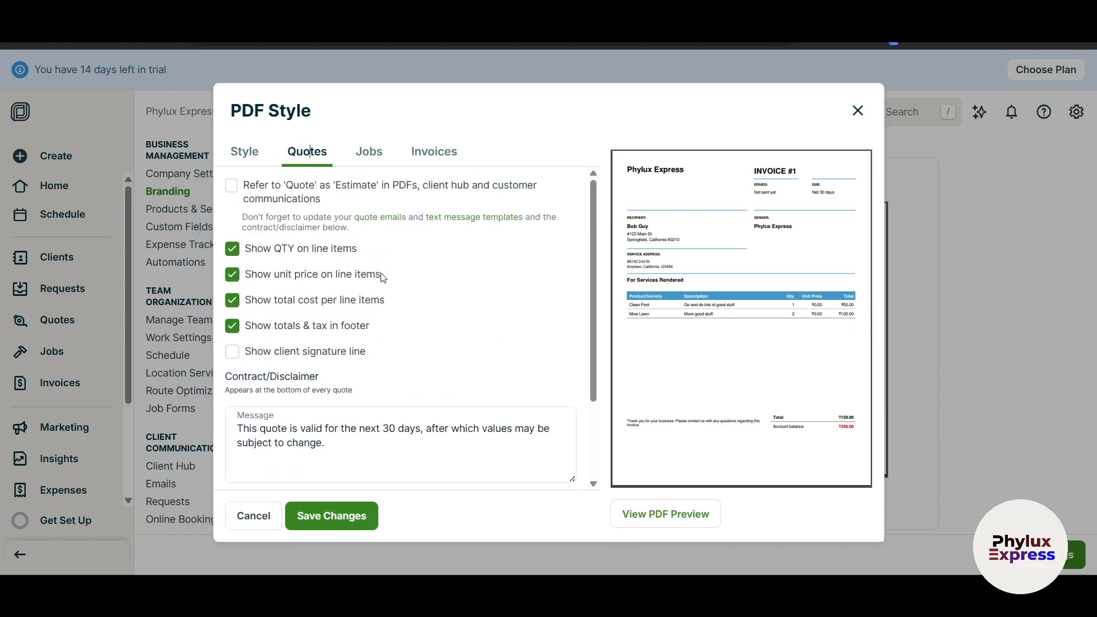
pyautogui.click(370, 153)
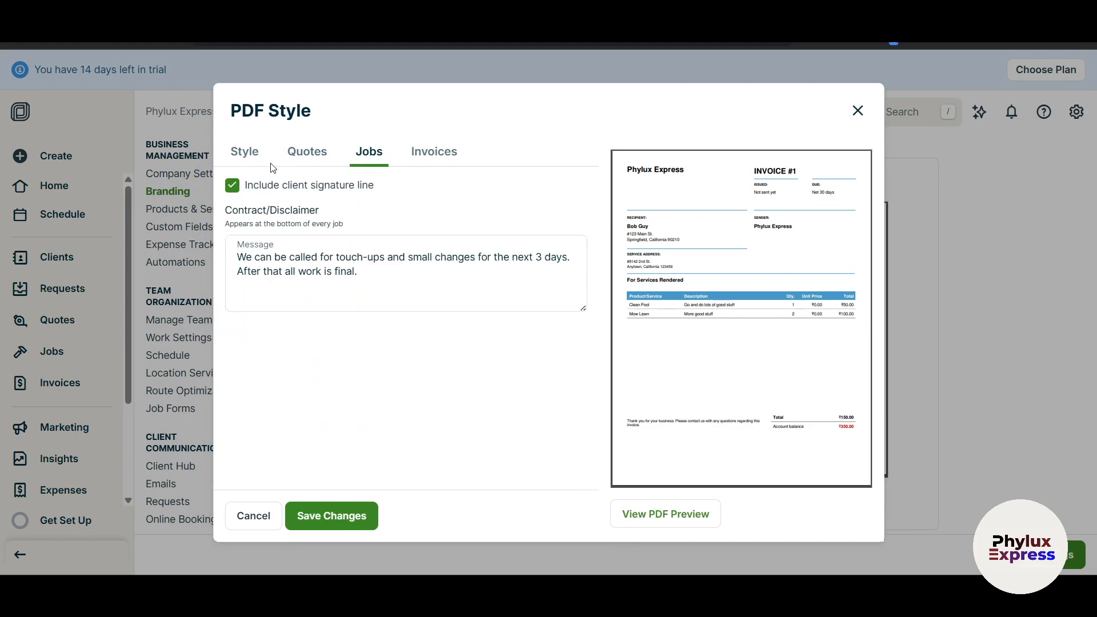
pyautogui.click(422, 153)
pyautogui.scroll(-2, 467, 390)
pyautogui.moveTo(350, 447); pyautogui.dragTo(267, 432)
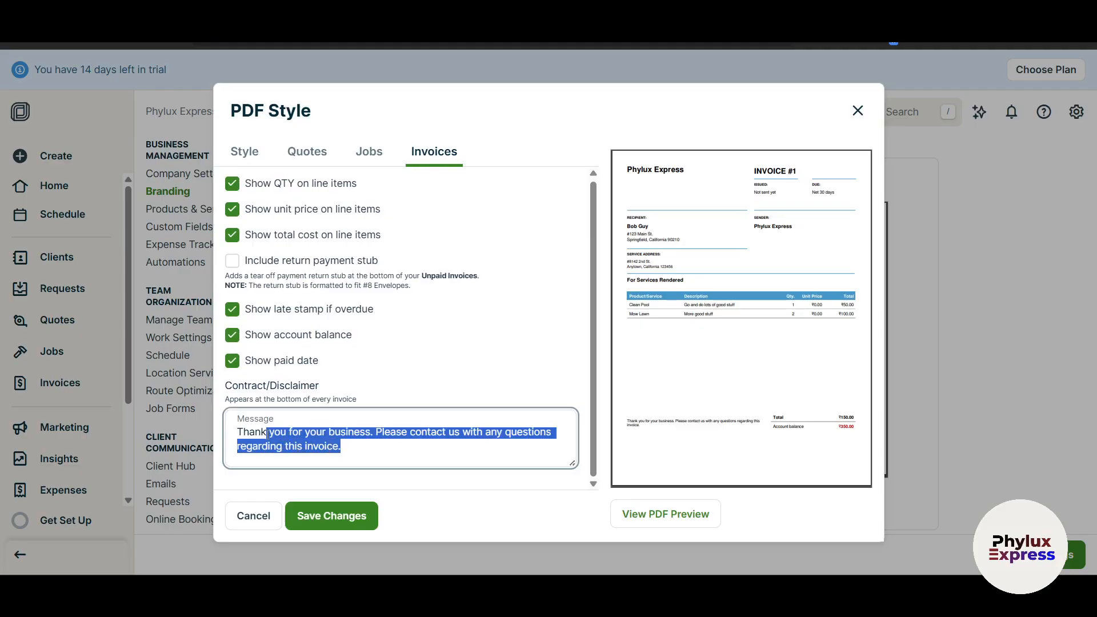
pyautogui.click(512, 359)
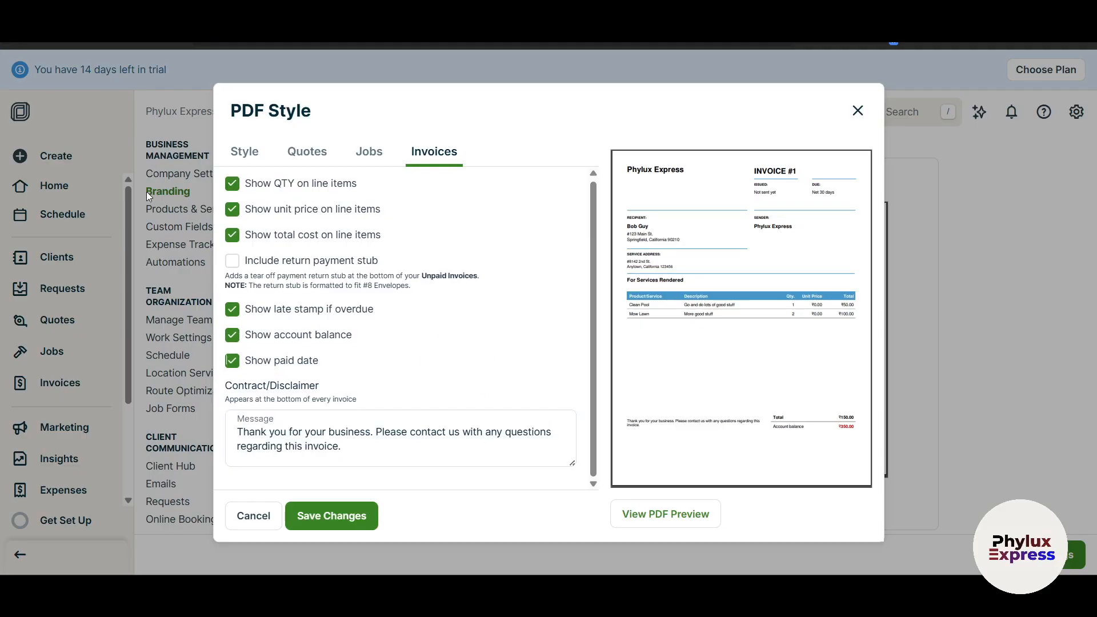
pyautogui.click(320, 520)
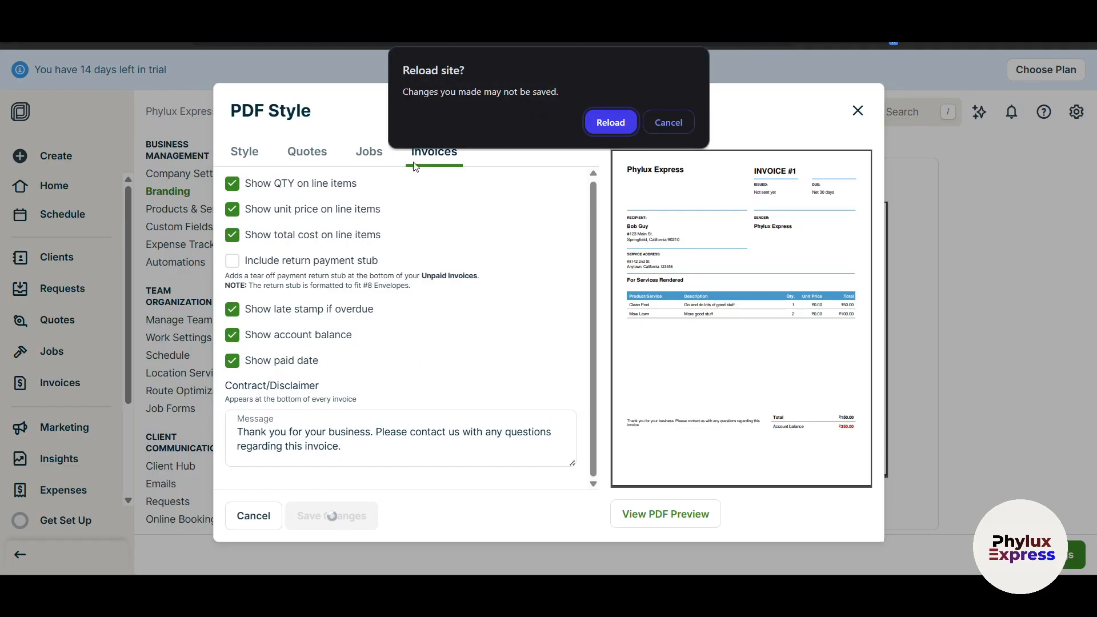
pyautogui.click(612, 122)
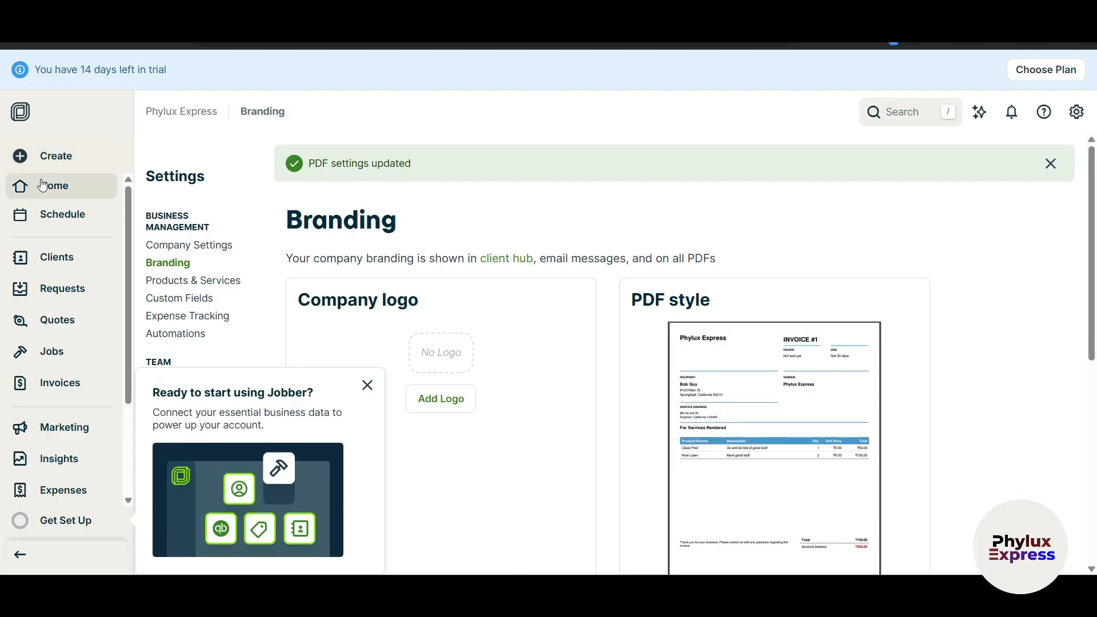
# Go to the Home dashboard and open the client portal to-do card.
pyautogui.click(45, 181)
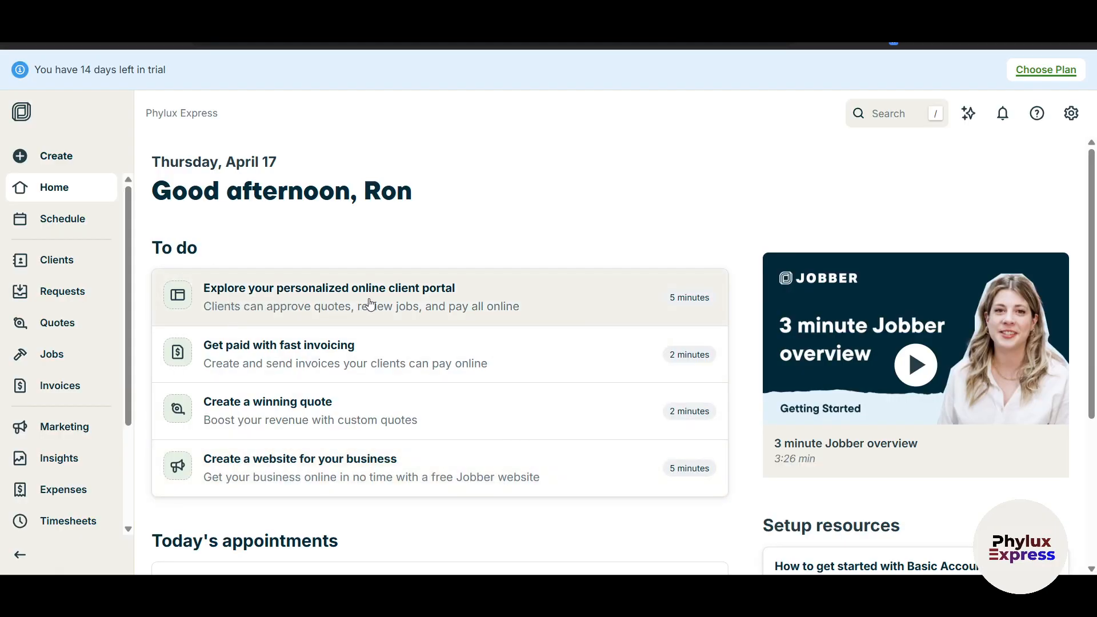
pyautogui.click(628, 300)
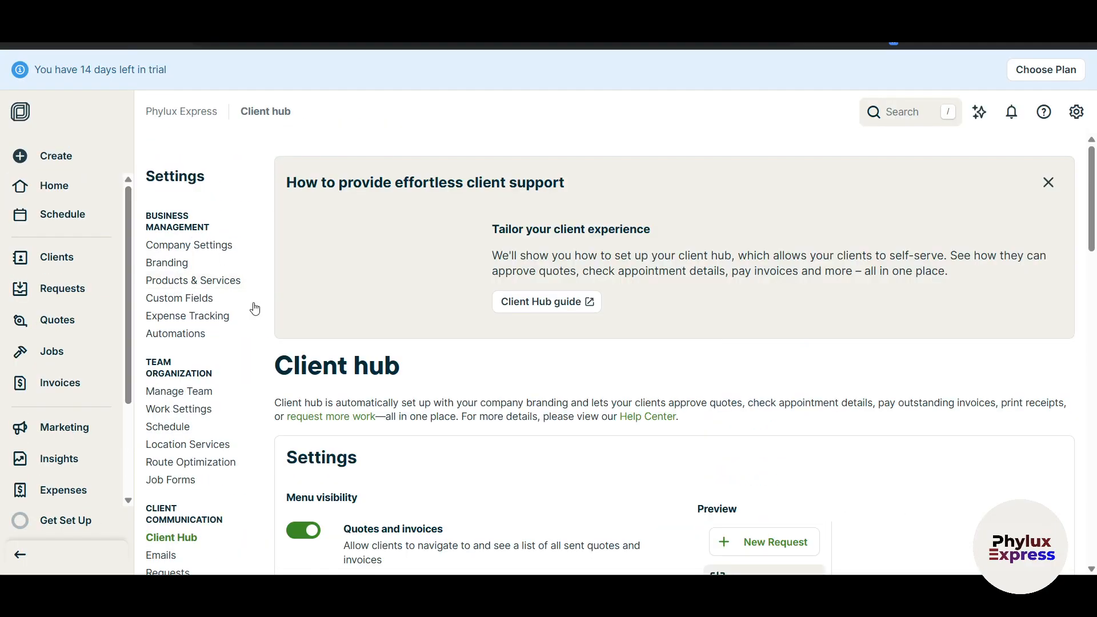
pyautogui.scroll(-3, 232, 488)
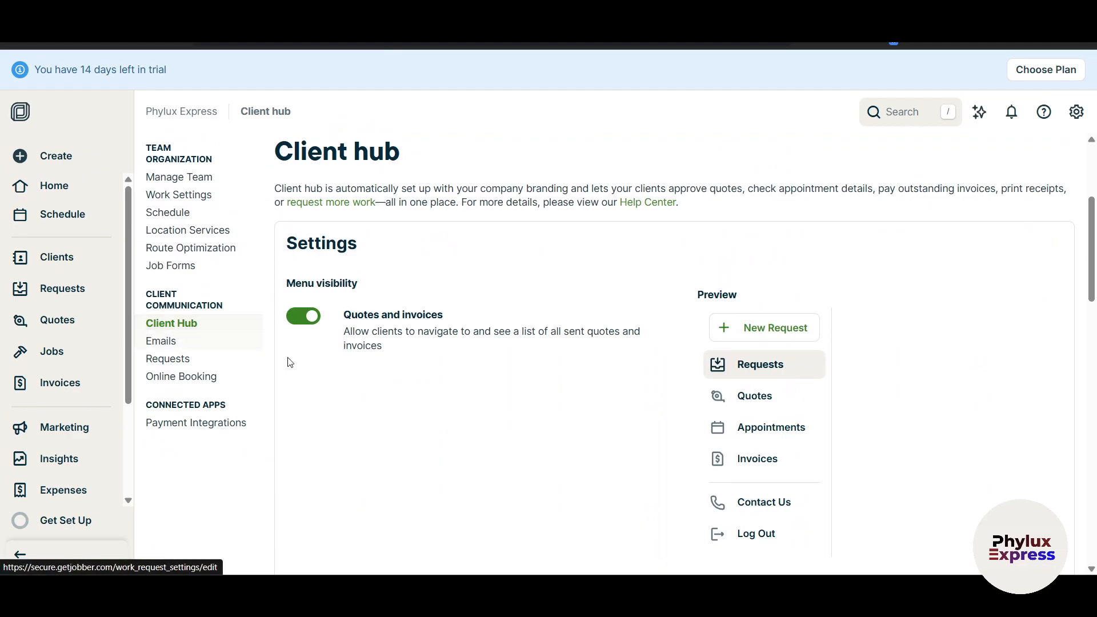
pyautogui.scroll(2, 368, 384)
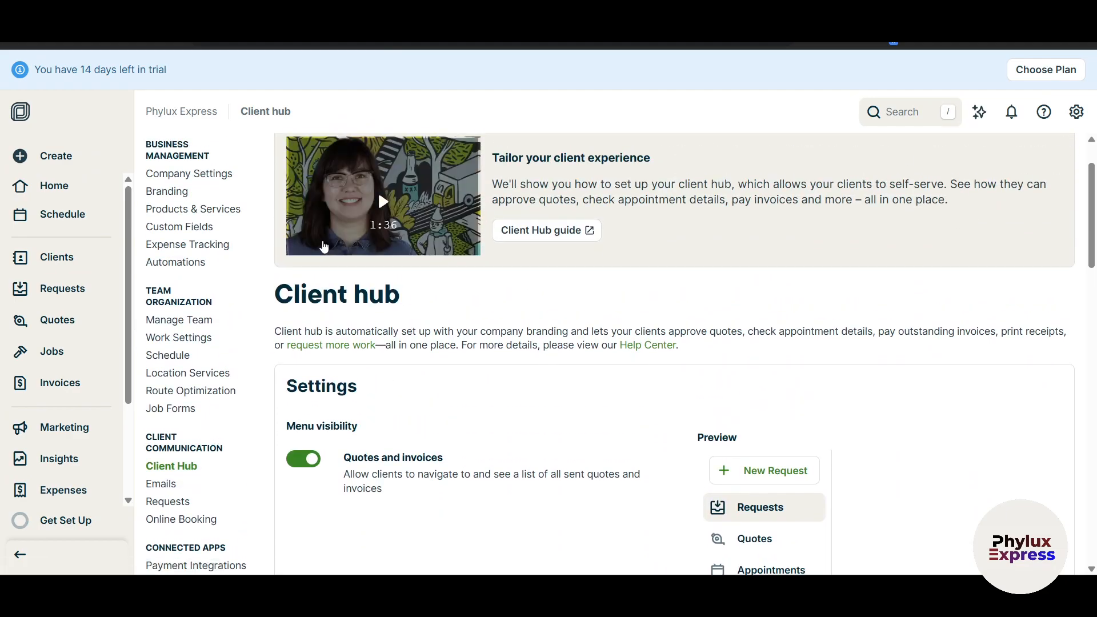
# Open Settings from the gear menu and go to the Client Hub settings page.
pyautogui.click(1075, 119)
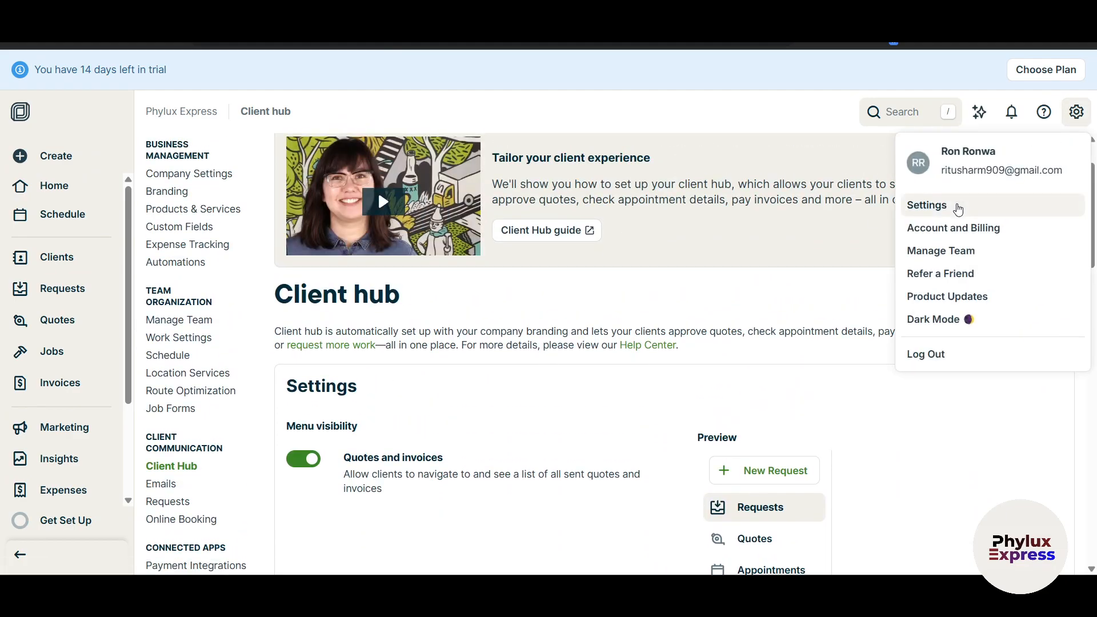
pyautogui.click(950, 205)
pyautogui.scroll(-3, 226, 384)
pyautogui.scroll(1, 213, 392)
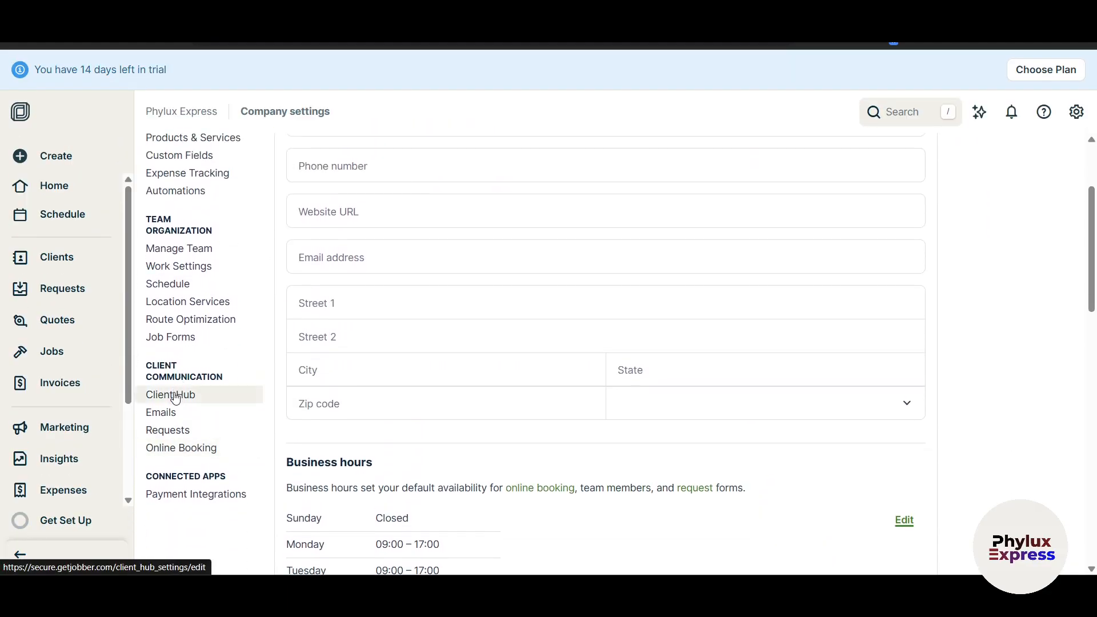
pyautogui.click(181, 399)
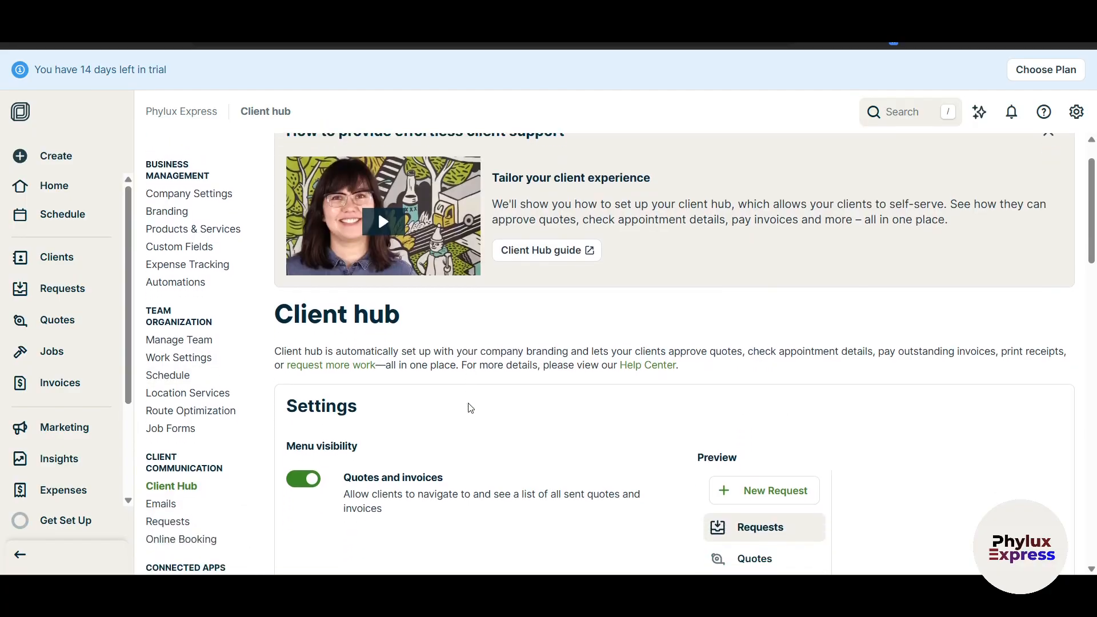
pyautogui.scroll(-4, 470, 407)
pyautogui.scroll(3, 470, 407)
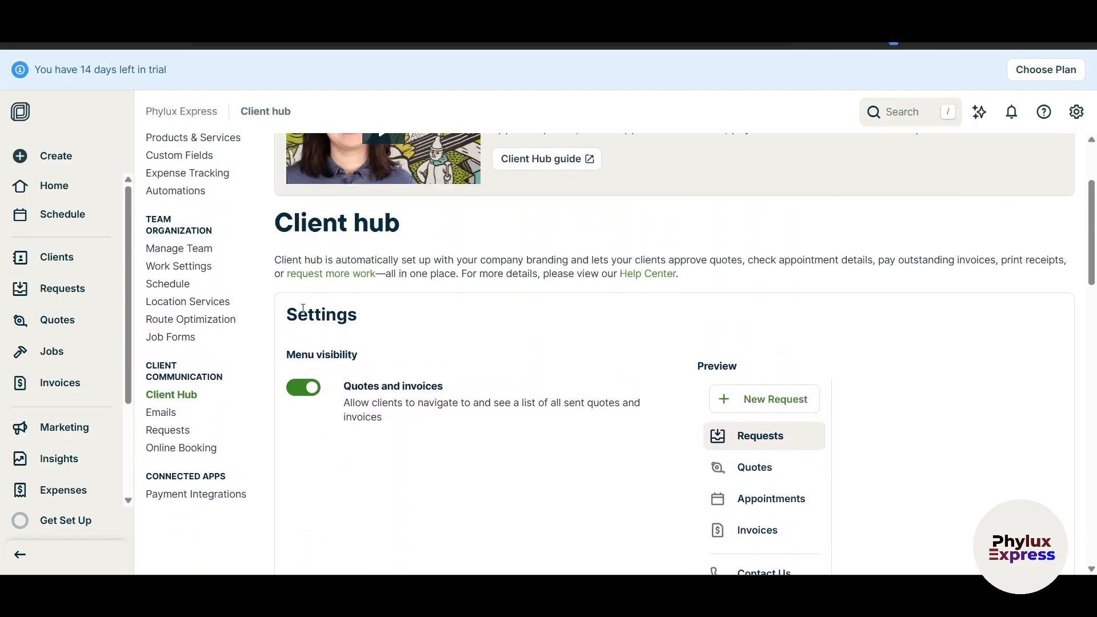
pyautogui.moveTo(381, 264); pyautogui.dragTo(853, 261)
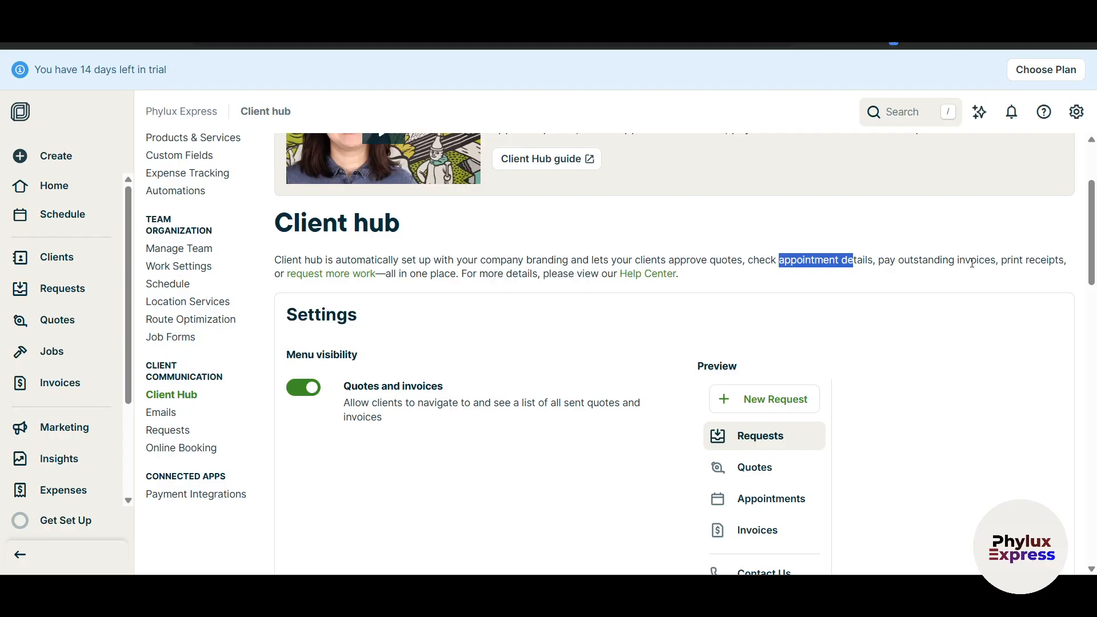
# Scroll through the Client hub settings past Referrals down to Share login page.
pyautogui.scroll(-3, 541, 439)
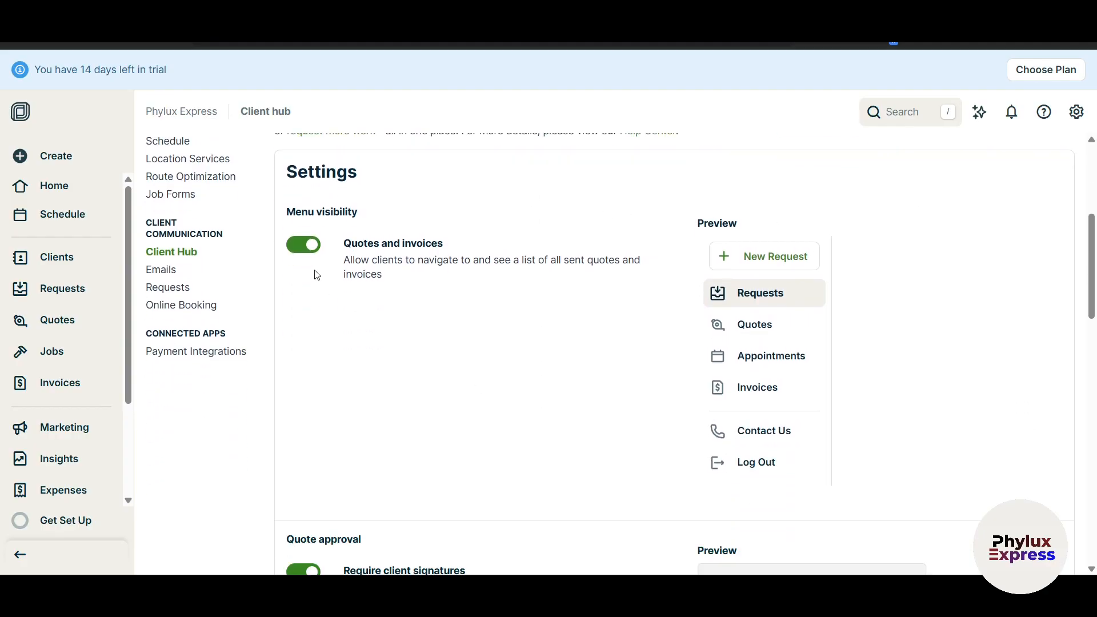
pyautogui.scroll(-7, 402, 487)
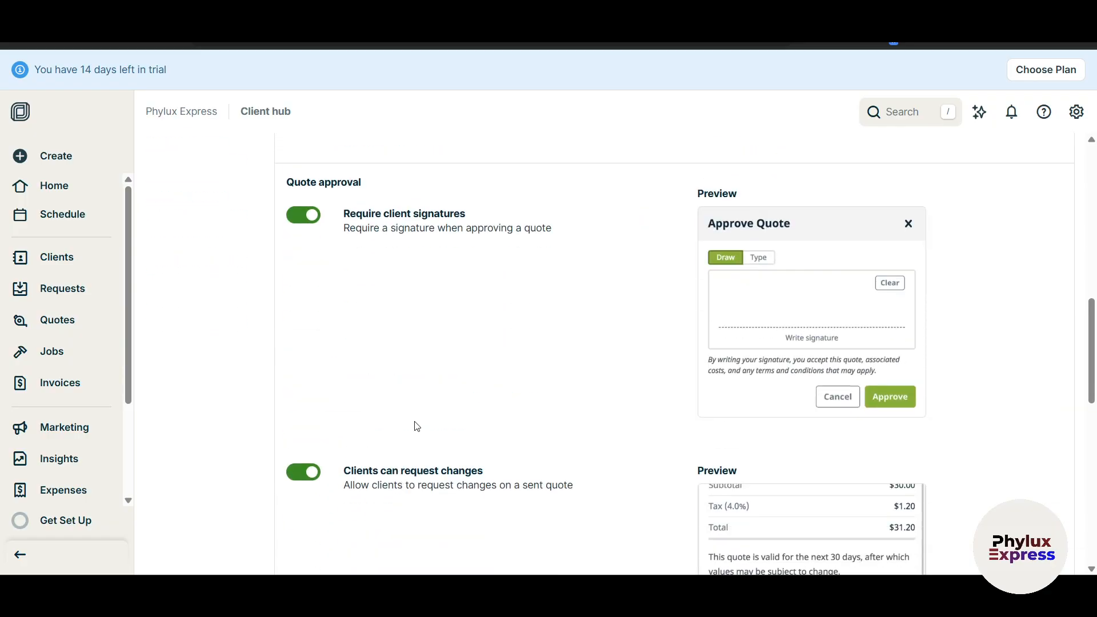
pyautogui.scroll(-7, 416, 426)
pyautogui.scroll(-1, 413, 432)
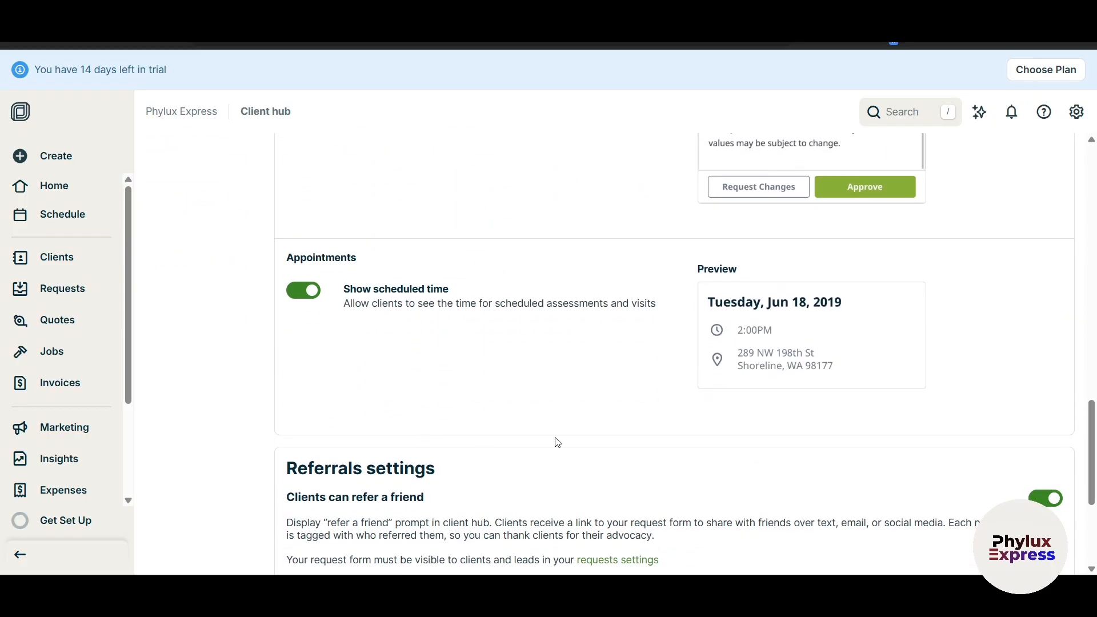
pyautogui.scroll(4, 557, 442)
pyautogui.scroll(-2, 557, 442)
pyautogui.scroll(-1, 479, 477)
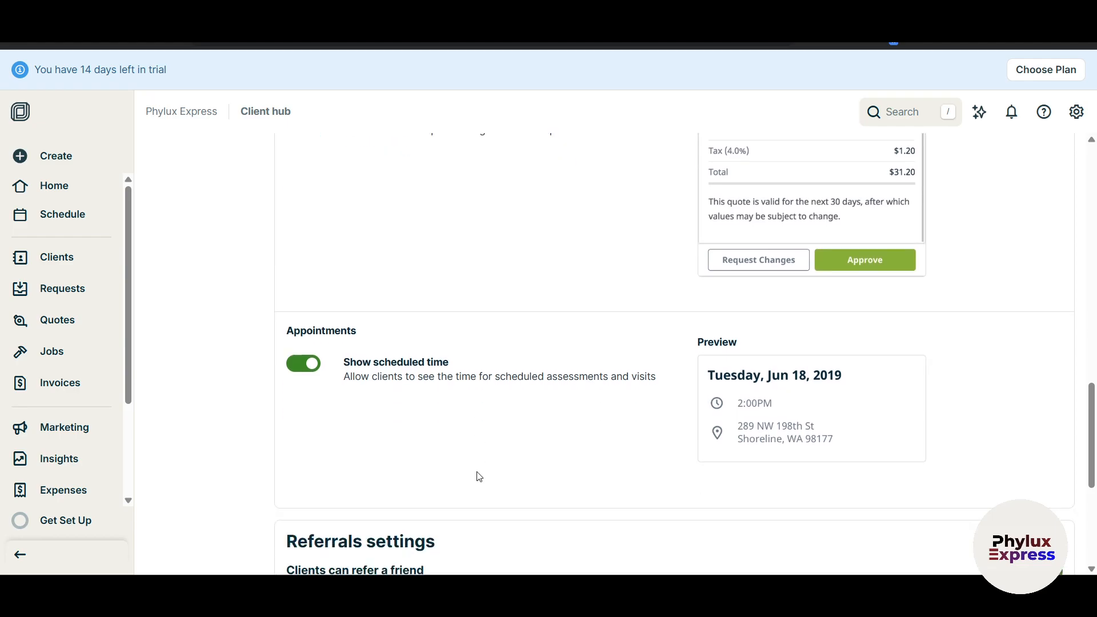
pyautogui.scroll(-1, 478, 476)
pyautogui.scroll(-3, 527, 466)
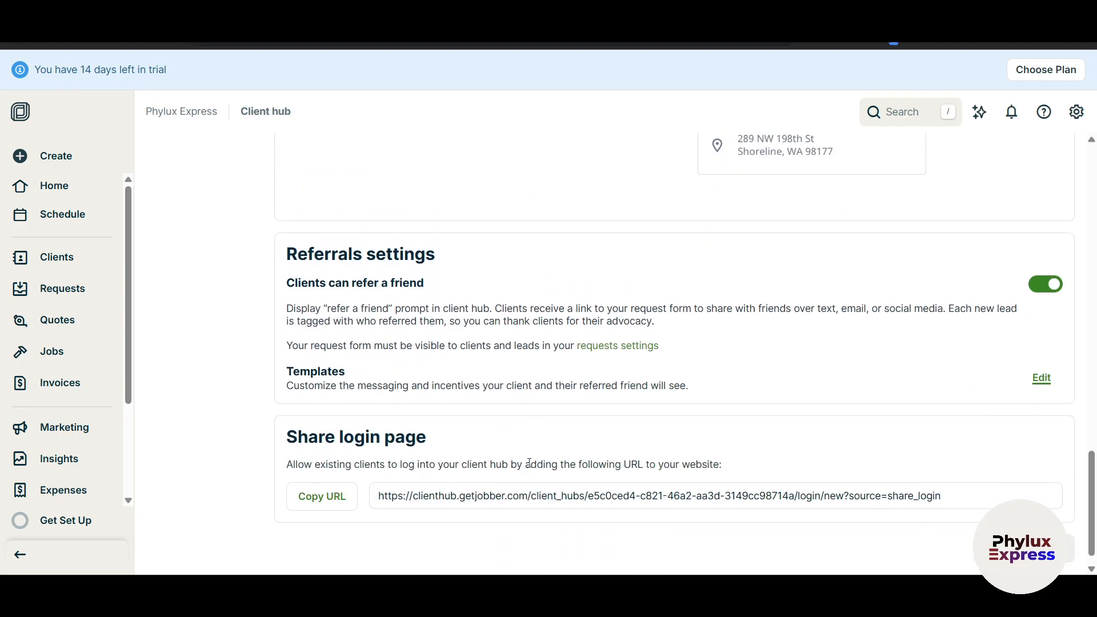
pyautogui.moveTo(298, 232); pyautogui.dragTo(524, 237)
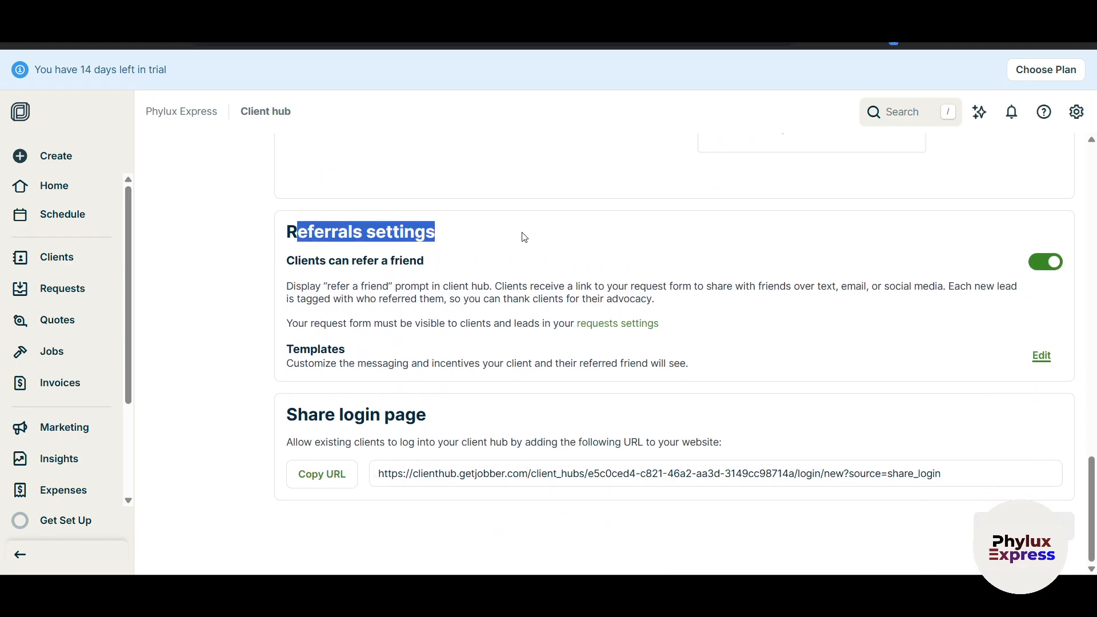
pyautogui.moveTo(273, 263); pyautogui.dragTo(447, 268)
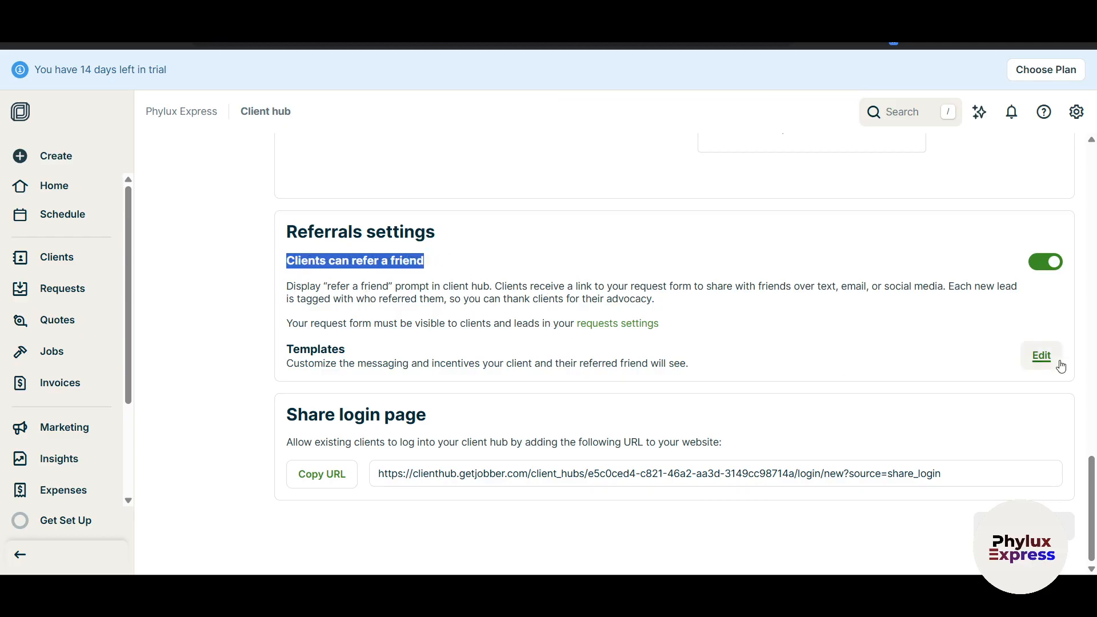
pyautogui.scroll(1, 1048, 371)
pyautogui.scroll(-1, 1039, 417)
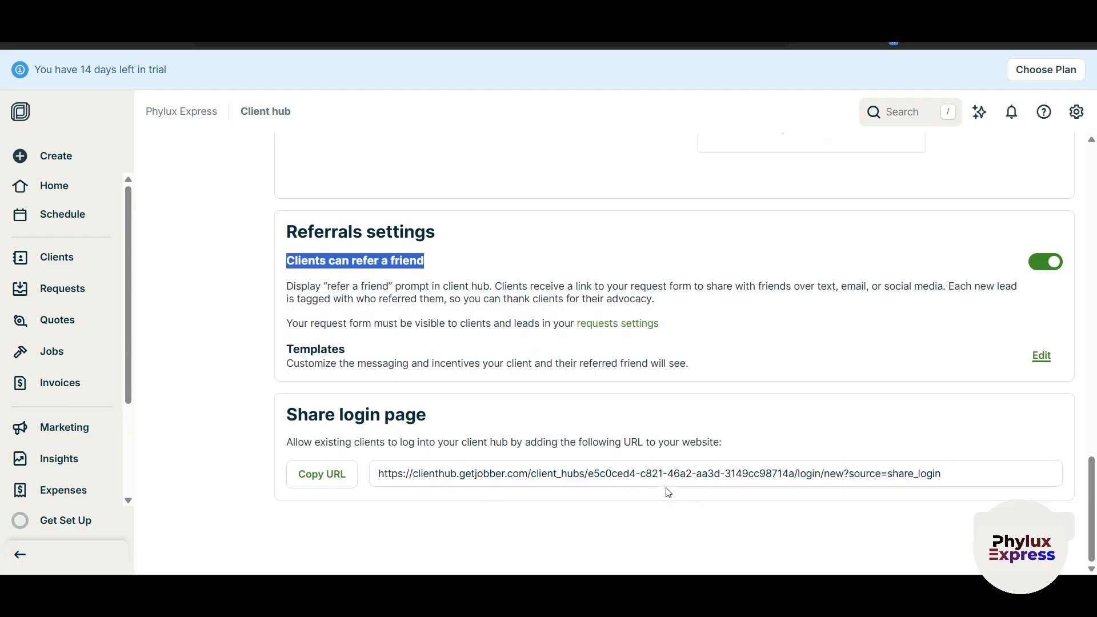
# Copy the client hub login URL and load it in a new browser tab.
pyautogui.click(723, 479)
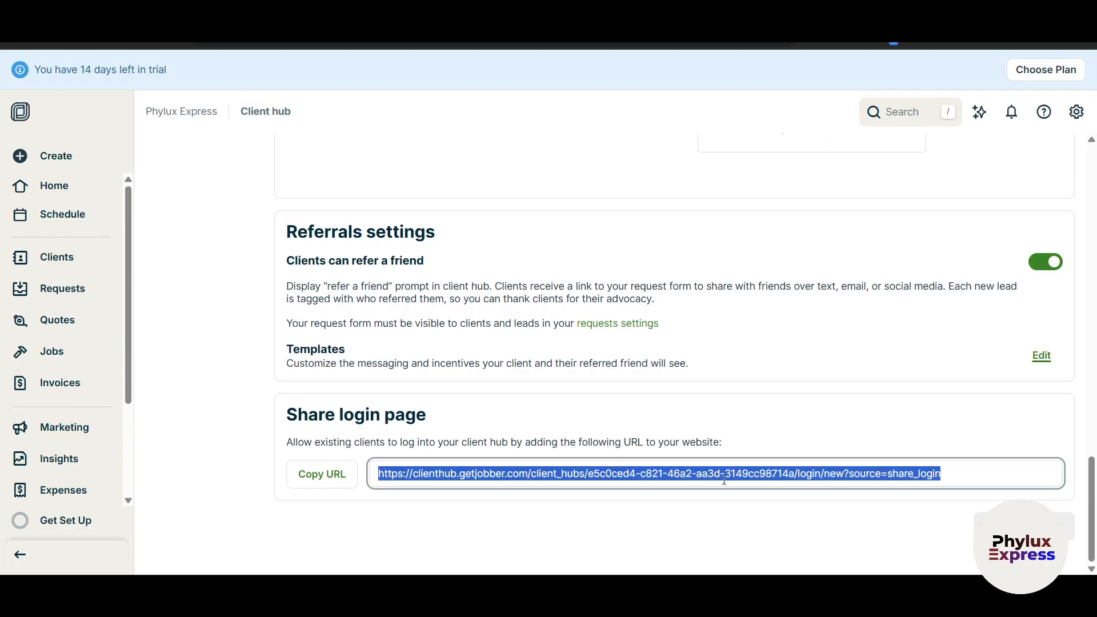
pyautogui.click(288, 475)
pyautogui.hotkey('ctrl', 't')
pyautogui.hotkey('ctrl', 'v')
pyautogui.press('Return')
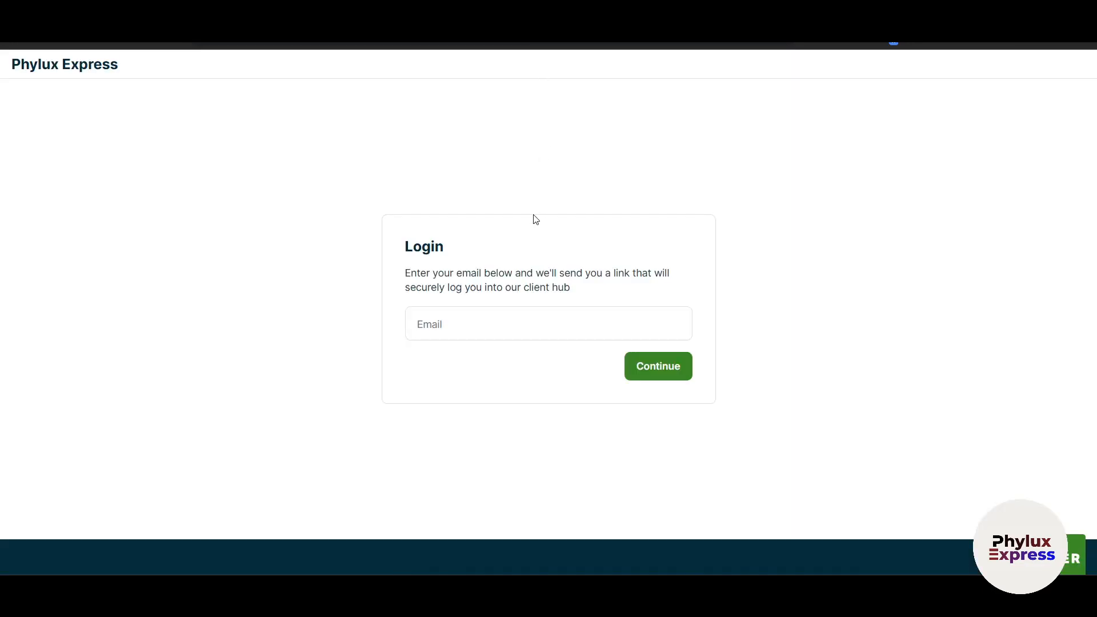
# Return to the Client hub settings tab and look over the login link section.
pyautogui.click(477, 12)
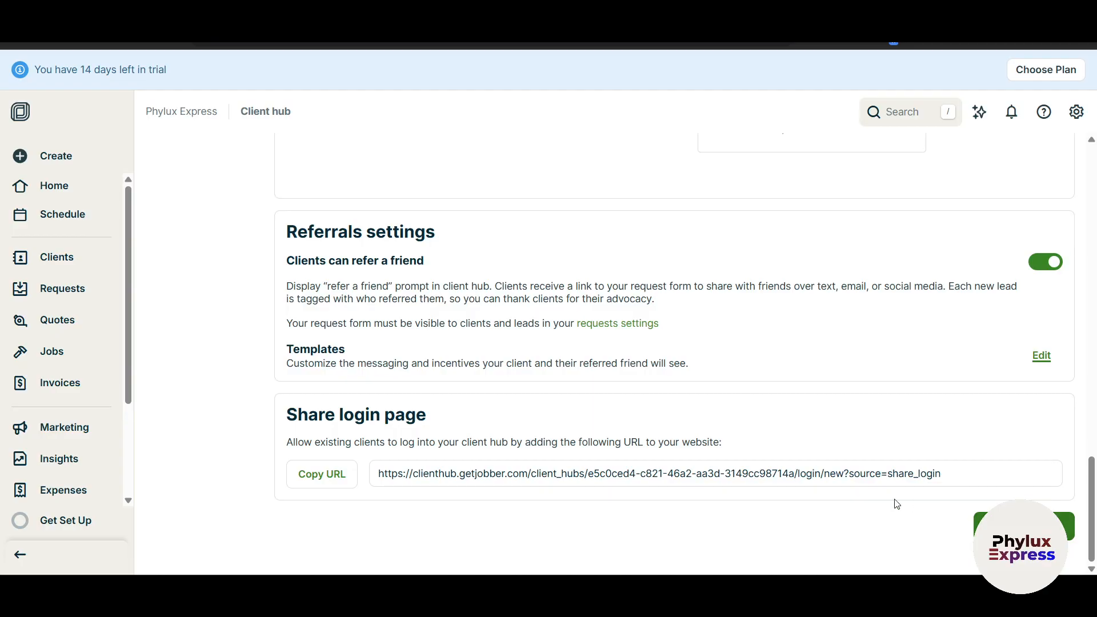
pyautogui.click(952, 475)
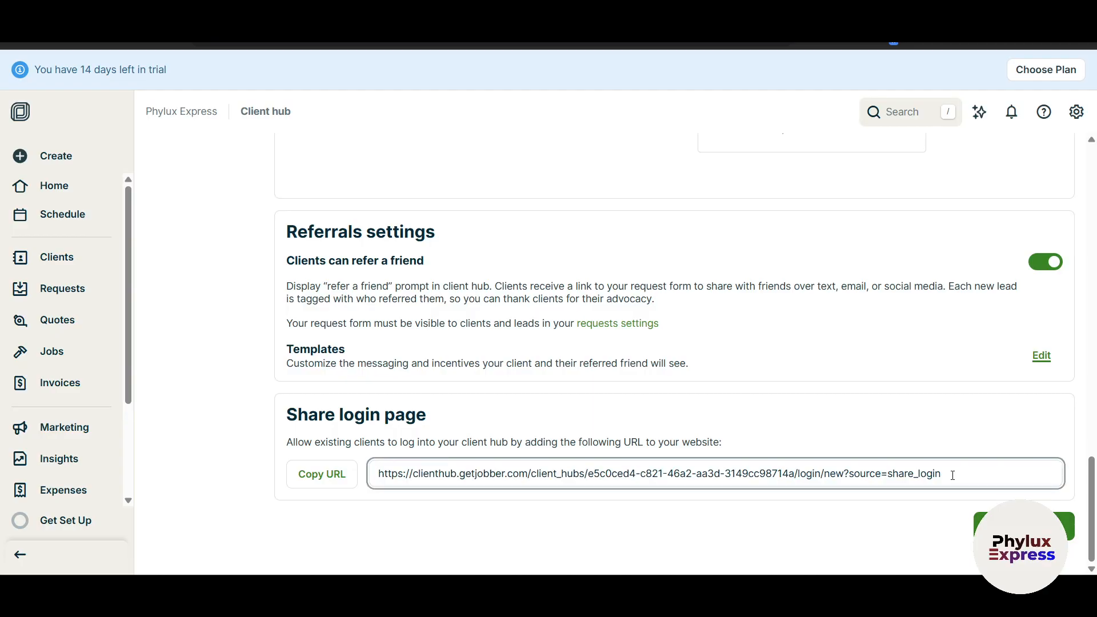
pyautogui.scroll(6, 952, 475)
pyautogui.scroll(-6, 950, 478)
pyautogui.scroll(6, 550, 439)
pyautogui.scroll(-5, 906, 409)
pyautogui.scroll(15, 773, 411)
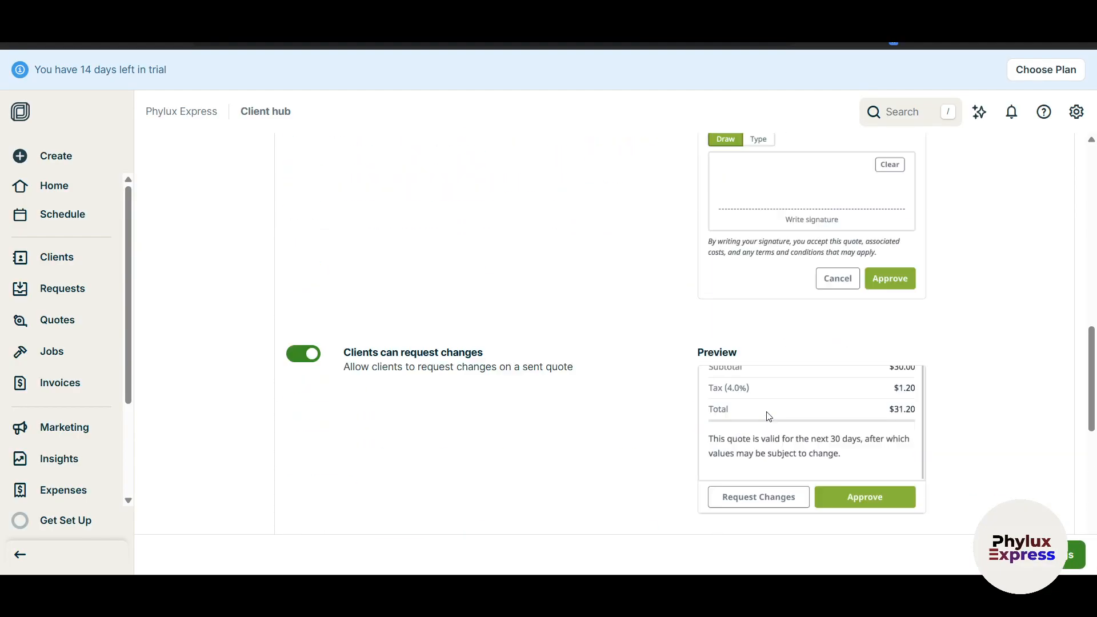
pyautogui.scroll(3, 623, 345)
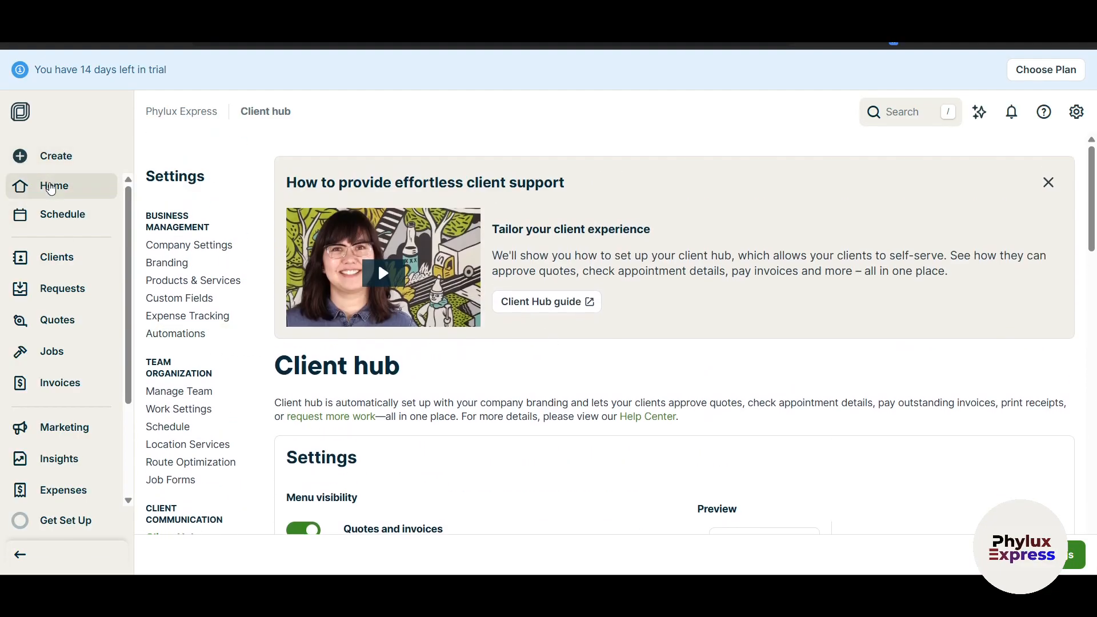
# Leave the client hub settings for the Home dashboard, confirming Leave.
pyautogui.click(50, 187)
pyautogui.click(612, 122)
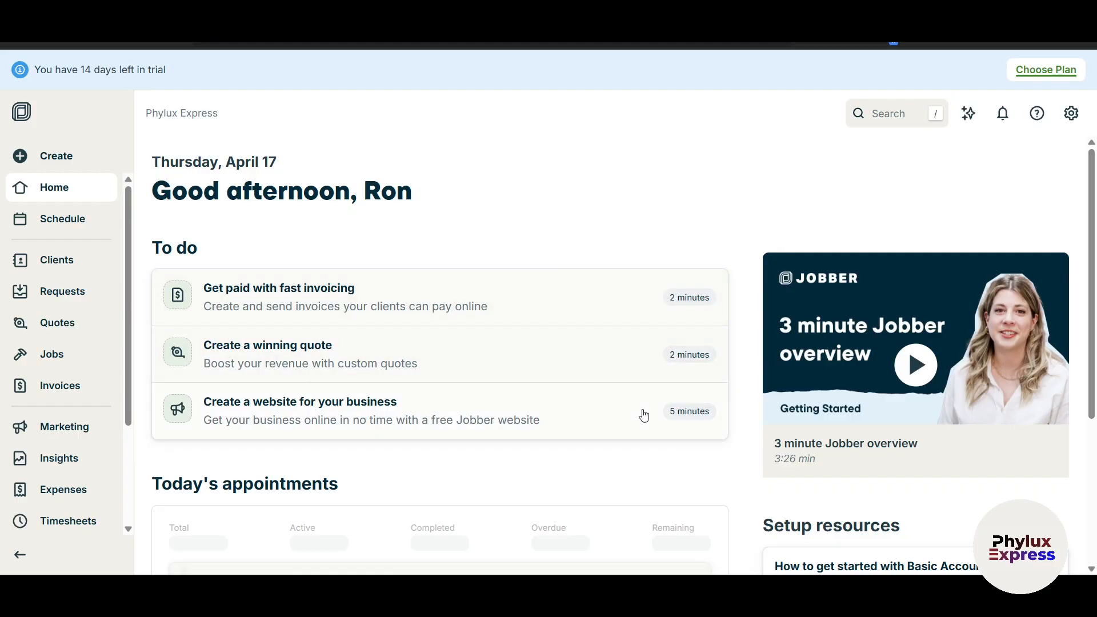
pyautogui.click(1071, 114)
pyautogui.click(615, 199)
# Go to the Jobs overview and start a New Job.
pyautogui.click(38, 164)
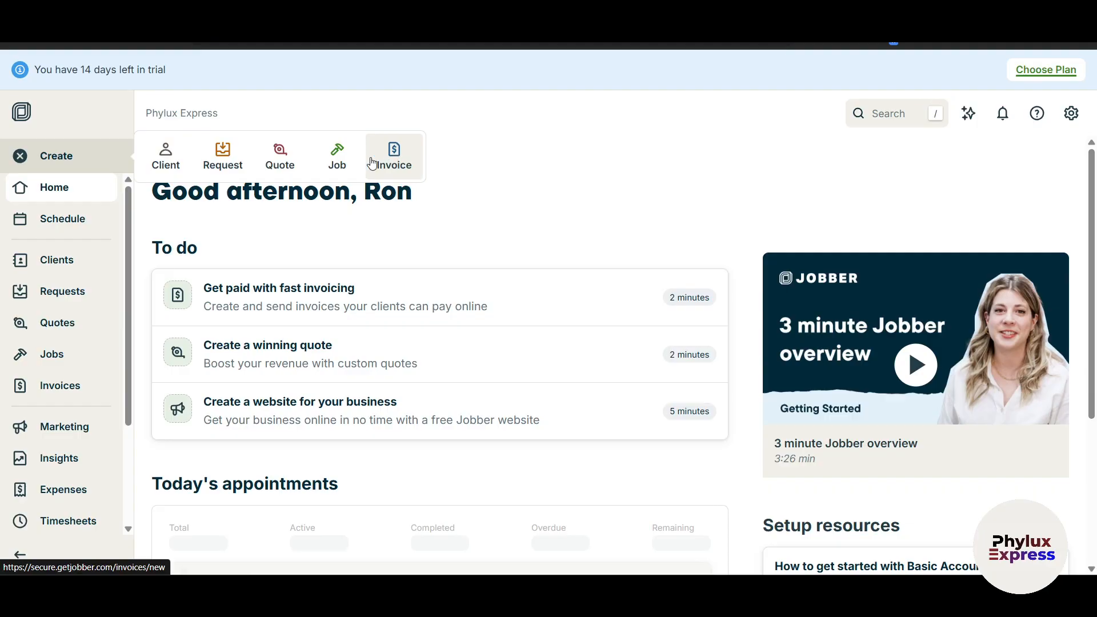
pyautogui.click(338, 163)
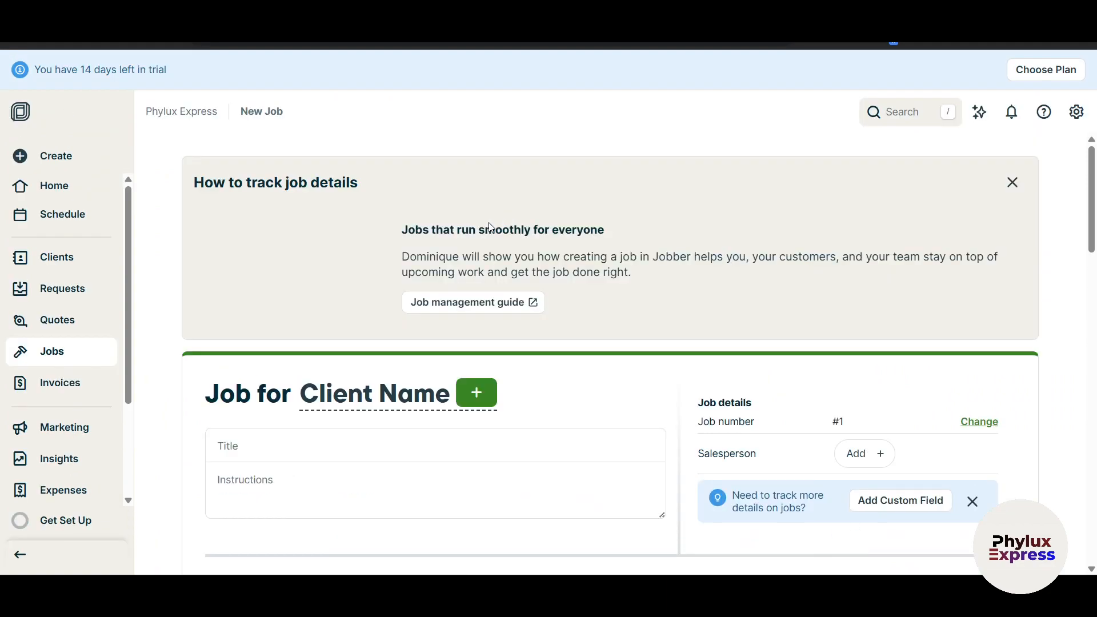
pyautogui.scroll(-2, 403, 361)
pyautogui.scroll(2, 405, 361)
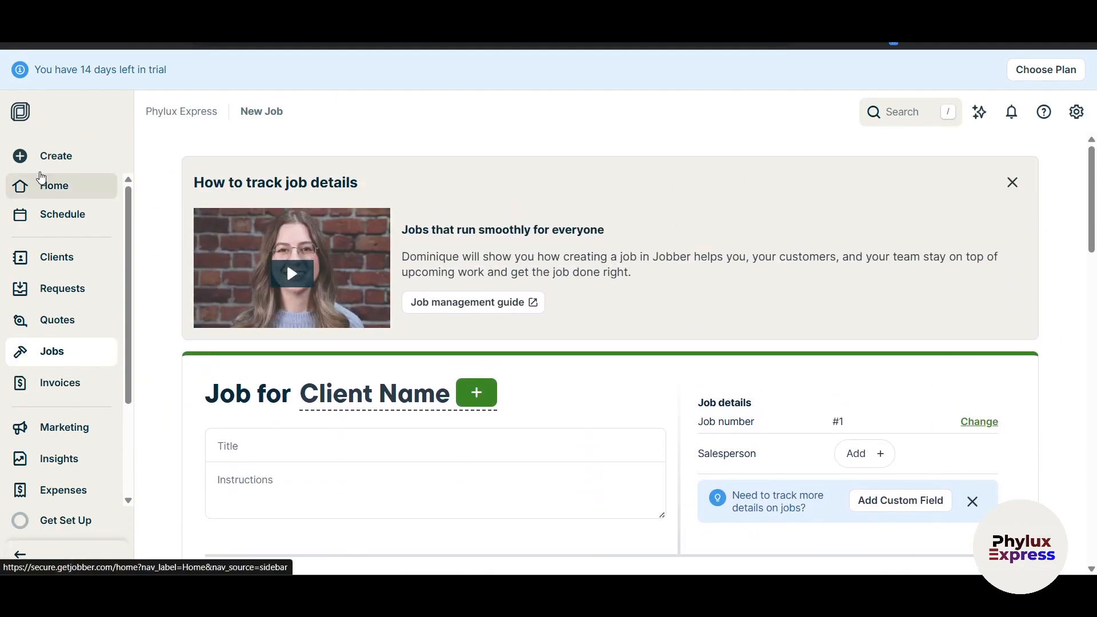
pyautogui.click(57, 159)
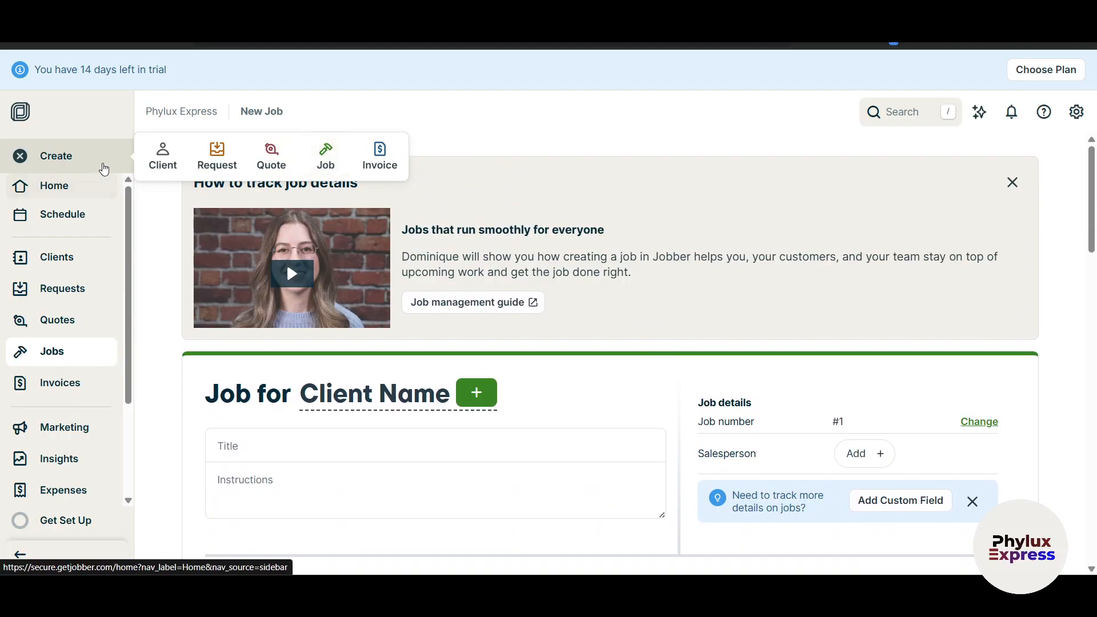
pyautogui.click(56, 352)
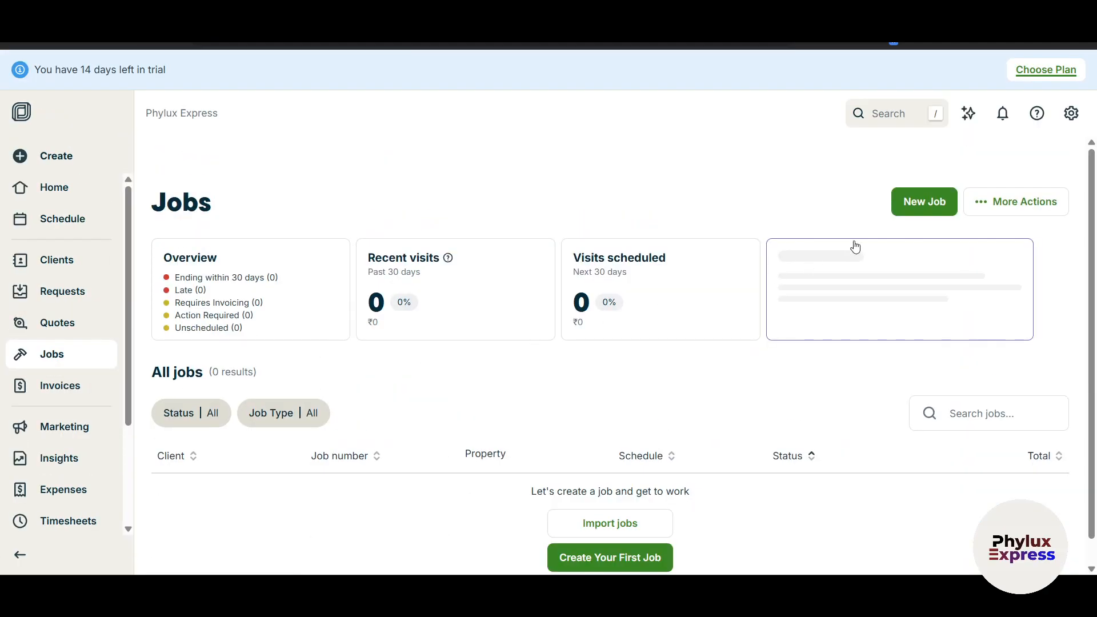
pyautogui.scroll(-1, 938, 209)
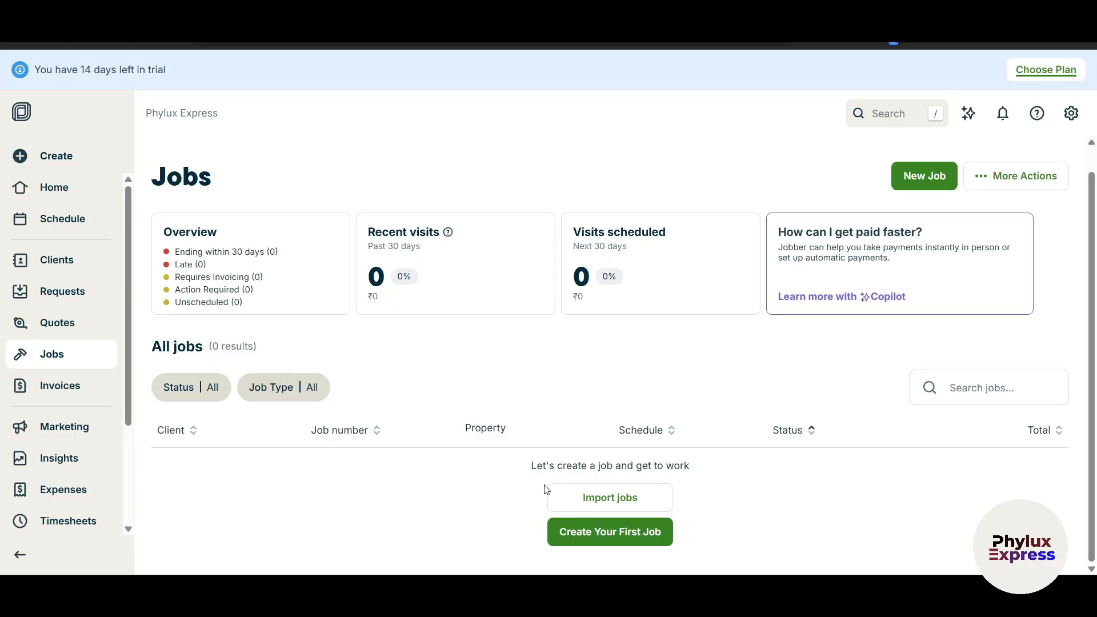
pyautogui.scroll(1, 313, 354)
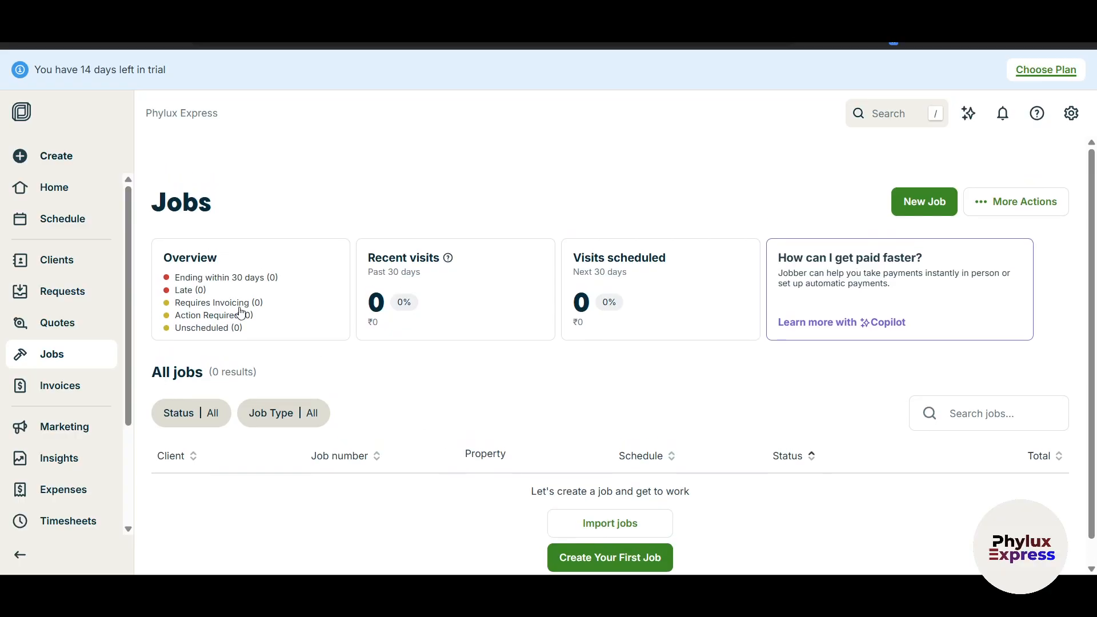
pyautogui.scroll(-1, 722, 328)
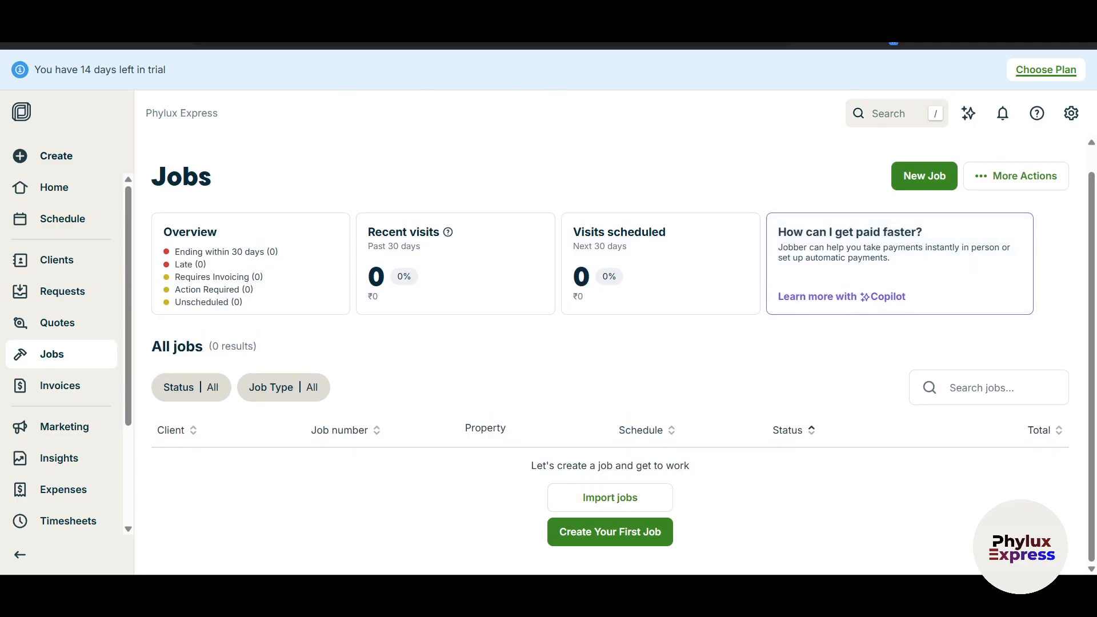
pyautogui.click(914, 177)
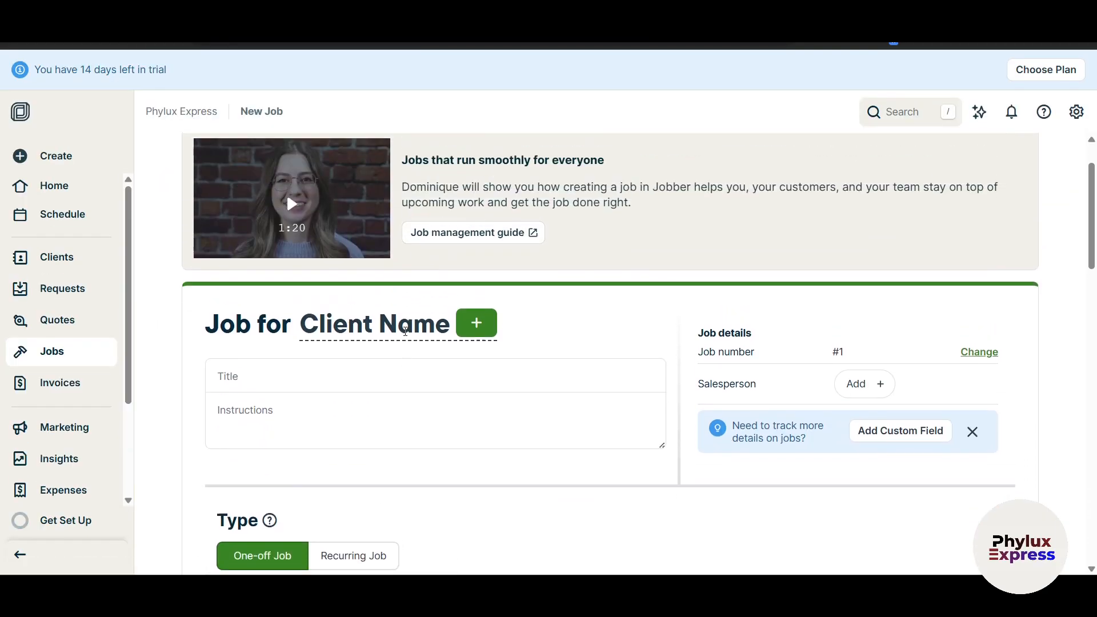
# Close the client selection window and open a blank New Client form via Create > Client.
pyautogui.scroll(-3, 405, 331)
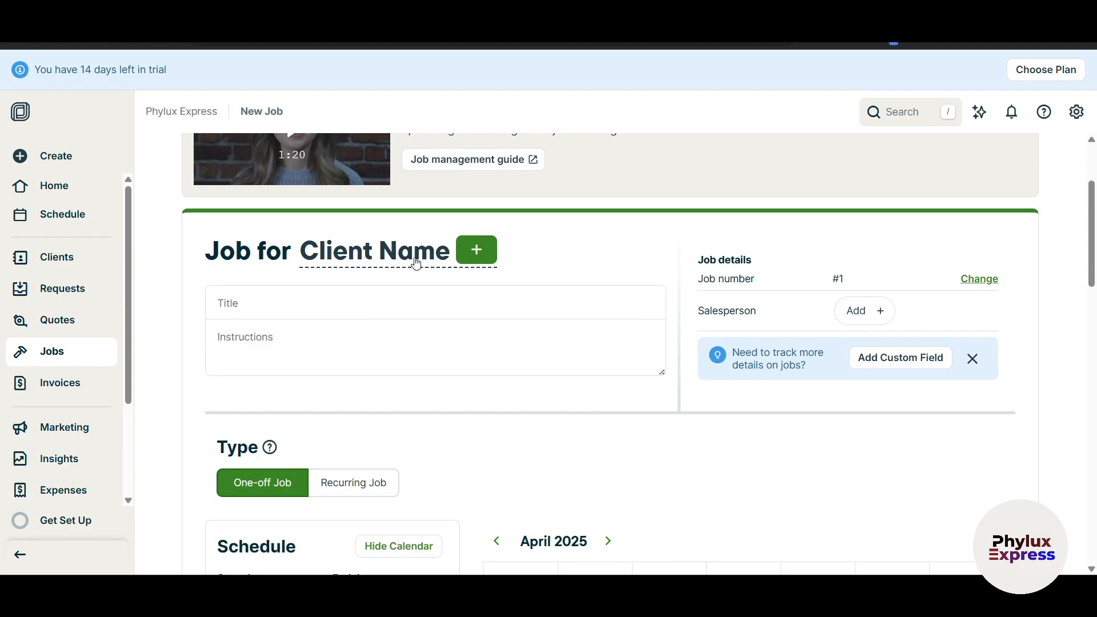
pyautogui.click(479, 256)
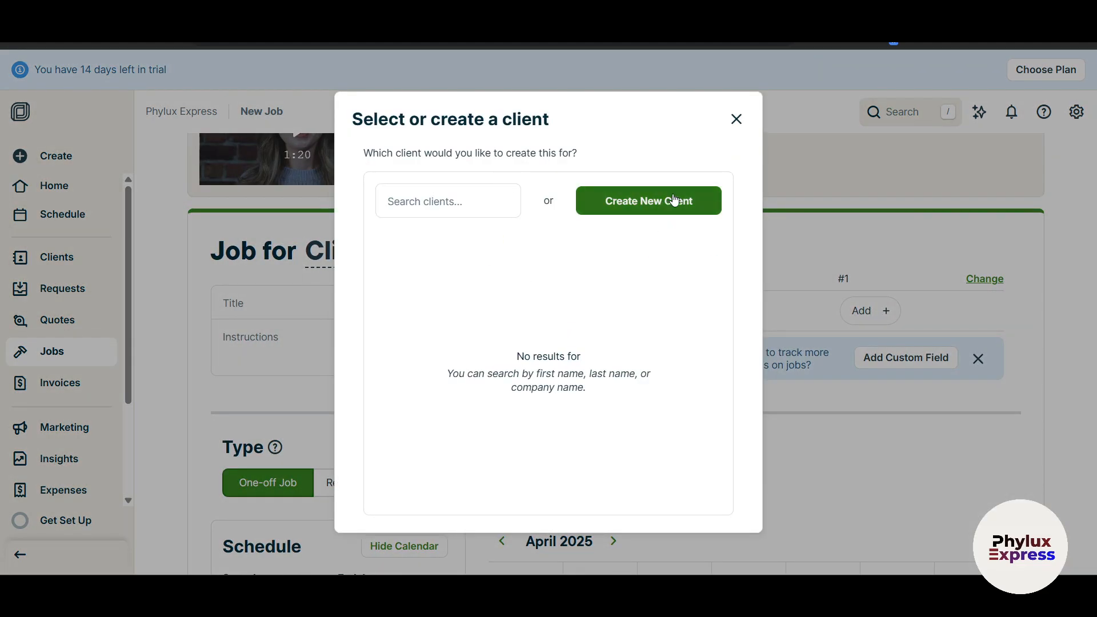
pyautogui.click(736, 119)
pyautogui.click(62, 163)
pyautogui.click(165, 162)
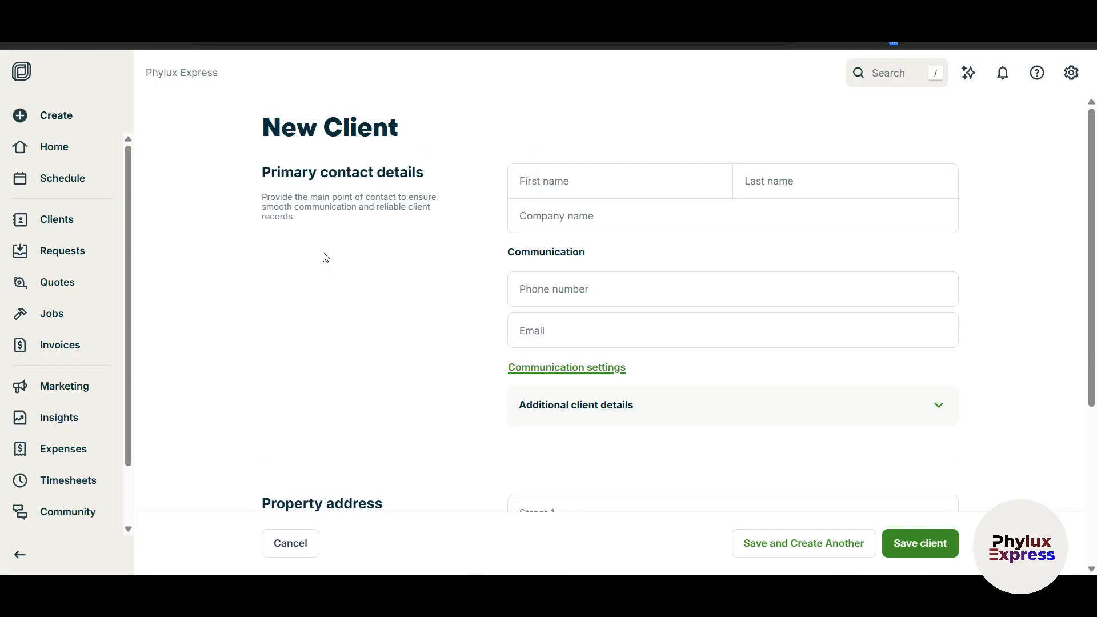
# Enter the client's first and last name and set the title to Mr.
pyautogui.click(556, 230)
pyautogui.press('Tab')
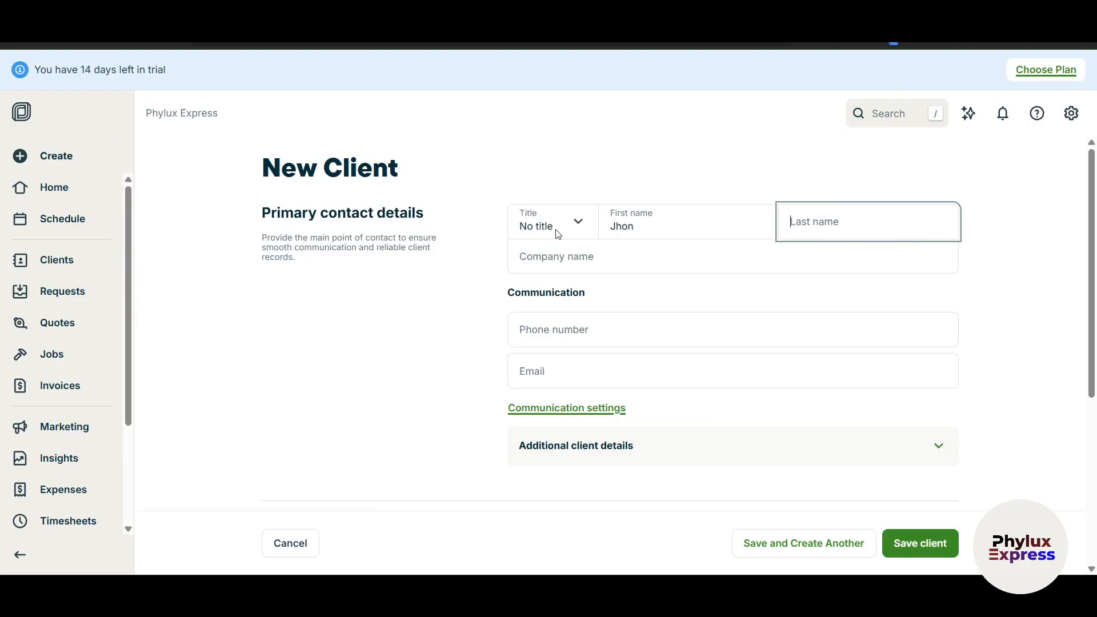
pyautogui.click(550, 236)
pyautogui.click(551, 265)
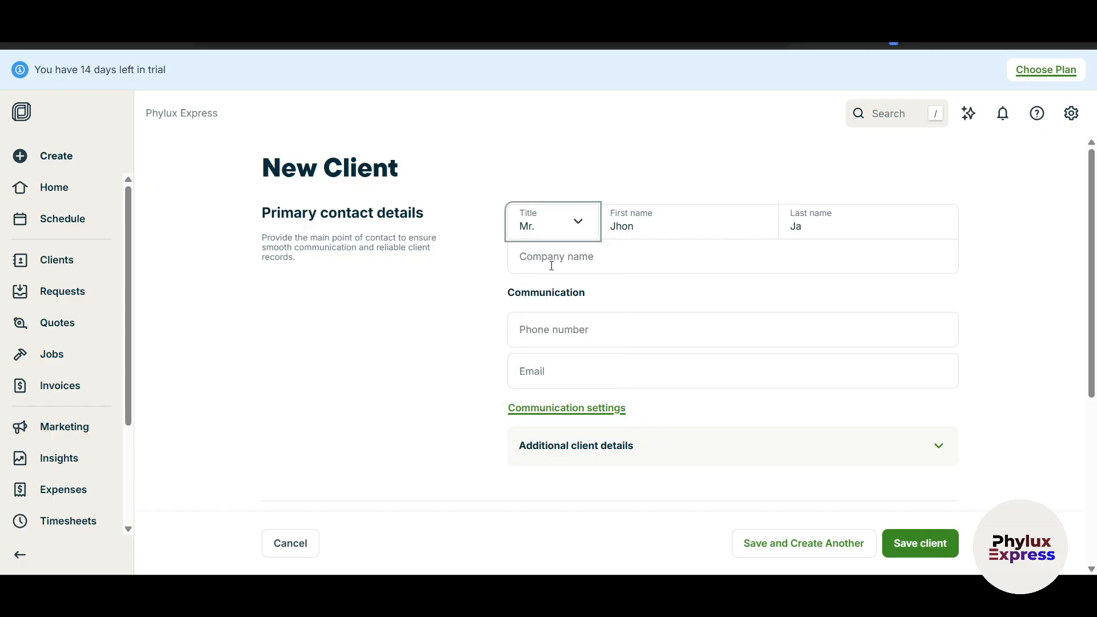
# Fill in the company name Benz on the New Client form.
pyautogui.click(562, 253)
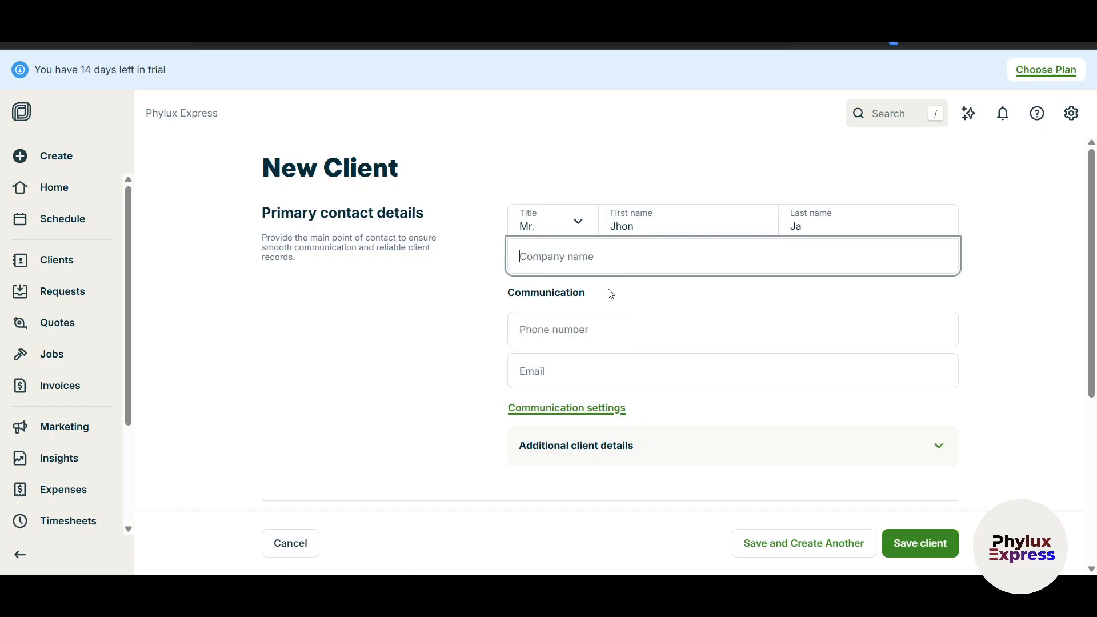
pyautogui.write('Benz')
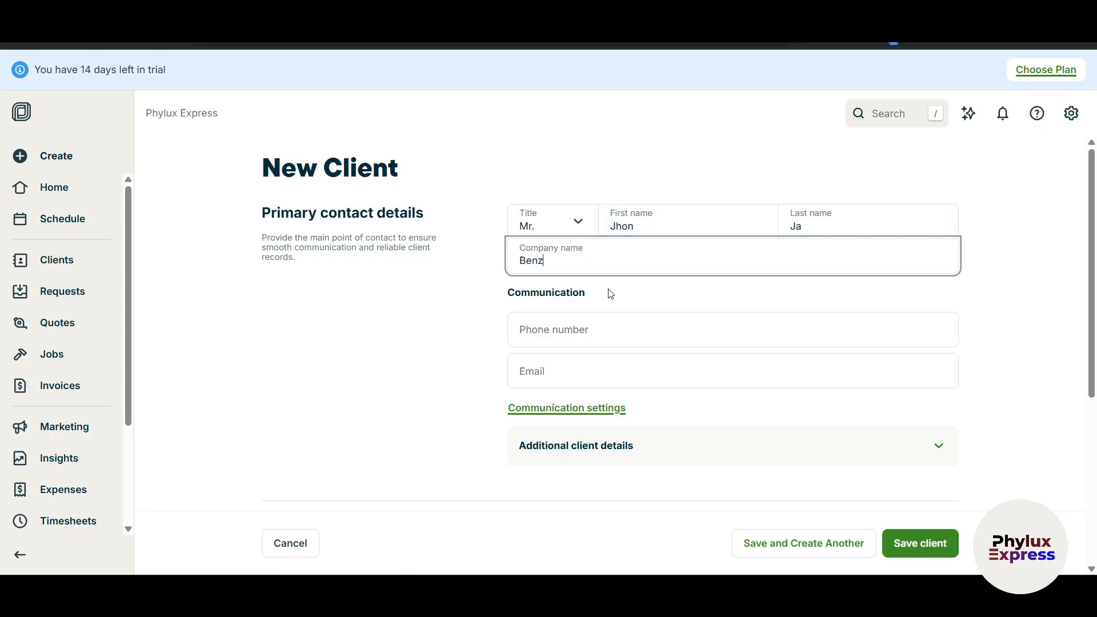
pyautogui.scroll(-2, 595, 316)
pyautogui.click(579, 286)
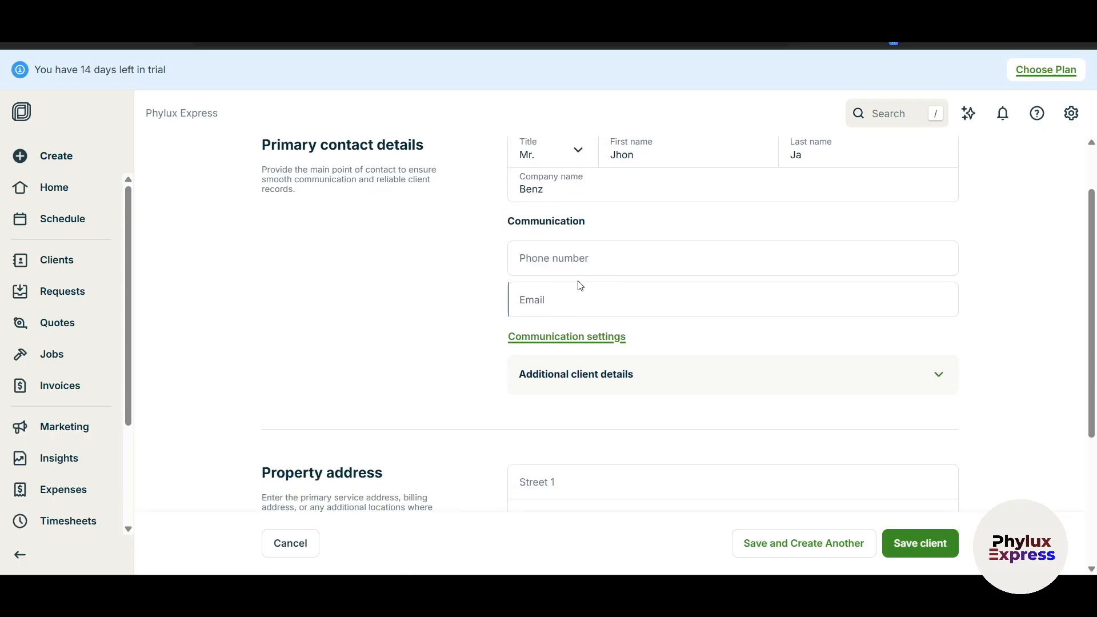
pyautogui.scroll(-3, 586, 285)
pyautogui.scroll(3, 592, 308)
pyautogui.scroll(-1, 563, 283)
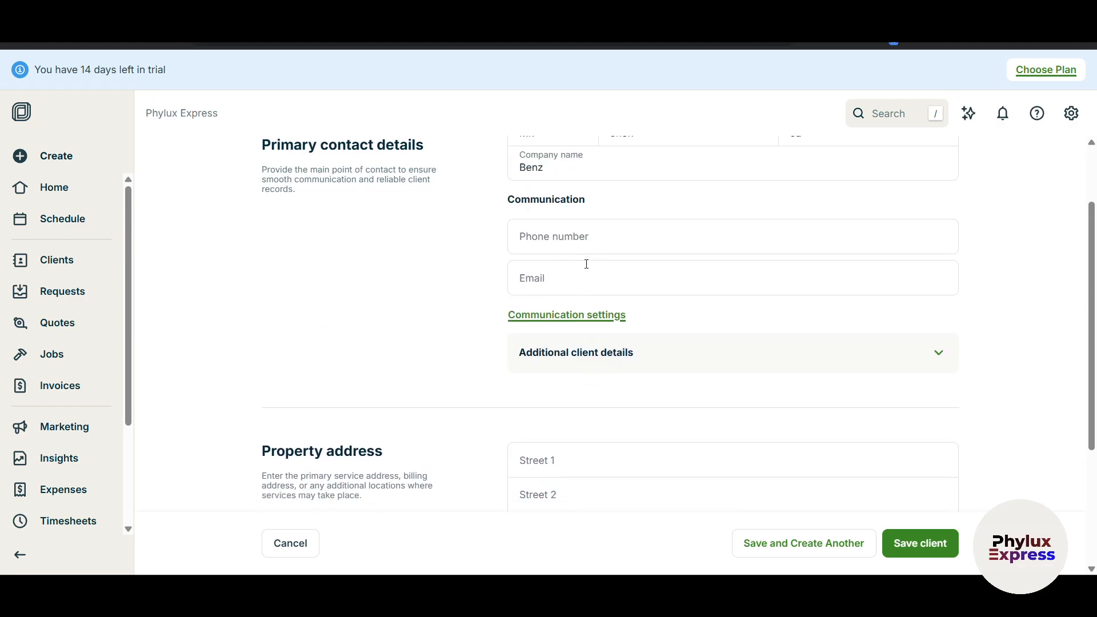
pyautogui.click(587, 275)
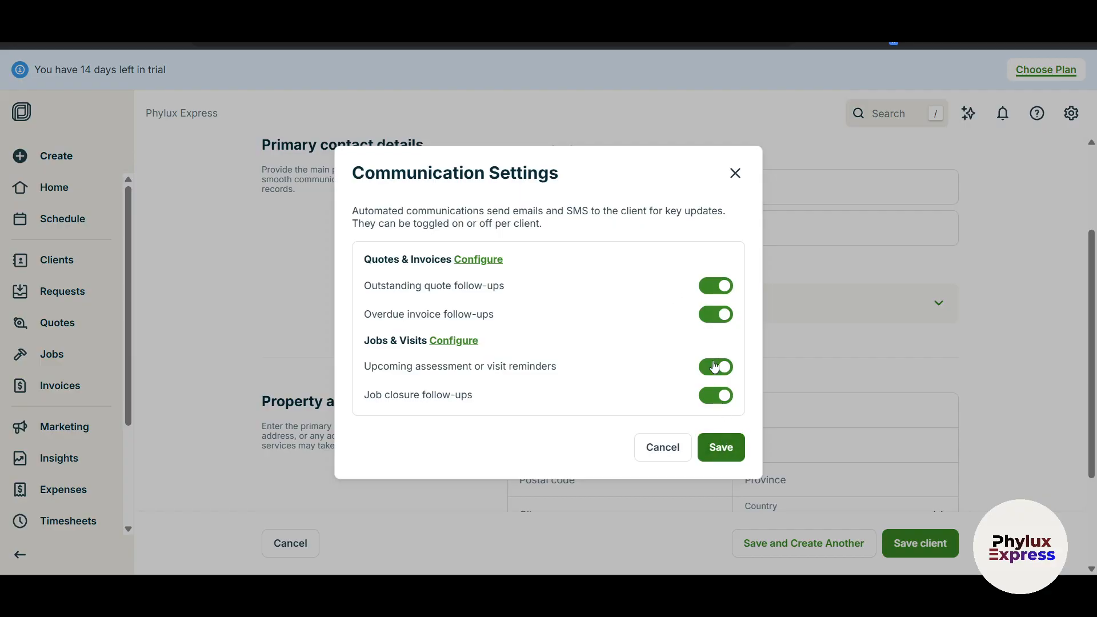
pyautogui.click(737, 174)
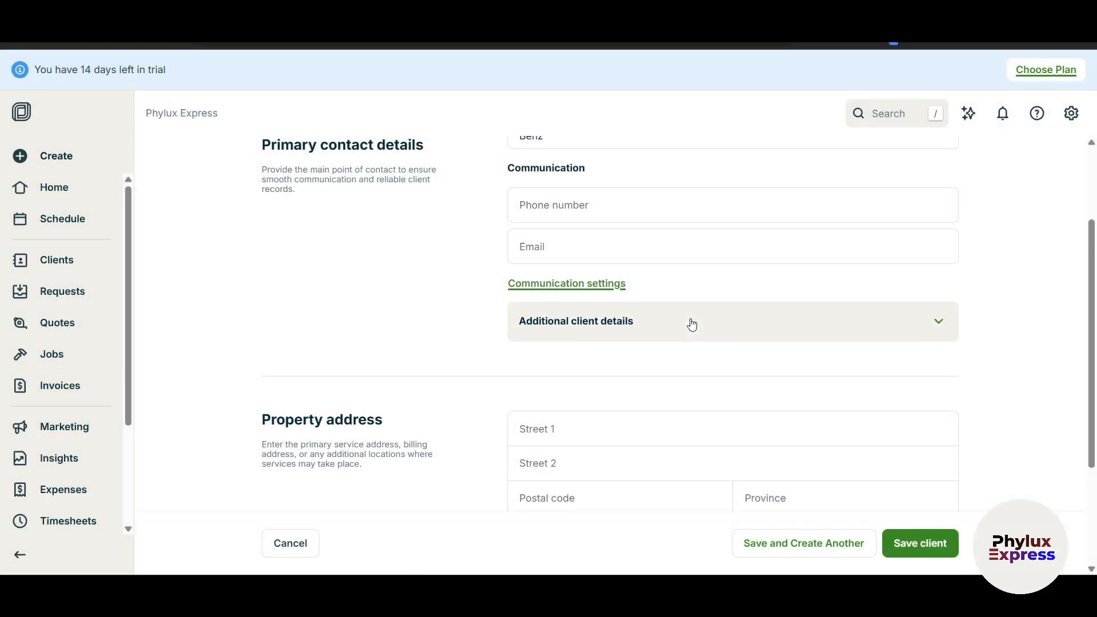
pyautogui.scroll(-3, 688, 312)
pyautogui.click(671, 245)
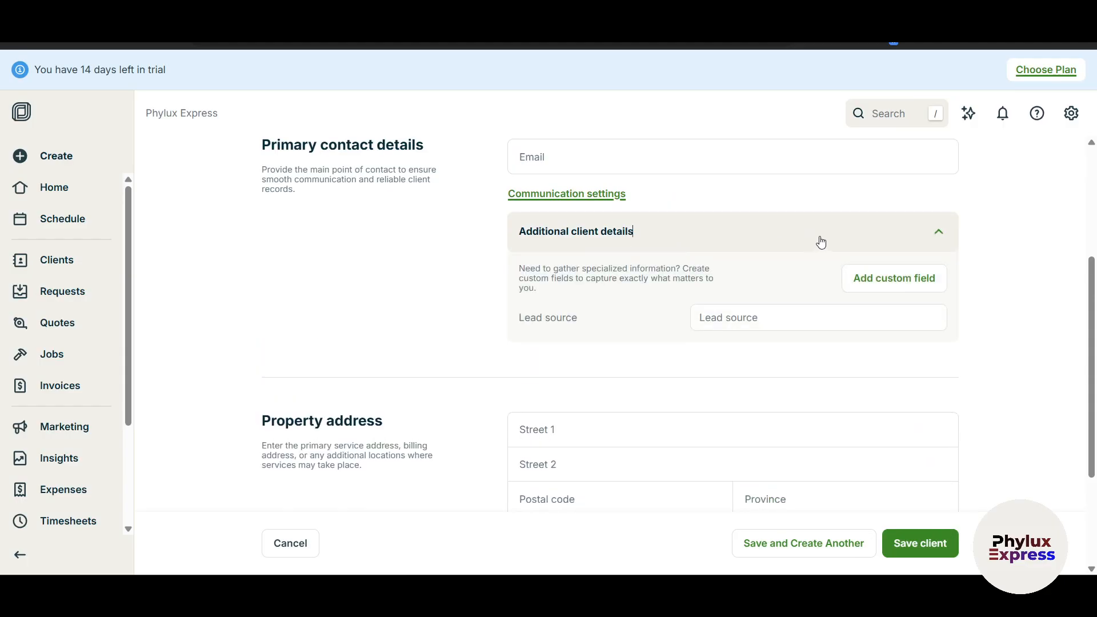
pyautogui.click(671, 237)
pyautogui.scroll(-2, 530, 328)
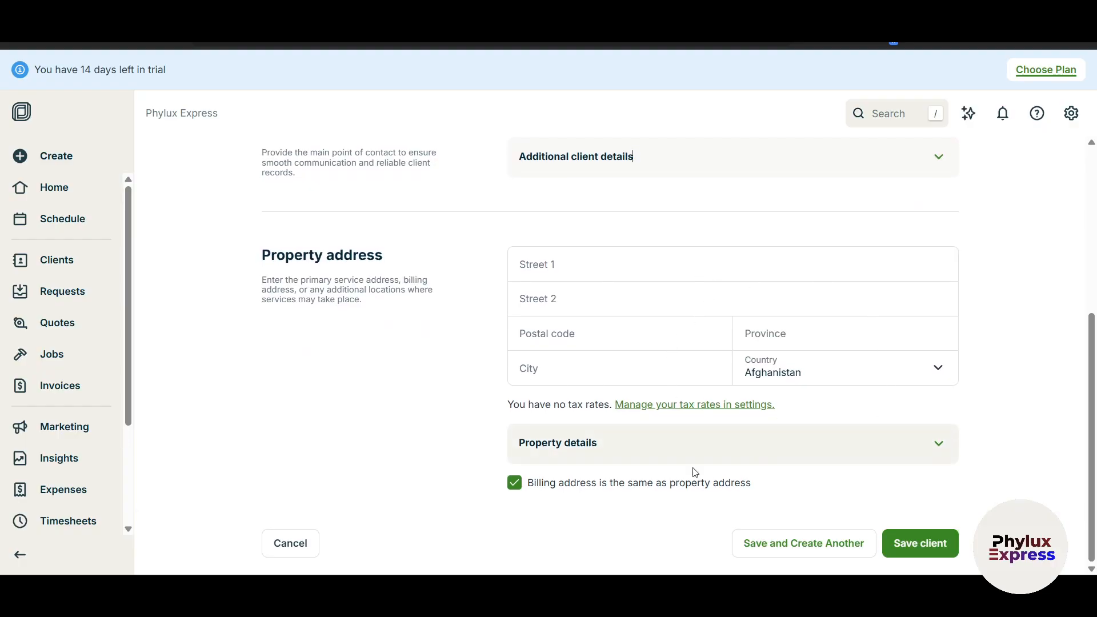
pyautogui.click(682, 443)
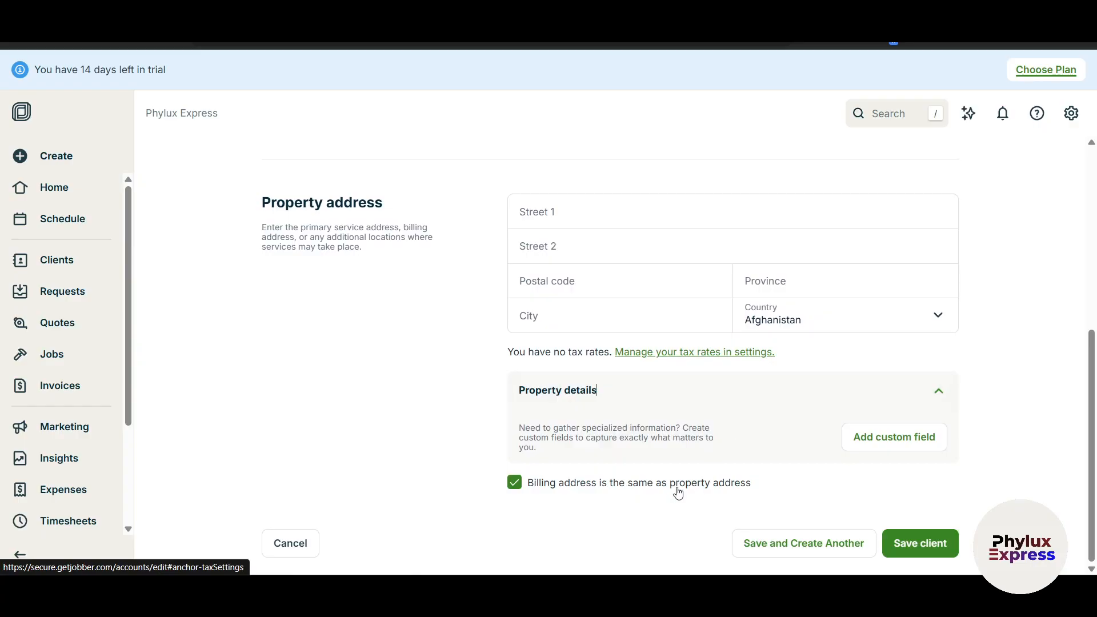
pyautogui.click(747, 487)
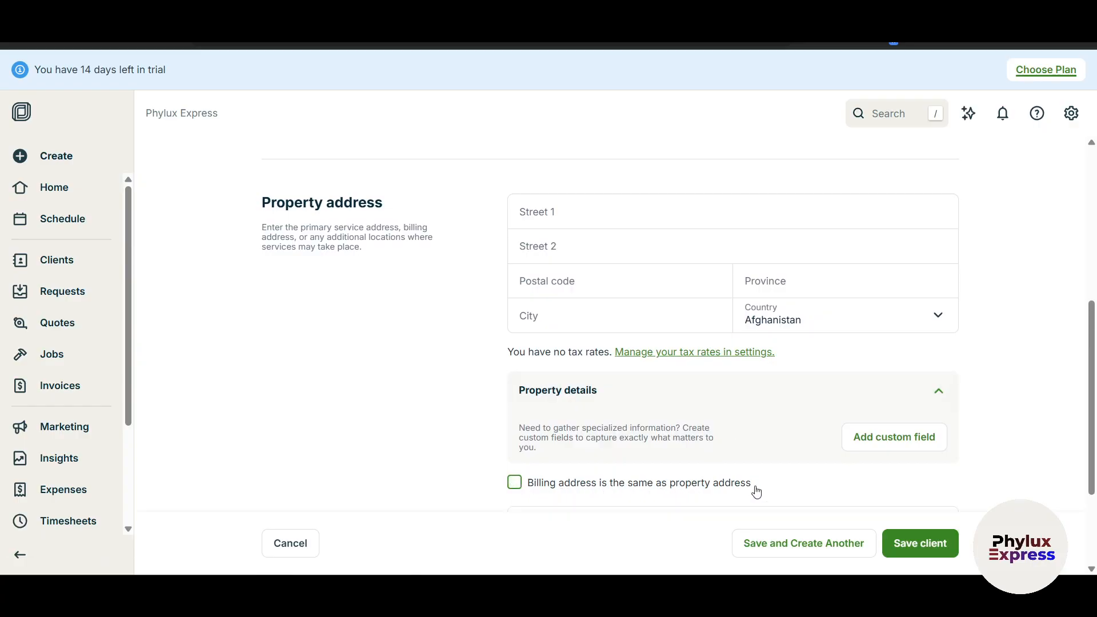
pyautogui.scroll(-3, 582, 371)
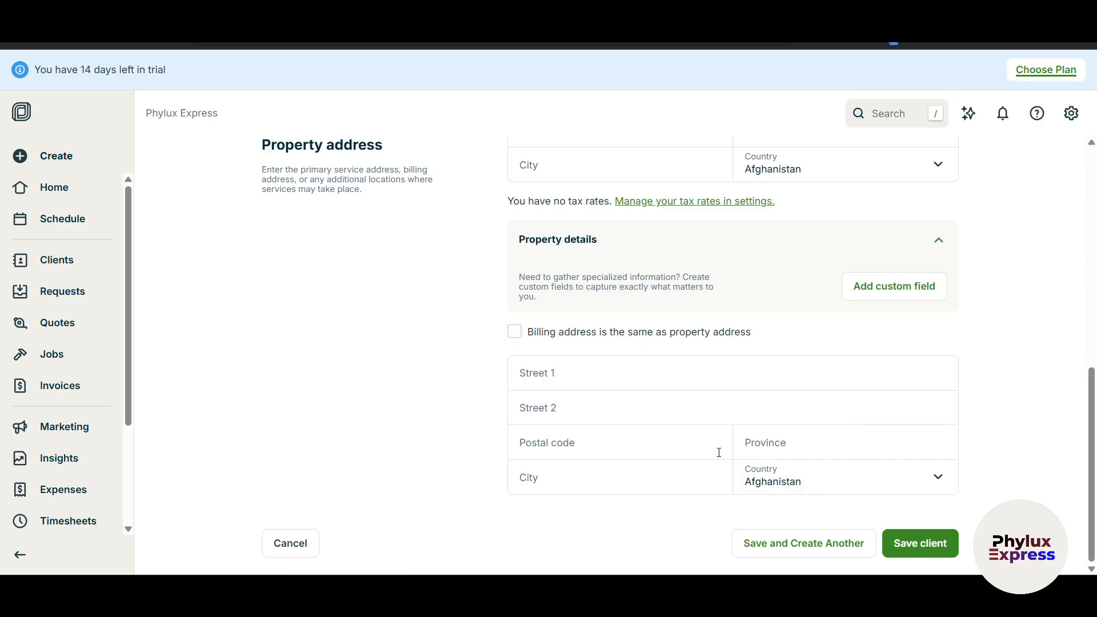
pyautogui.click(513, 335)
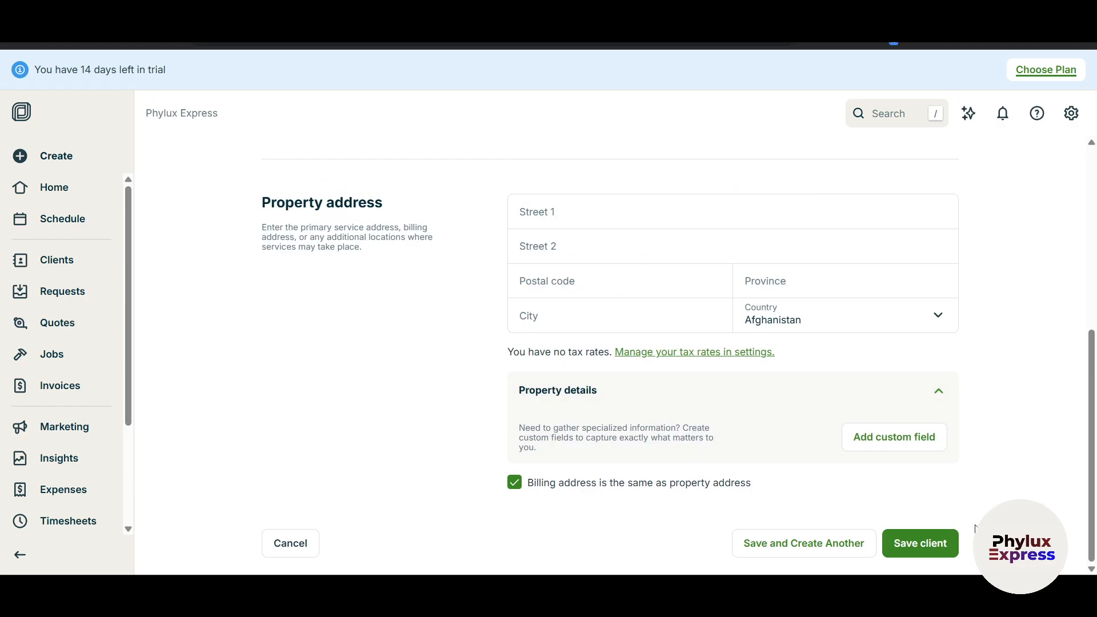
pyautogui.scroll(4, 780, 500)
pyautogui.scroll(-4, 790, 528)
# Add the client's main phone number, save Benz as a lead, and return Home.
pyautogui.click(905, 554)
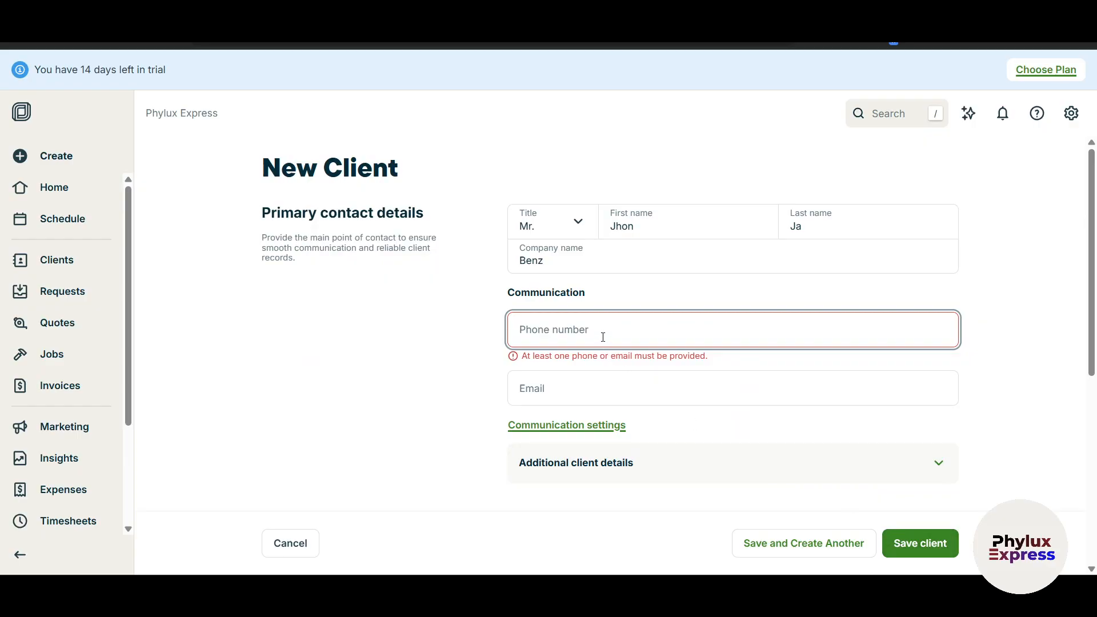
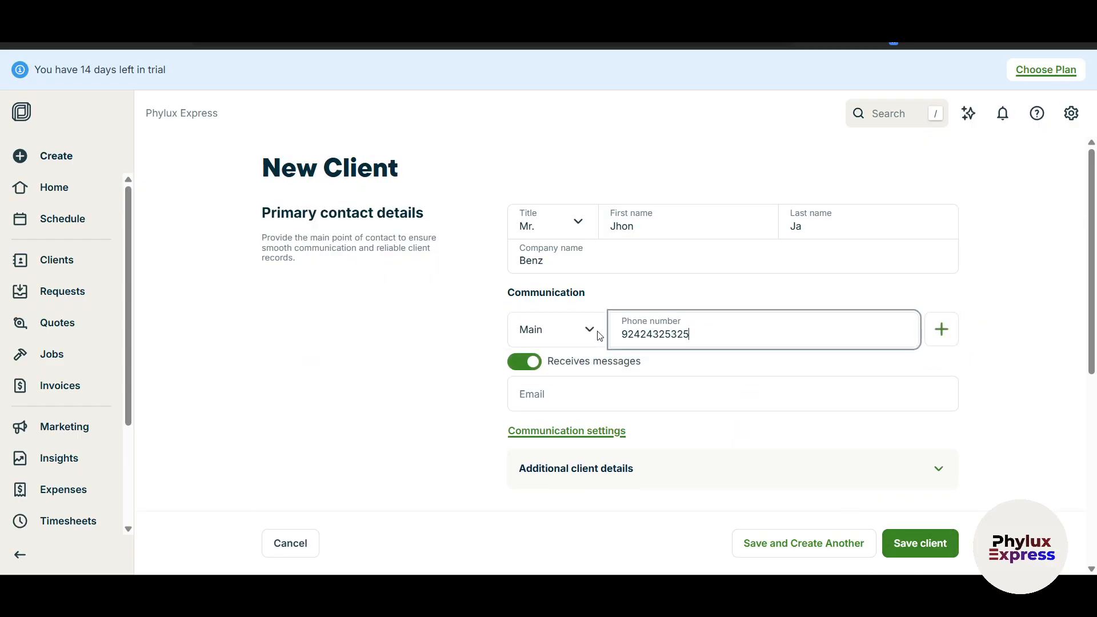
pyautogui.click(905, 551)
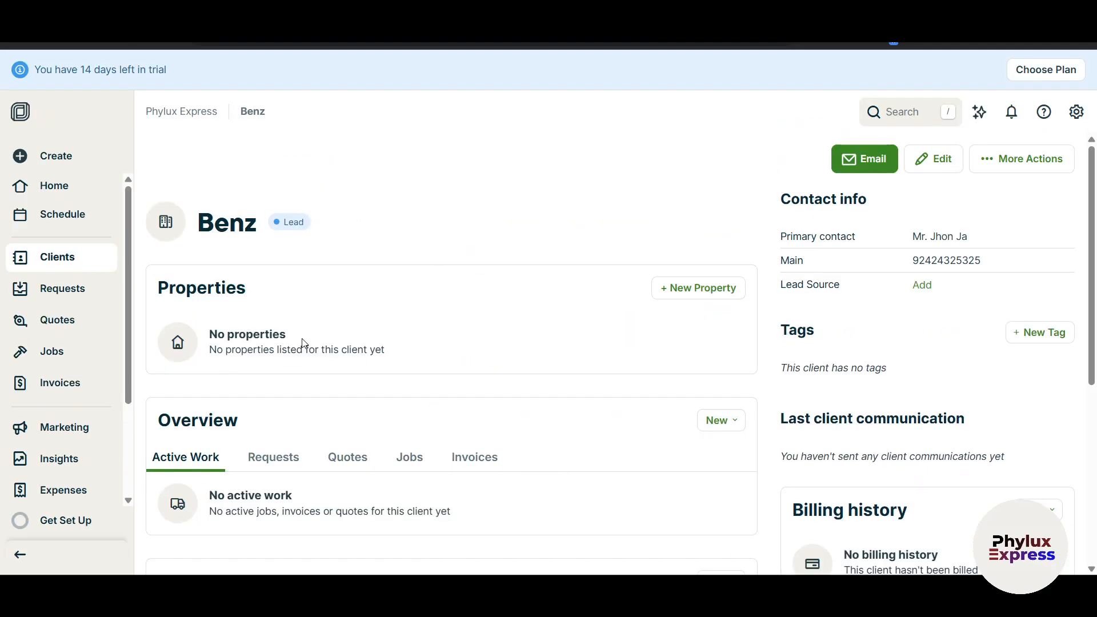
pyautogui.scroll(-3, 514, 303)
pyautogui.scroll(3, 416, 372)
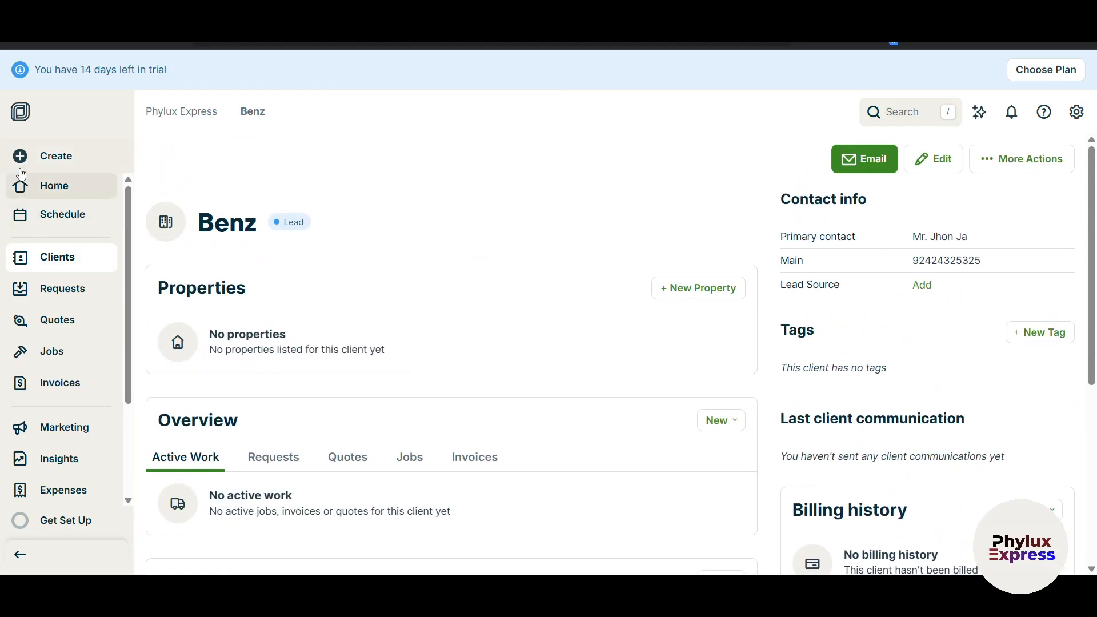
pyautogui.click(61, 174)
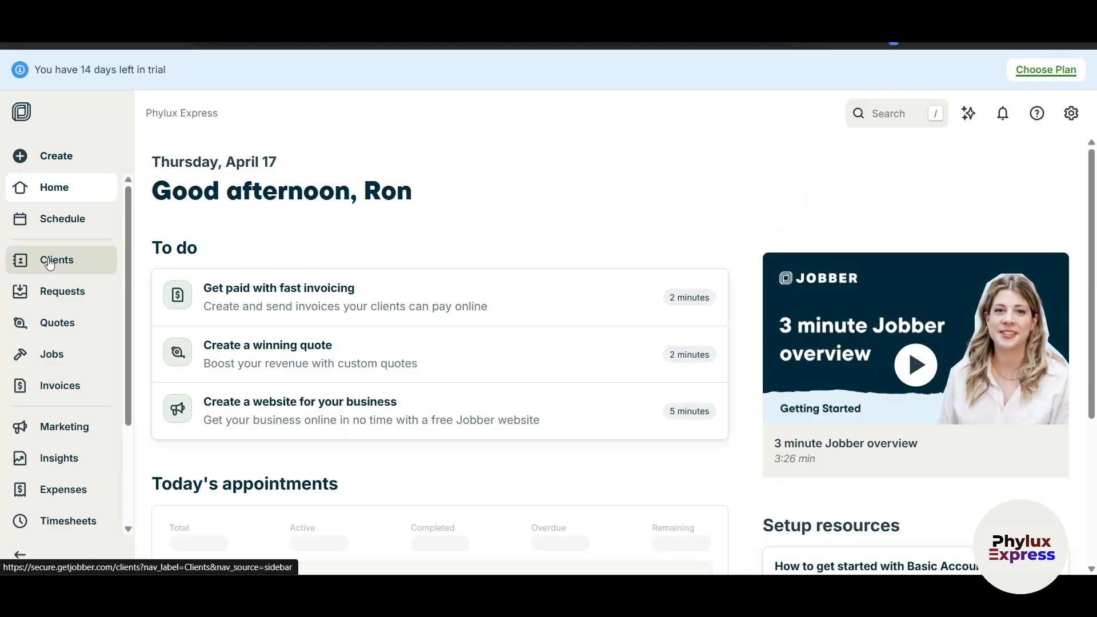
# Check the Clients list and Import Clients dialog, then open a fresh New Job form.
pyautogui.click(48, 258)
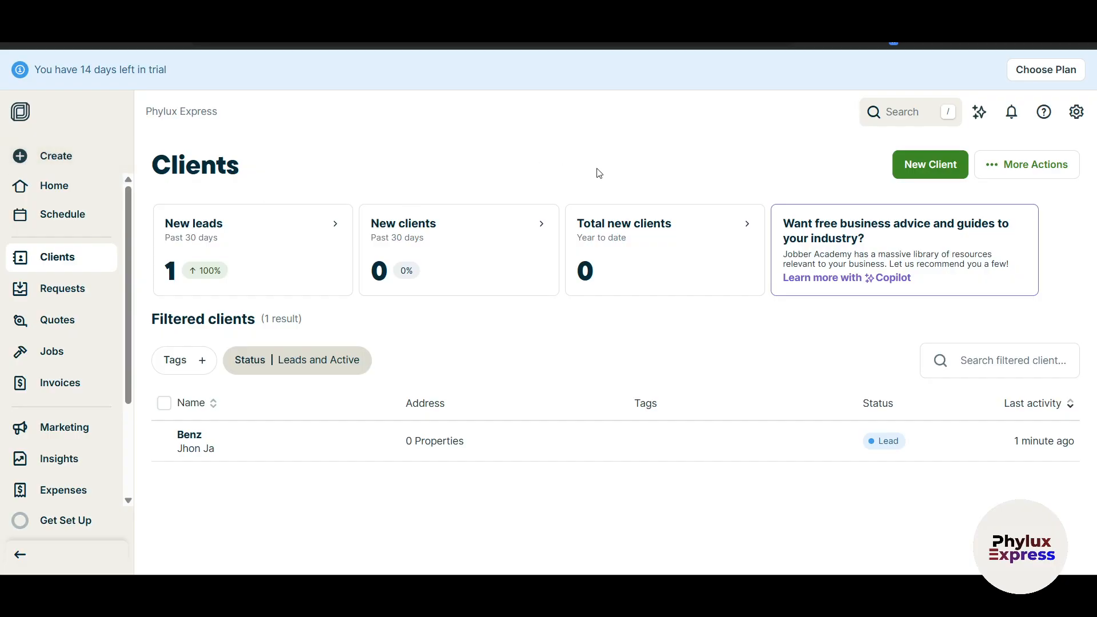
pyautogui.click(1048, 164)
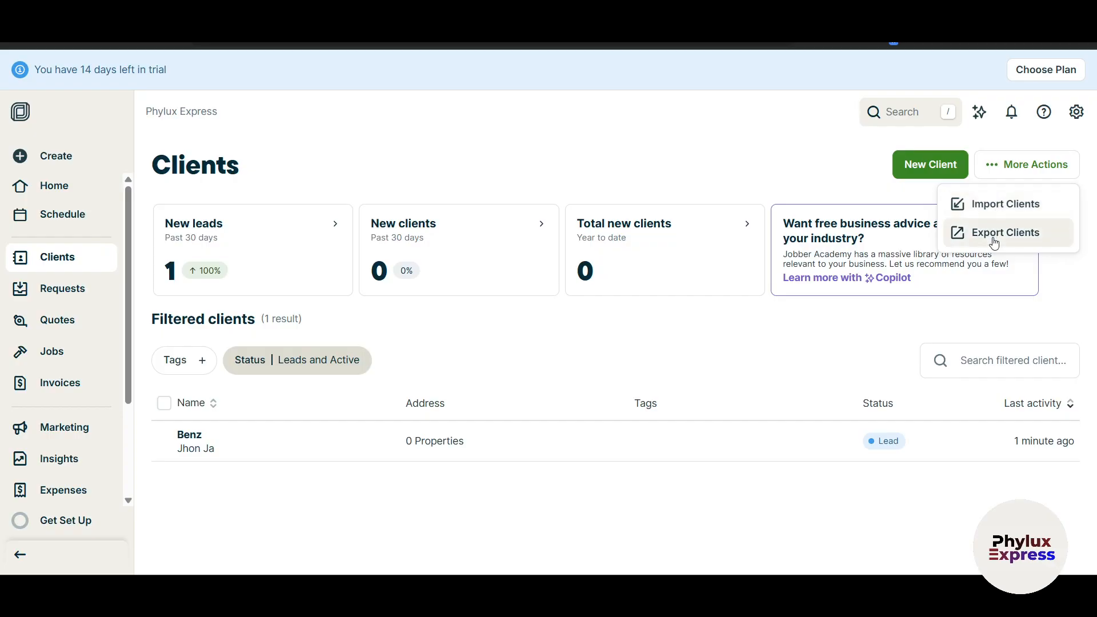
pyautogui.click(1032, 211)
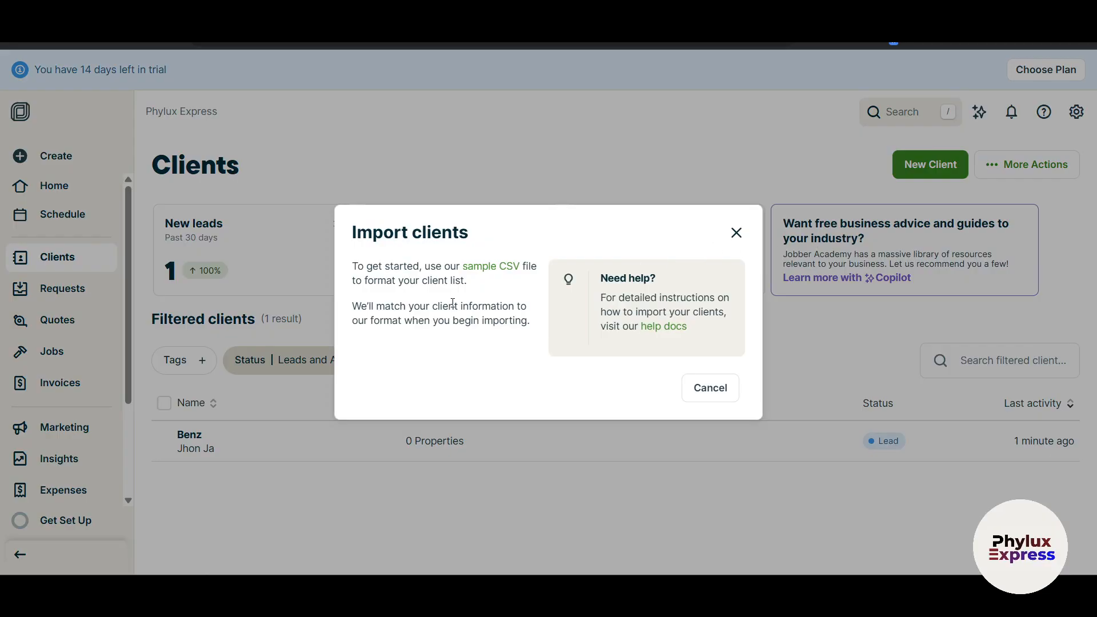
pyautogui.click(737, 233)
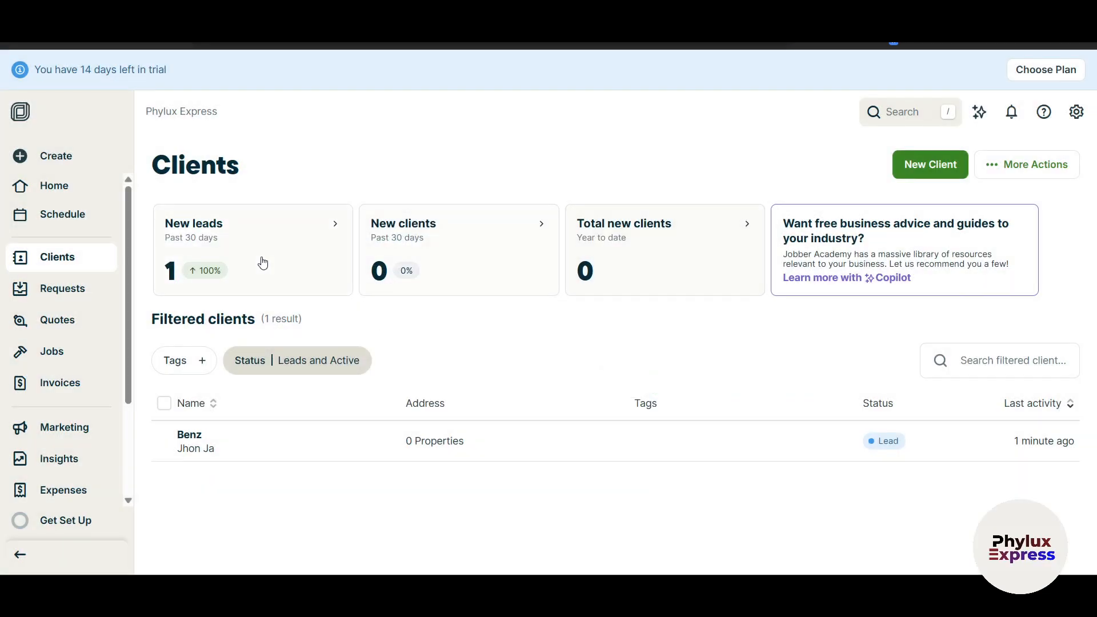
pyautogui.click(51, 351)
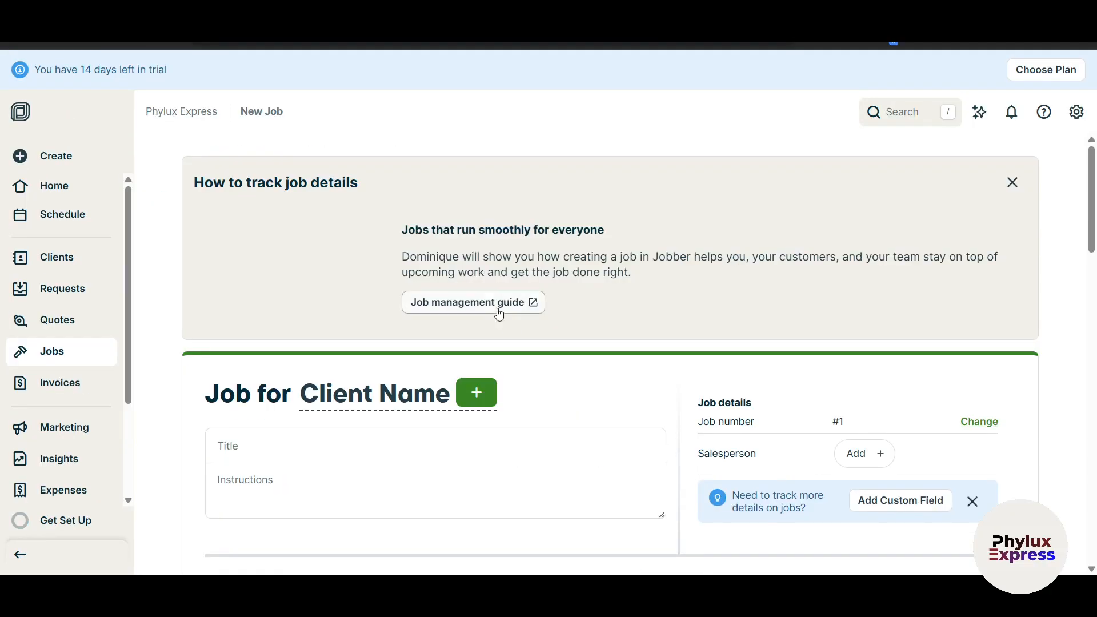
# Pick Benz as the job's client and create a new property address for Benz.
pyautogui.scroll(-3, 460, 412)
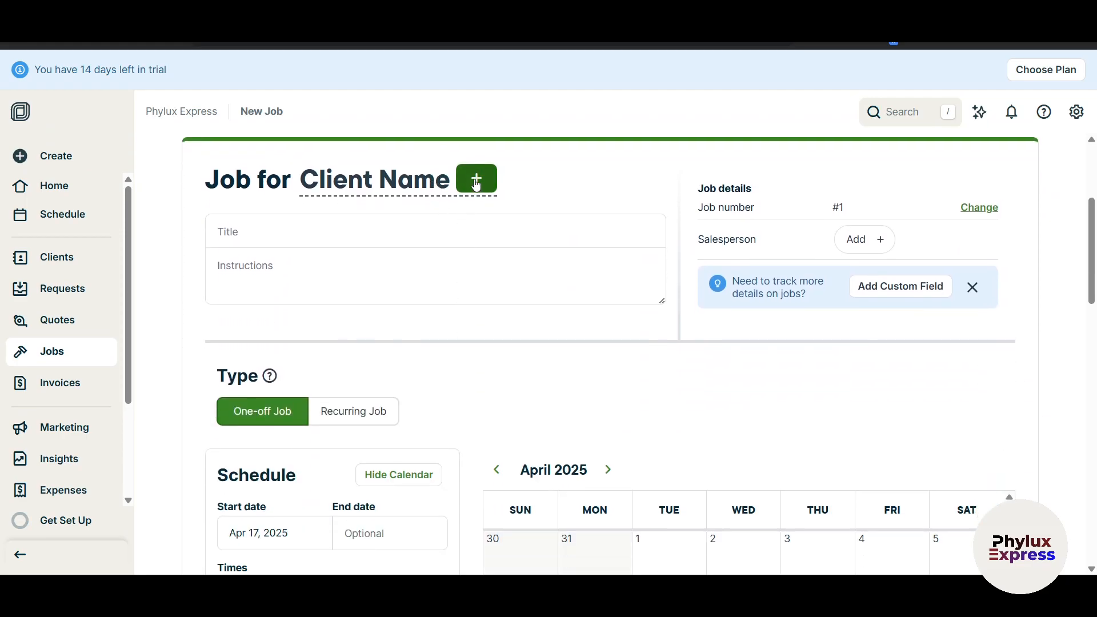
pyautogui.click(474, 179)
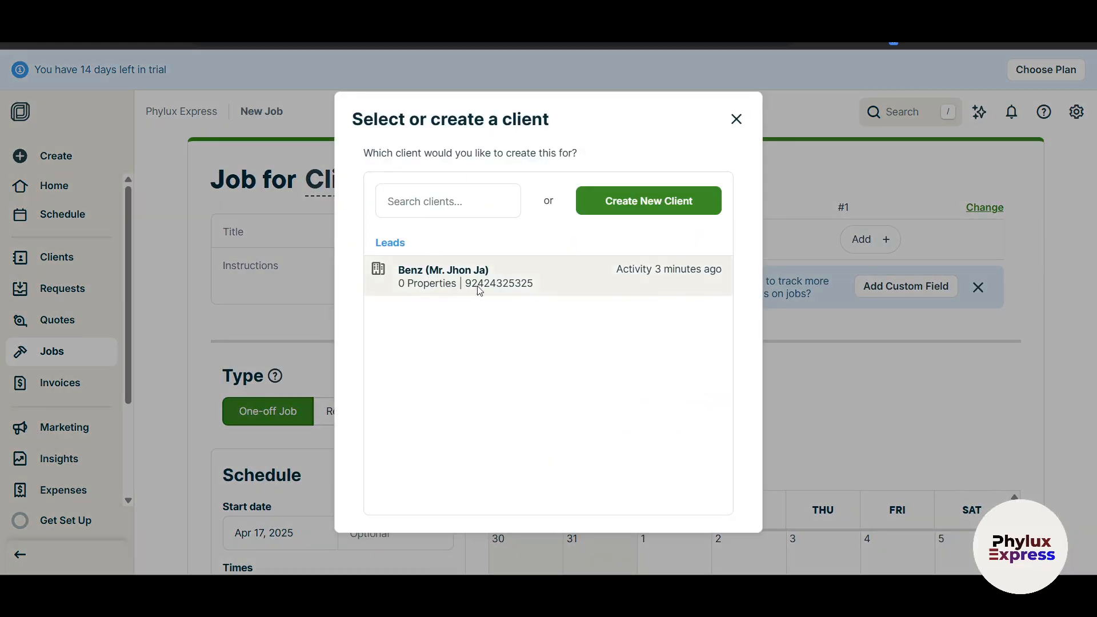
pyautogui.click(543, 282)
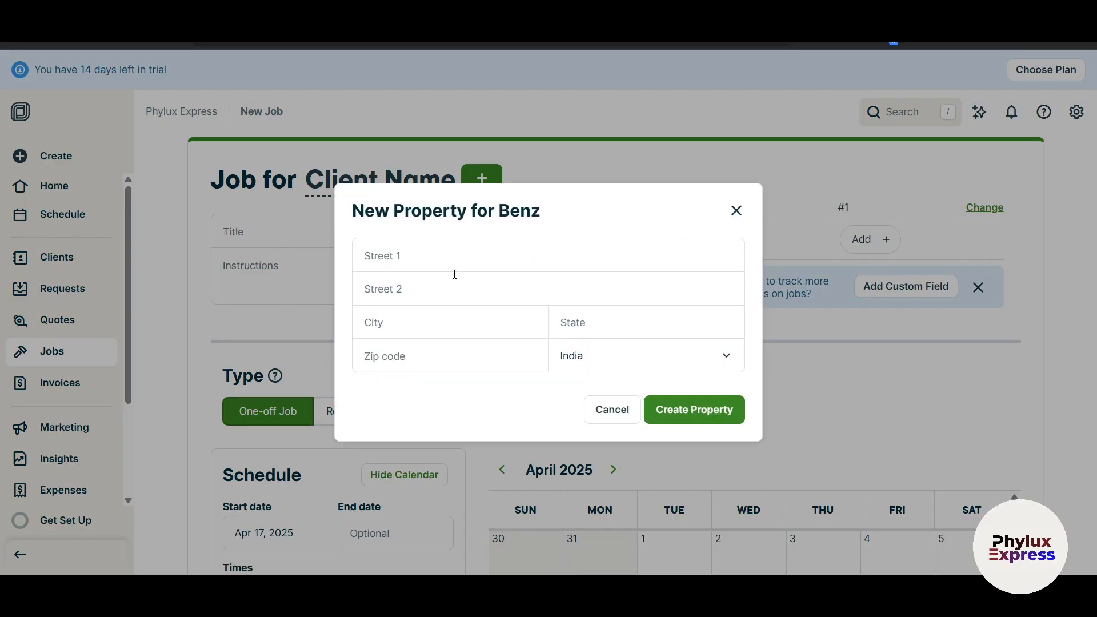
pyautogui.click(457, 260)
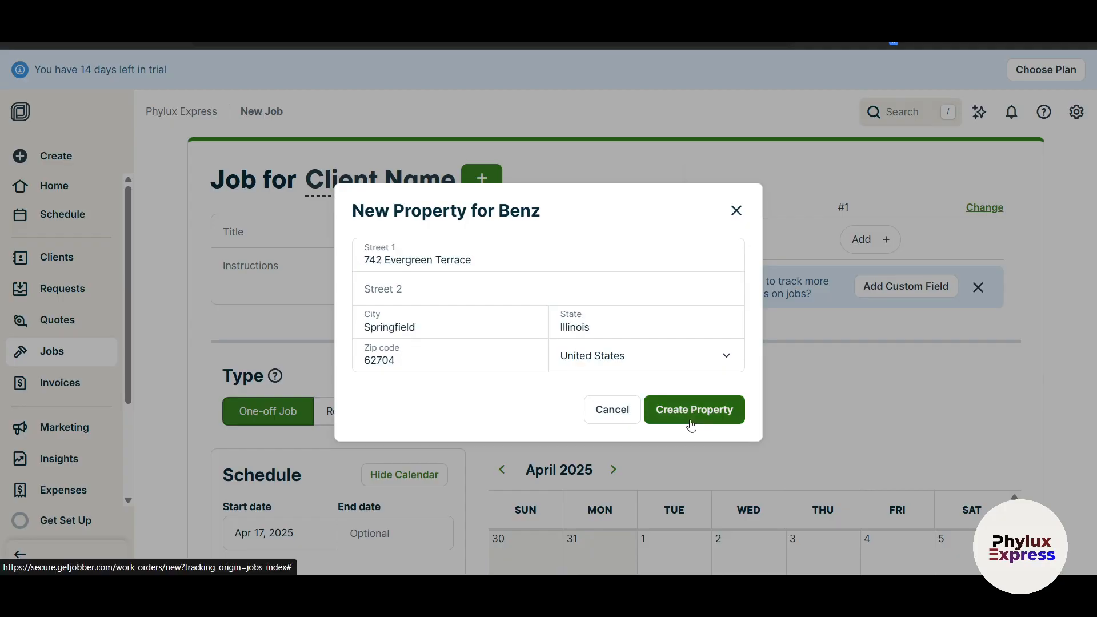
pyautogui.click(712, 420)
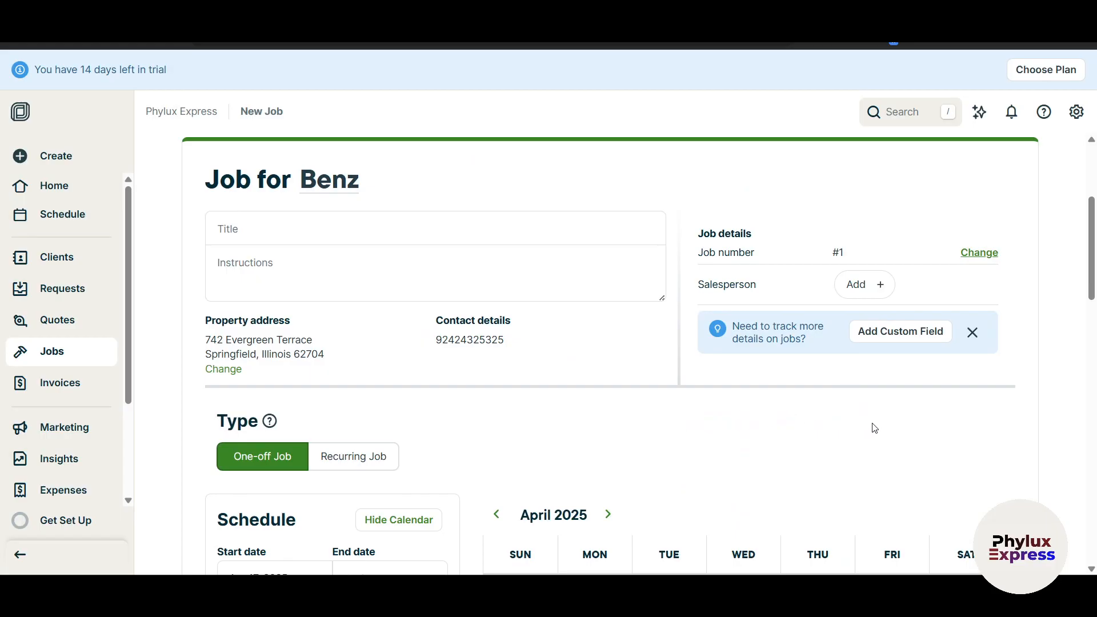
pyautogui.scroll(-4, 871, 427)
pyautogui.scroll(5, 744, 403)
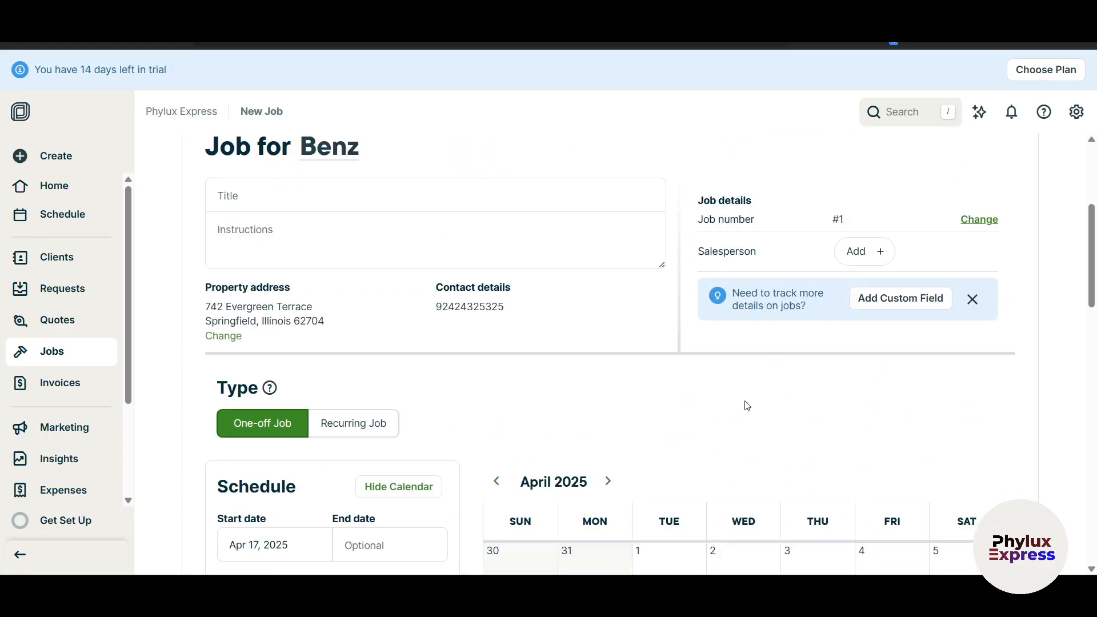
pyautogui.scroll(-6, 514, 443)
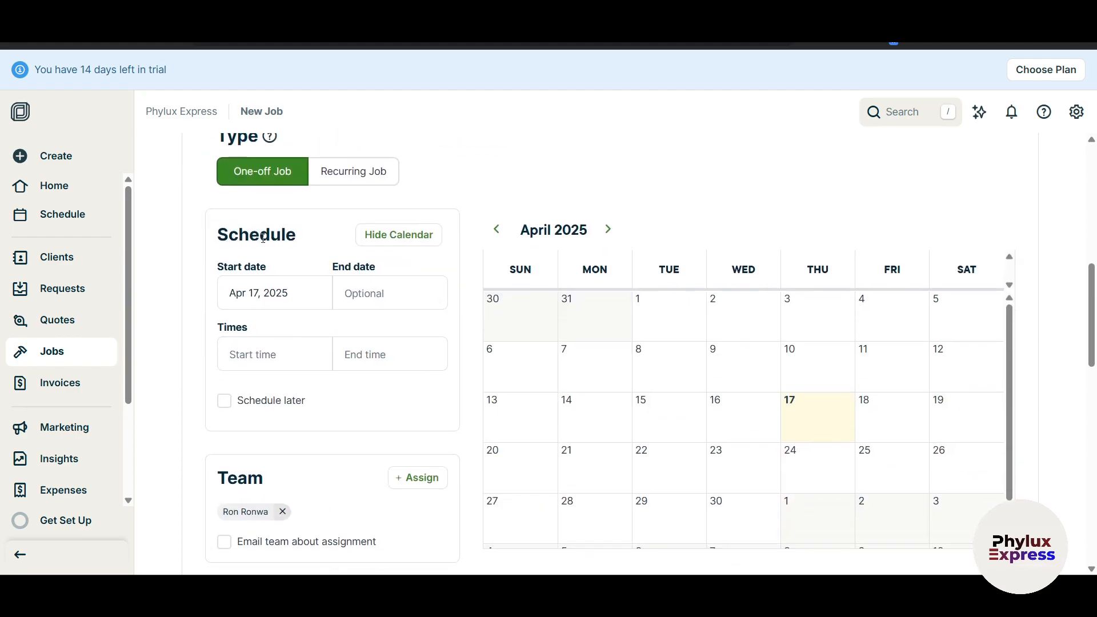
pyautogui.scroll(1, 263, 238)
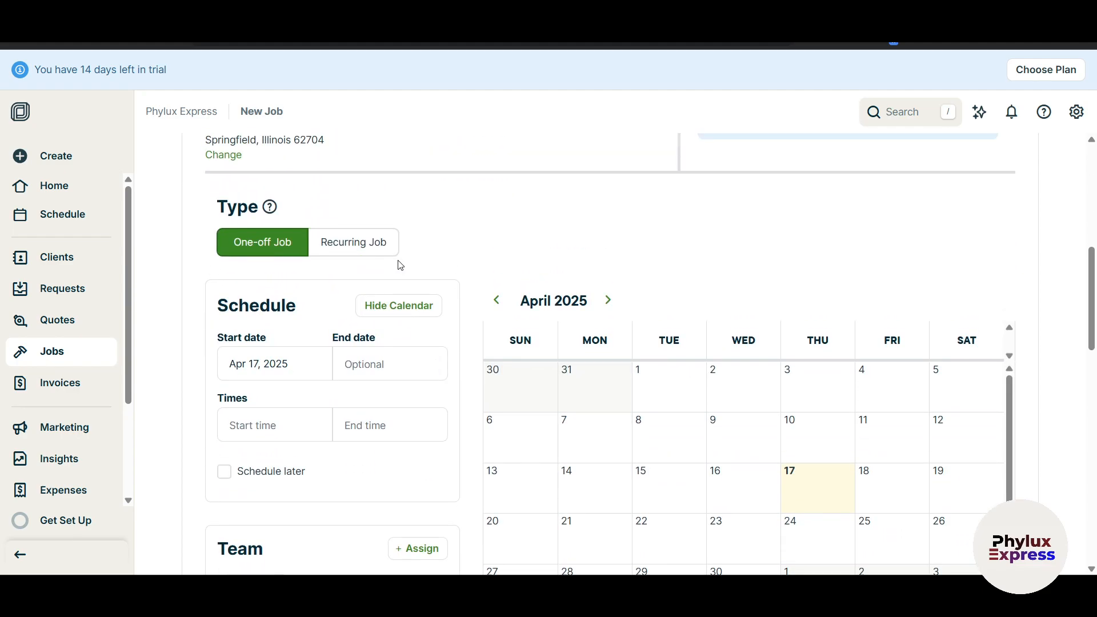
pyautogui.scroll(-1, 952, 377)
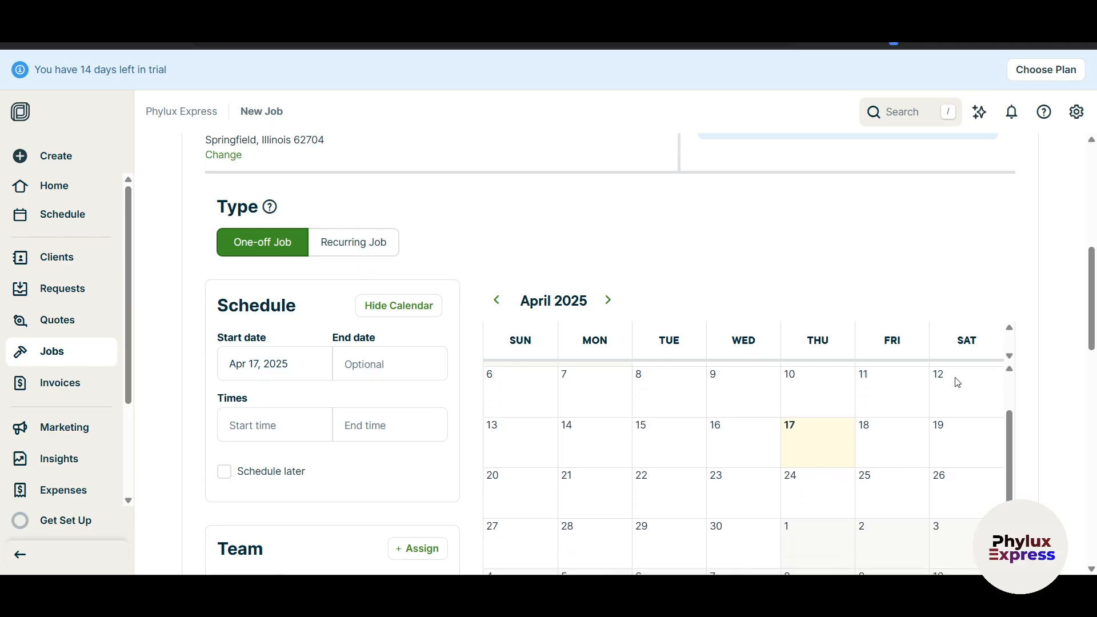
pyautogui.scroll(1, 1045, 421)
pyautogui.scroll(-1, 1045, 422)
# Set the job's start date to April 25 and end date to April 28.
pyautogui.click(306, 364)
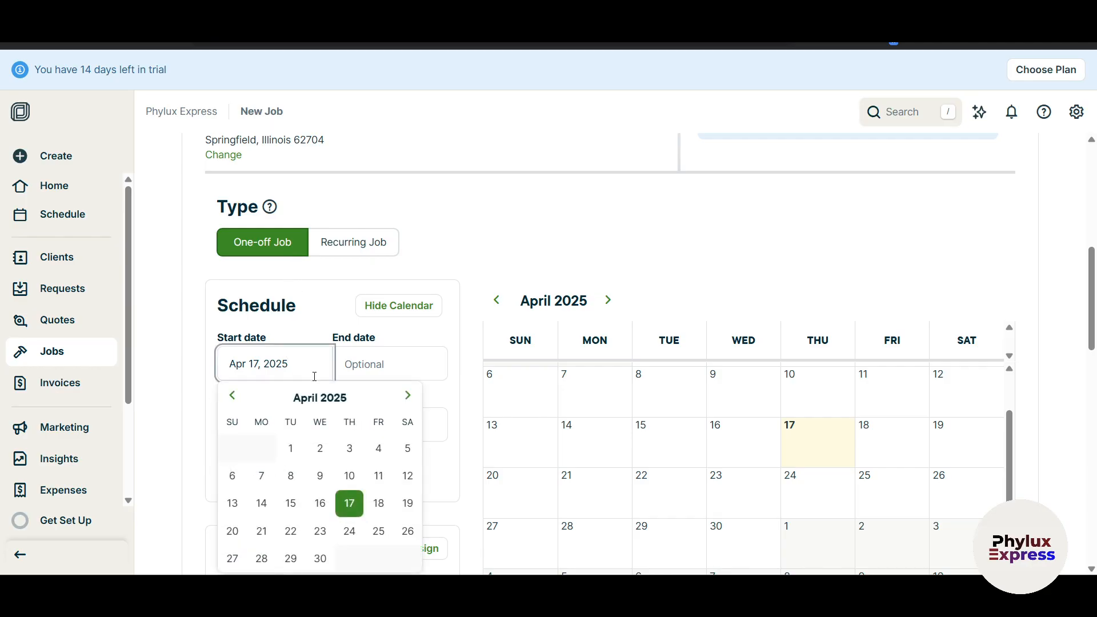
pyautogui.click(378, 537)
pyautogui.click(392, 360)
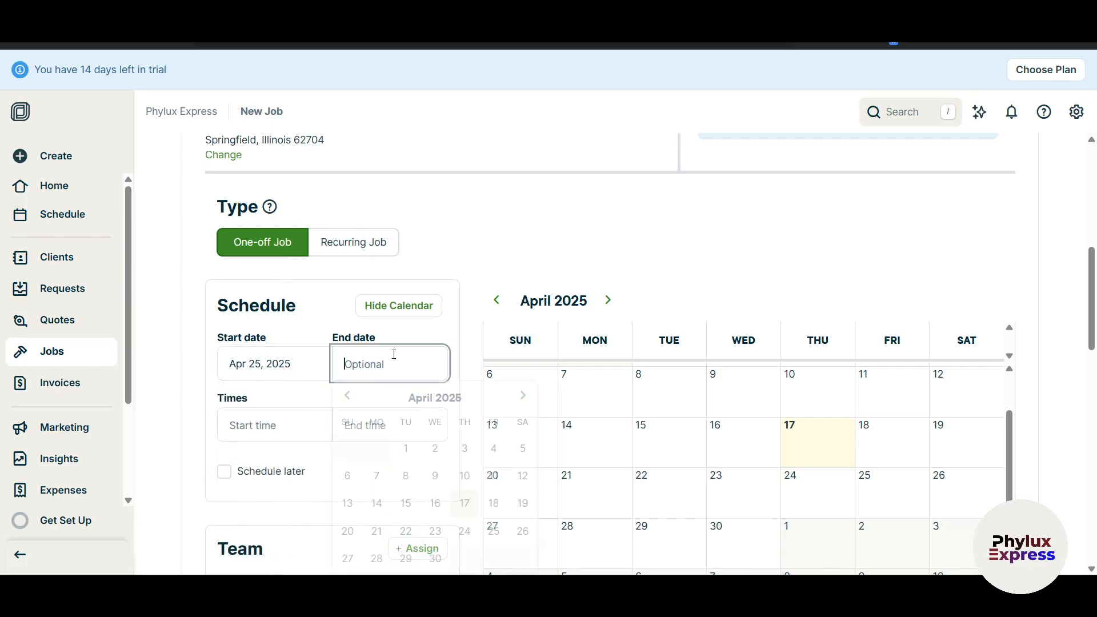
pyautogui.click(366, 559)
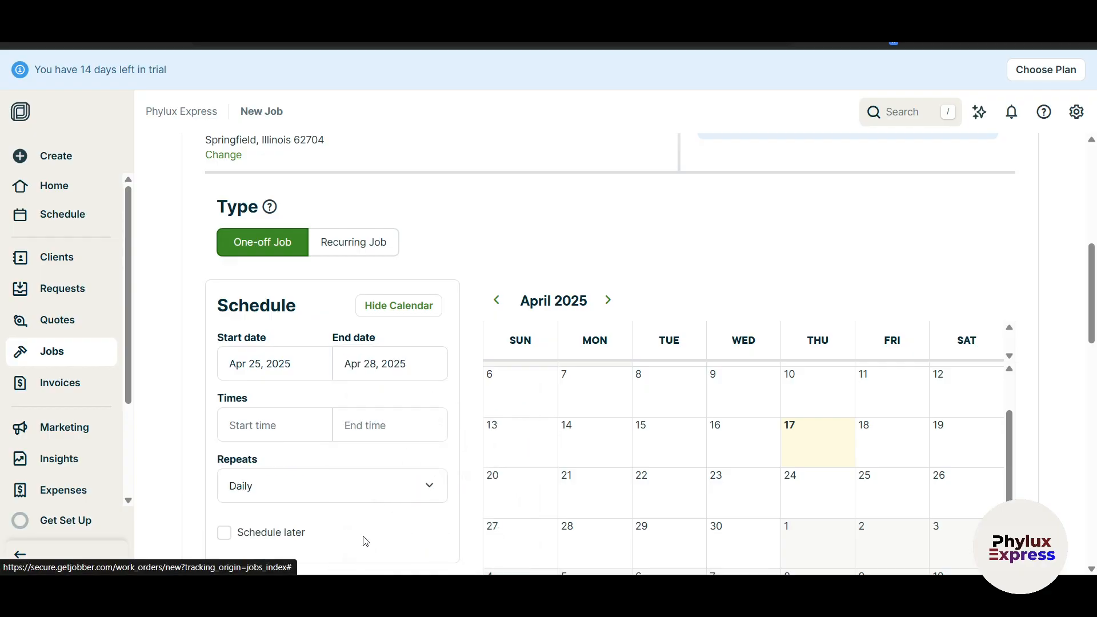
# Switch the job to a Recurring Job and bring up the Repeats options.
pyautogui.click(345, 244)
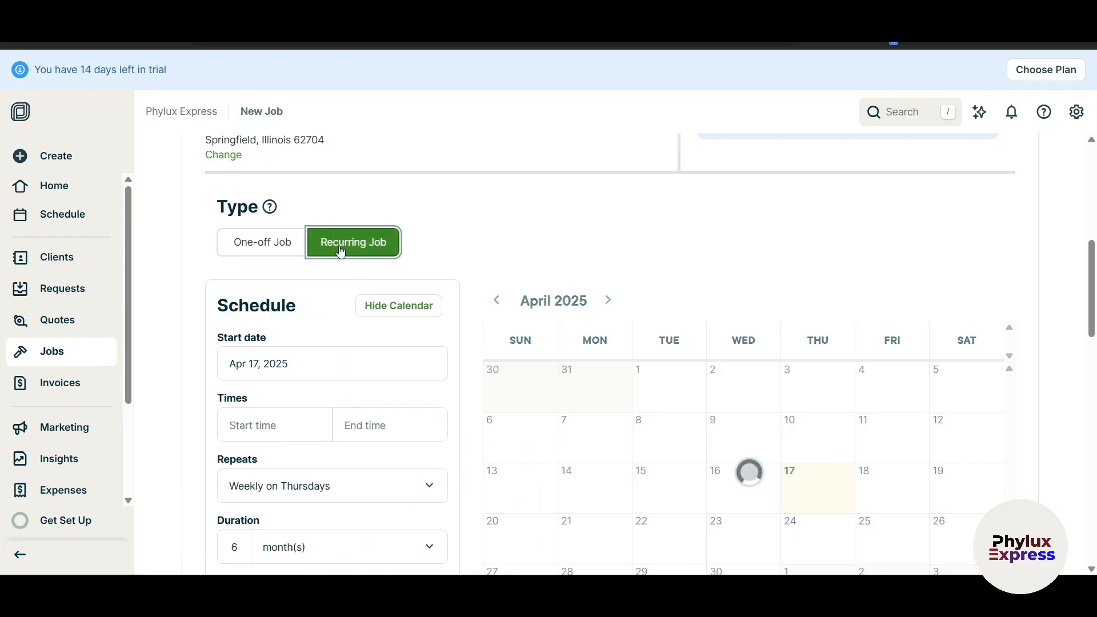
pyautogui.scroll(-3, 284, 402)
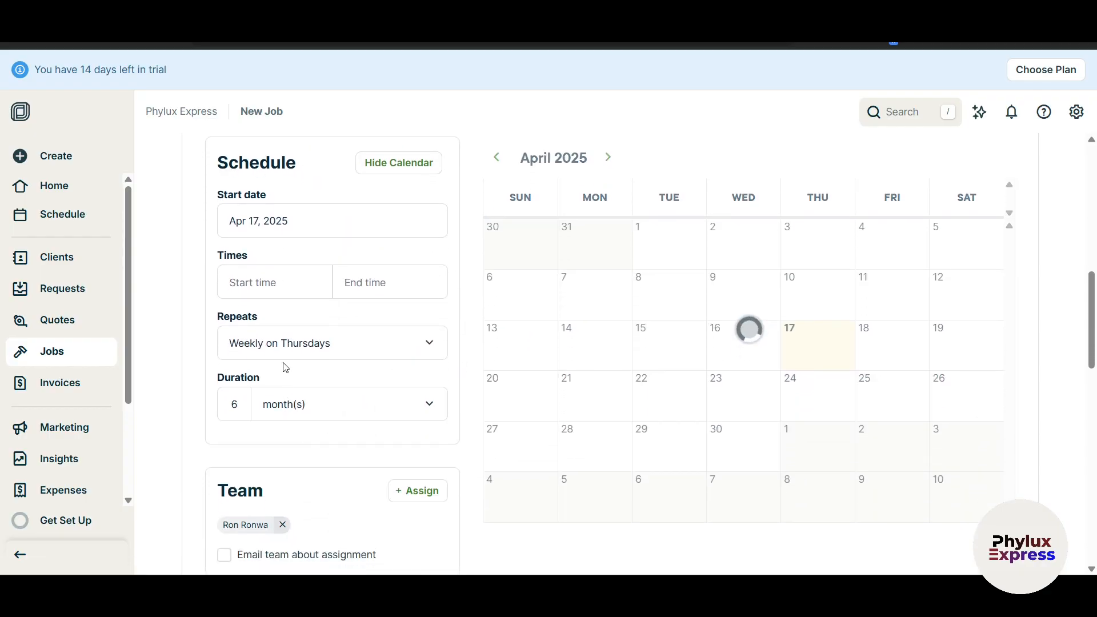
pyautogui.click(250, 280)
pyautogui.click(350, 282)
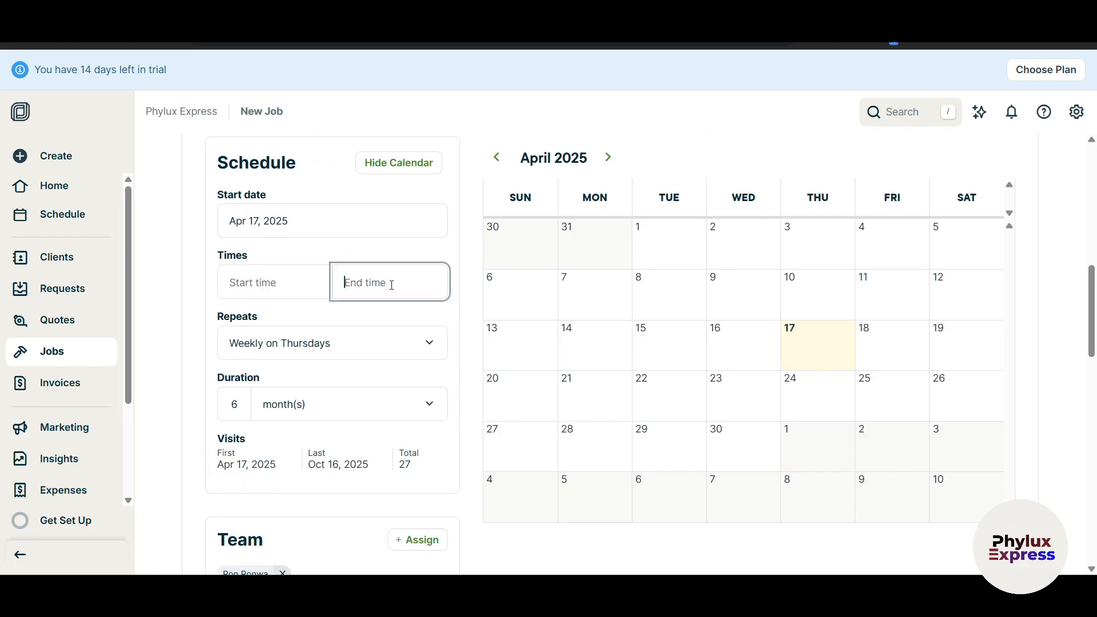
pyautogui.click(363, 357)
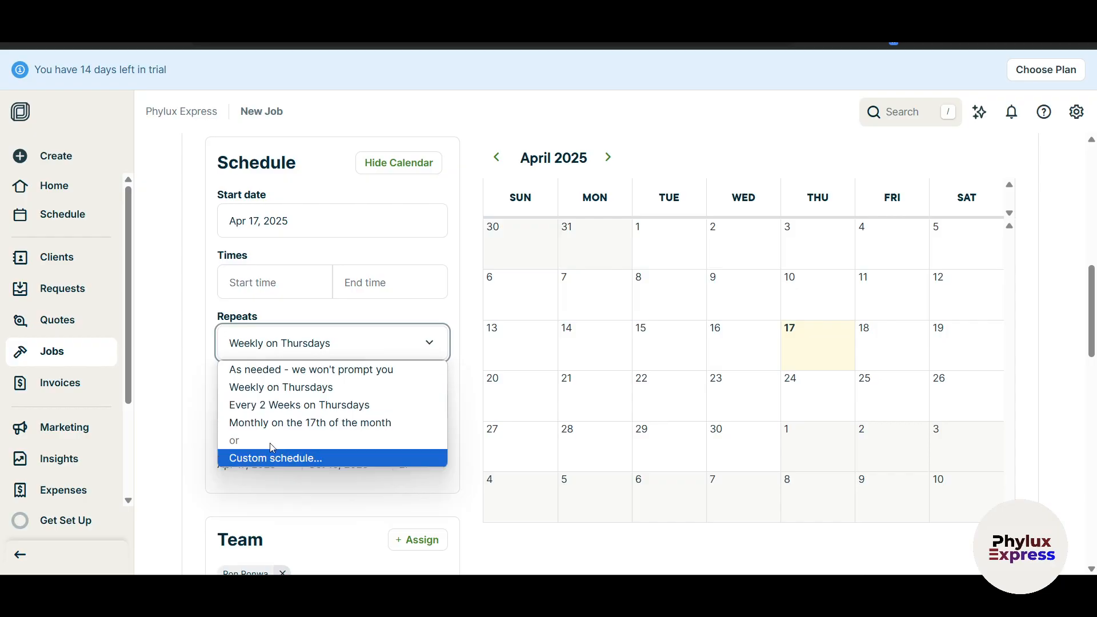
# Set a custom repeat schedule of Monthly on day 1 of the month.
pyautogui.click(281, 460)
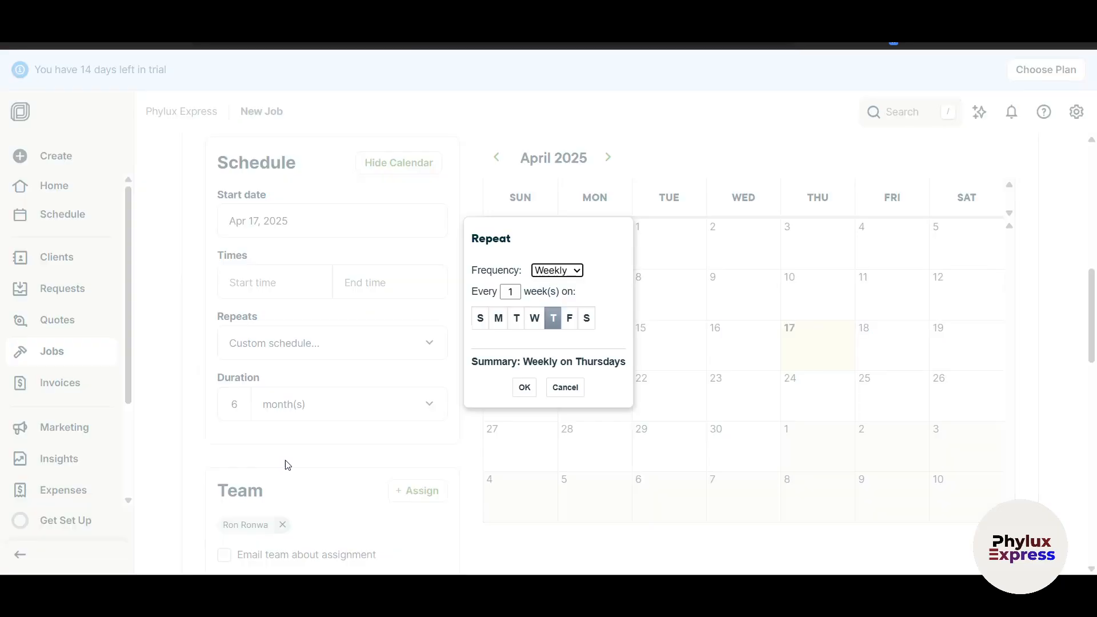
pyautogui.click(560, 271)
pyautogui.click(546, 318)
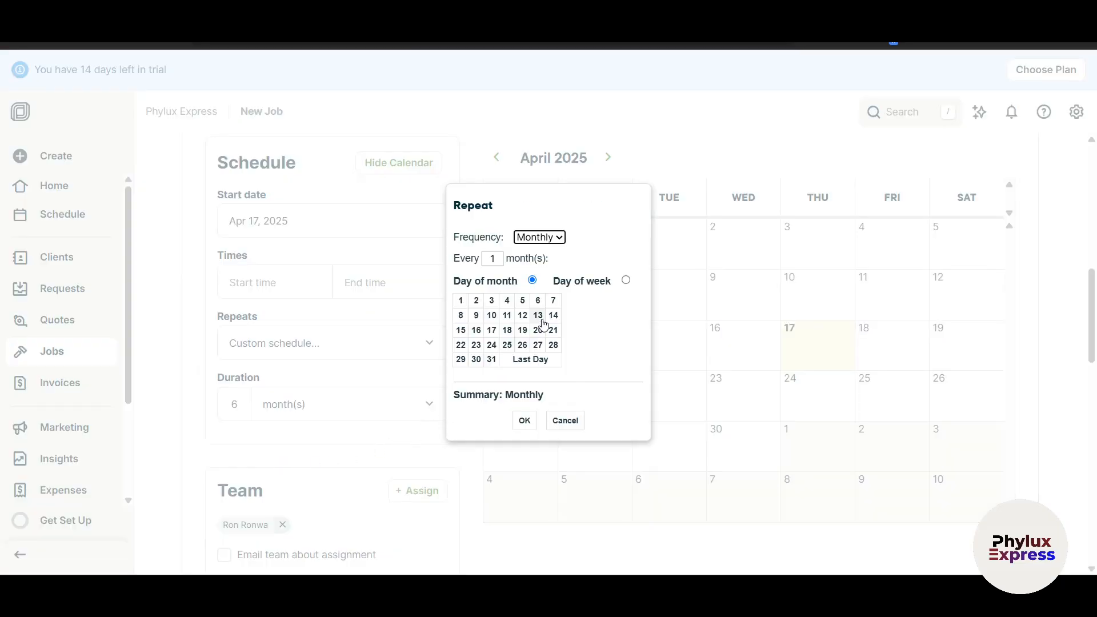
pyautogui.click(460, 301)
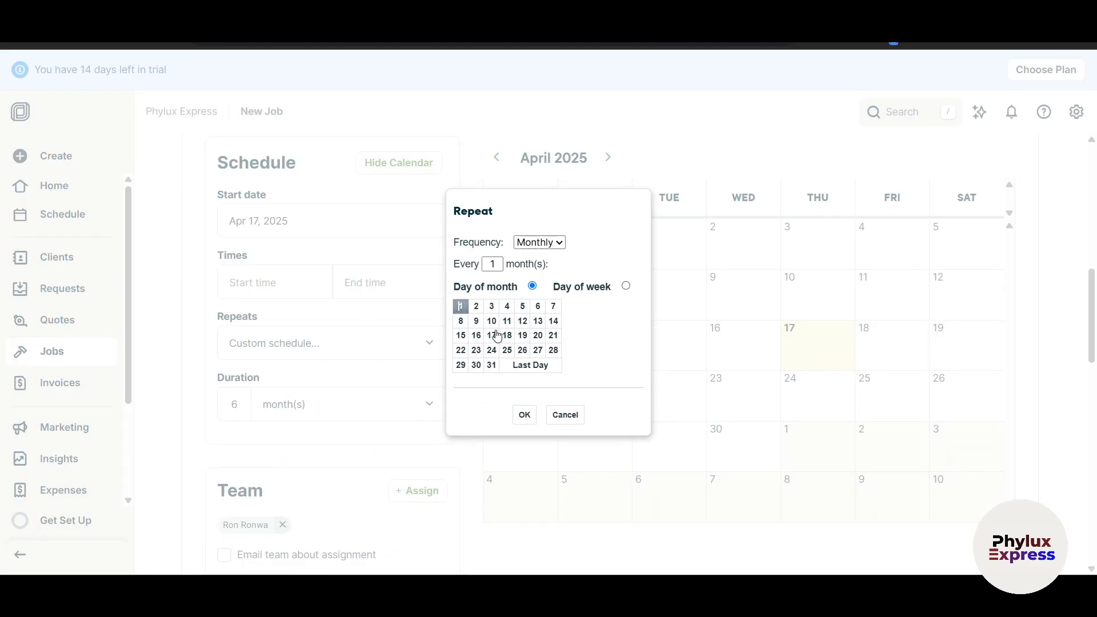
pyautogui.click(524, 415)
# Check the Repeats dropdown without changes, then switch the job back to a one-off job.
pyautogui.scroll(1, 289, 401)
pyautogui.click(389, 414)
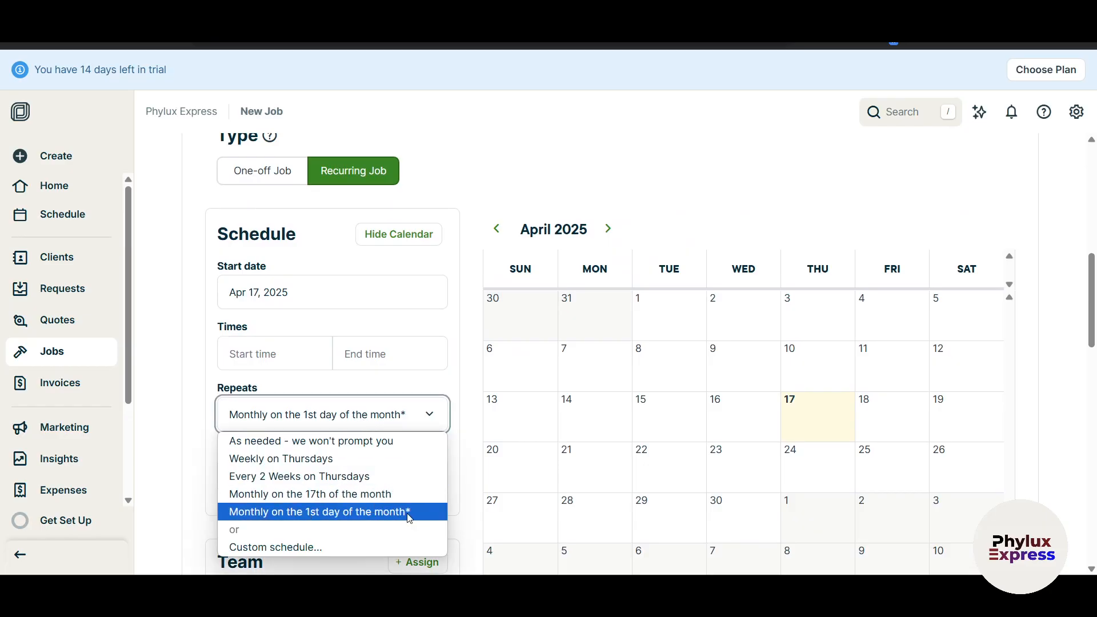
pyautogui.click(479, 221)
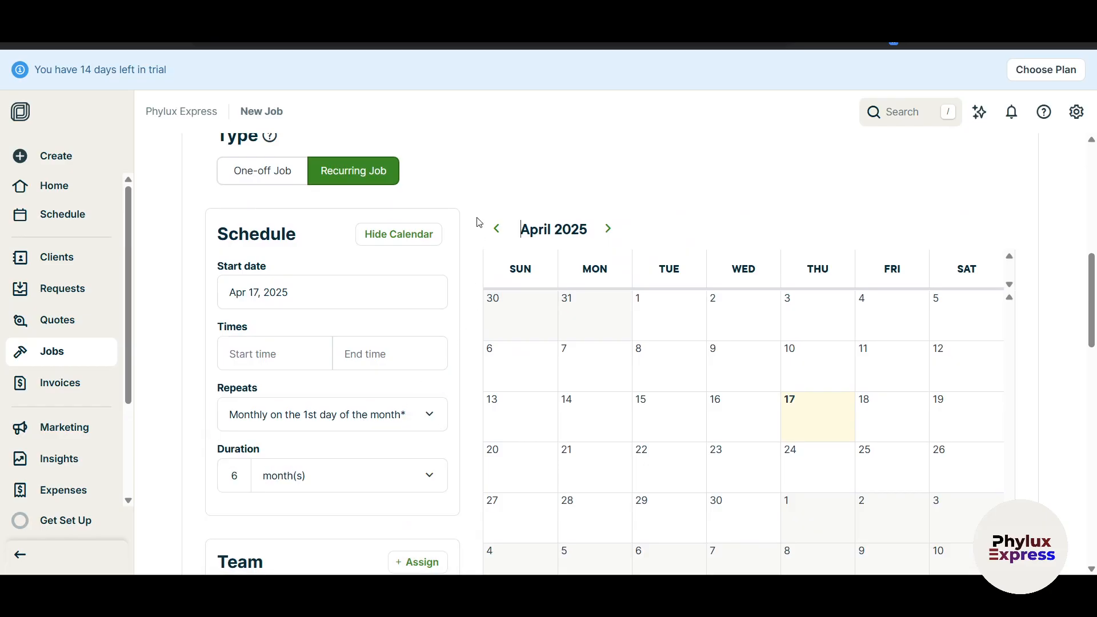
pyautogui.click(380, 416)
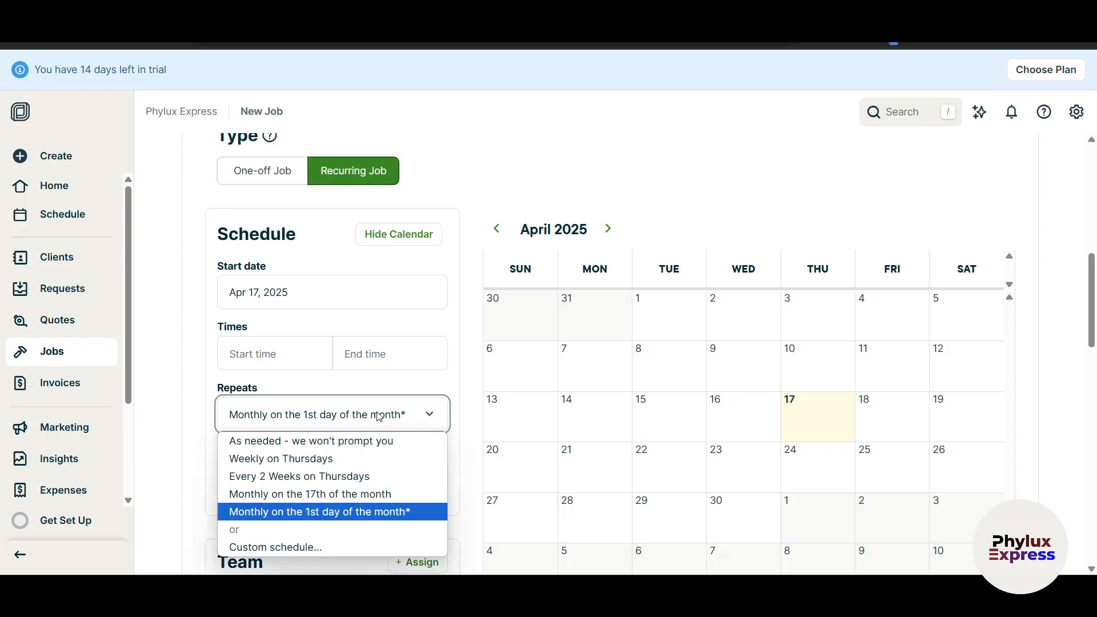
pyautogui.click(380, 416)
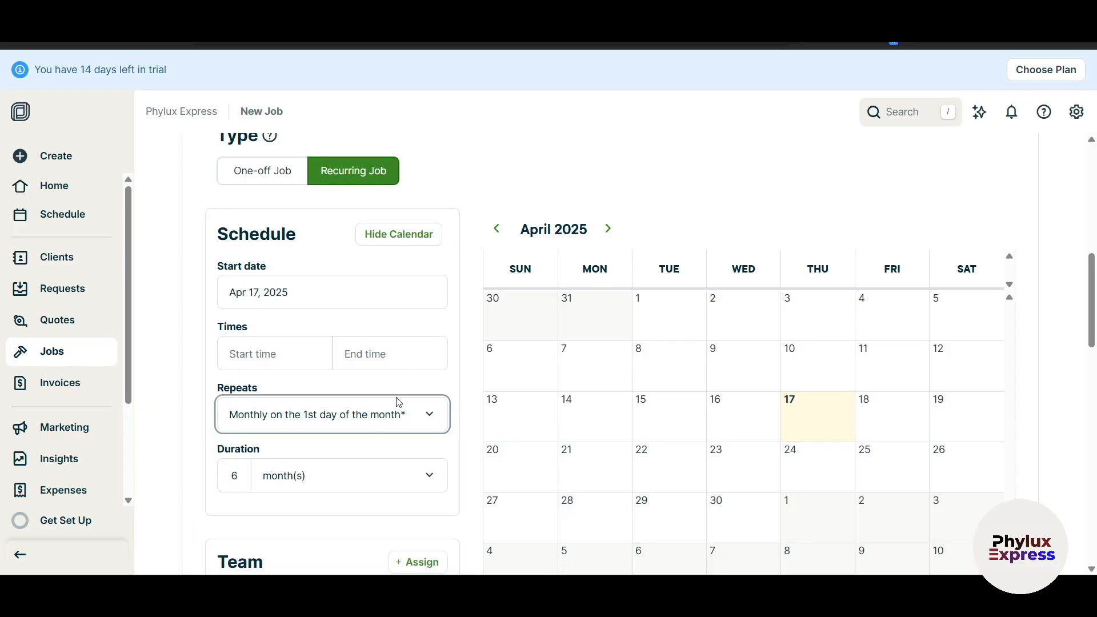
pyautogui.click(247, 171)
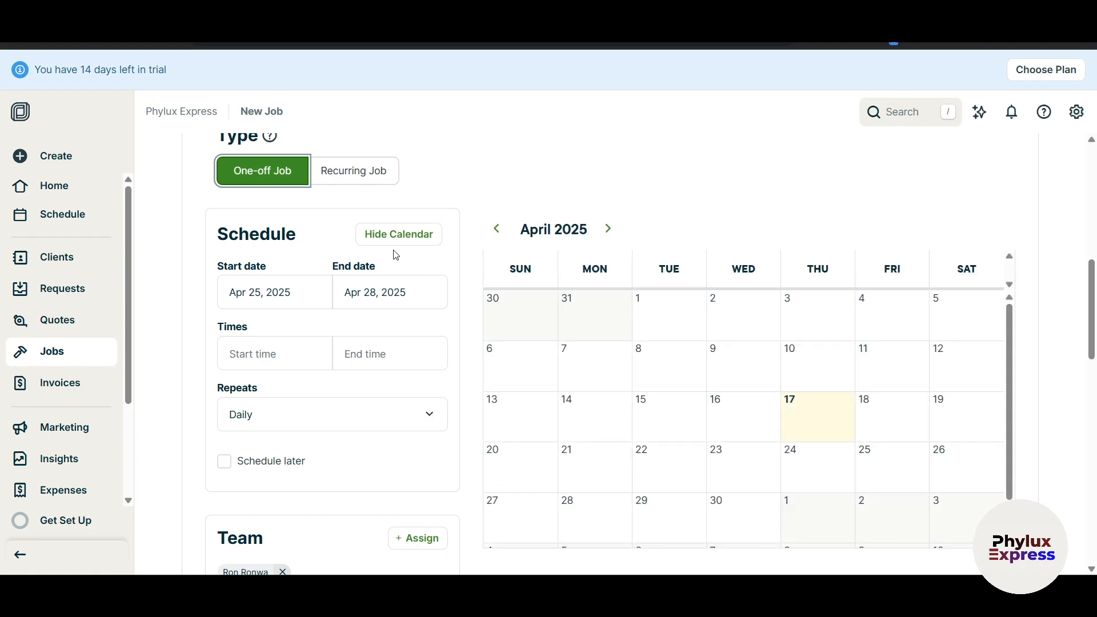
# Set the job's start time to 7:00 and end time to 9:00.
pyautogui.scroll(-1, 701, 415)
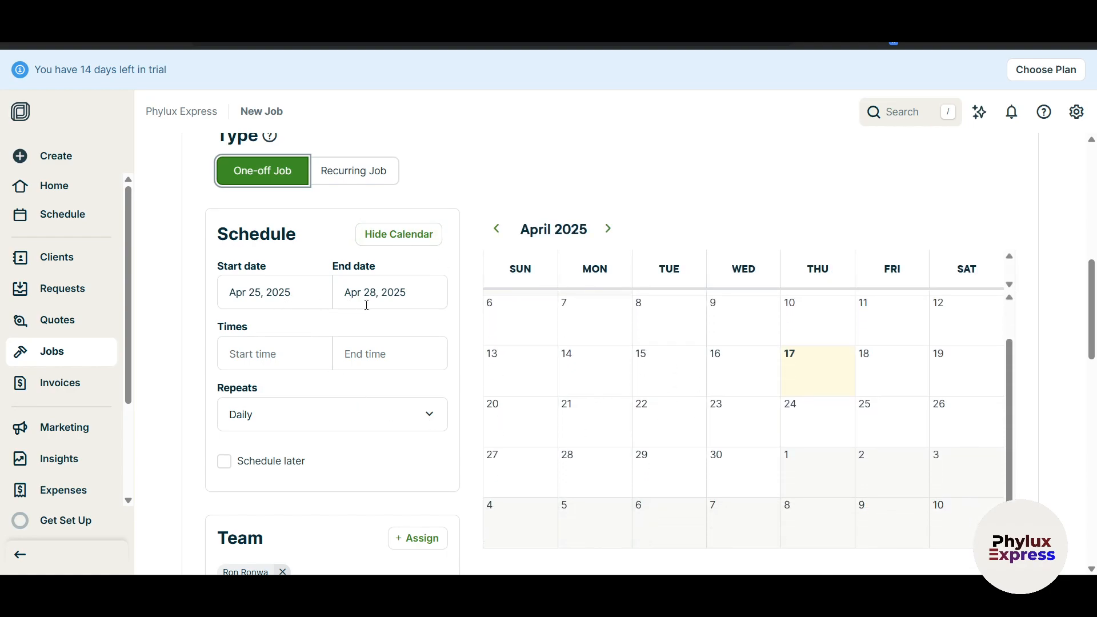
pyautogui.scroll(1, 393, 300)
pyautogui.scroll(-1, 404, 319)
pyautogui.click(285, 356)
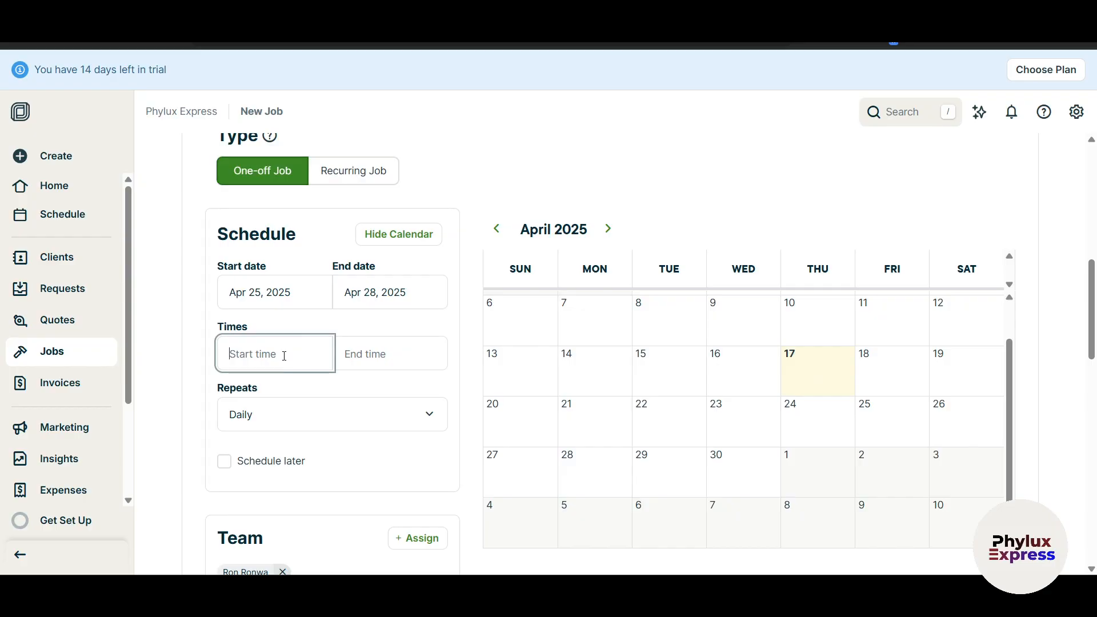
pyautogui.write('7:00')
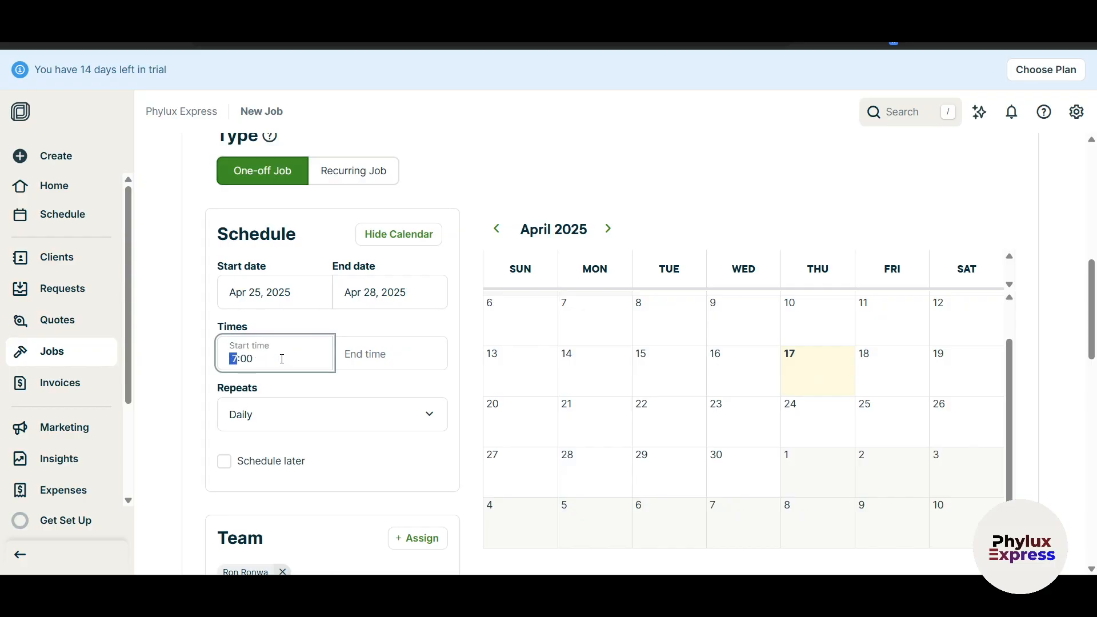
pyautogui.click(386, 356)
pyautogui.write('9:00')
pyautogui.click(406, 387)
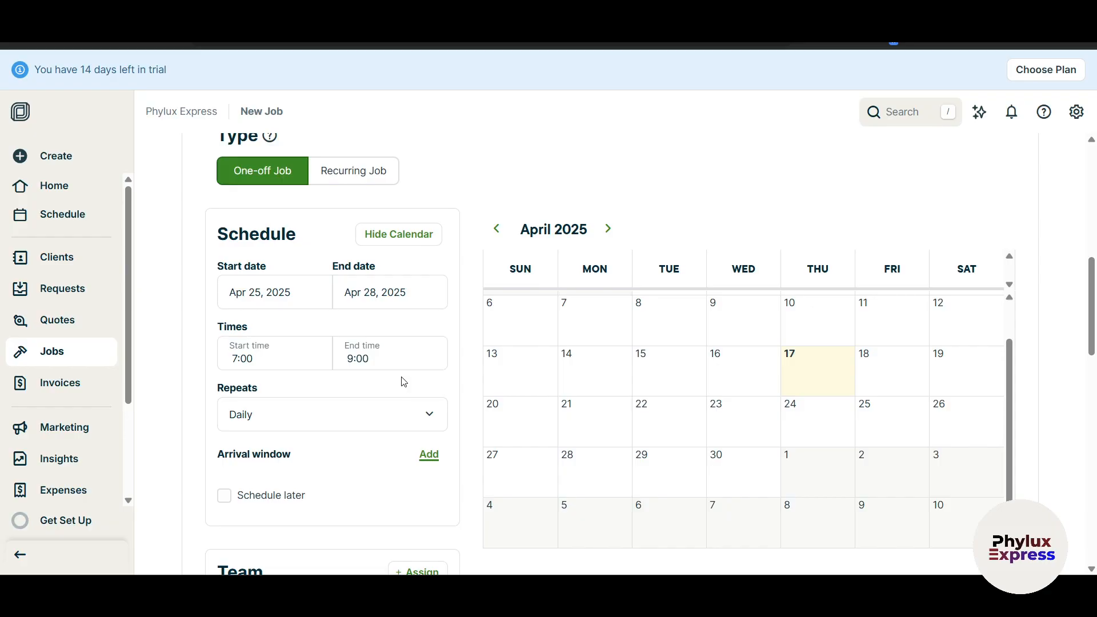
pyautogui.click(268, 368)
pyautogui.click(376, 361)
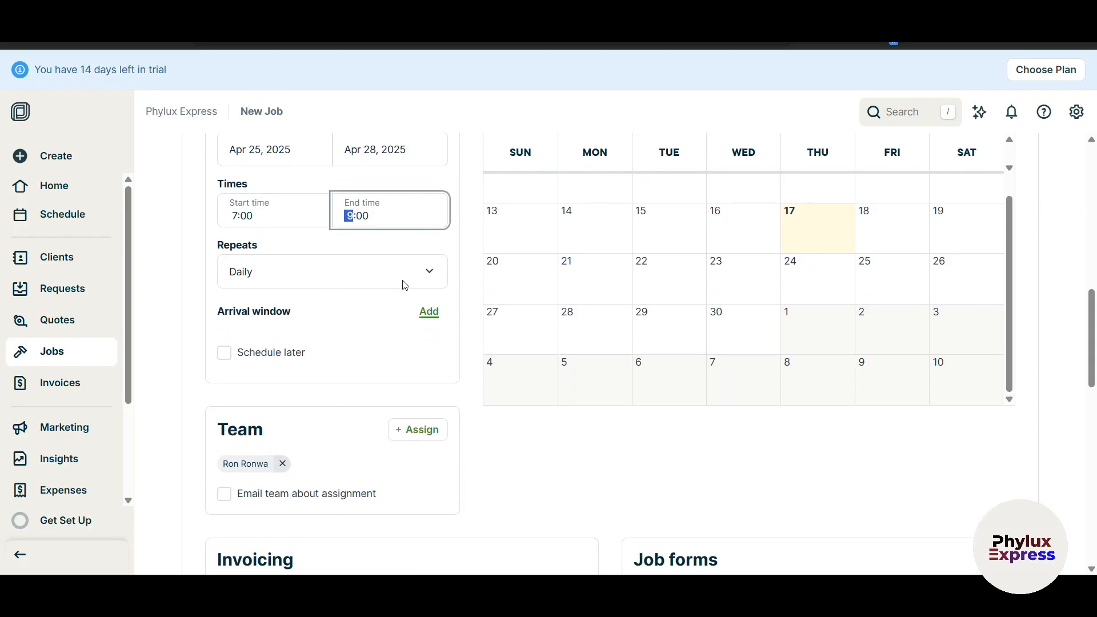
# Review the repeat options, keeping the job repeating Daily.
pyautogui.scroll(2, 393, 365)
pyautogui.click(415, 353)
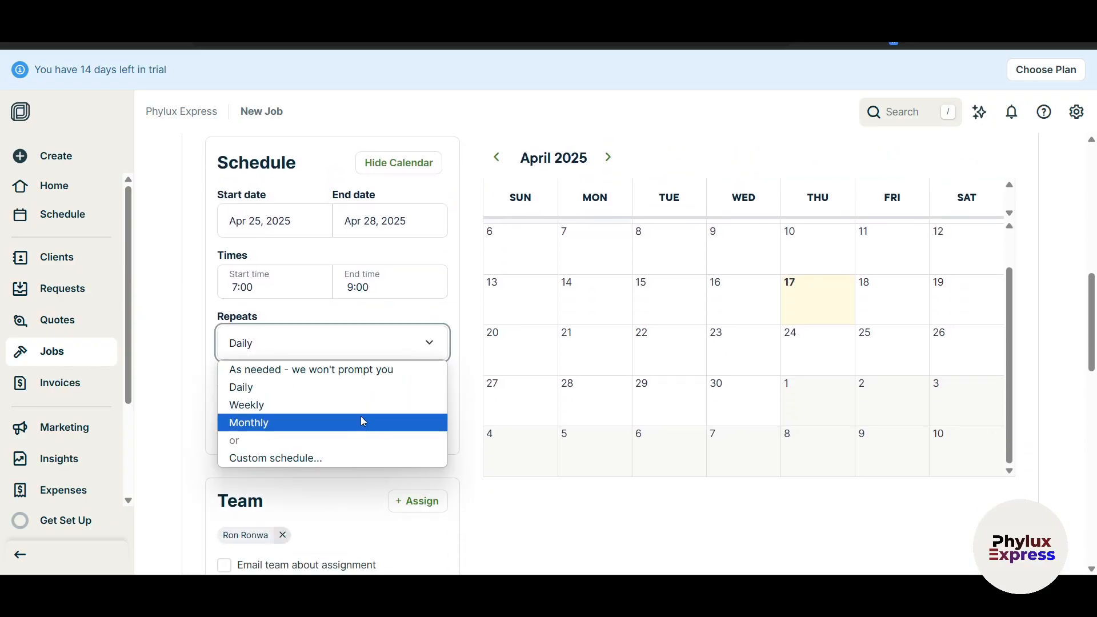
pyautogui.click(448, 313)
pyautogui.scroll(2, 439, 343)
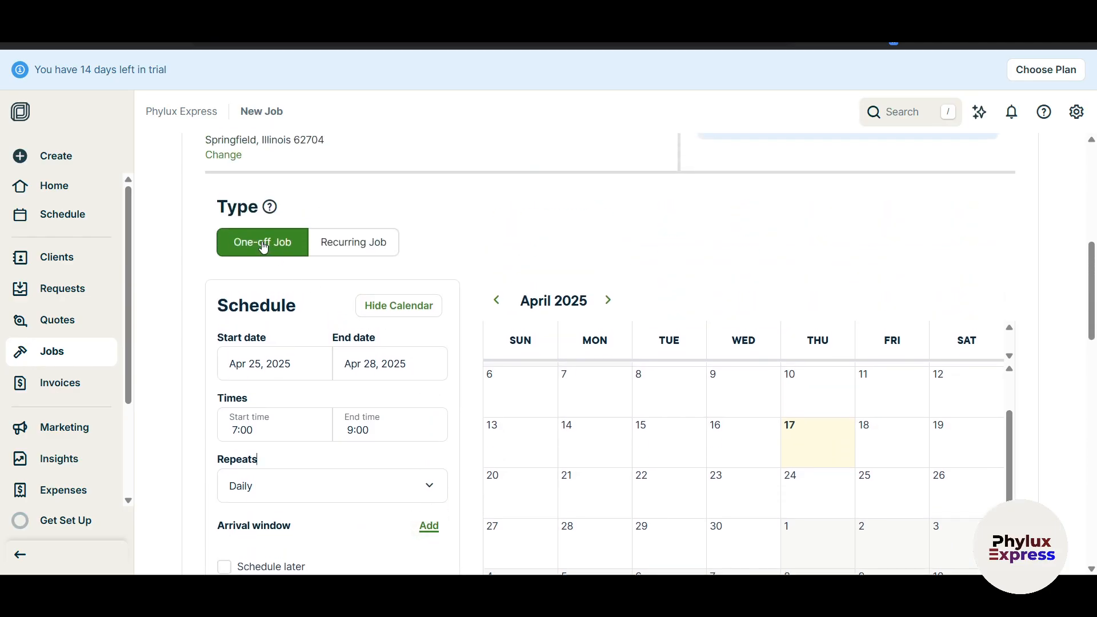
pyautogui.scroll(-3, 301, 353)
pyautogui.scroll(1, 333, 215)
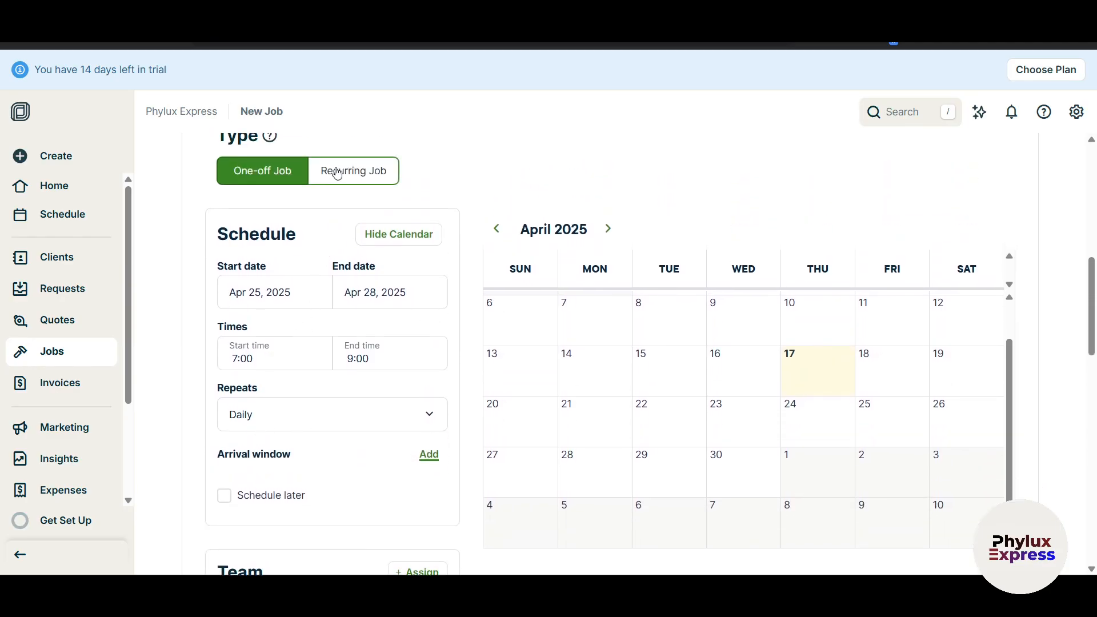
pyautogui.scroll(-1, 406, 330)
pyautogui.click(350, 347)
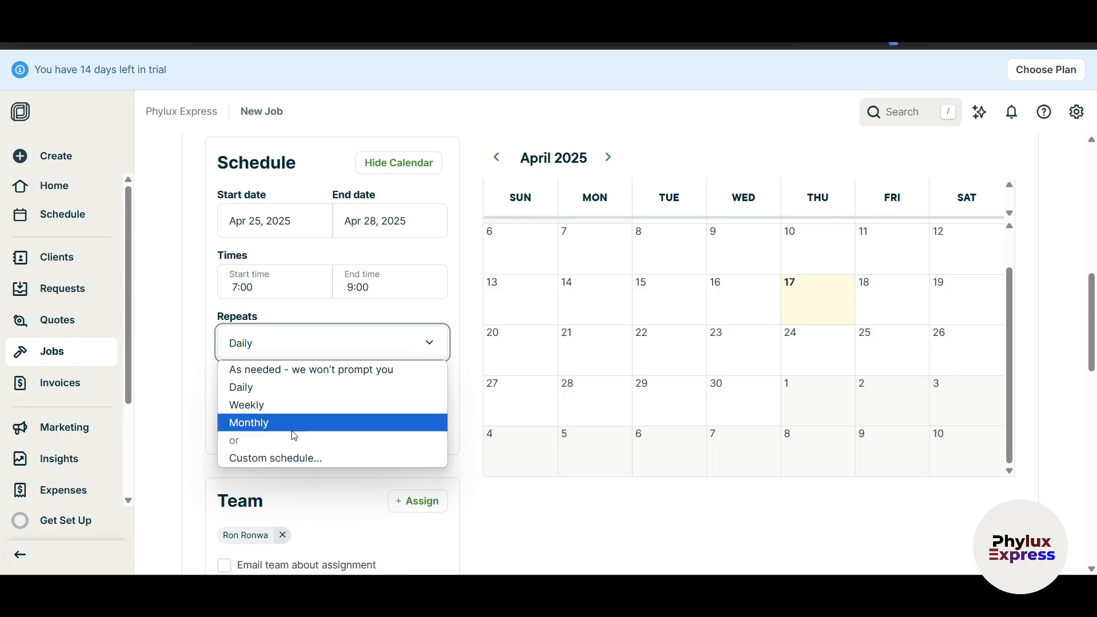
pyautogui.click(305, 397)
pyautogui.scroll(-3, 372, 415)
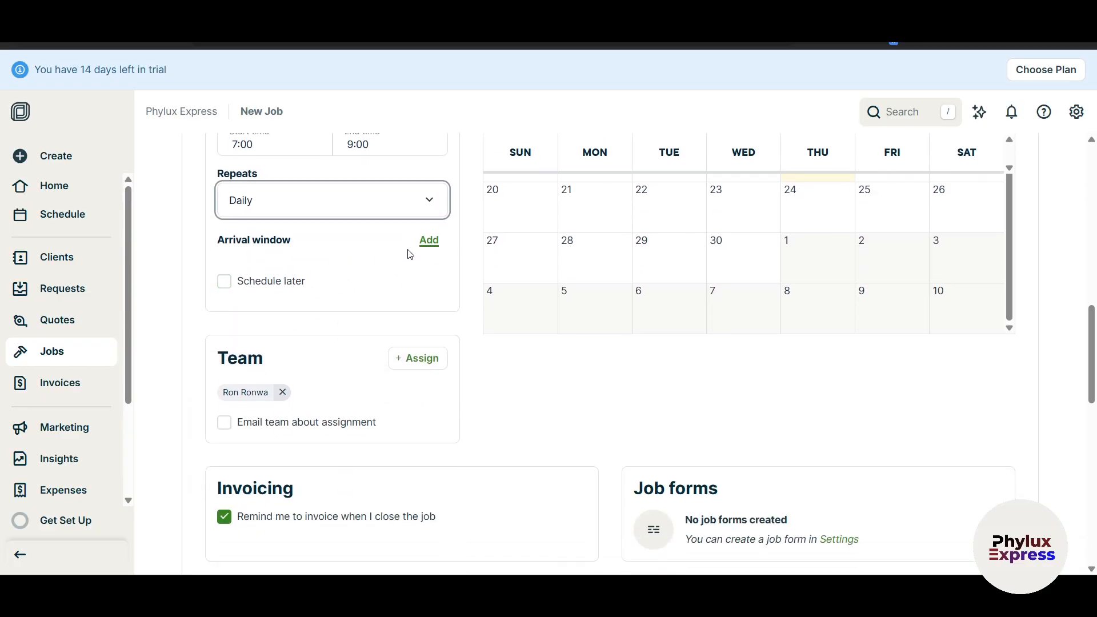
# Add a 30-minute arrival window to the job and confirm it.
pyautogui.click(428, 250)
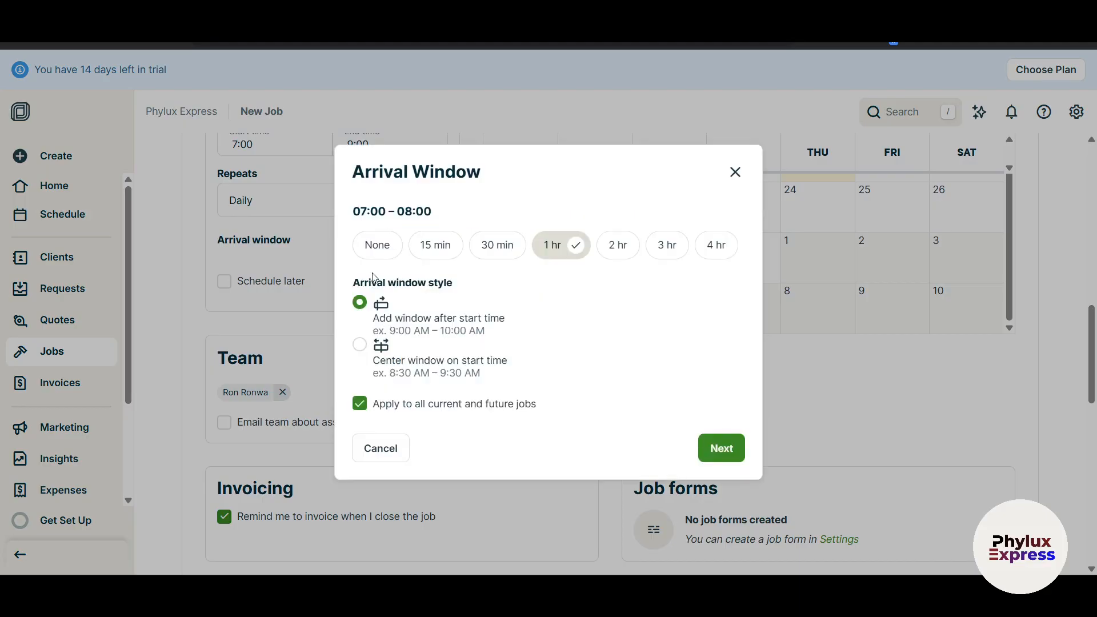
pyautogui.click(503, 245)
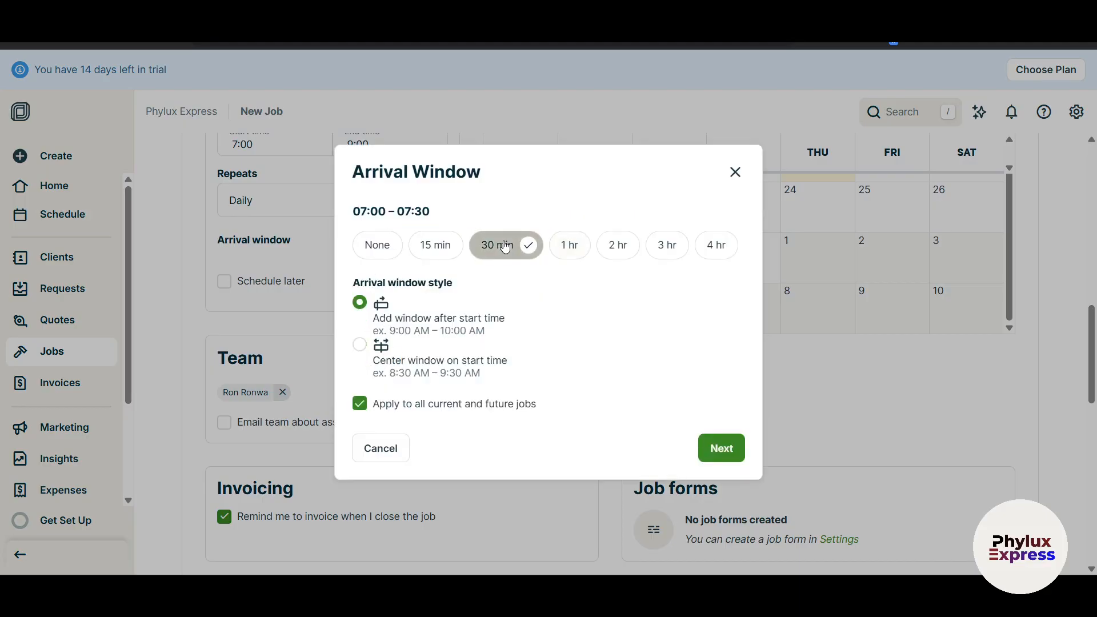
pyautogui.click(721, 448)
pyautogui.scroll(-2, 377, 399)
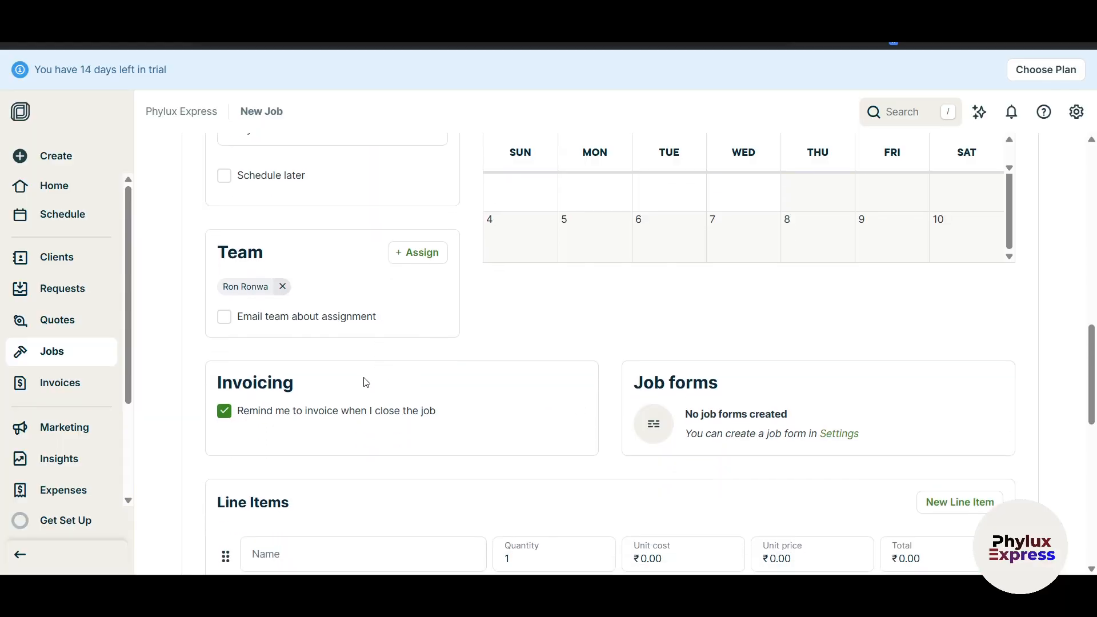
# Turn on 'Email team about assignment' and review the Assign team member list.
pyautogui.click(224, 317)
pyautogui.scroll(1, 373, 397)
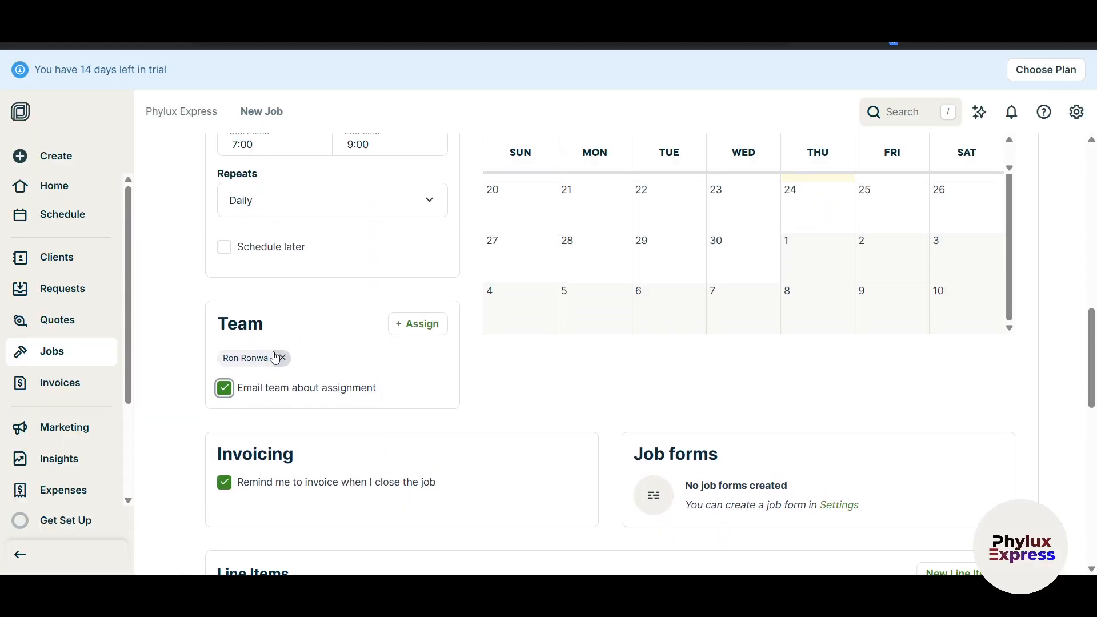
pyautogui.click(435, 327)
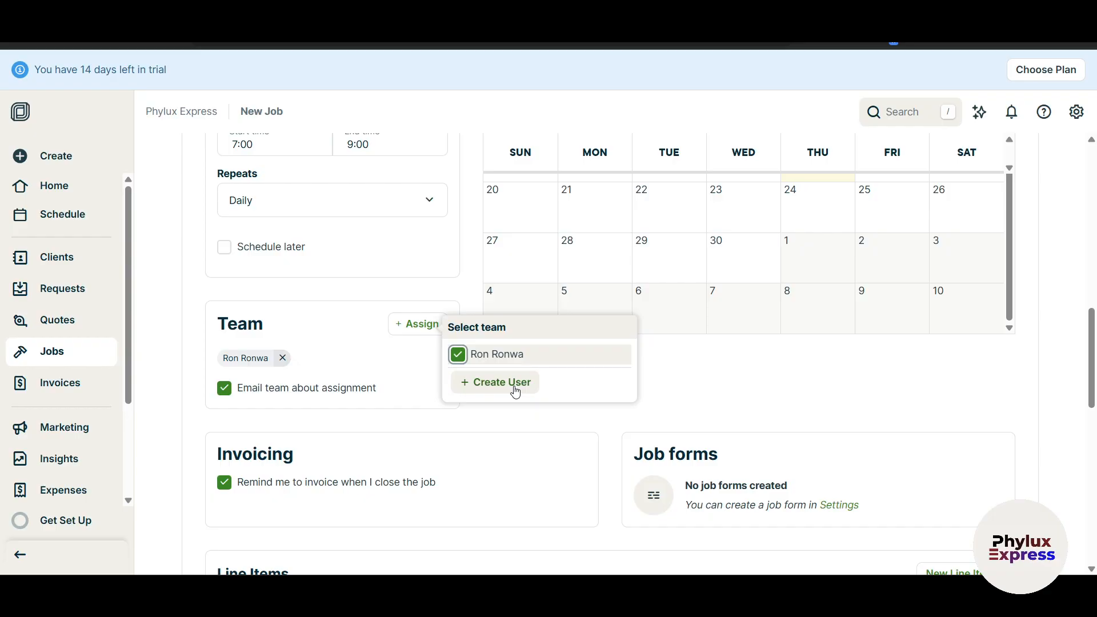
pyautogui.click(822, 389)
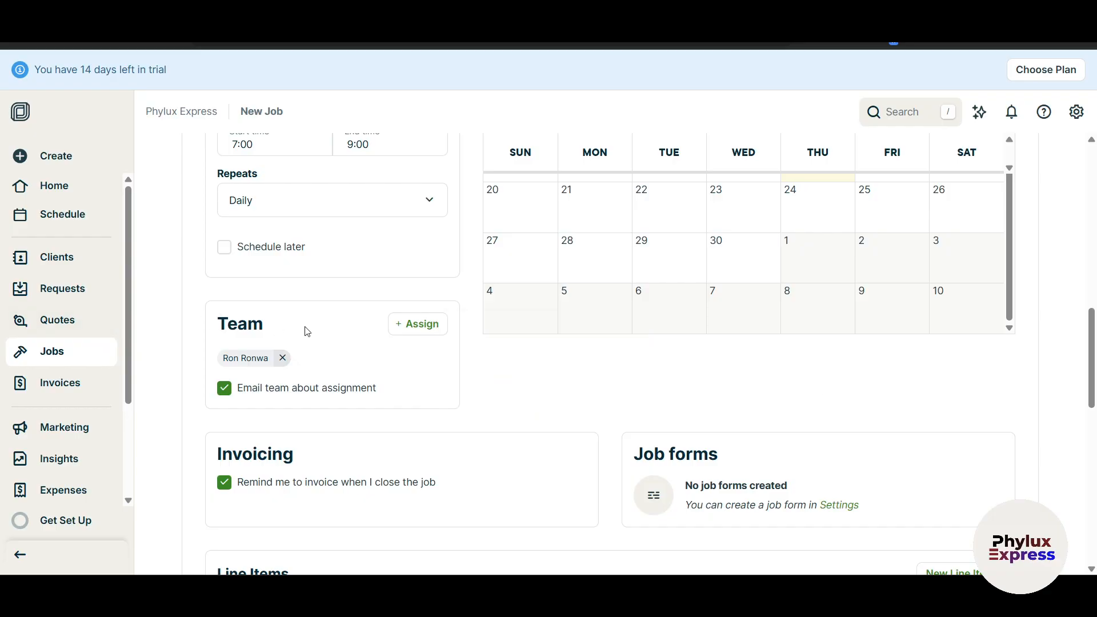
# Toggle 'Remind me to invoice' off and back on, leaving it enabled.
pyautogui.scroll(2, 782, 420)
pyautogui.scroll(-2, 781, 420)
pyautogui.scroll(-2, 409, 380)
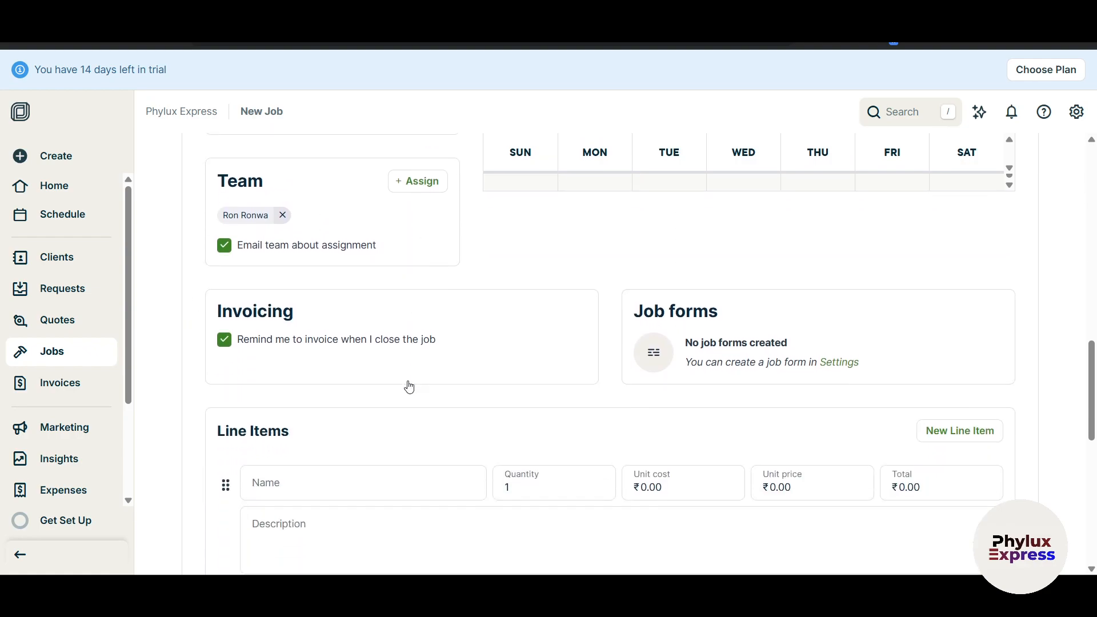
pyautogui.moveTo(241, 347); pyautogui.dragTo(437, 345)
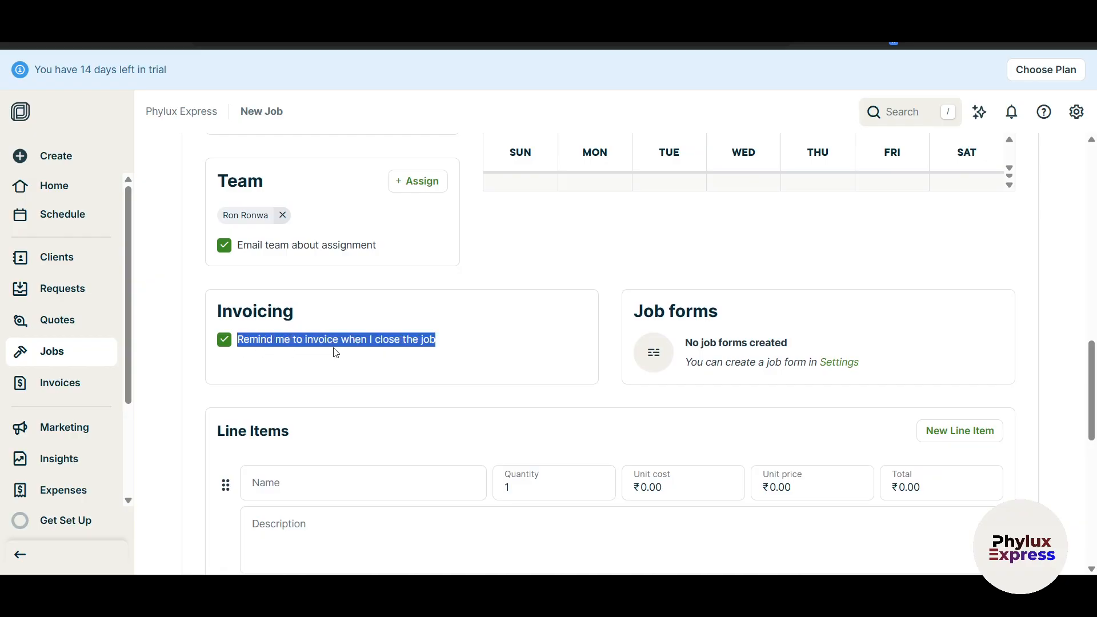
pyautogui.click(318, 346)
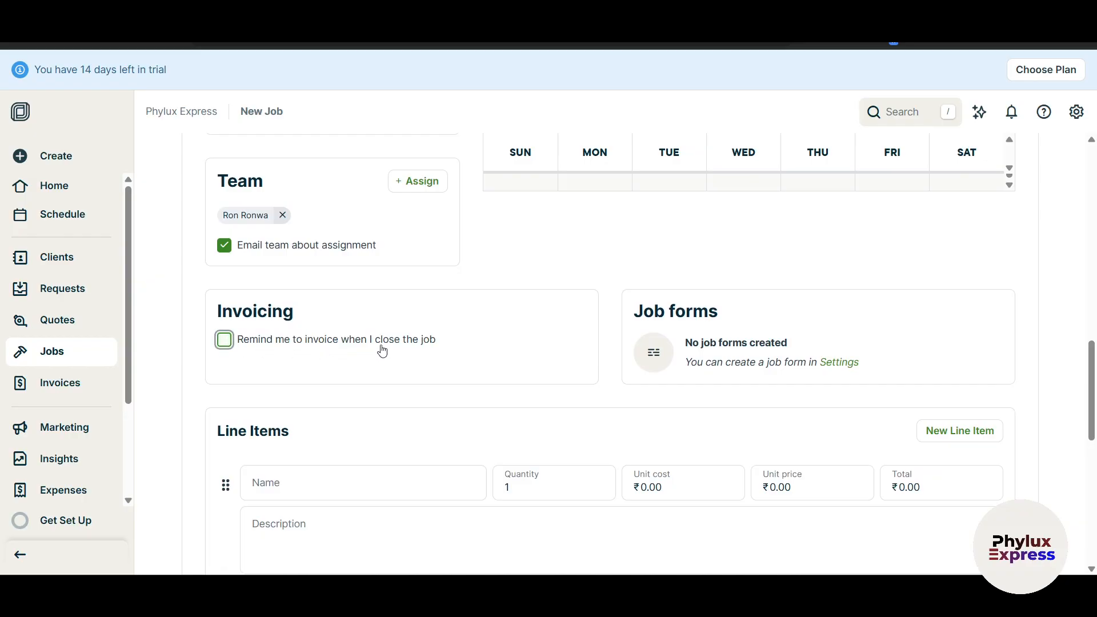
pyautogui.click(224, 342)
pyautogui.scroll(-3, 698, 405)
pyautogui.scroll(1, 294, 350)
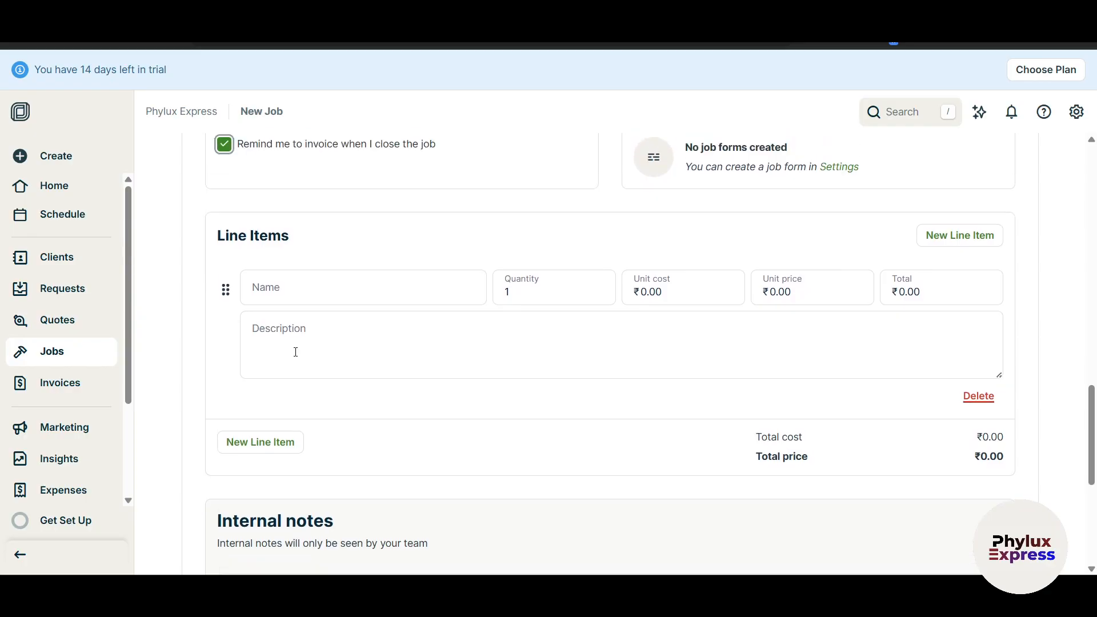
# Open Settings > Job Forms in a new tab from the Job forms card's Settings link.
pyautogui.click(850, 221)
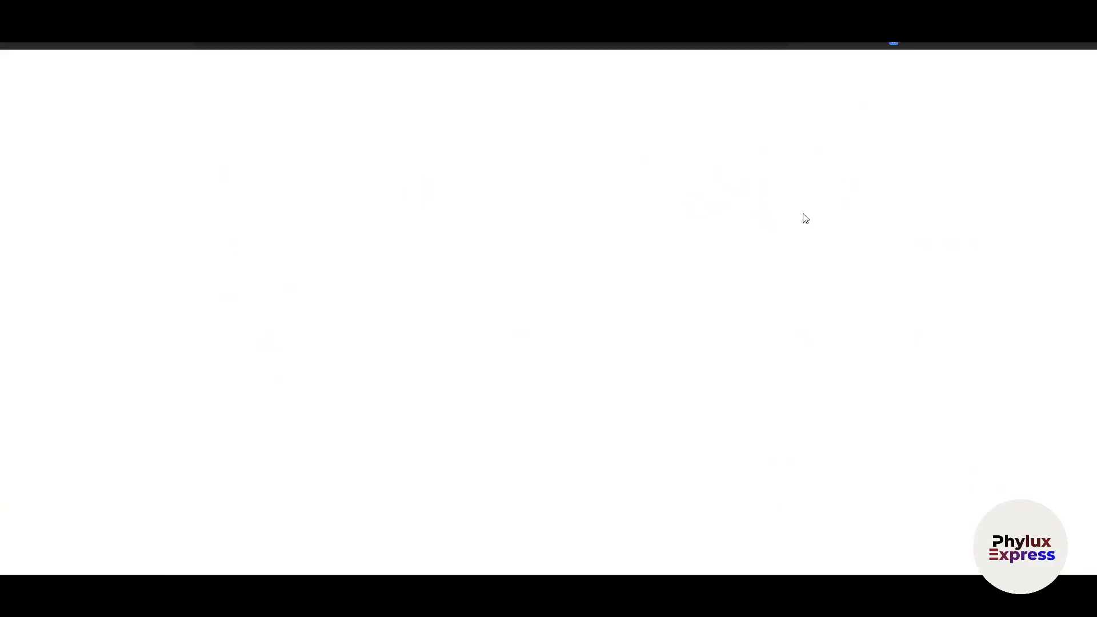
pyautogui.rightClick(495, 290)
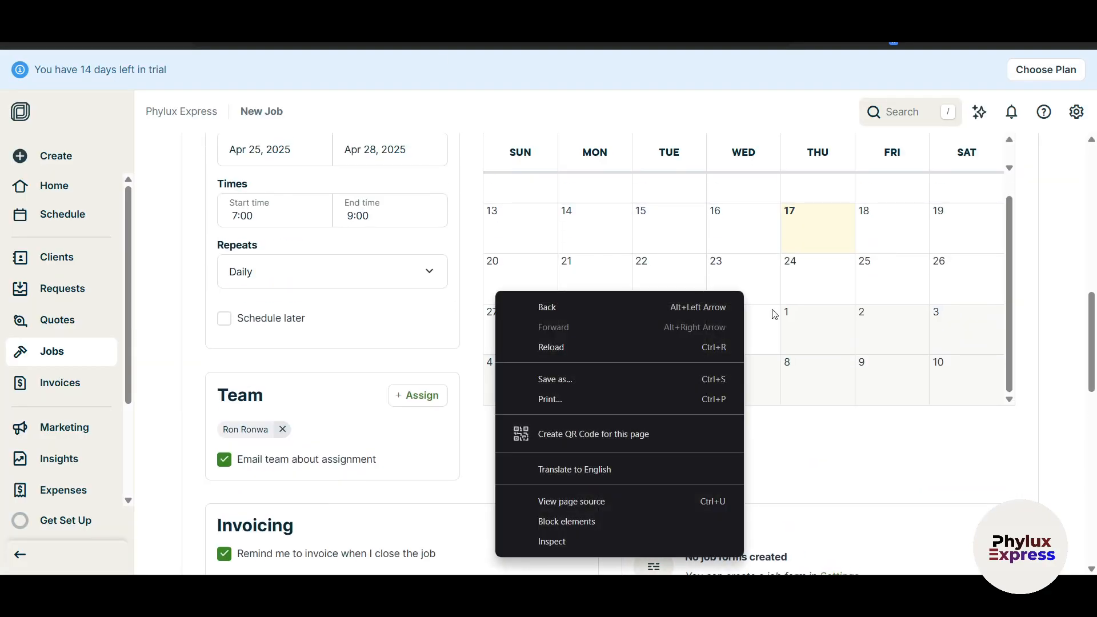
pyautogui.click(875, 458)
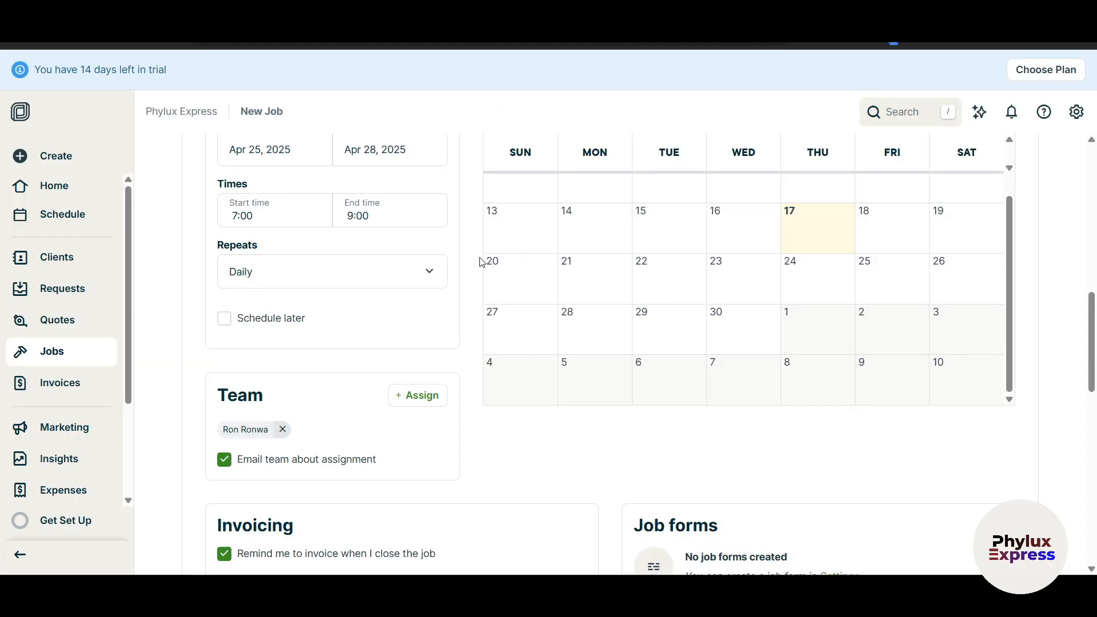
pyautogui.scroll(10, 480, 256)
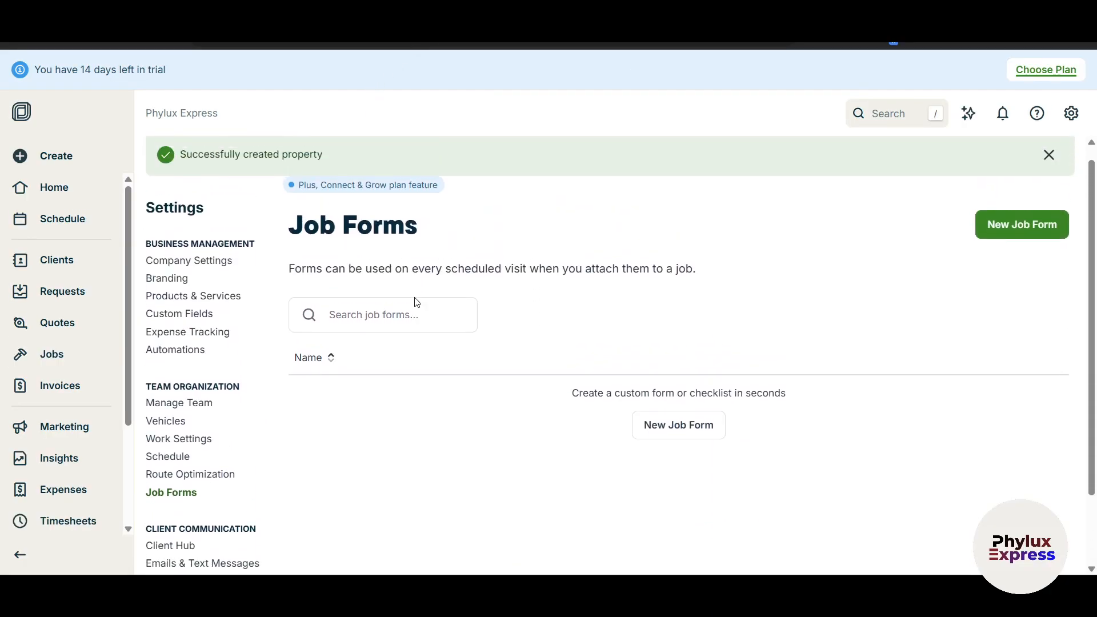
# Create and save a job form named 'Phylux Job Form', ticking 'Automatically attach to new jobs'.
pyautogui.click(1005, 239)
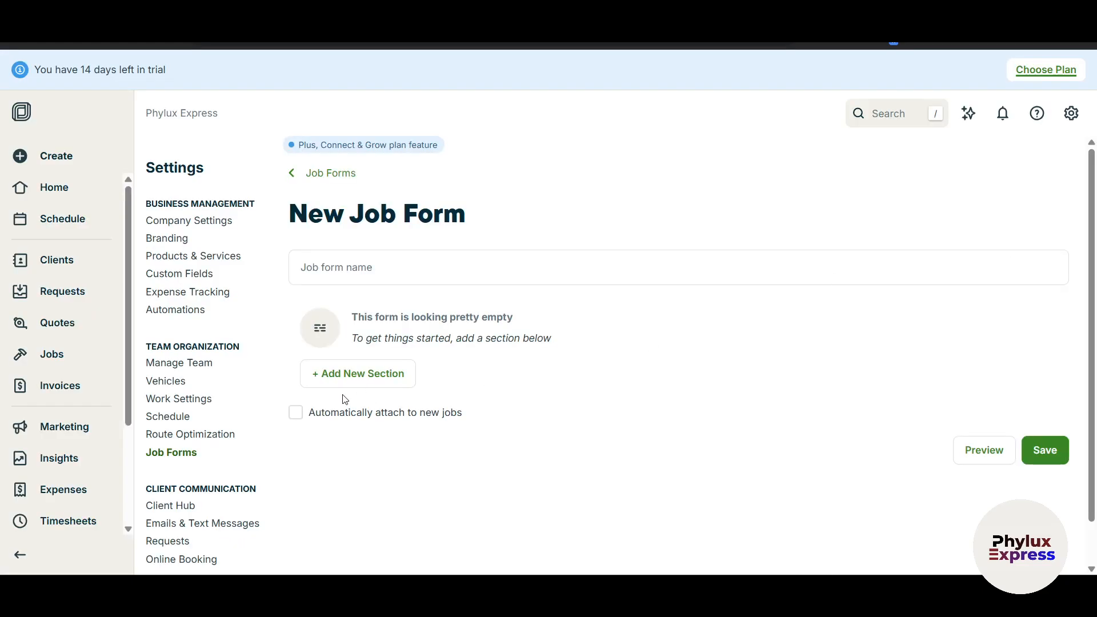
pyautogui.click(367, 259)
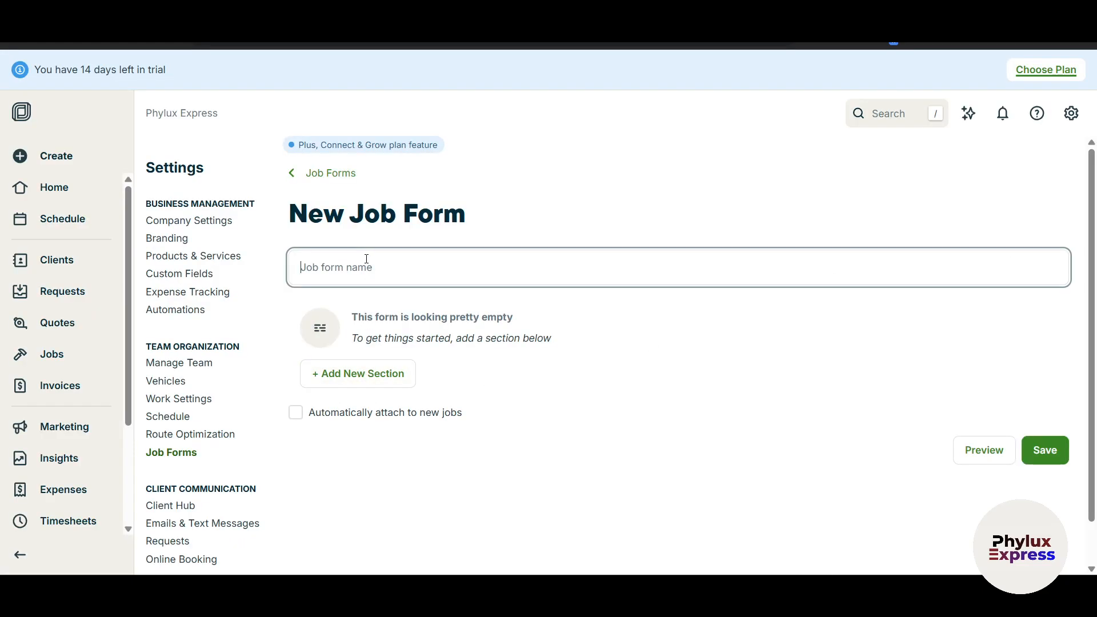
pyautogui.write('Phylux Job Form')
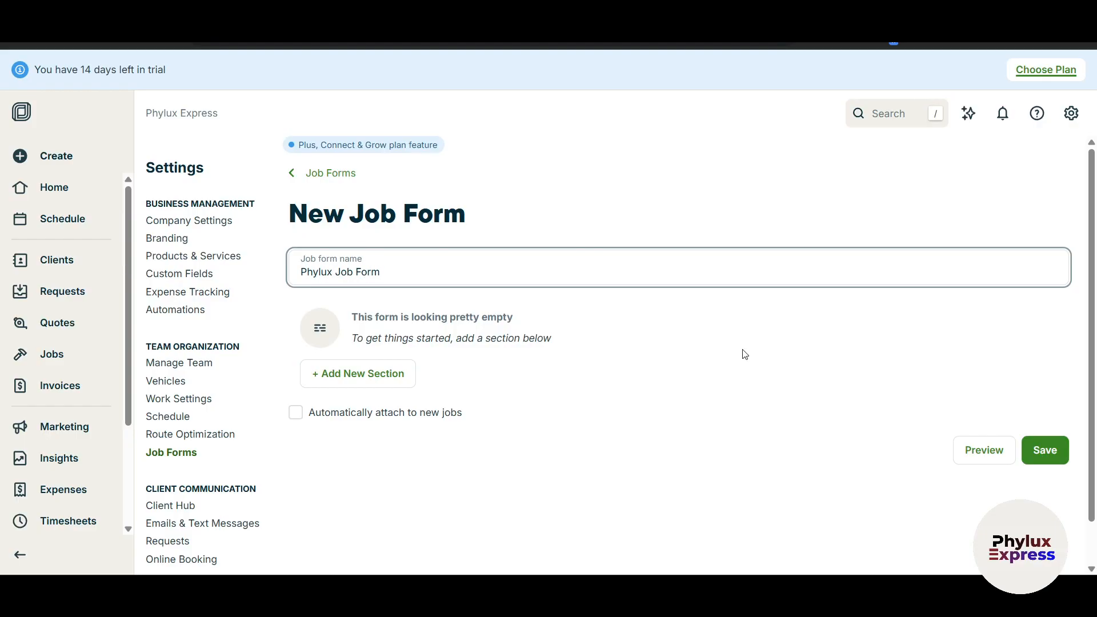
pyautogui.click(1044, 449)
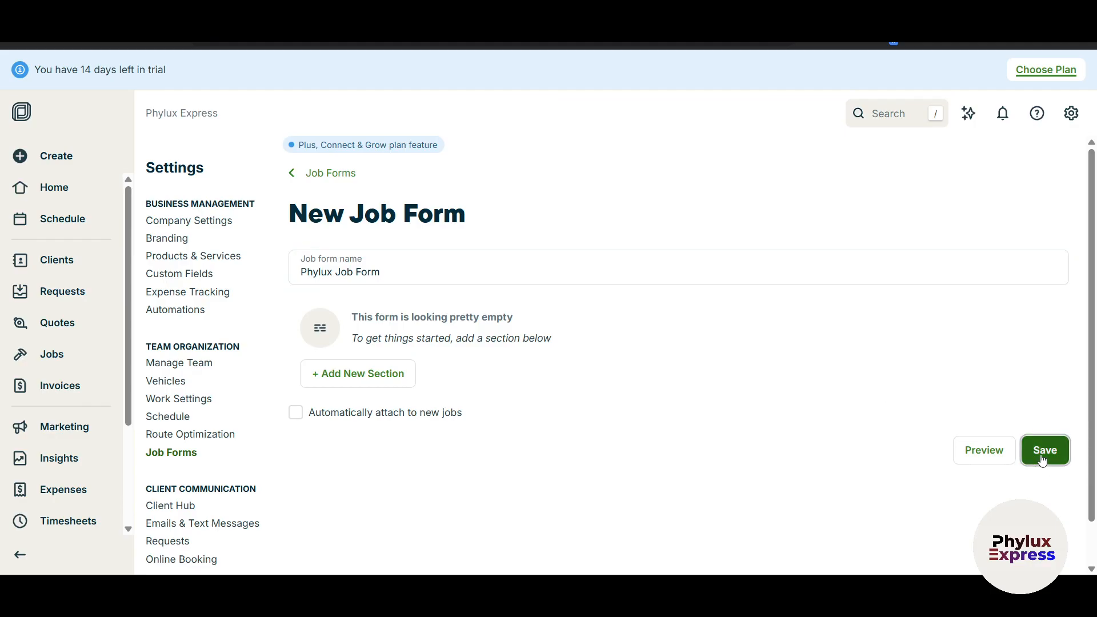
pyautogui.click(299, 417)
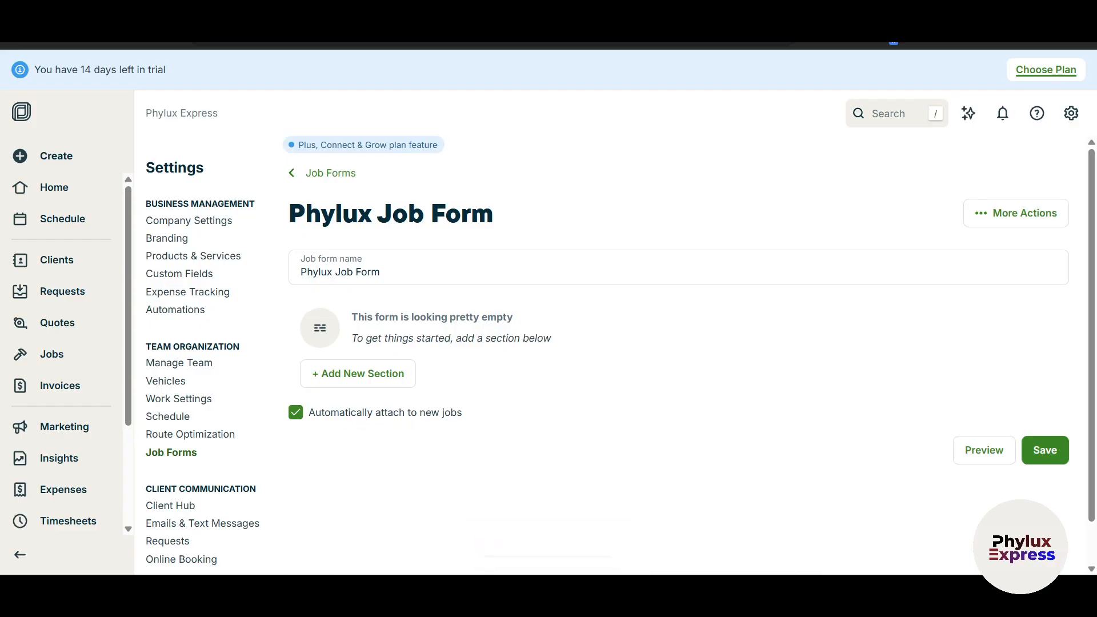
# Save the job form's auto-attach setting.
pyautogui.click(1048, 459)
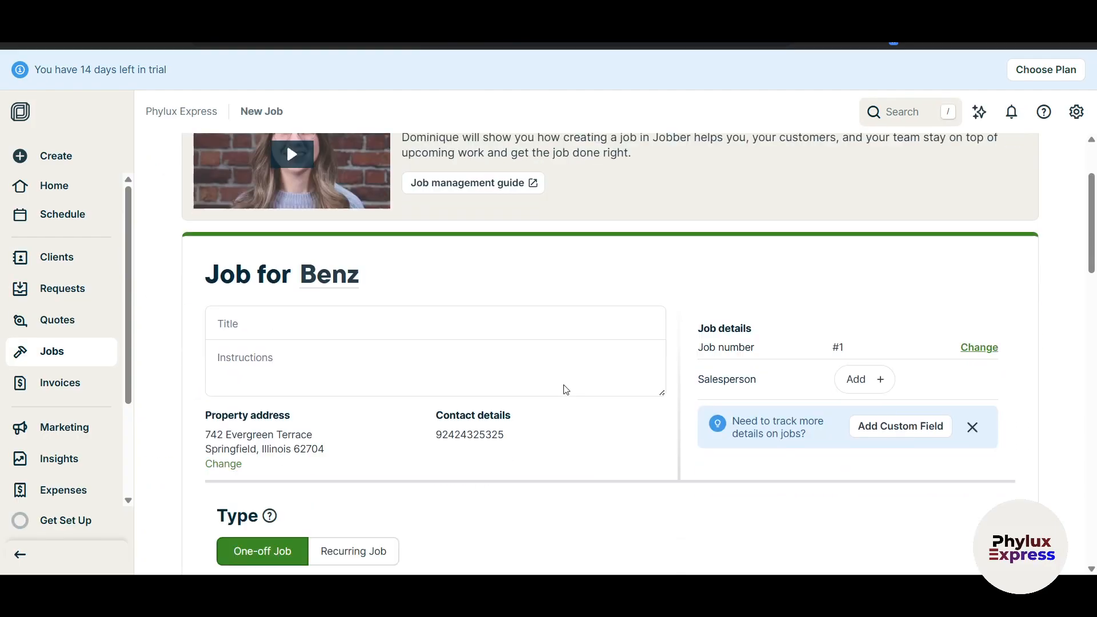
pyautogui.scroll(-10, 562, 389)
pyautogui.scroll(-8, 563, 390)
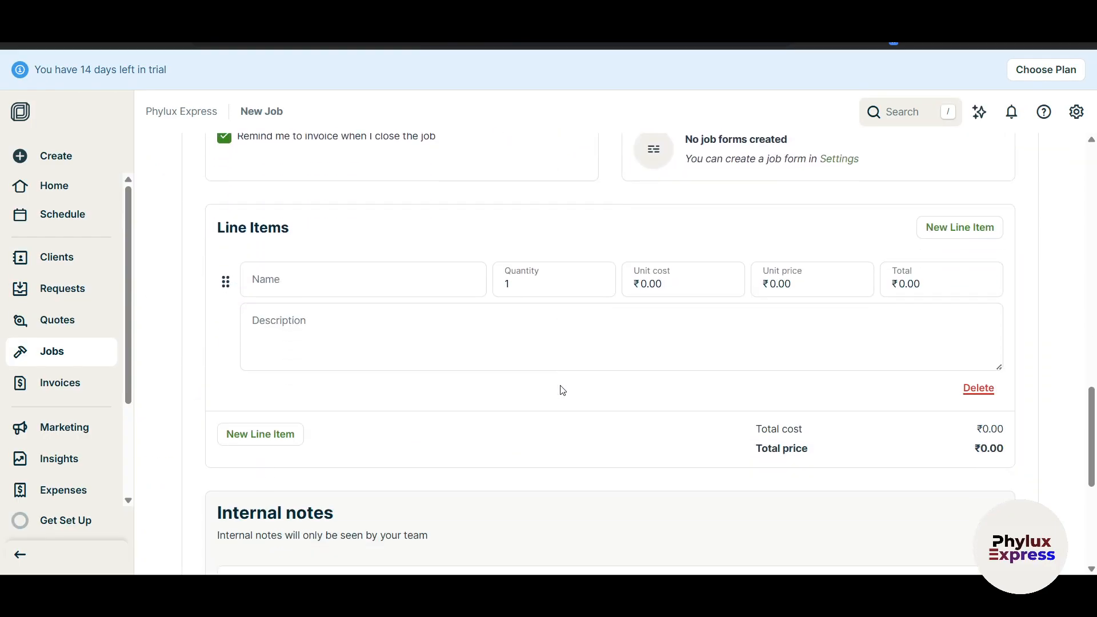
pyautogui.scroll(2, 558, 389)
# Name the first line item 'Job Task 1' and add a Free Assessment line item.
pyautogui.click(330, 272)
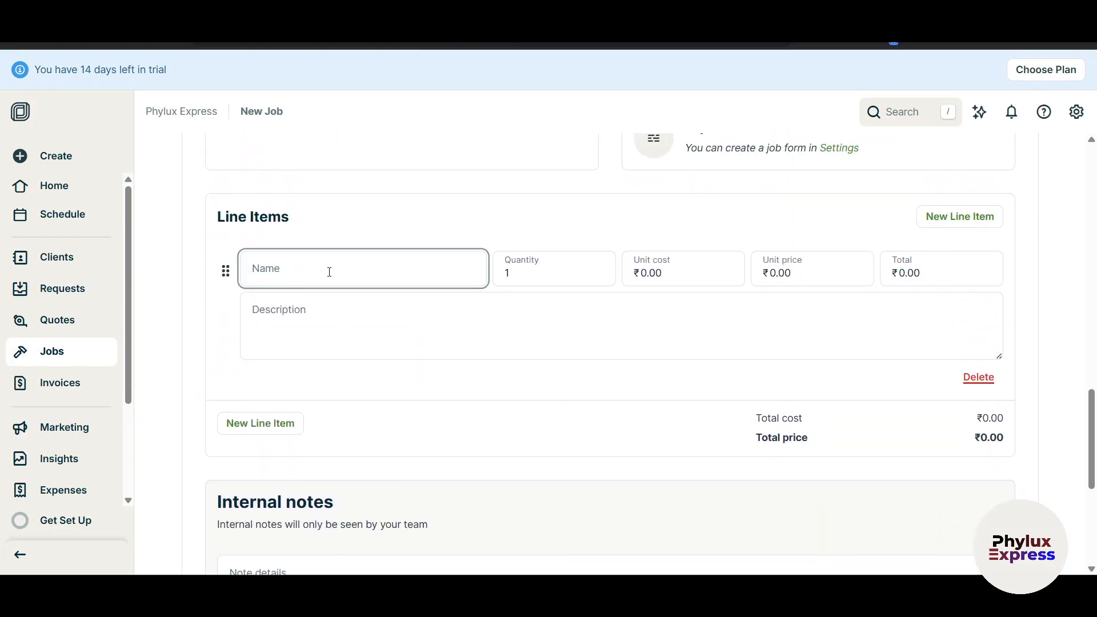
pyautogui.write('Job Task 1')
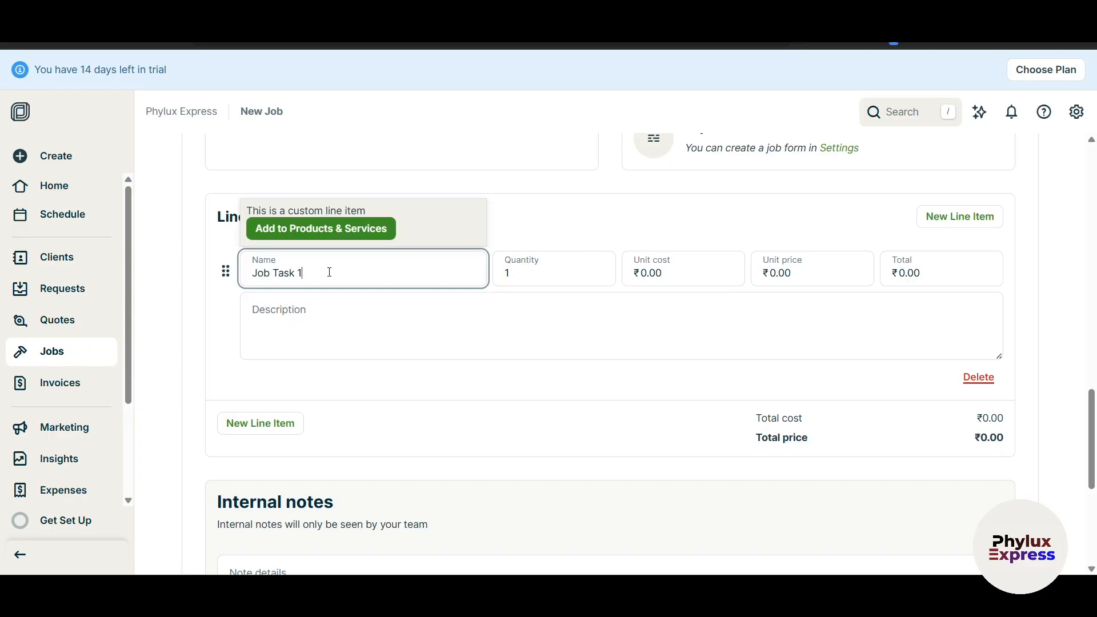
pyautogui.scroll(1, 329, 271)
pyautogui.click(377, 379)
pyautogui.scroll(-1, 371, 394)
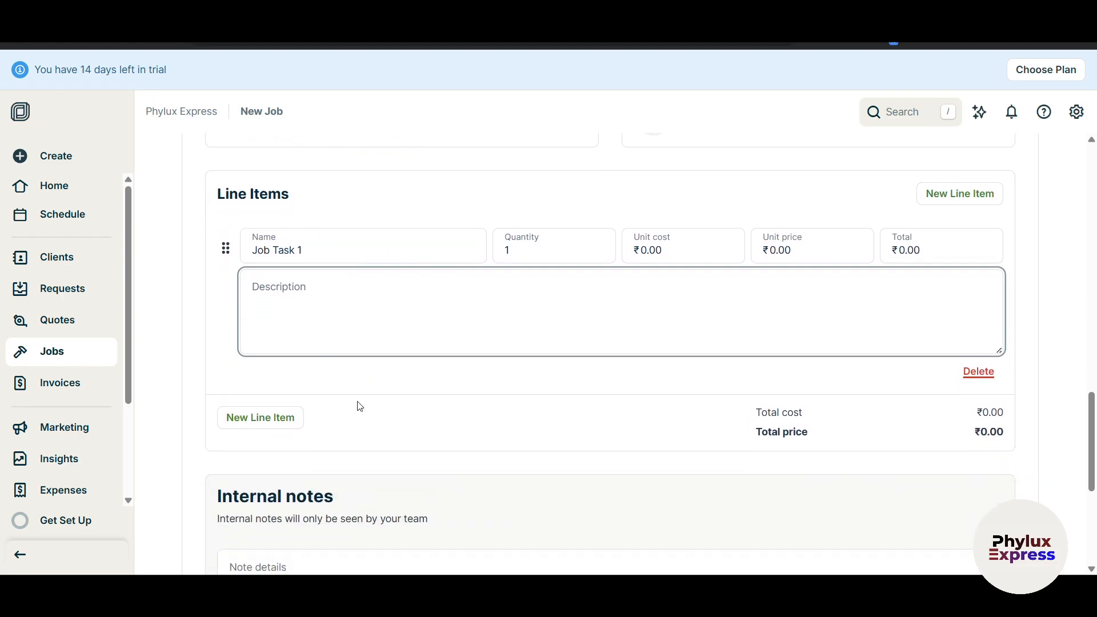
pyautogui.click(263, 370)
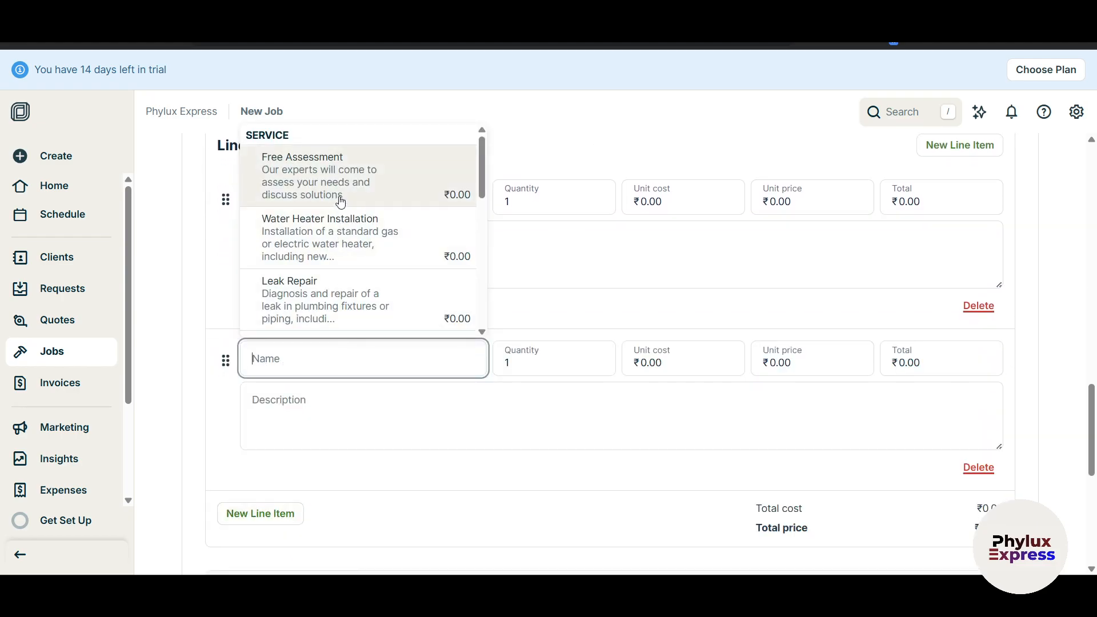
pyautogui.click(336, 178)
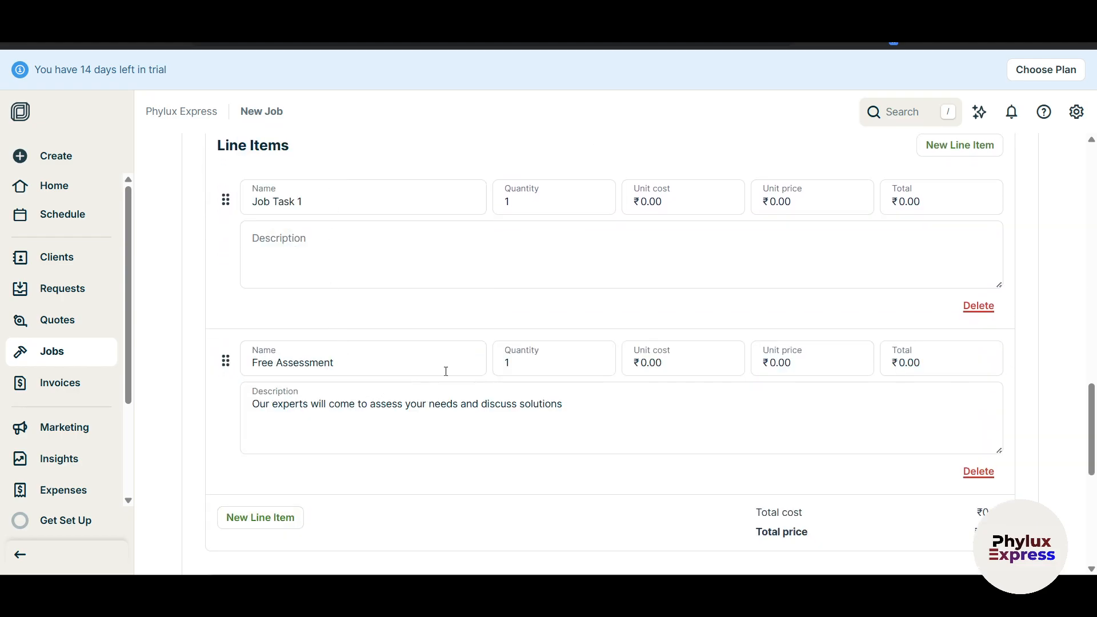
# Set Job Task 1's unit cost to ₹100.
pyautogui.click(648, 205)
pyautogui.press('BackSpace')
pyautogui.write('100')
pyautogui.click(645, 363)
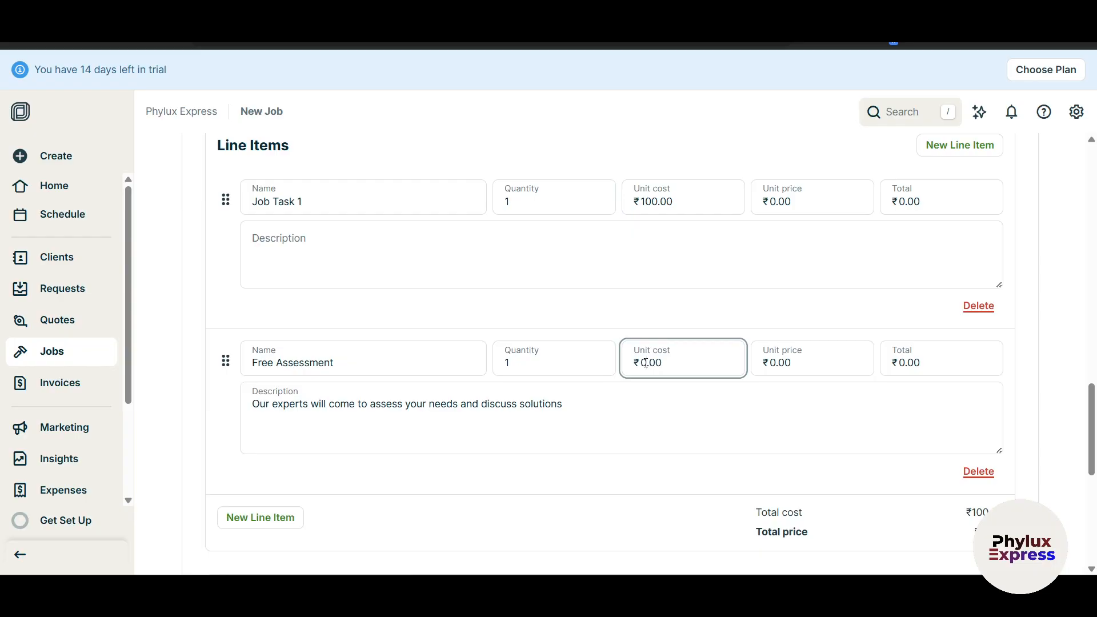
pyautogui.scroll(1, 836, 311)
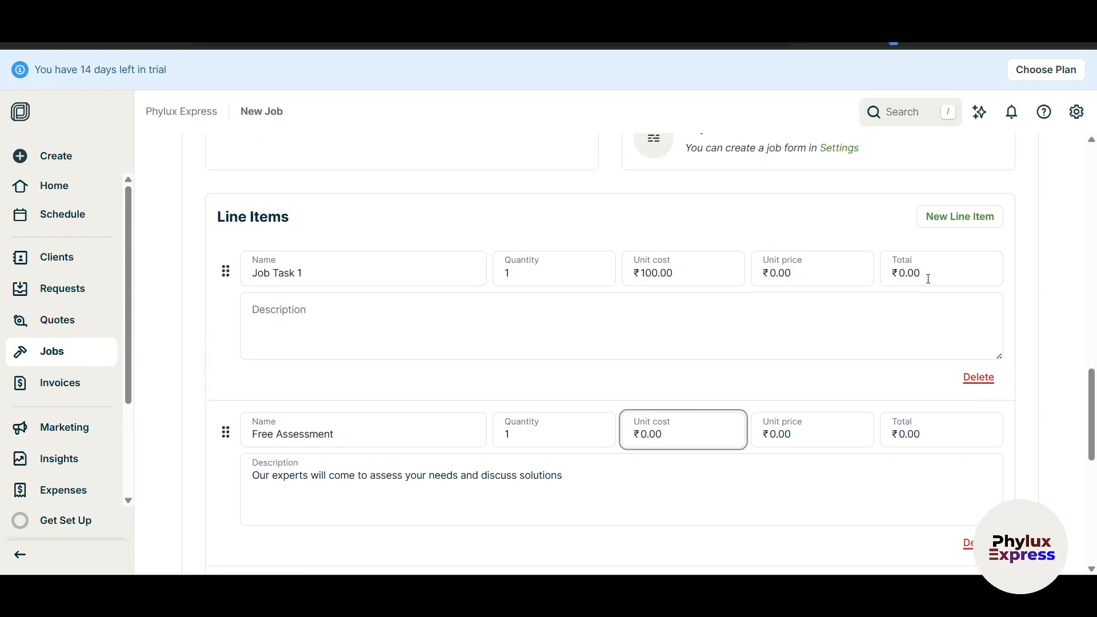
pyautogui.scroll(-5, 925, 349)
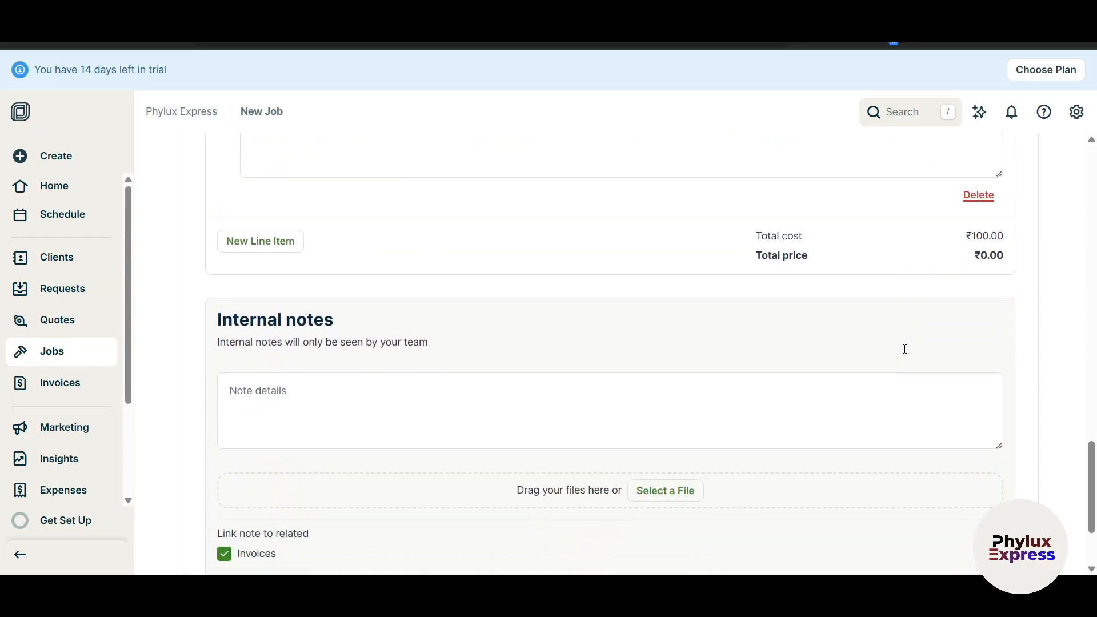
# Save the Benz job via Save Job in the Save And... menu.
pyautogui.scroll(-2, 462, 367)
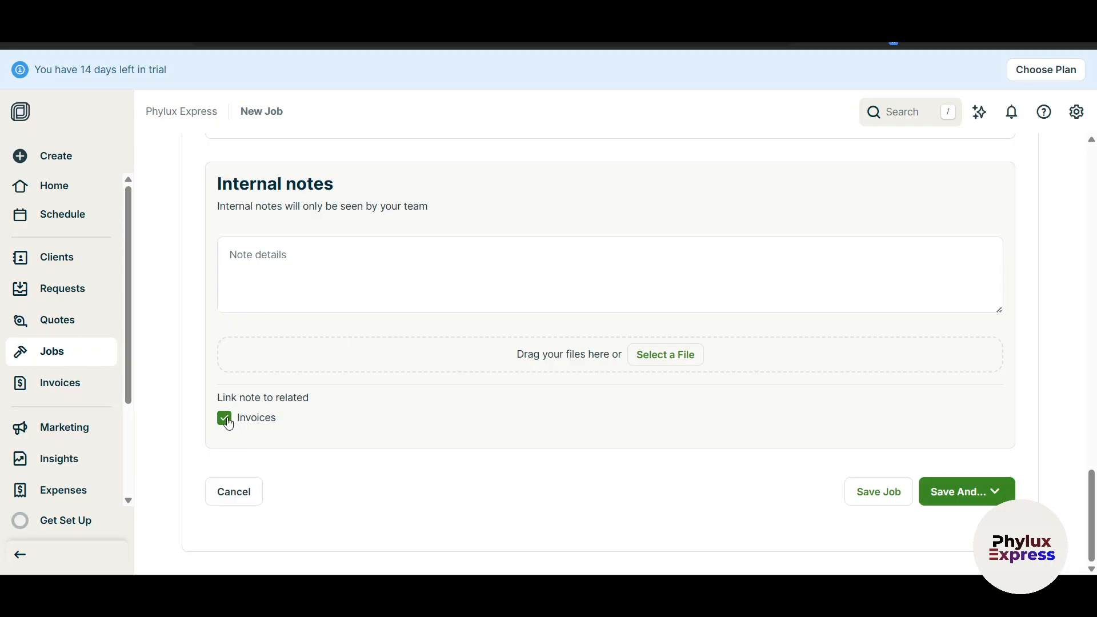
pyautogui.scroll(4, 276, 409)
pyautogui.scroll(-4, 280, 409)
pyautogui.click(1001, 493)
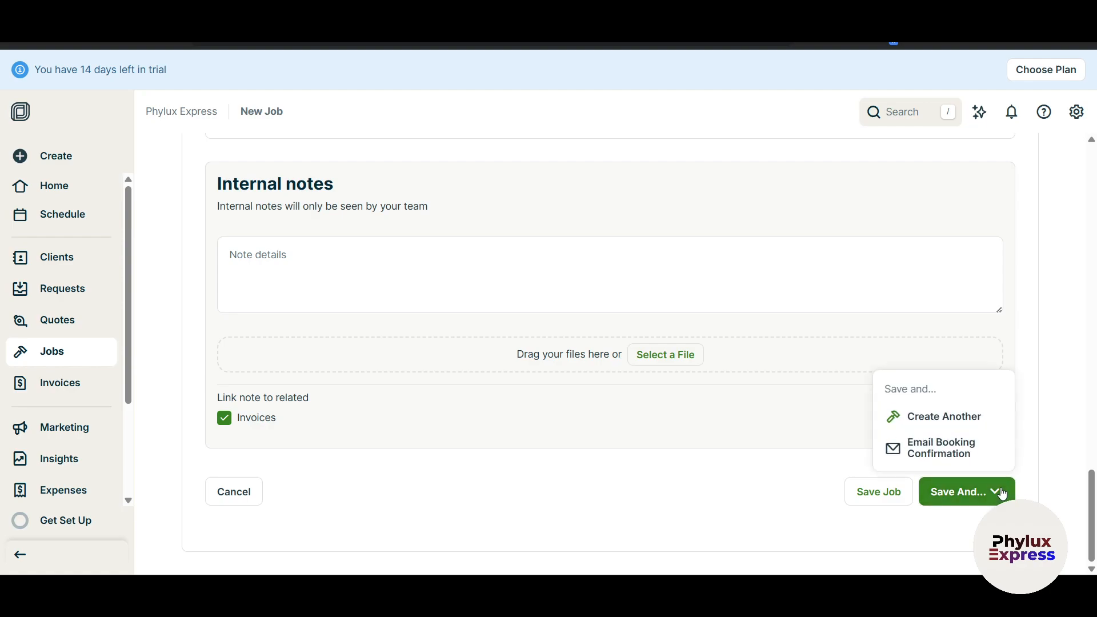
pyautogui.click(874, 496)
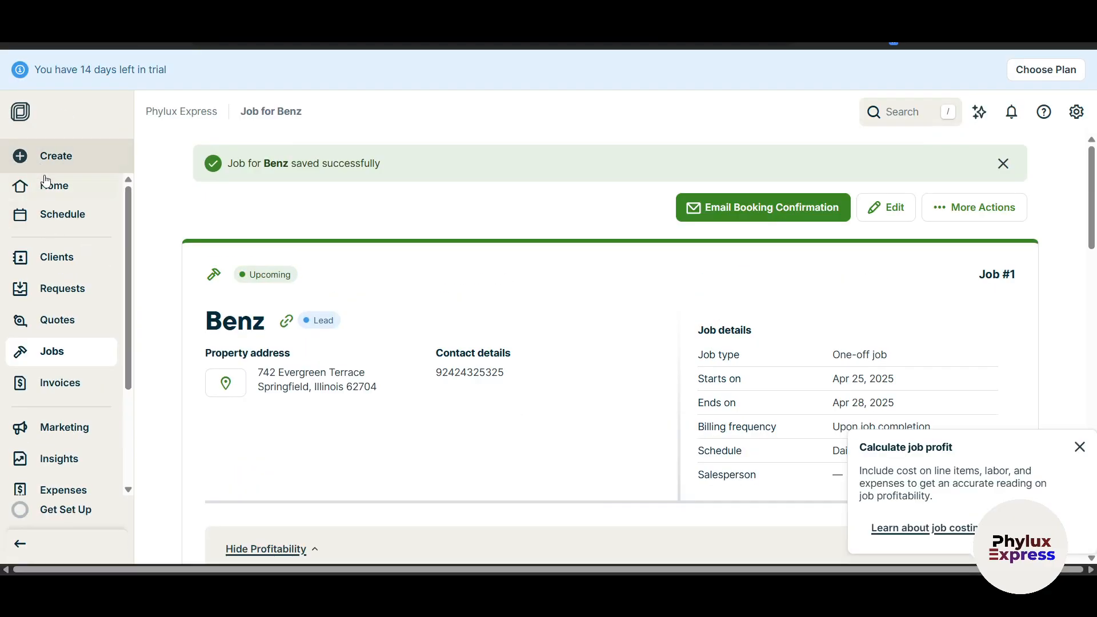
# Visit the Home dashboard, then open the Jobs list showing Benz job #1 as Upcoming.
pyautogui.click(47, 181)
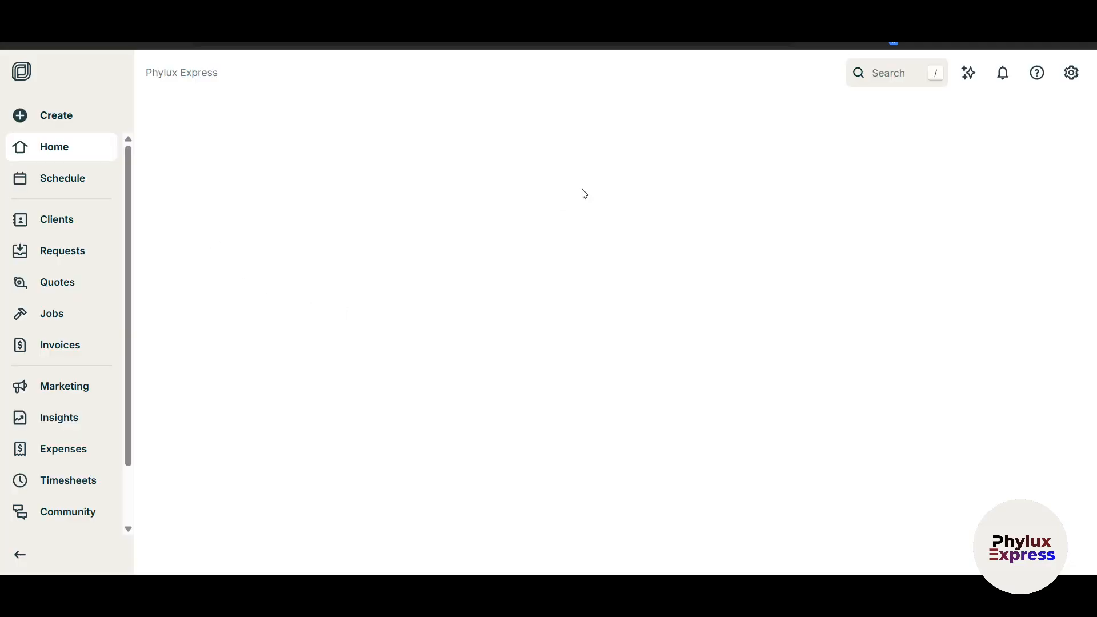
pyautogui.scroll(-3, 713, 398)
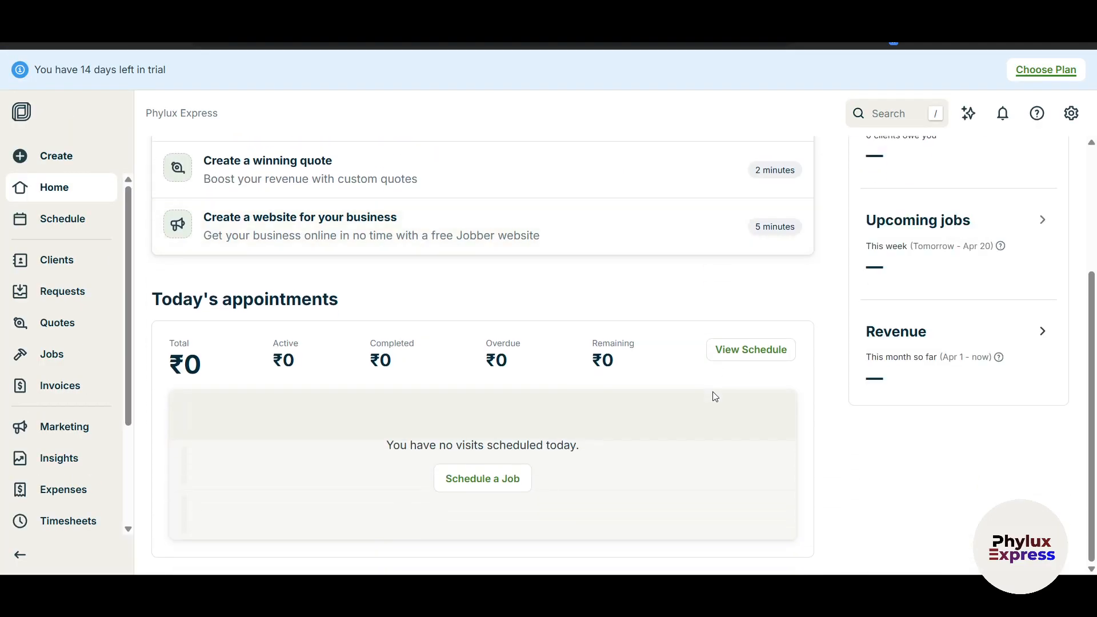
pyautogui.scroll(3, 774, 433)
pyautogui.scroll(-3, 773, 433)
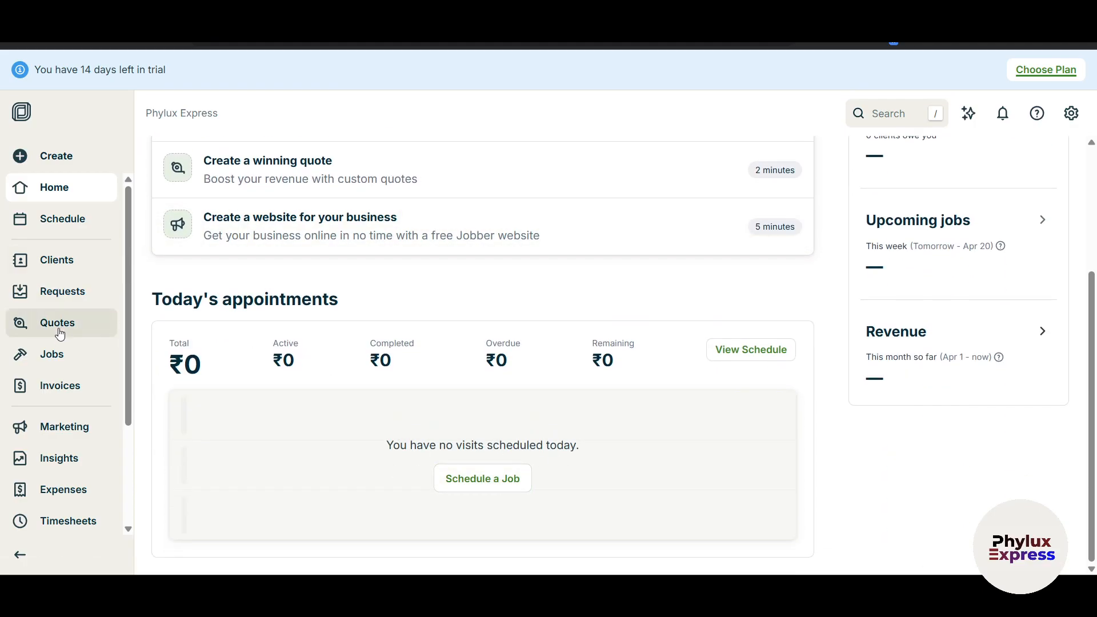
pyautogui.click(51, 353)
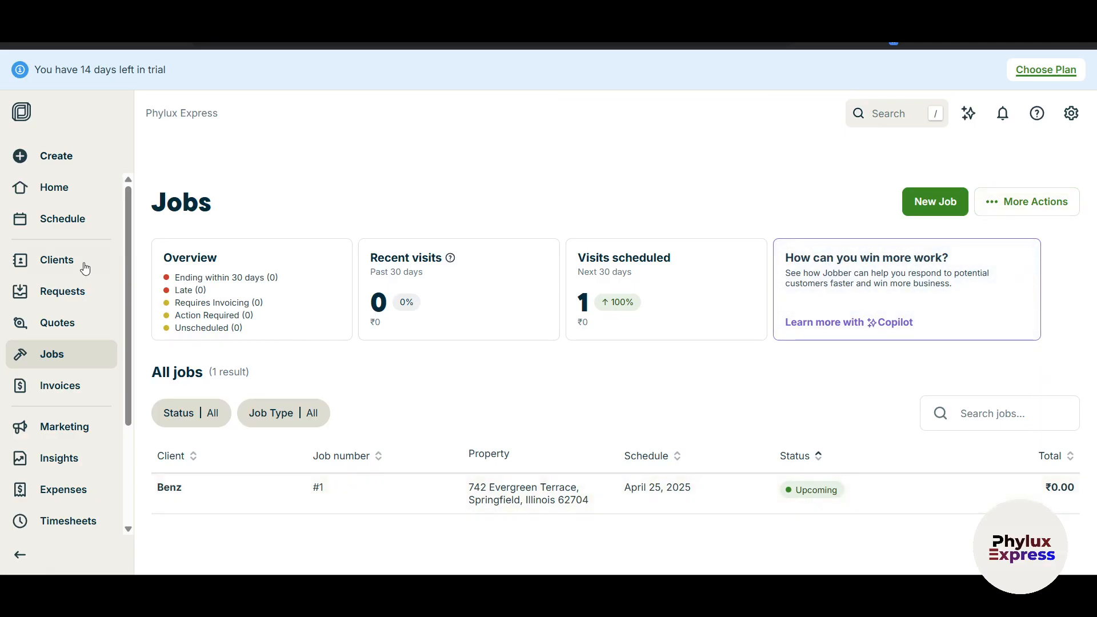
# Show the April 2025 month calendar and bring up the Add to April 19 menu.
pyautogui.click(63, 220)
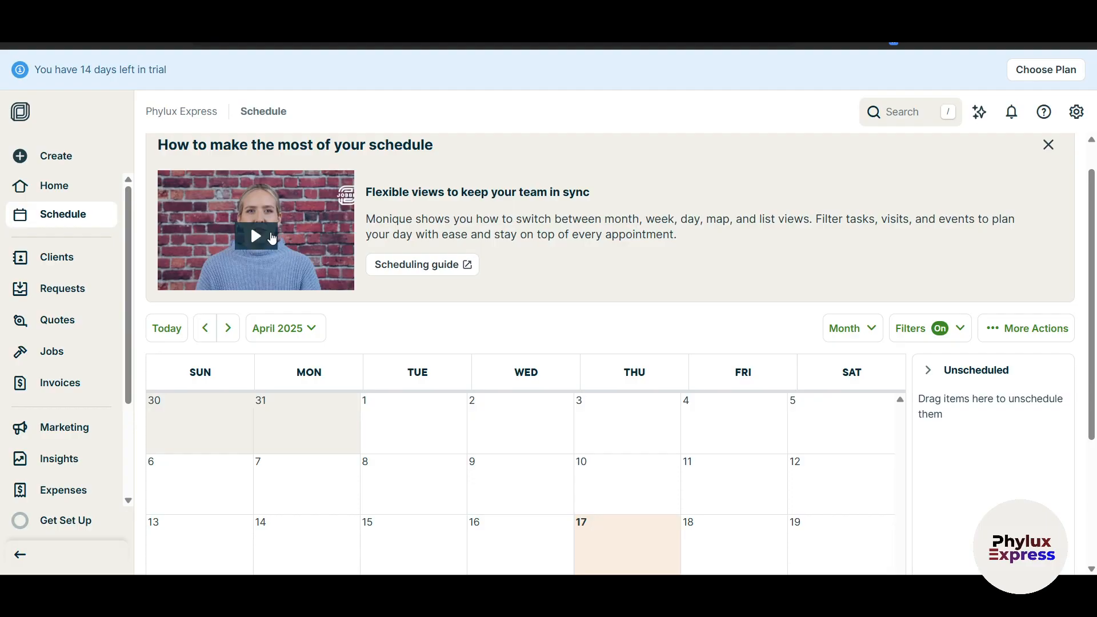
pyautogui.scroll(-3, 578, 347)
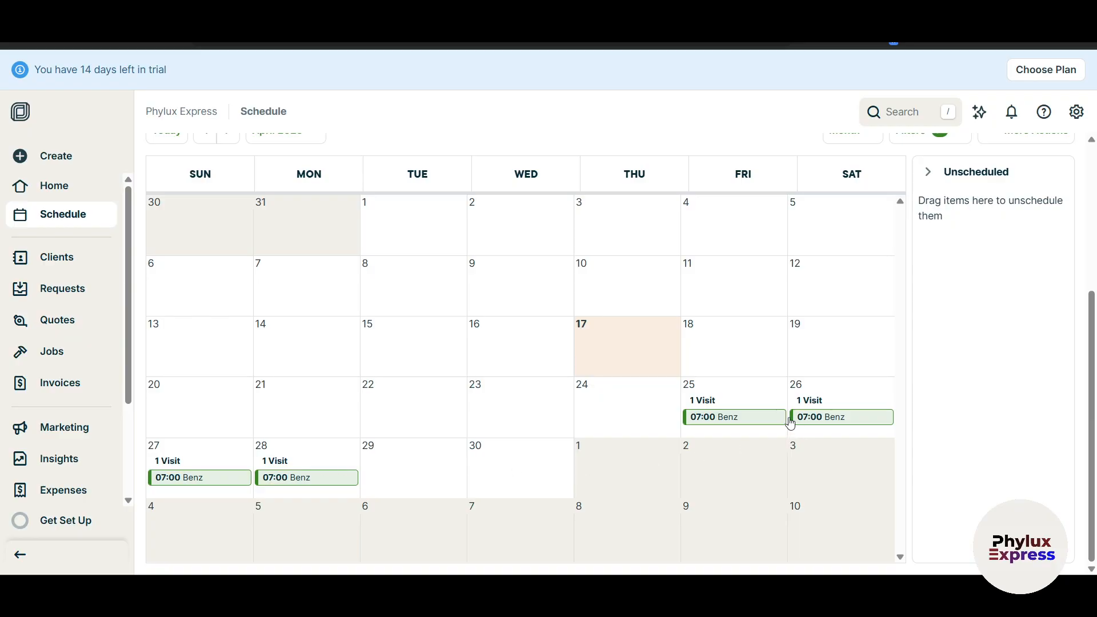
pyautogui.scroll(1, 294, 458)
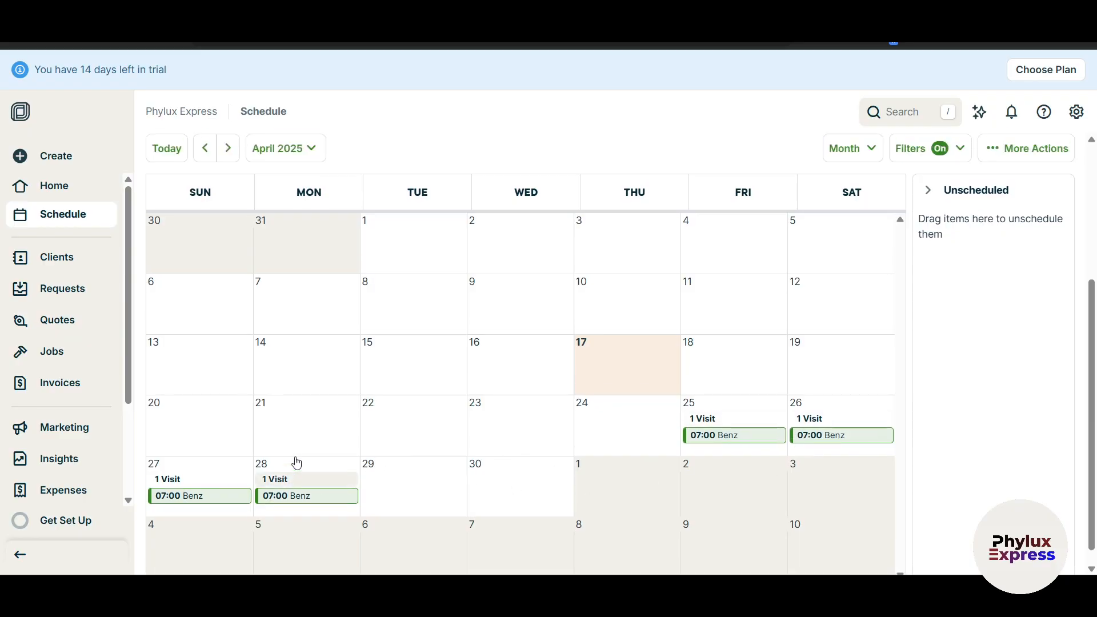
pyautogui.scroll(-1, 521, 427)
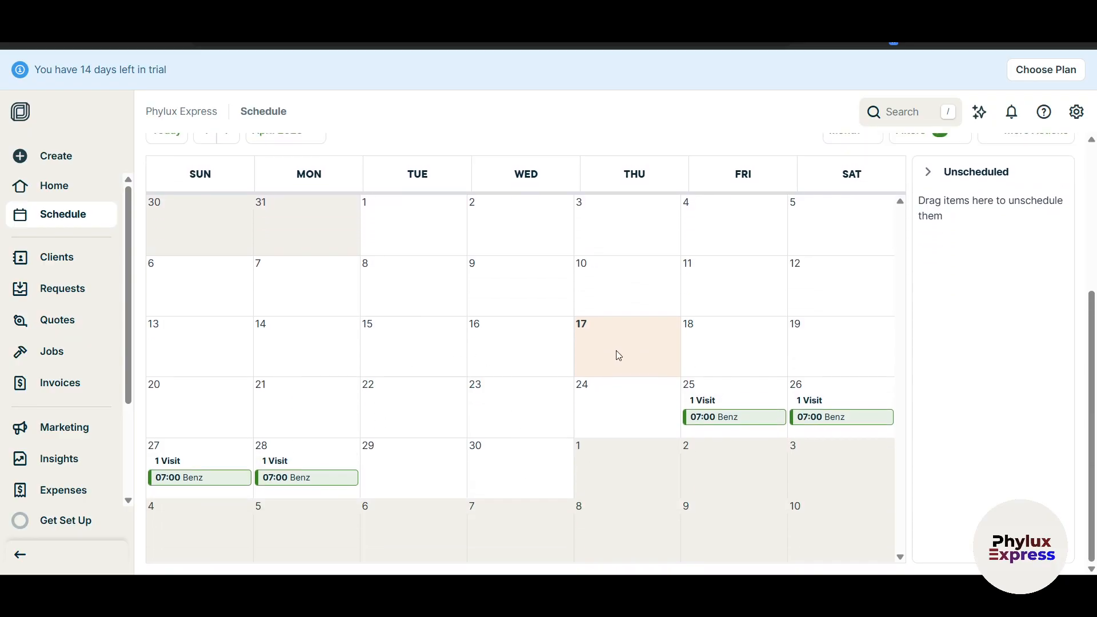
pyautogui.click(812, 343)
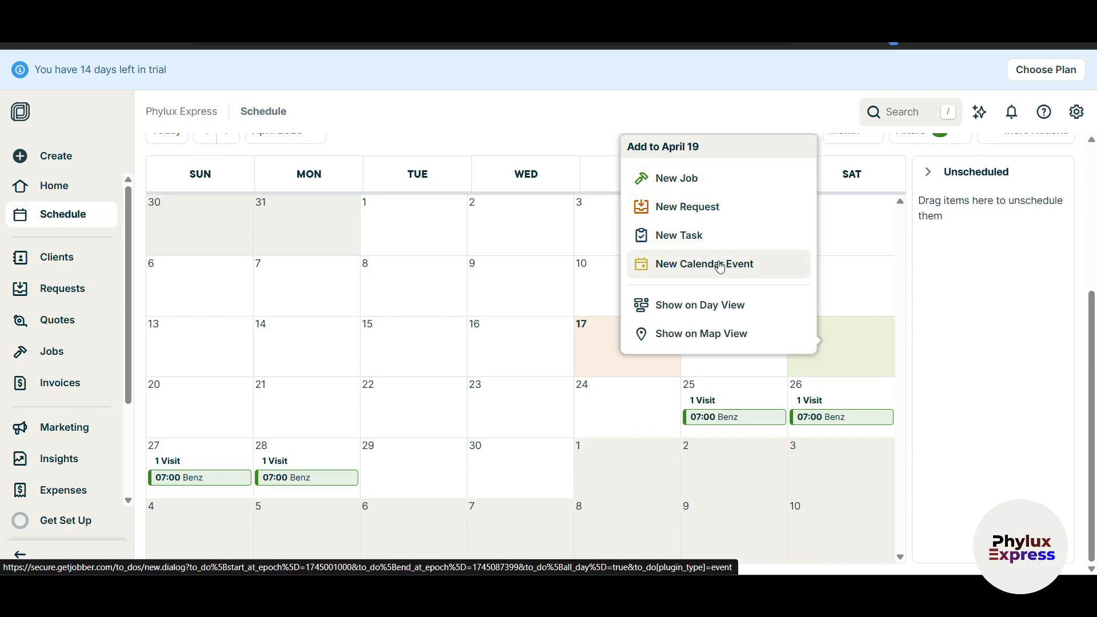
pyautogui.click(669, 181)
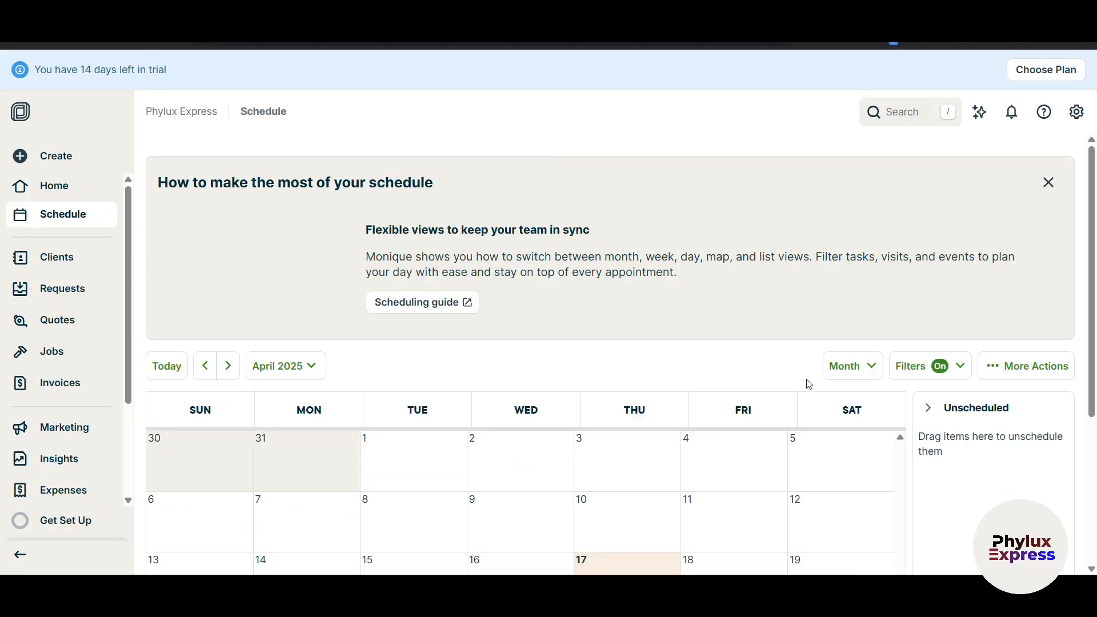
pyautogui.scroll(-4, 811, 391)
pyautogui.click(824, 348)
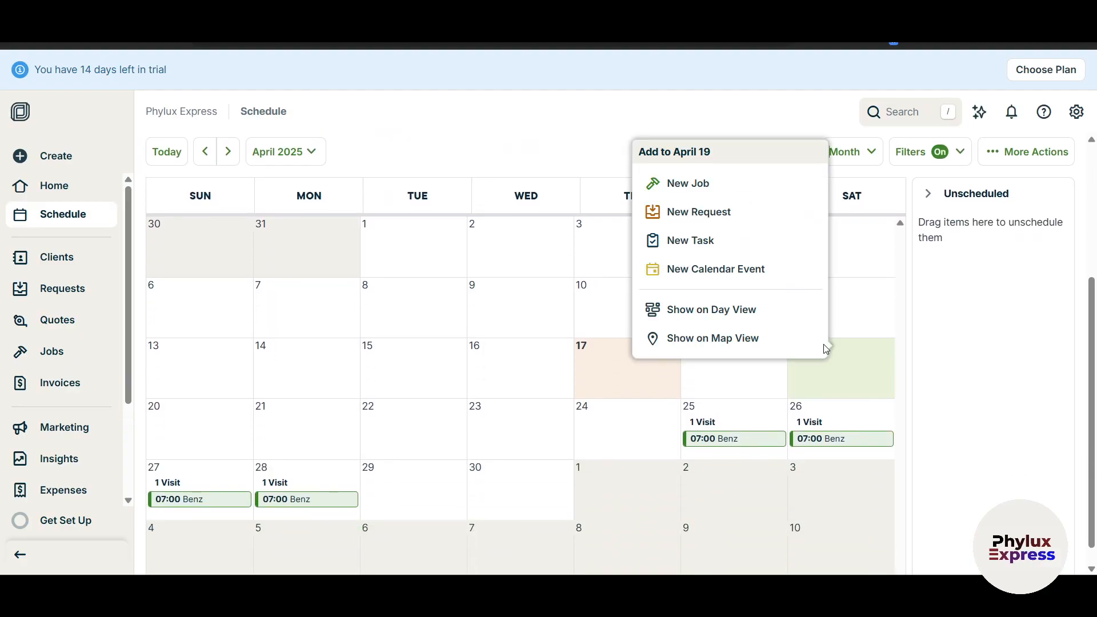
# Start a new request on April 19 for the client Benz.
pyautogui.click(693, 213)
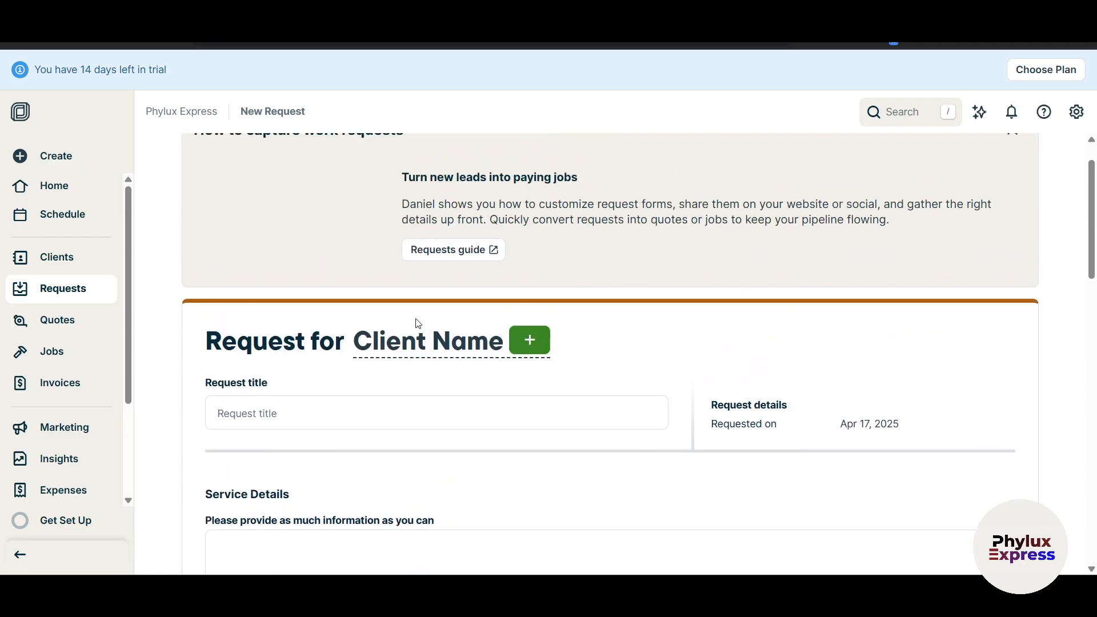
pyautogui.click(526, 269)
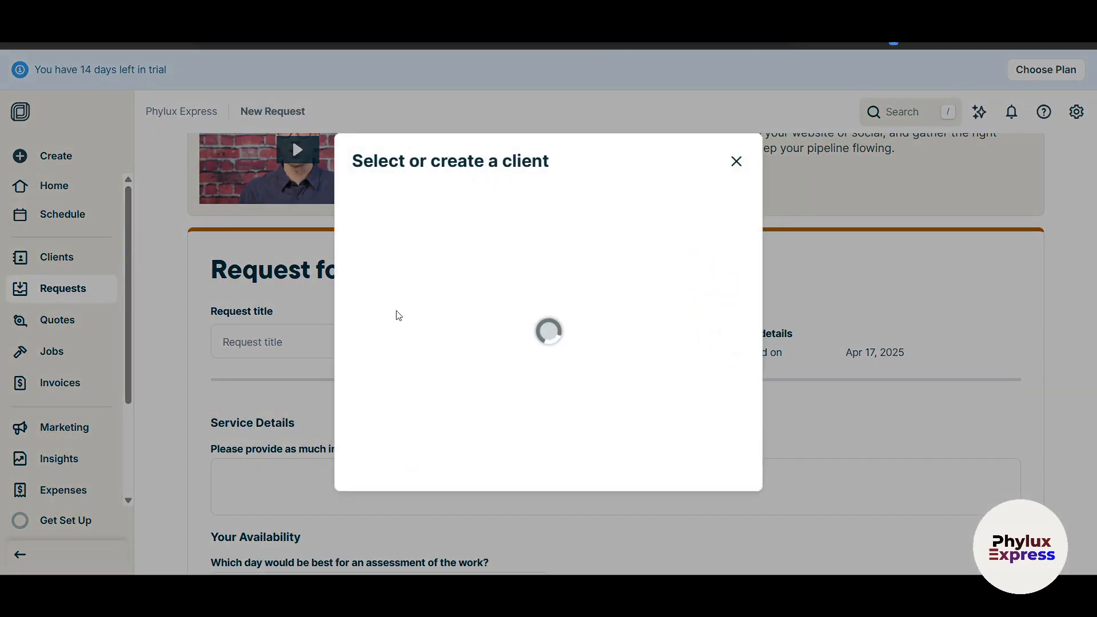
pyautogui.click(460, 284)
pyautogui.scroll(-3, 514, 314)
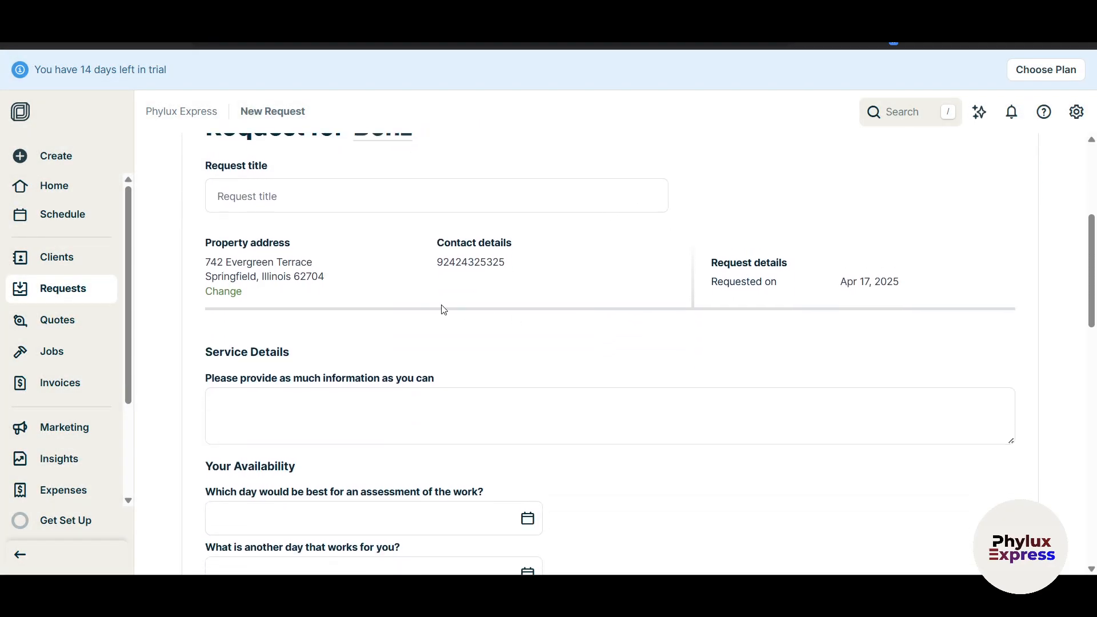
pyautogui.scroll(-3, 448, 311)
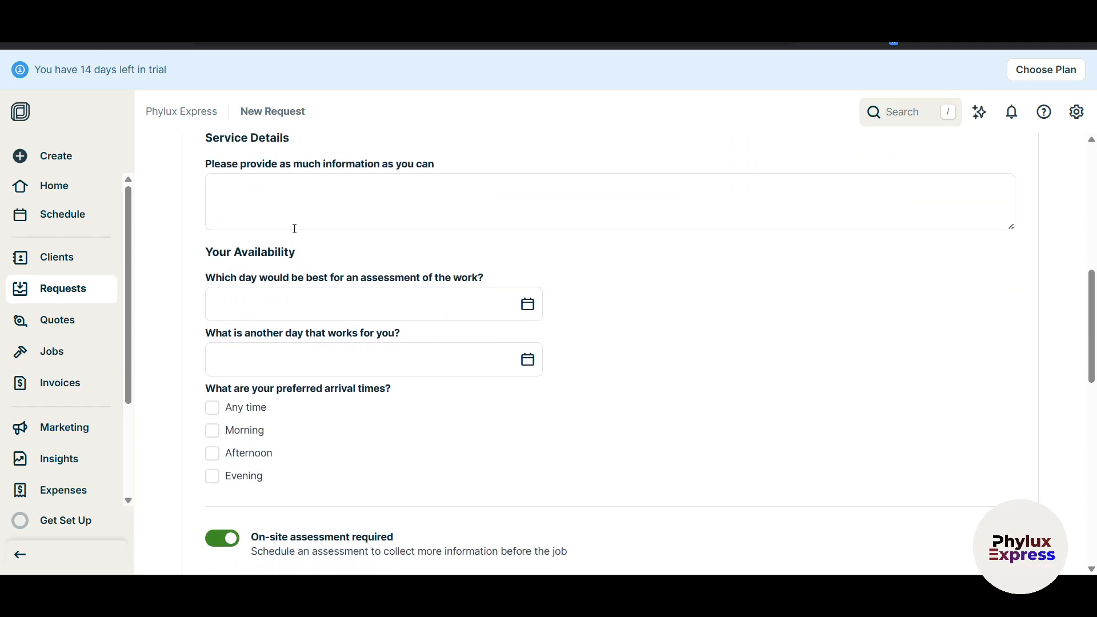
pyautogui.scroll(1, 294, 228)
# Review the request form's Service Details and arrival times fields.
pyautogui.click(314, 270)
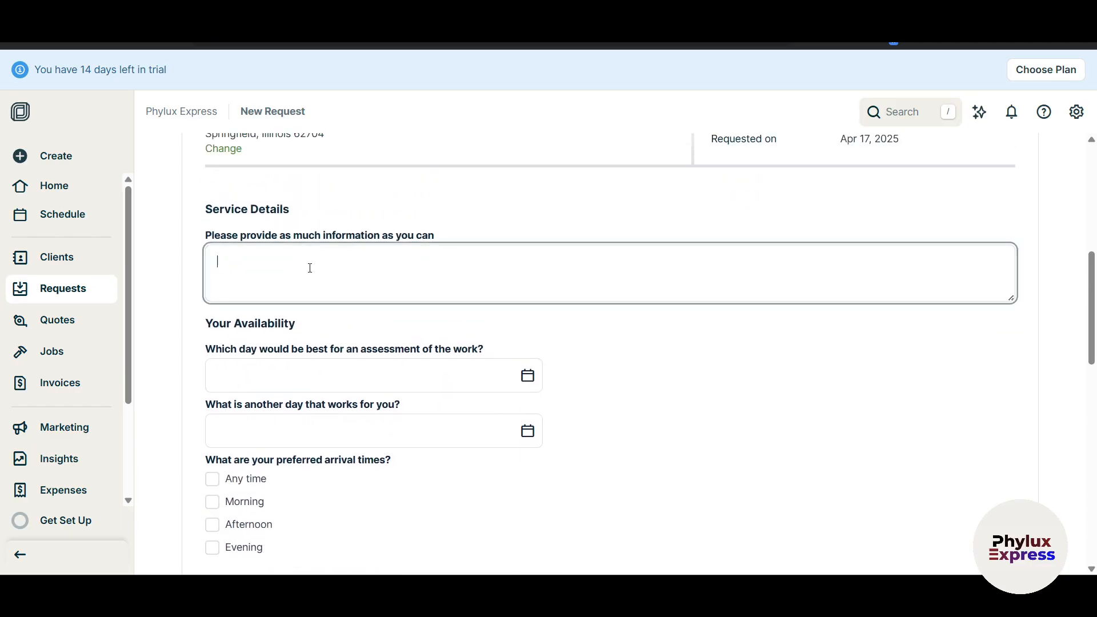
pyautogui.scroll(-2, 704, 301)
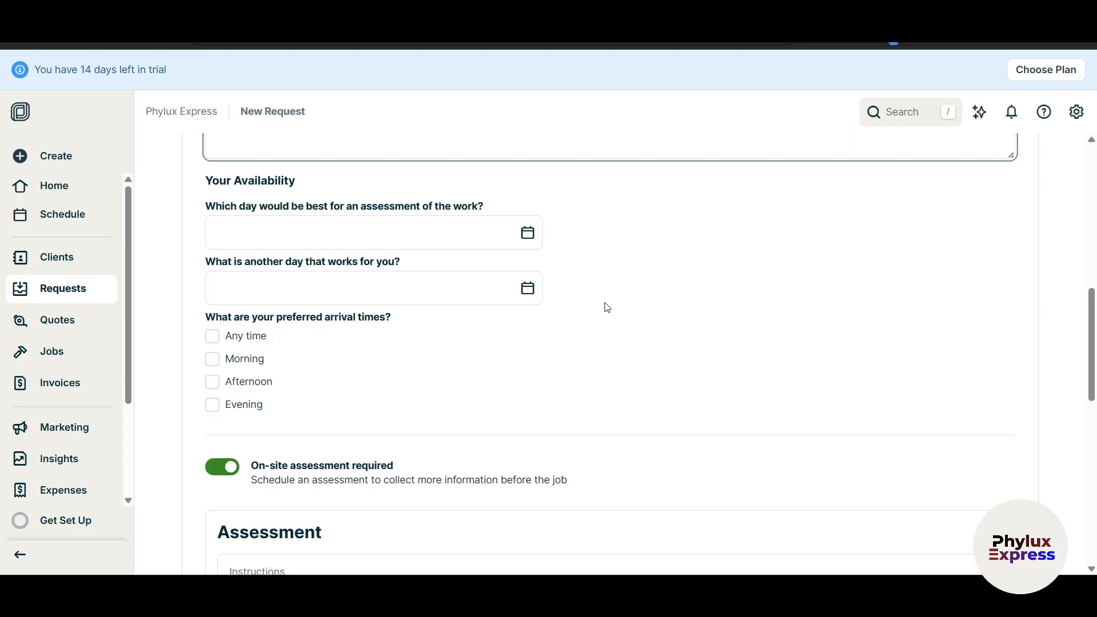
pyautogui.scroll(1, 604, 307)
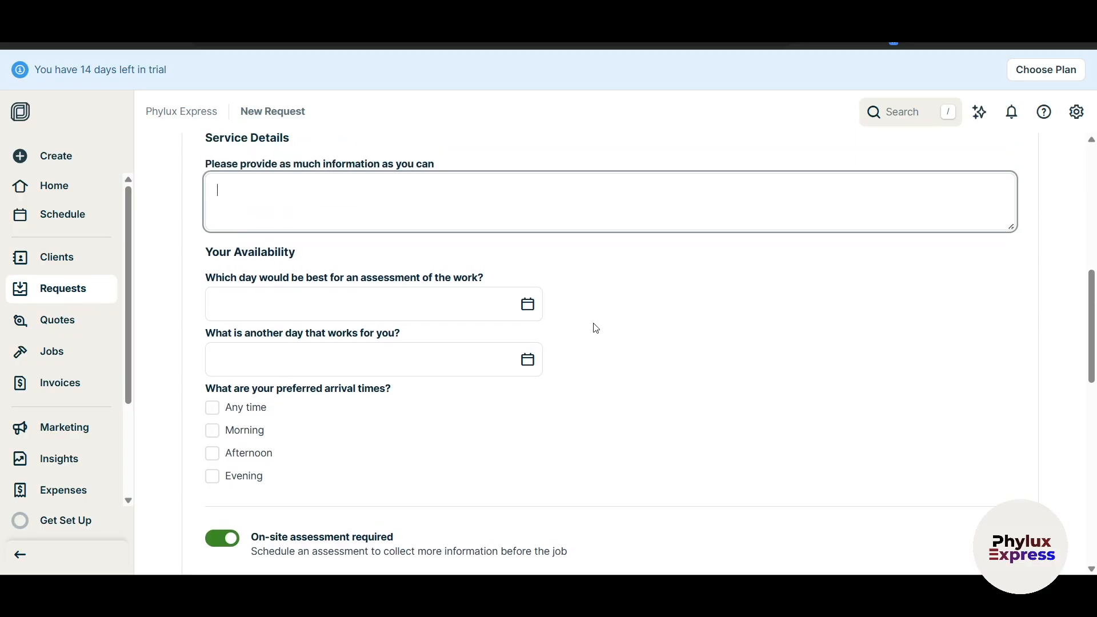
pyautogui.scroll(2, 585, 343)
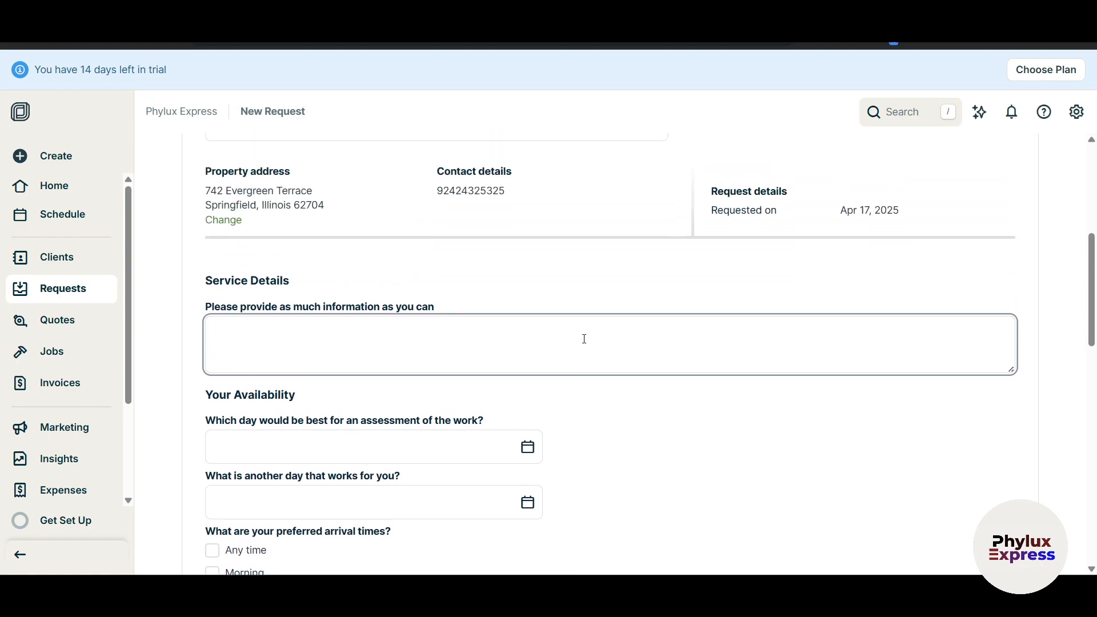
pyautogui.scroll(-3, 585, 339)
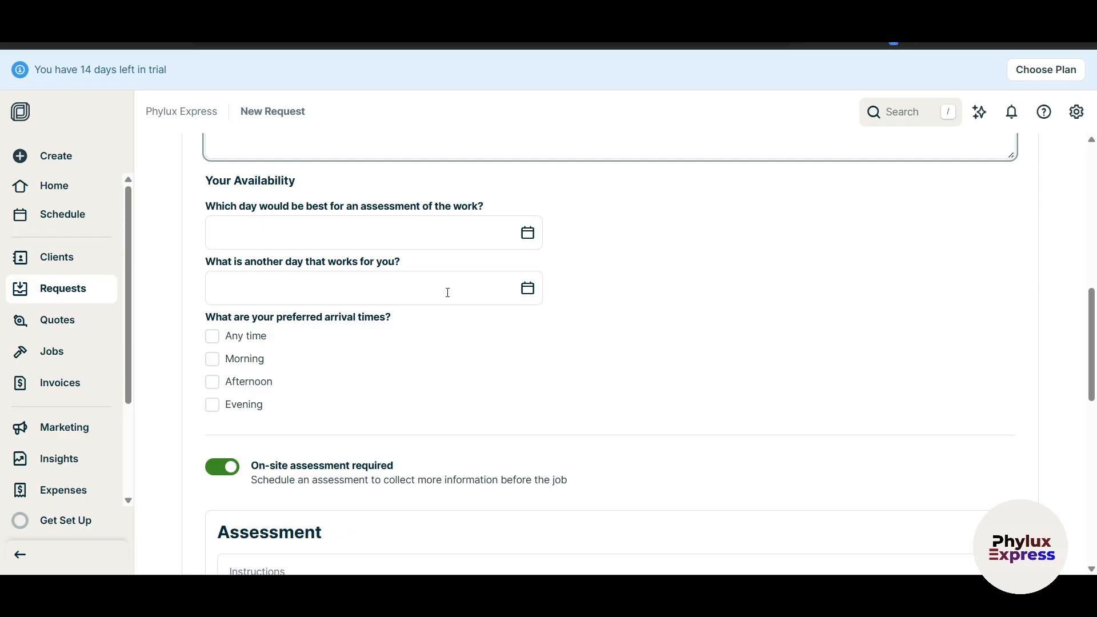
pyautogui.scroll(-1, 549, 336)
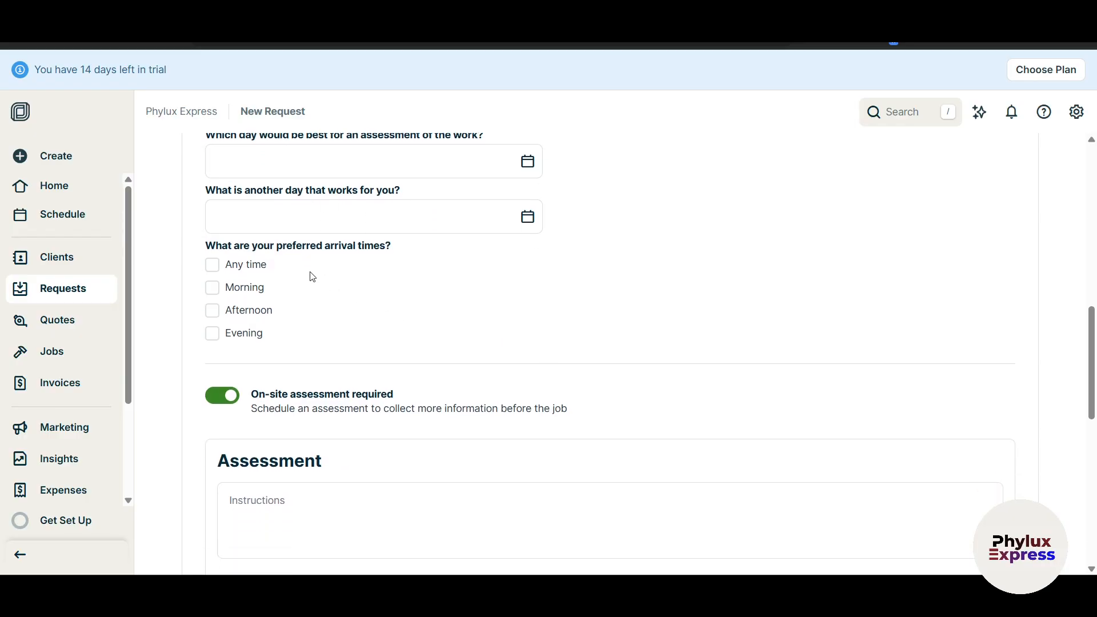
pyautogui.moveTo(322, 246); pyautogui.dragTo(427, 252)
pyautogui.click(562, 301)
pyautogui.scroll(5, 314, 399)
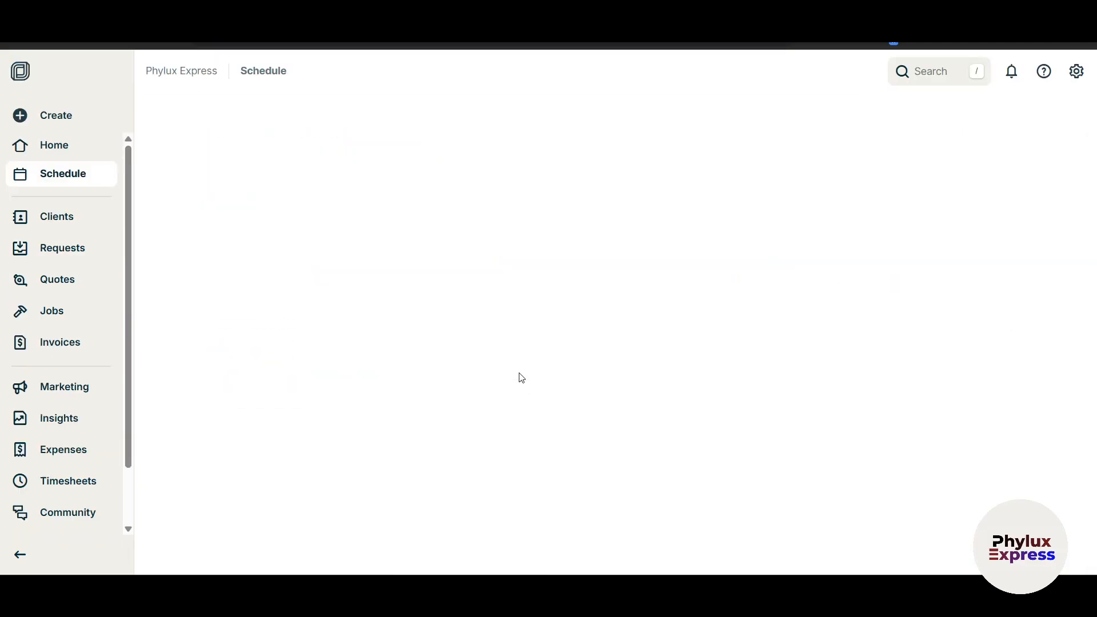
# From the month calendar's April 19 cell, create a new all-day task dated Apr 19, 2025.
pyautogui.scroll(-4, 851, 455)
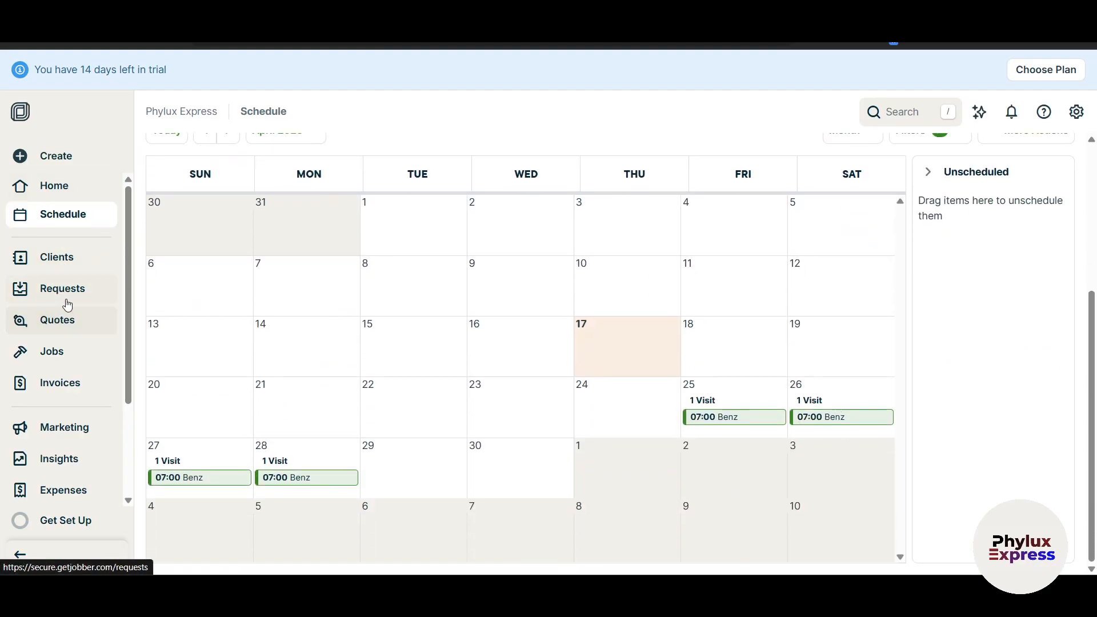
pyautogui.scroll(1, 588, 480)
pyautogui.scroll(-1, 764, 475)
pyautogui.click(819, 350)
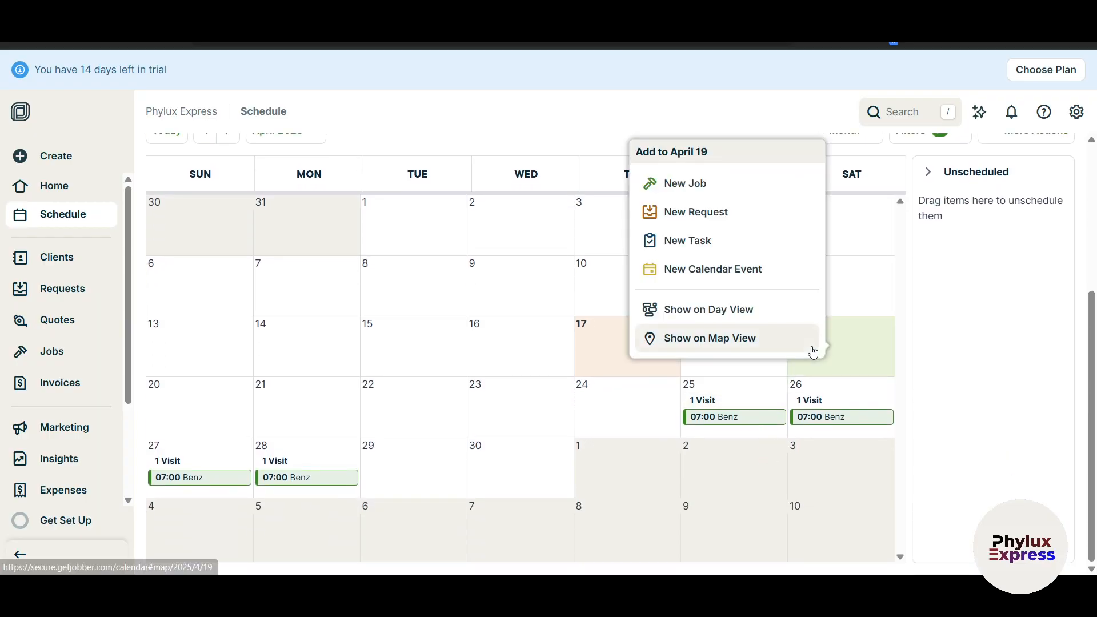
pyautogui.click(733, 246)
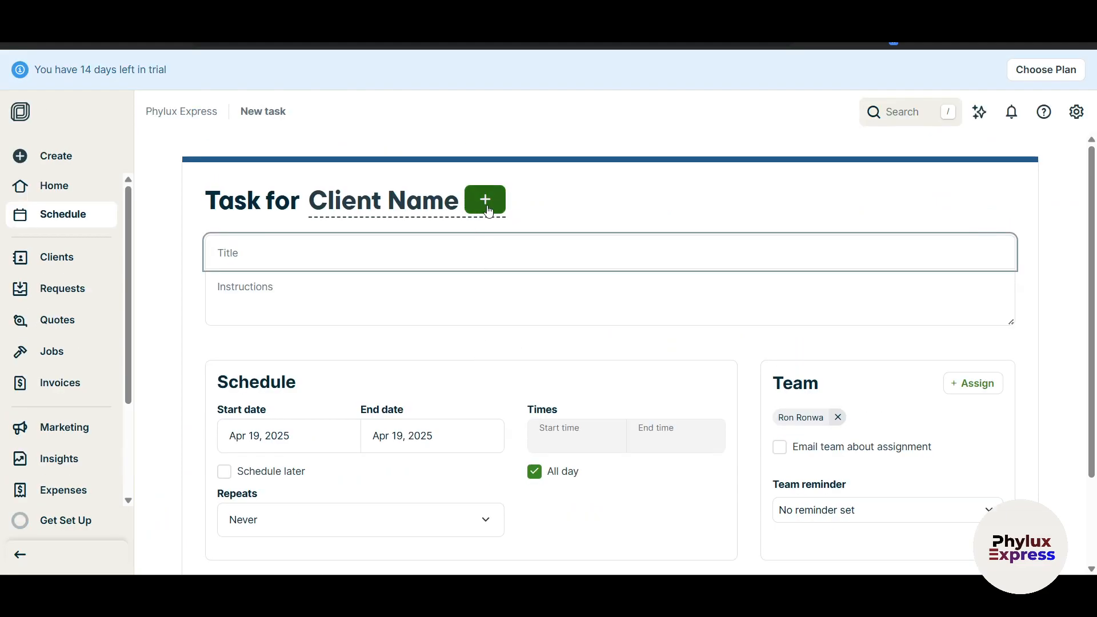
# Select Benz as the task's client, filling in the property address and contact details.
pyautogui.click(487, 201)
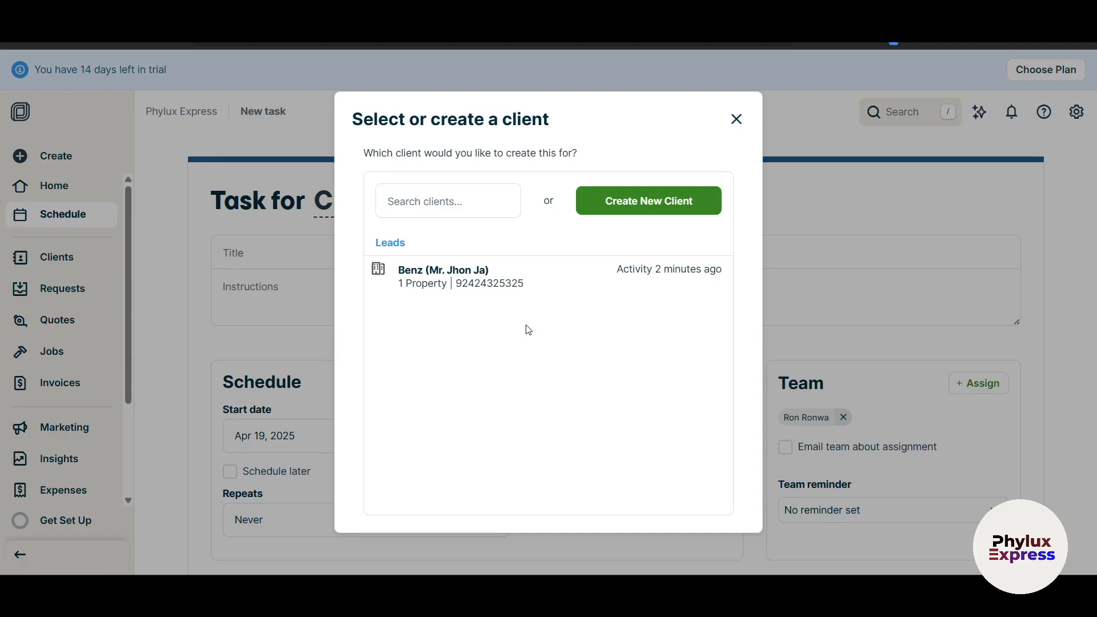
pyautogui.click(518, 287)
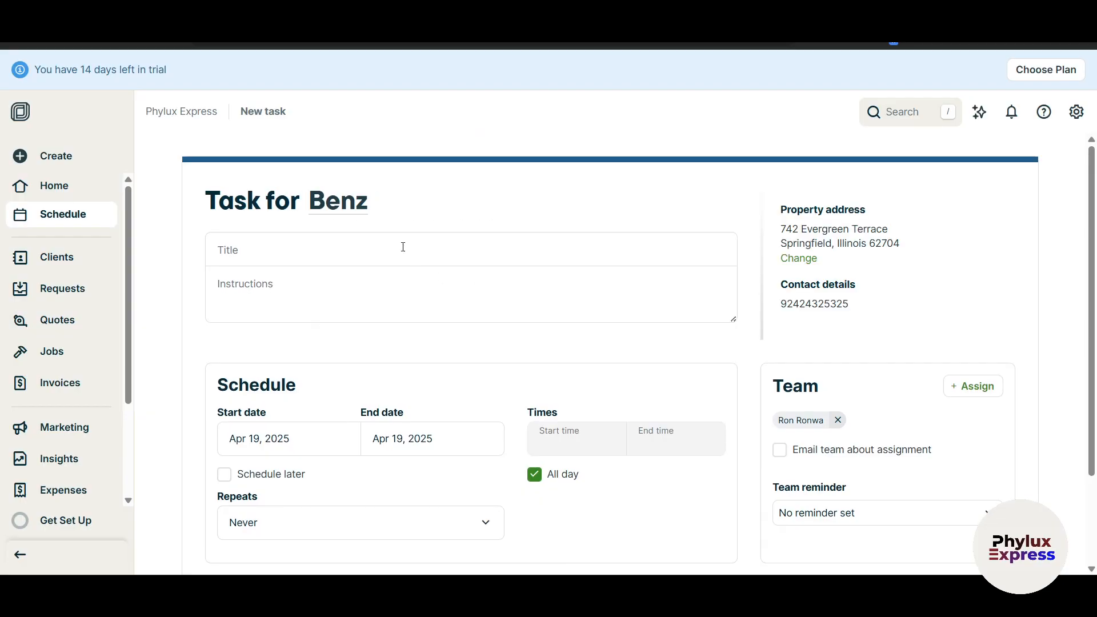
pyautogui.scroll(-1, 311, 276)
# Move into the task's Title field and then its Instructions field.
pyautogui.click(284, 181)
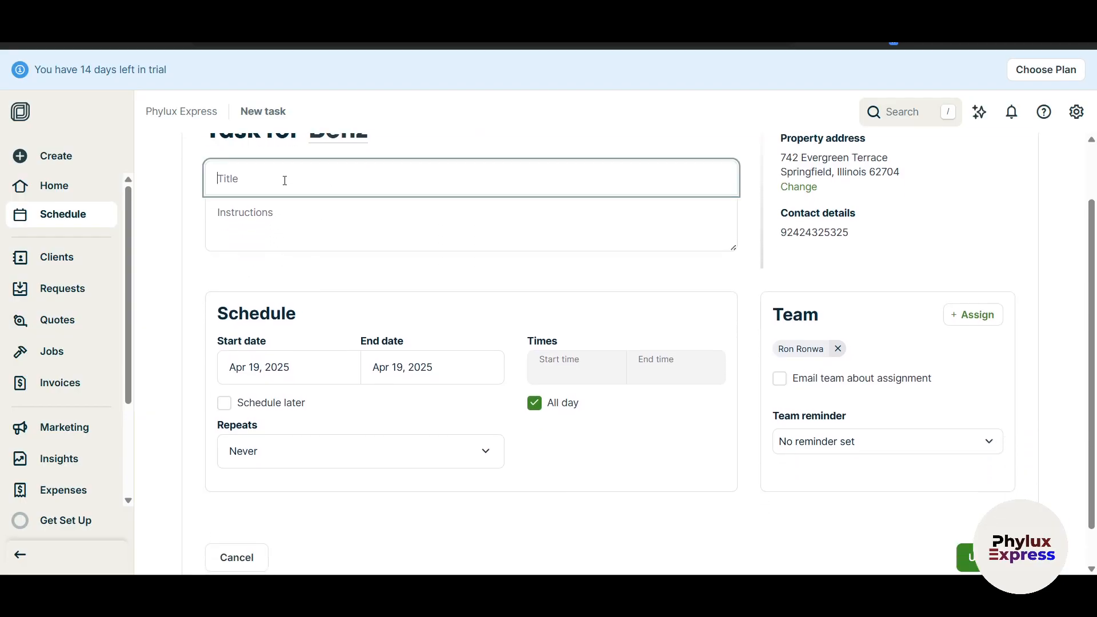
pyautogui.click(311, 222)
pyautogui.scroll(-1, 375, 299)
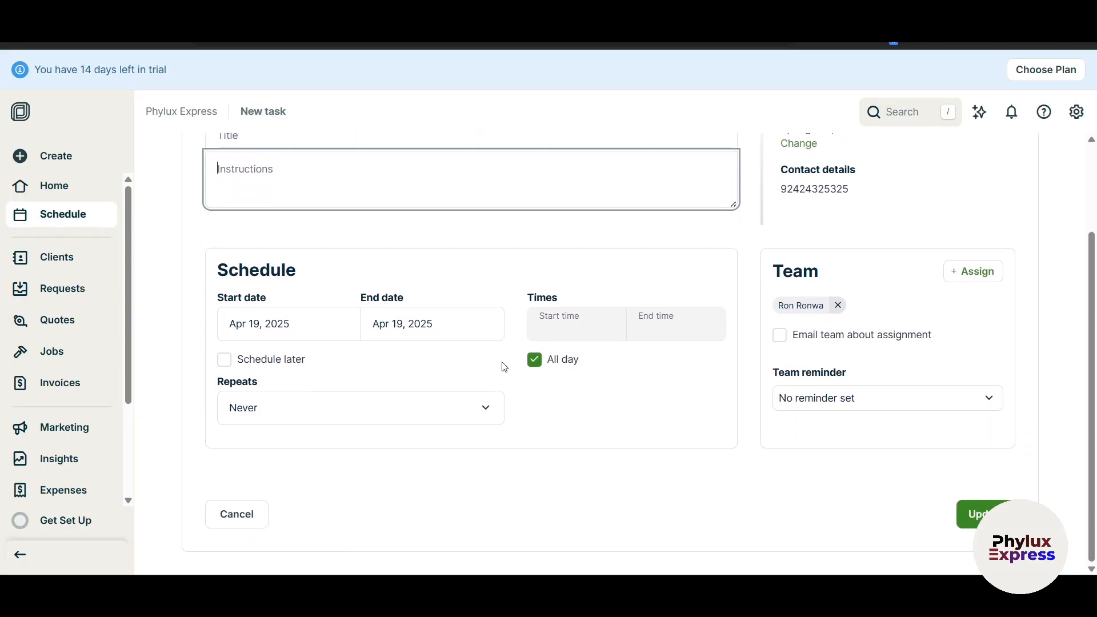
pyautogui.scroll(1, 651, 382)
pyautogui.scroll(-1, 651, 384)
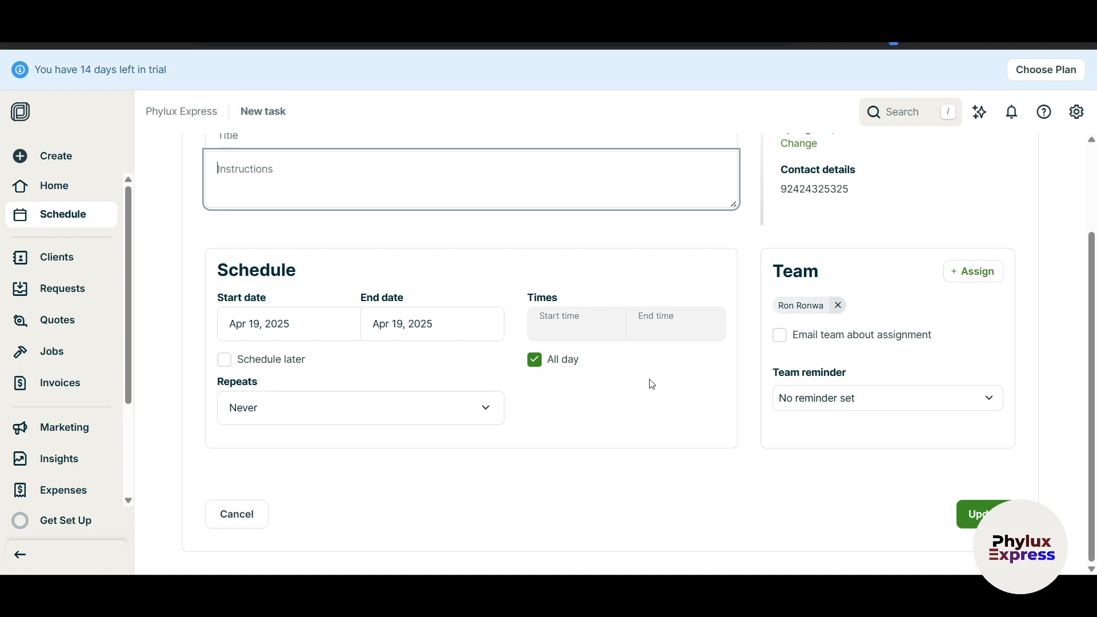
# Check the task's repeat options and leave repeating set to Never.
pyautogui.scroll(2, 649, 382)
pyautogui.scroll(-2, 649, 382)
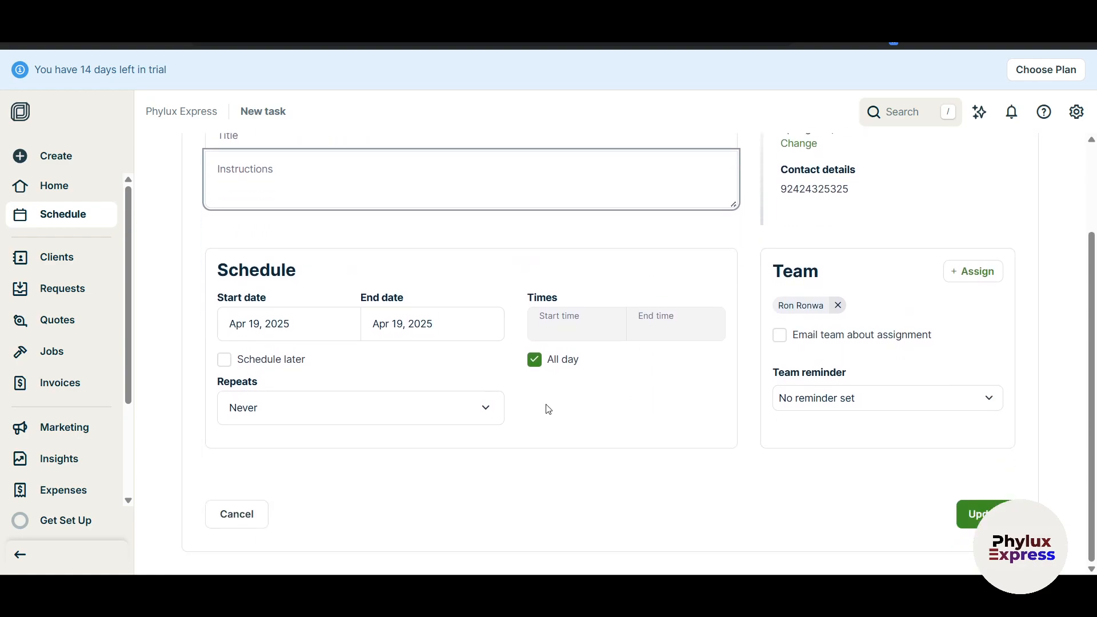
pyautogui.click(464, 420)
pyautogui.click(612, 394)
pyautogui.scroll(2, 634, 433)
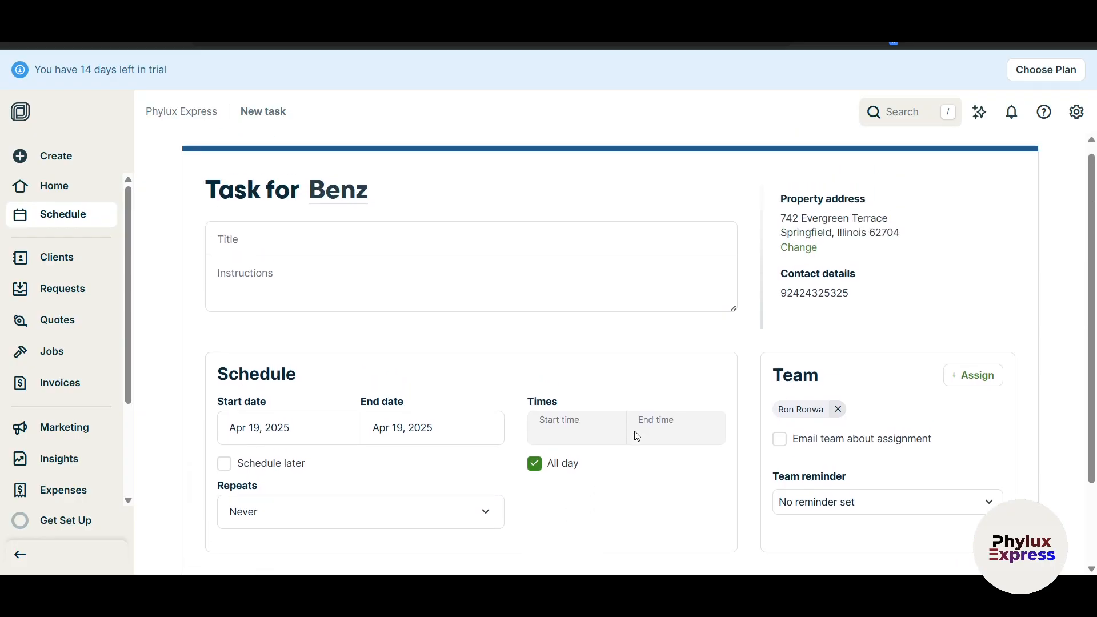
pyautogui.scroll(-2, 743, 410)
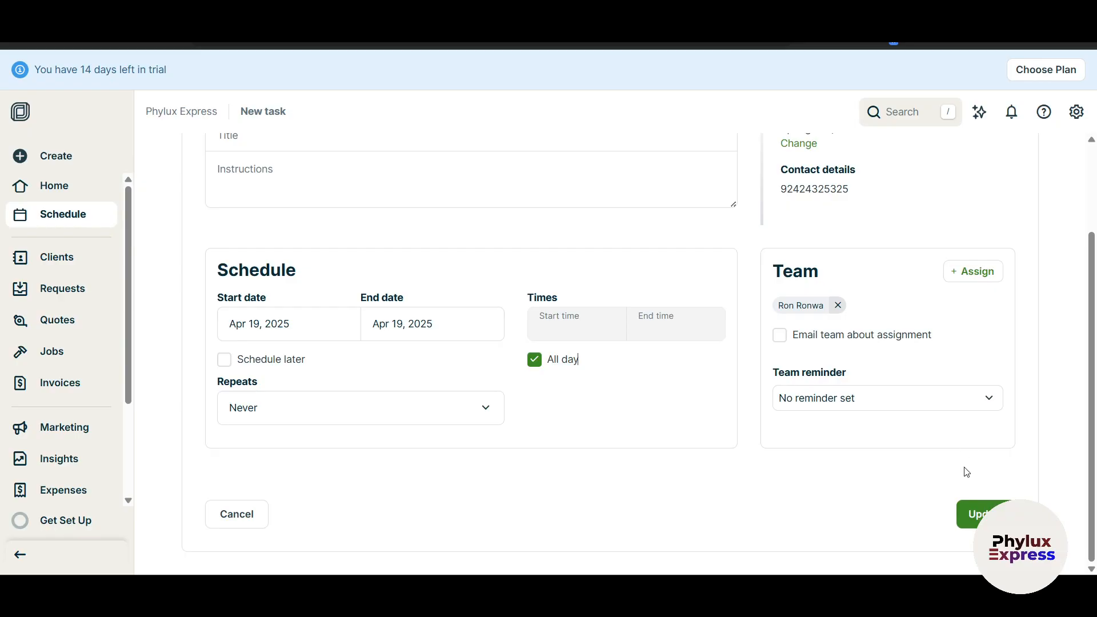
# Give the task the required title 'Task 1' and save it for April 19.
pyautogui.click(982, 512)
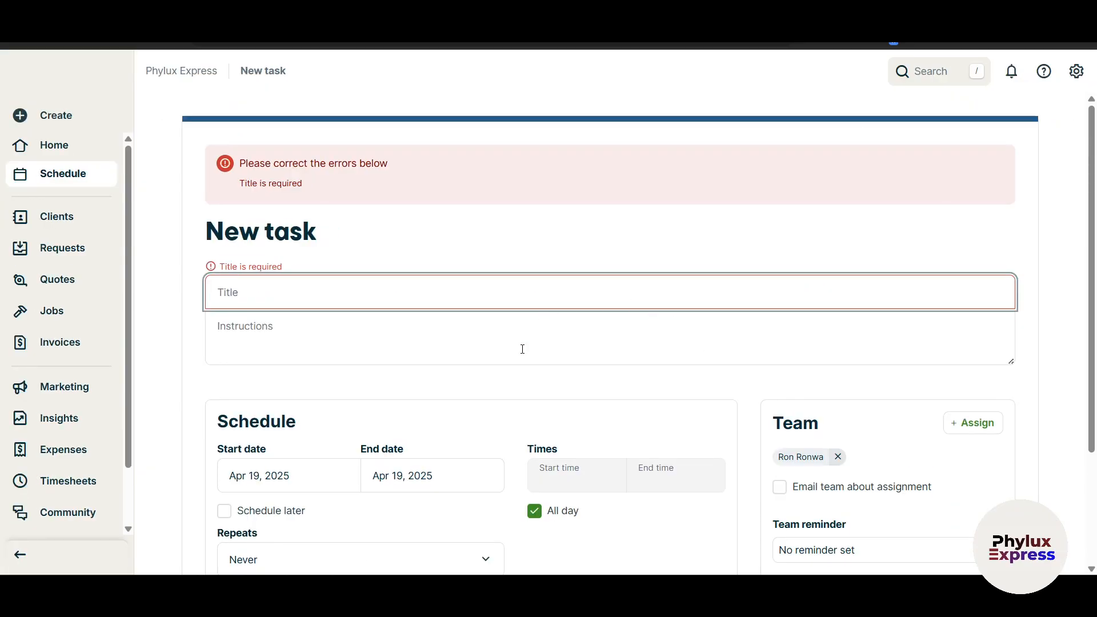
pyautogui.write('Task 1')
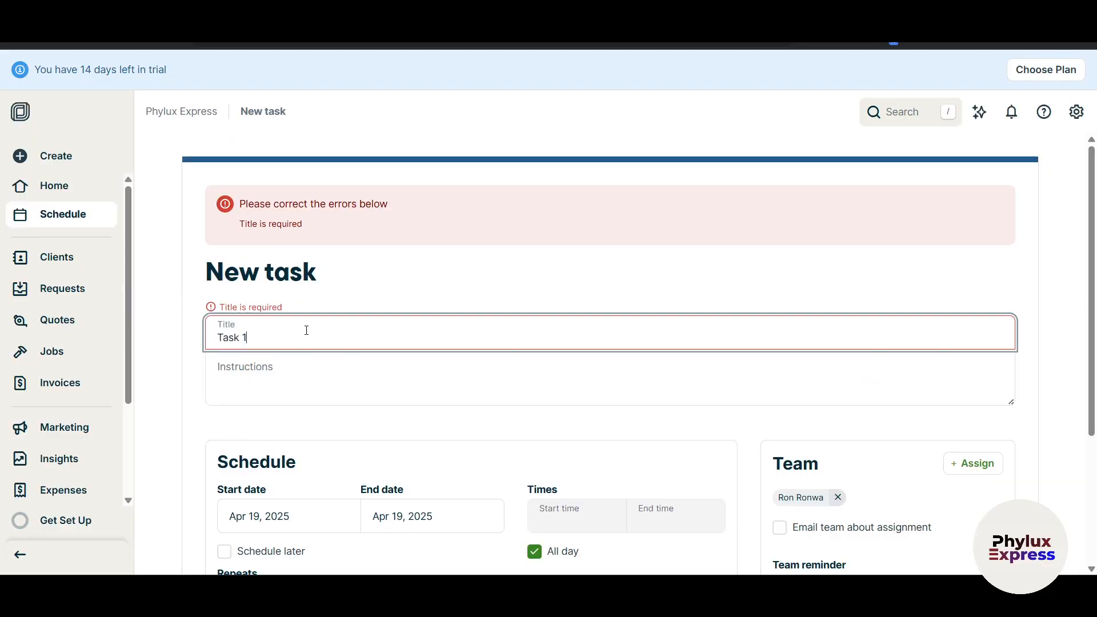
pyautogui.scroll(-3, 307, 330)
pyautogui.click(982, 513)
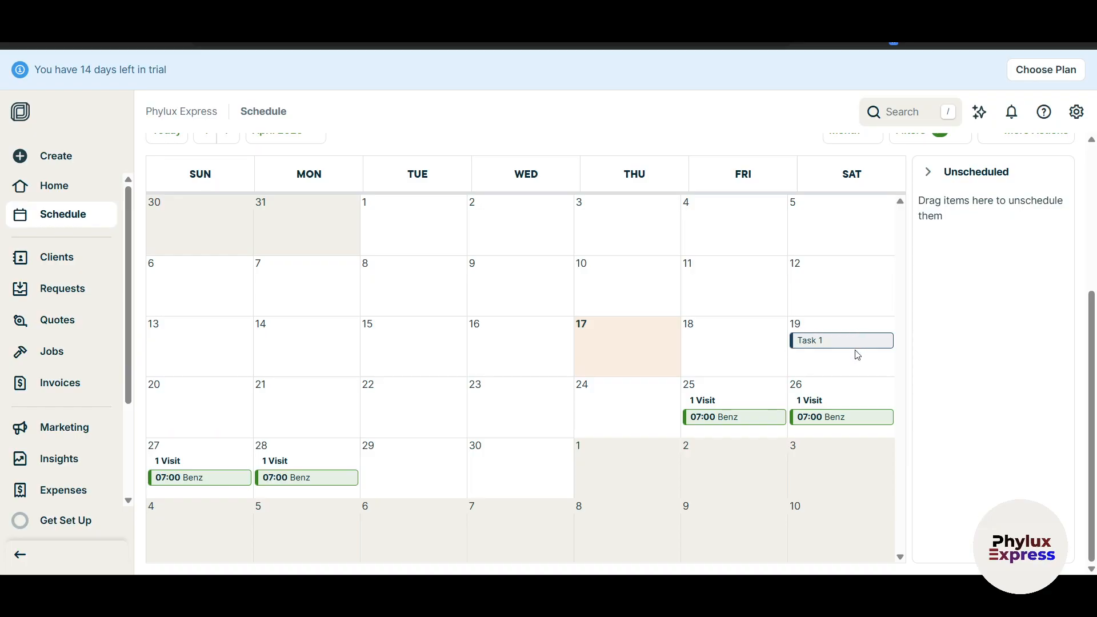
# Preview the Add options on April 18, 4 and 16, then go to the Clients list.
pyautogui.click(723, 362)
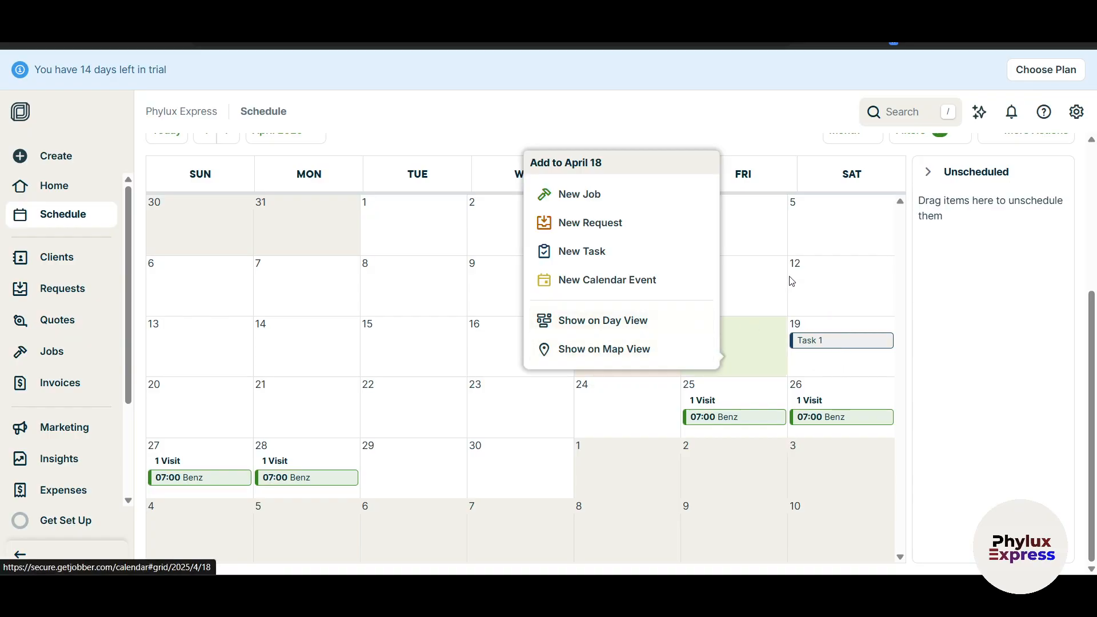
pyautogui.click(760, 254)
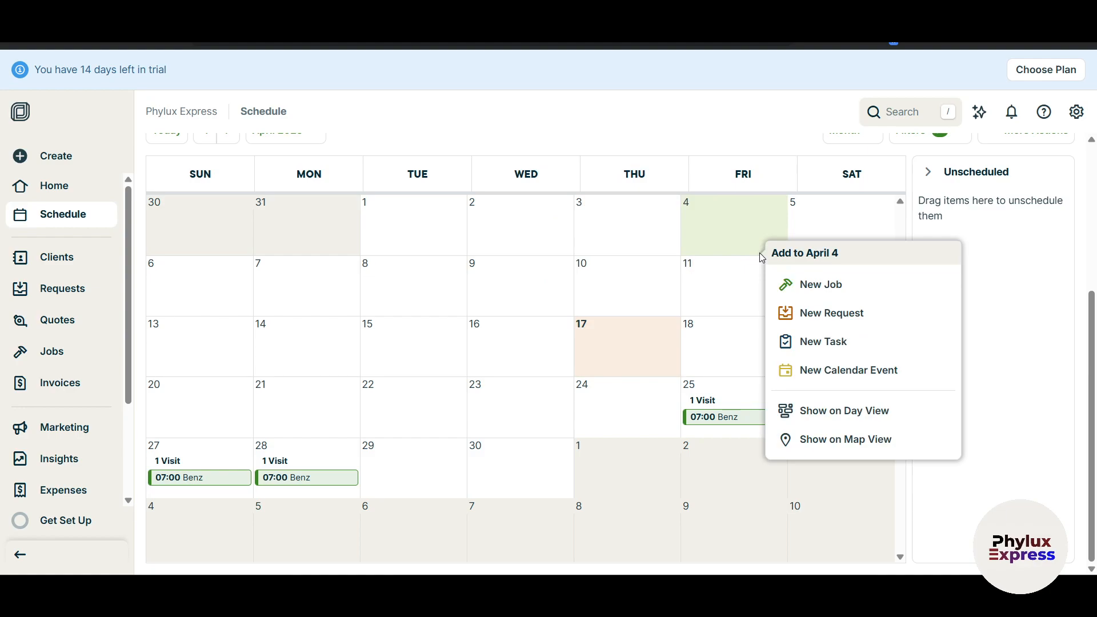
pyautogui.click(490, 340)
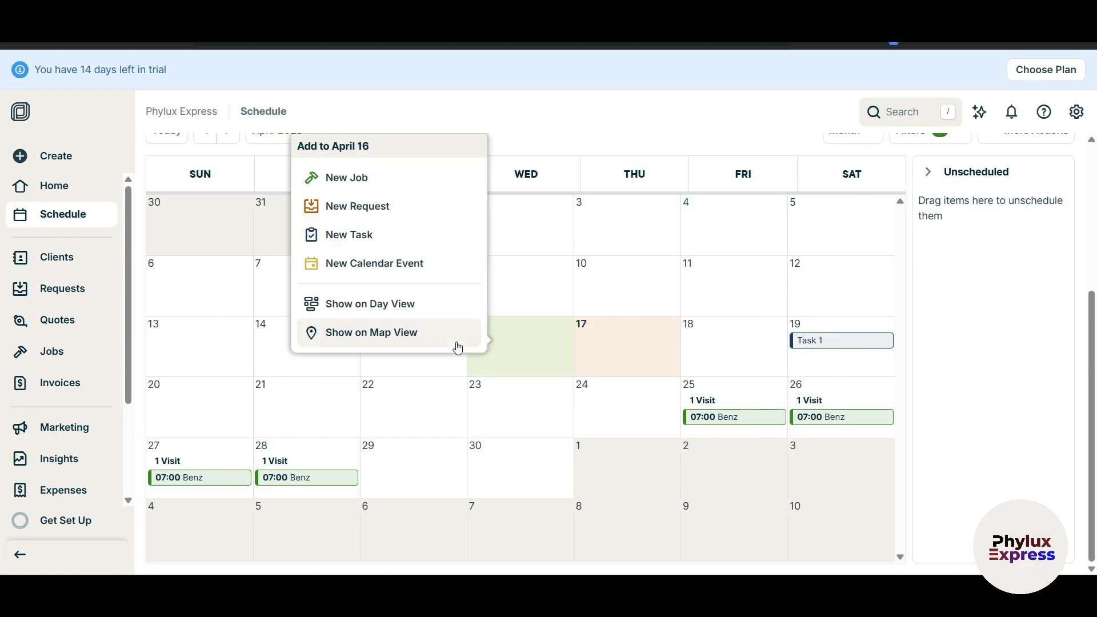
pyautogui.click(73, 264)
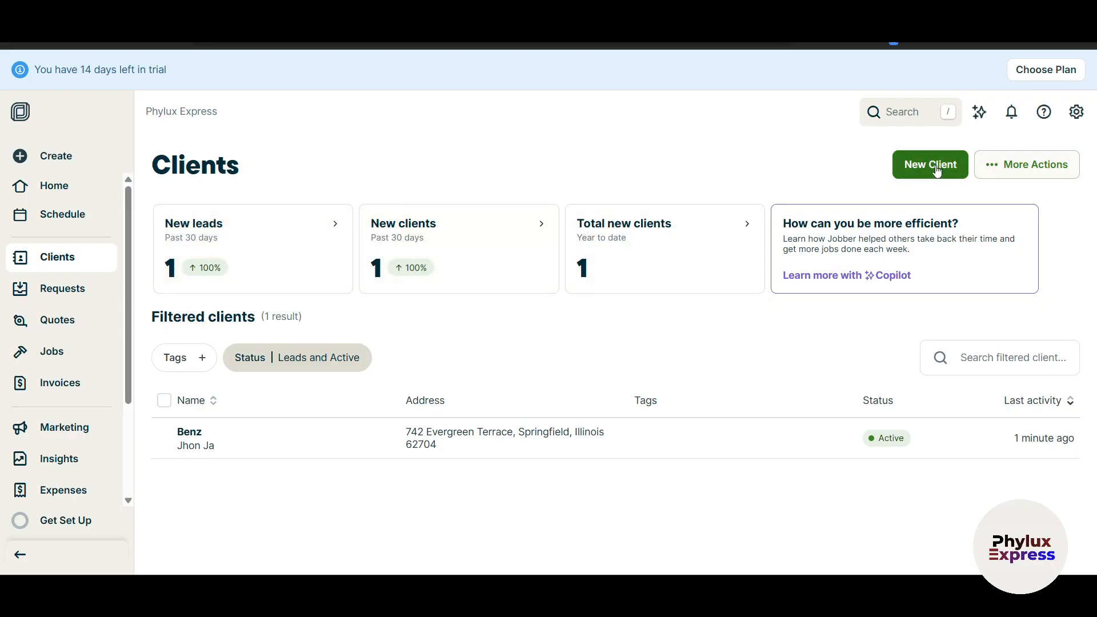
# Open the new leads report, look over its Email CSV options, then leave the report.
pyautogui.click(301, 228)
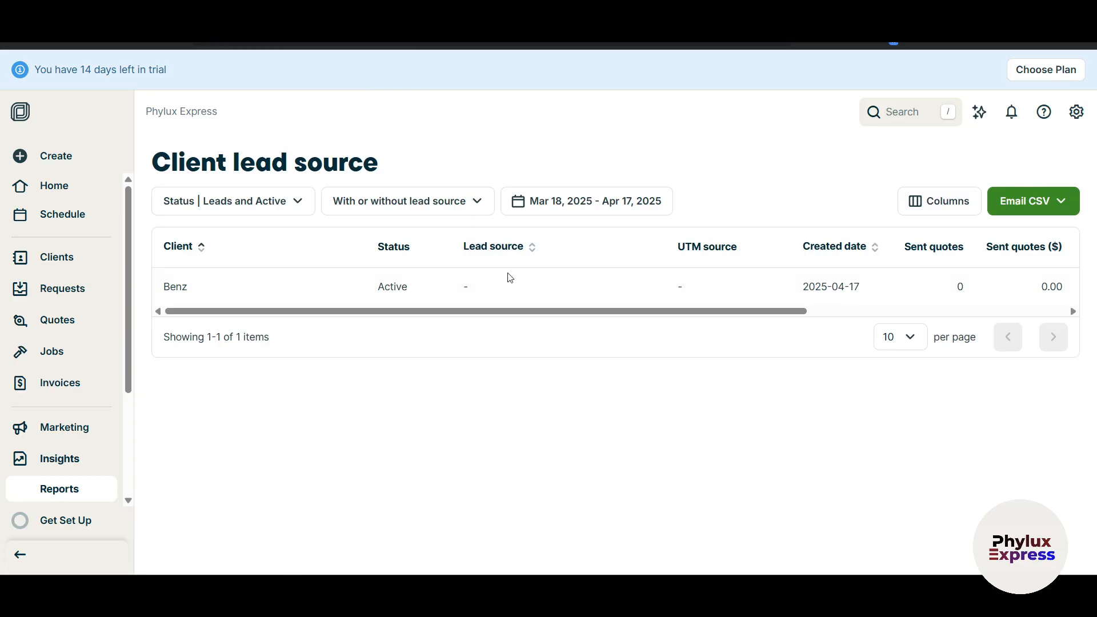
pyautogui.moveTo(763, 312); pyautogui.dragTo(693, 325)
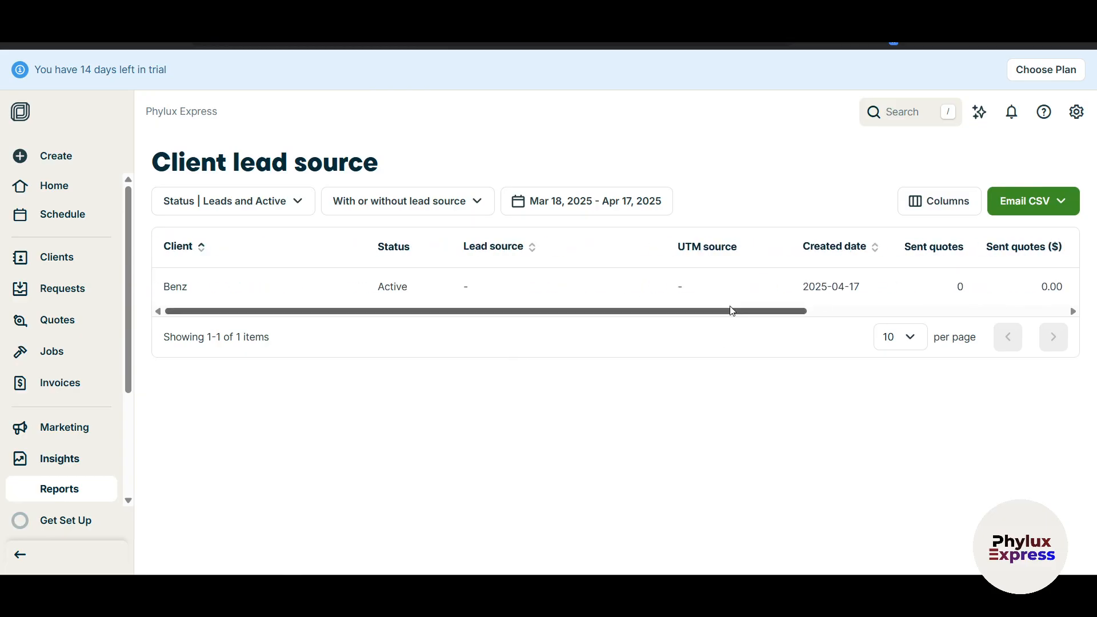
pyautogui.click(1050, 199)
pyautogui.click(542, 417)
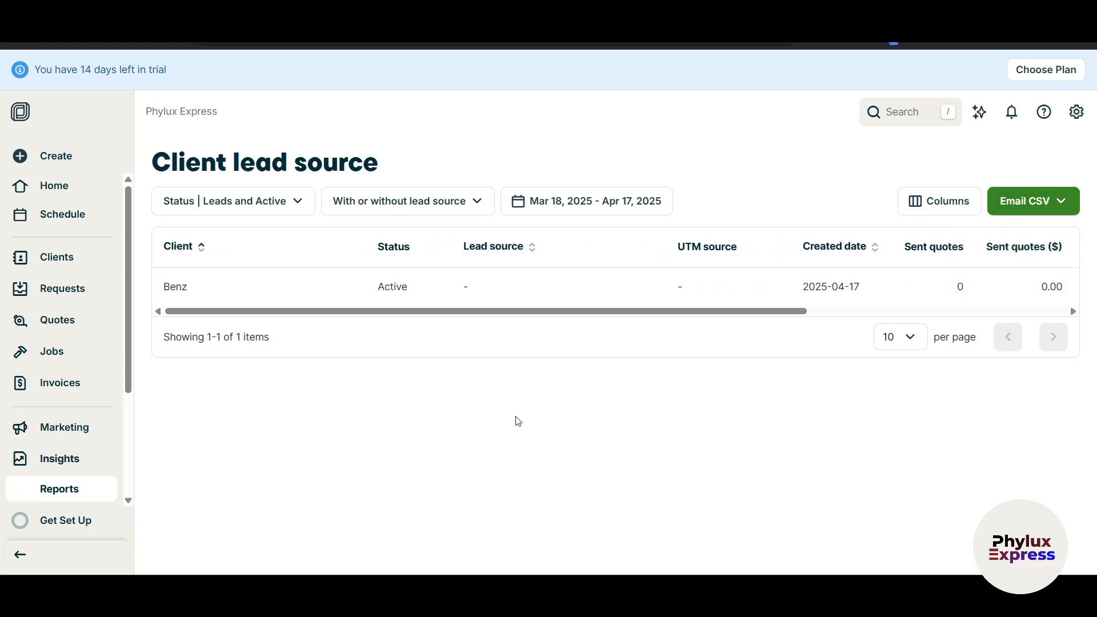
pyautogui.click(500, 13)
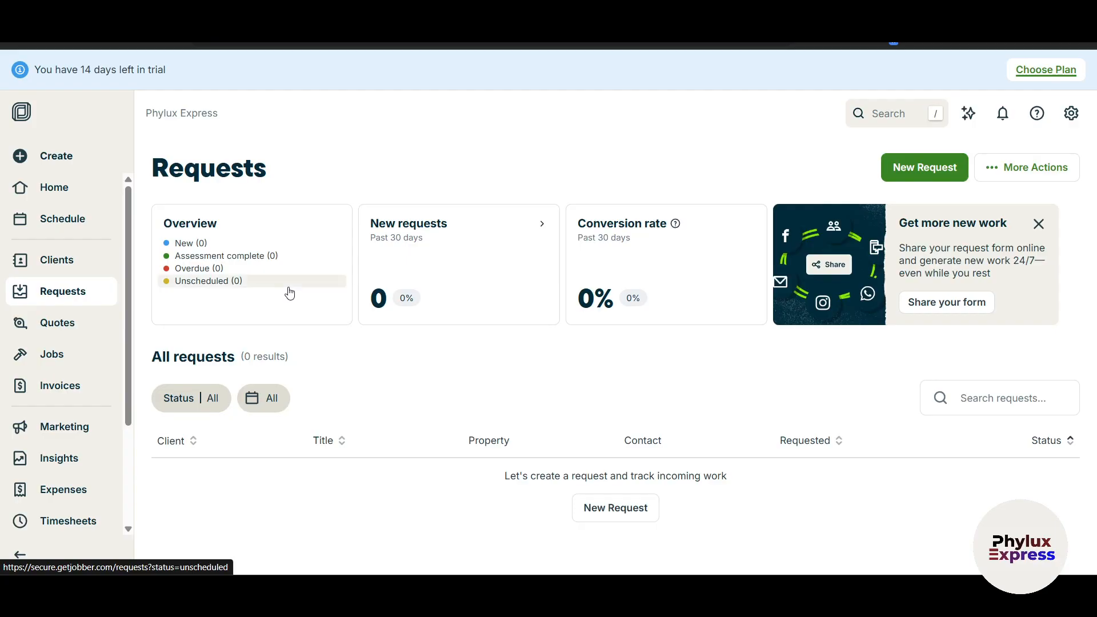
# Dismiss the 'Get more new work' promotion and go to the Quotes page.
pyautogui.click(1037, 223)
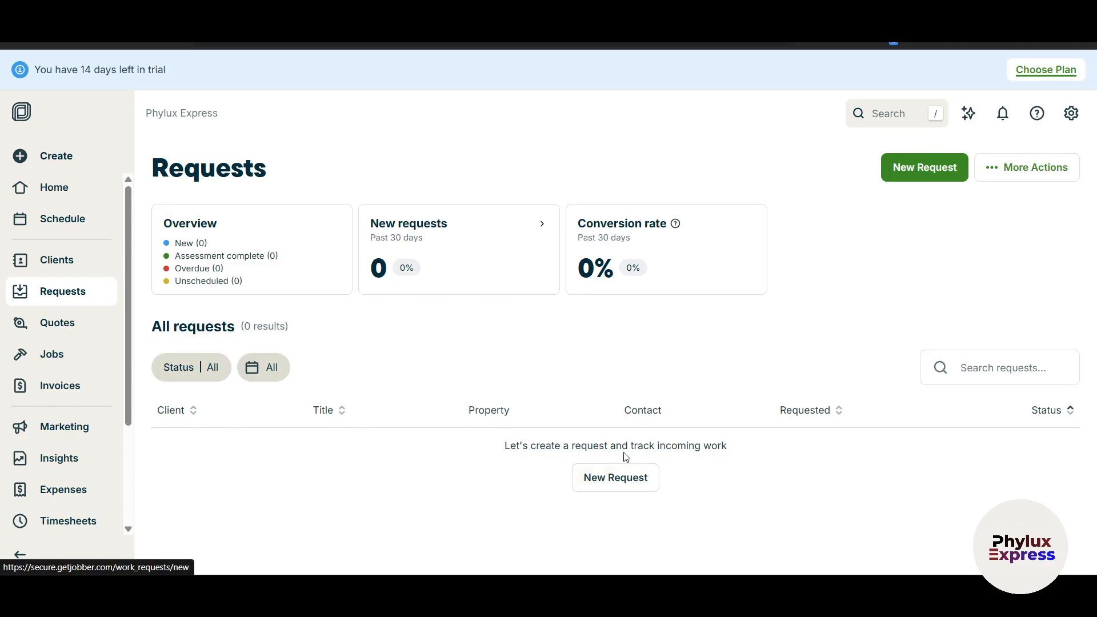
pyautogui.click(59, 327)
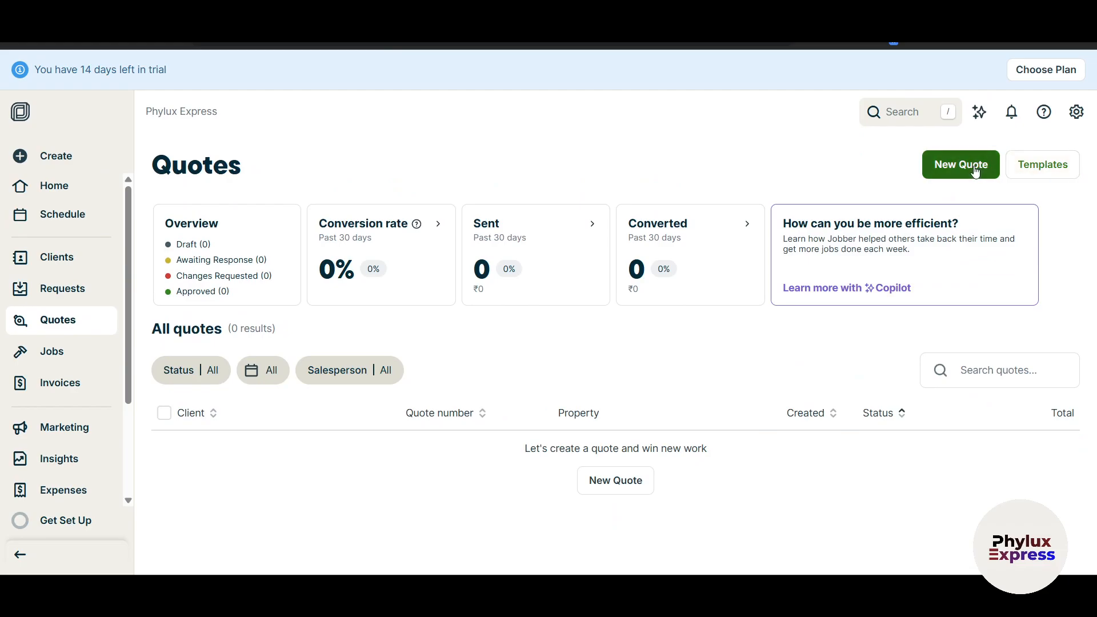
pyautogui.click(974, 170)
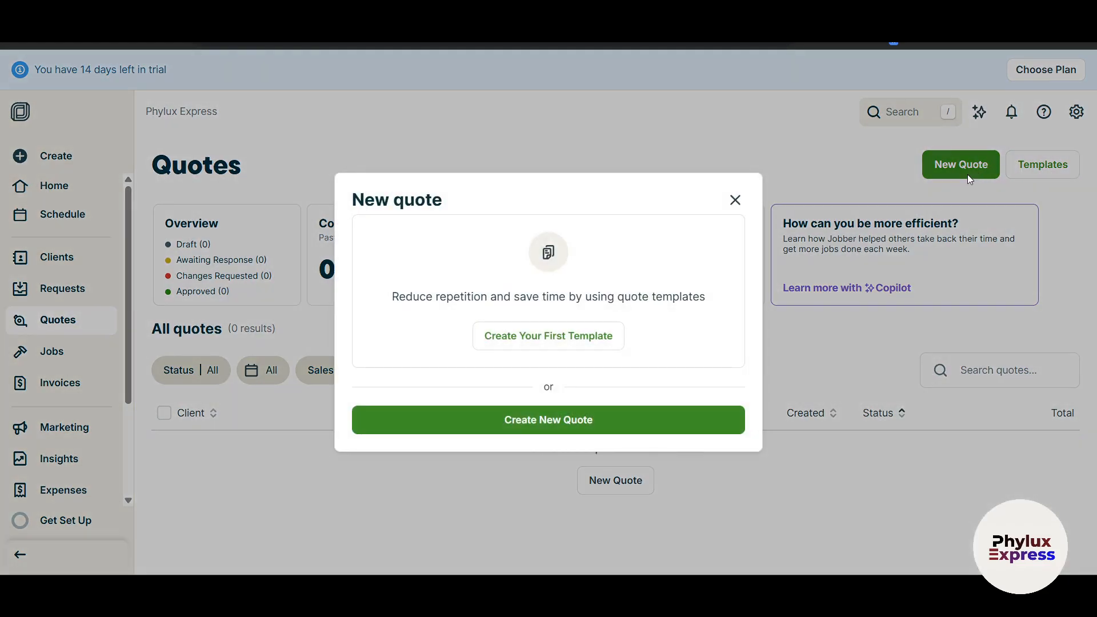
pyautogui.click(572, 324)
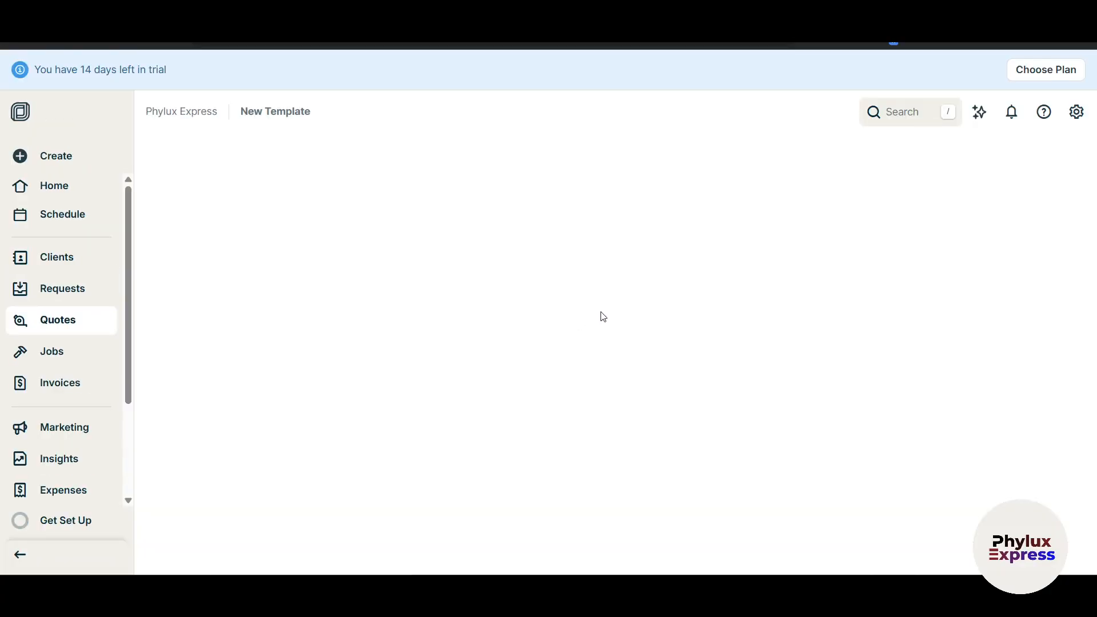
pyautogui.click(314, 270)
pyautogui.write('Temp 1')
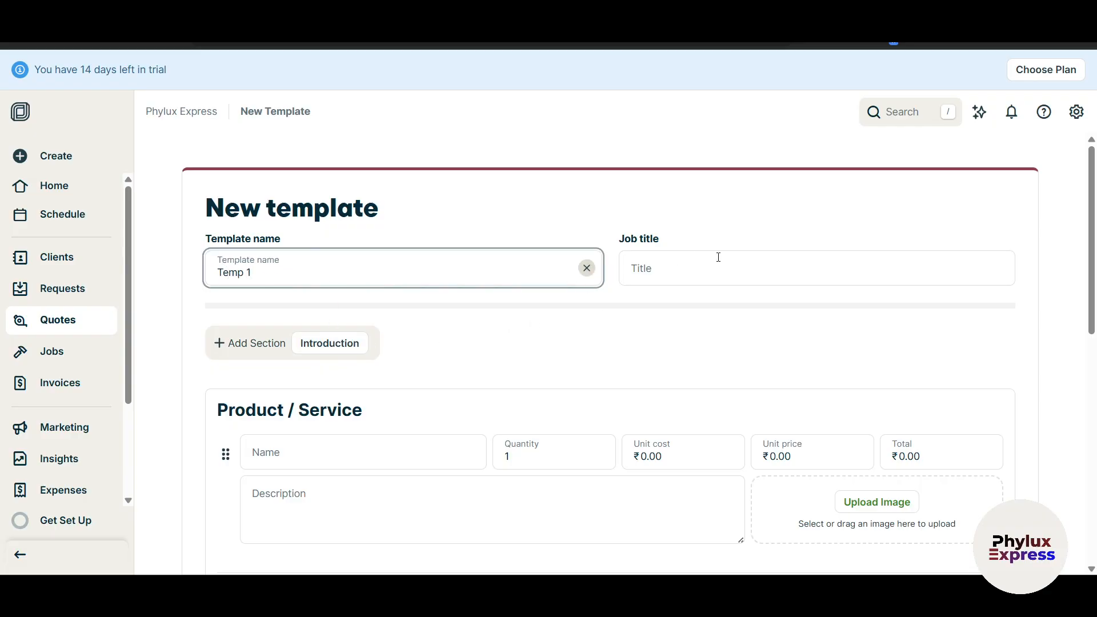
pyautogui.click(722, 272)
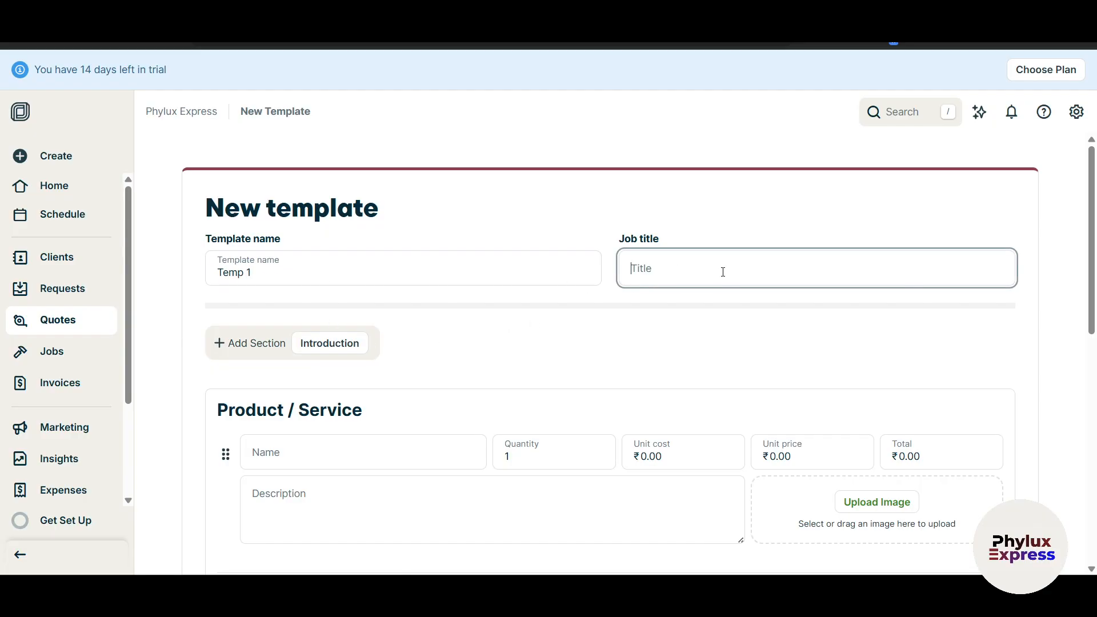
pyautogui.write('Job title 1')
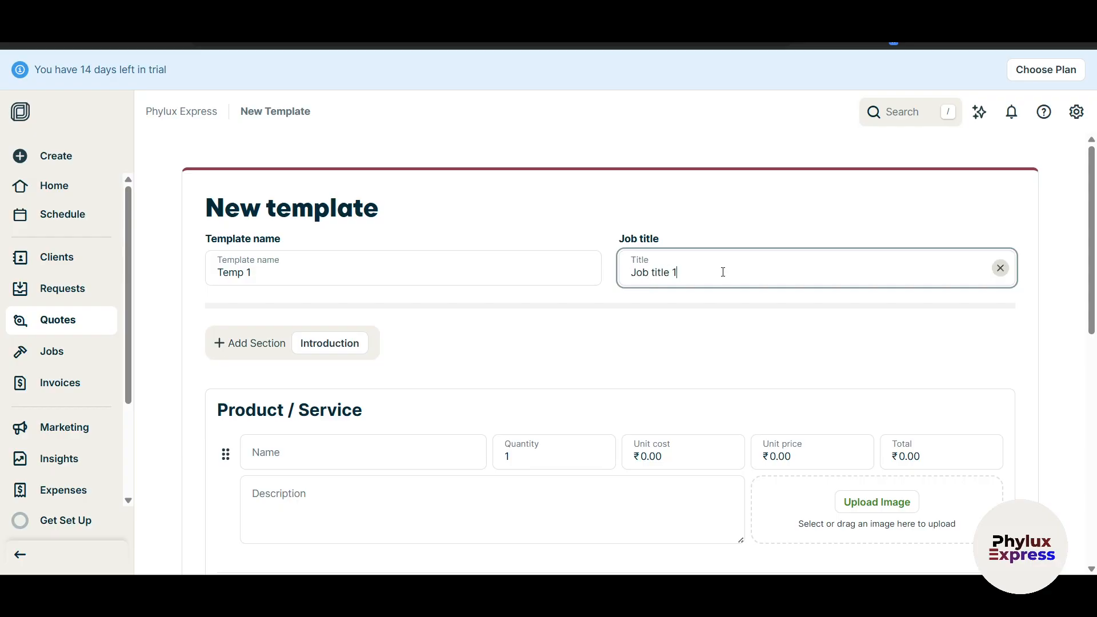
pyautogui.scroll(-4, 608, 311)
pyautogui.click(311, 241)
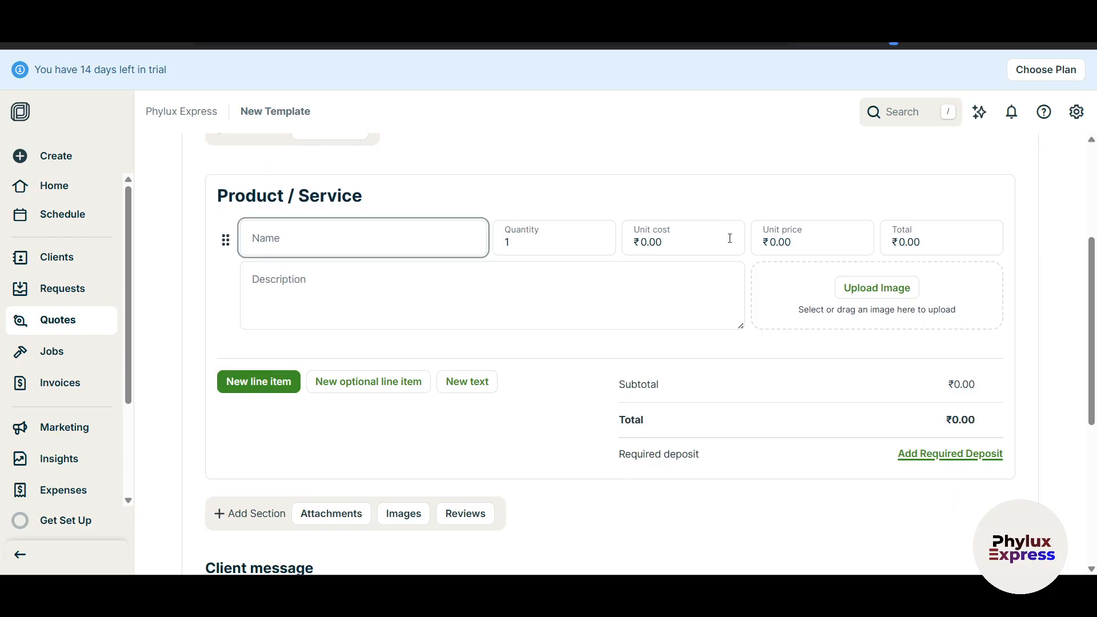
pyautogui.scroll(-4, 779, 271)
pyautogui.scroll(-5, 463, 313)
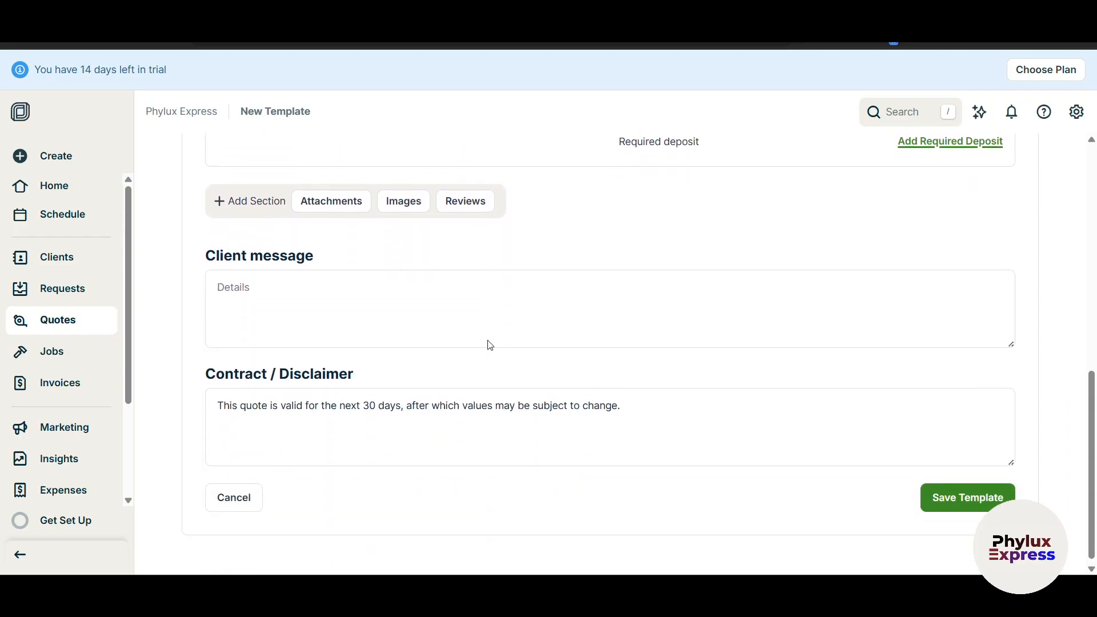
pyautogui.click(975, 498)
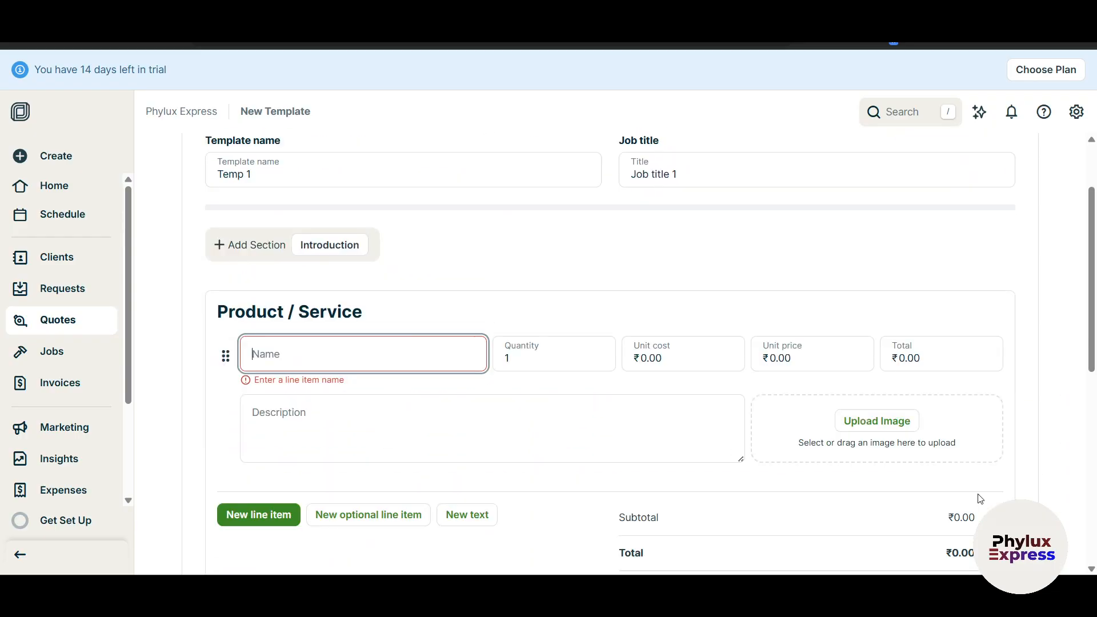
pyautogui.click(41, 326)
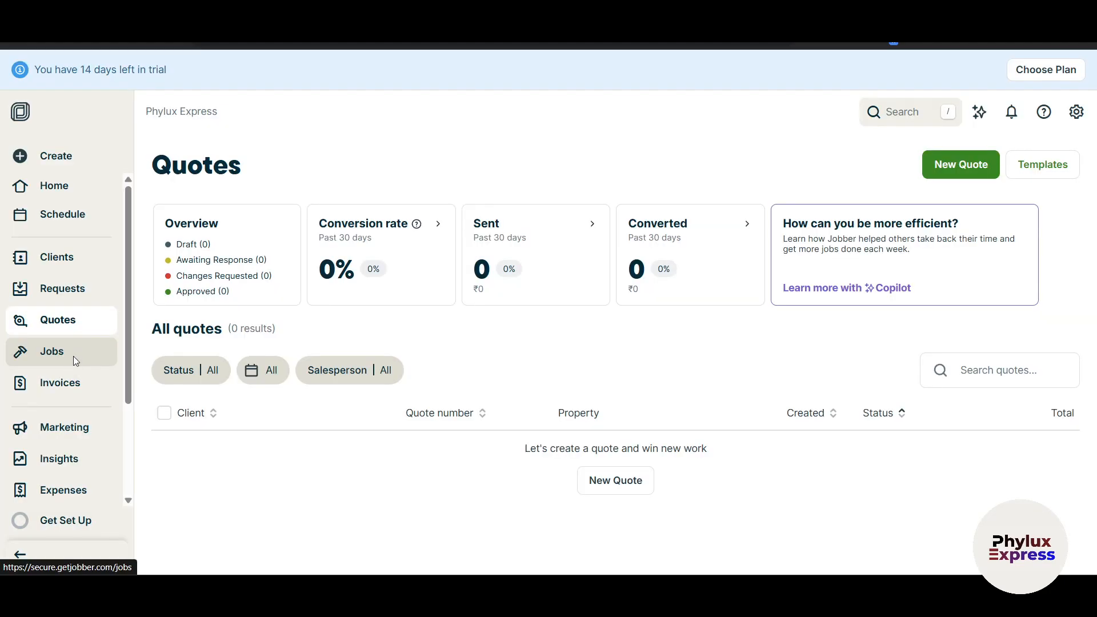
# Go through the Jobs list to the Invoices page.
pyautogui.click(73, 355)
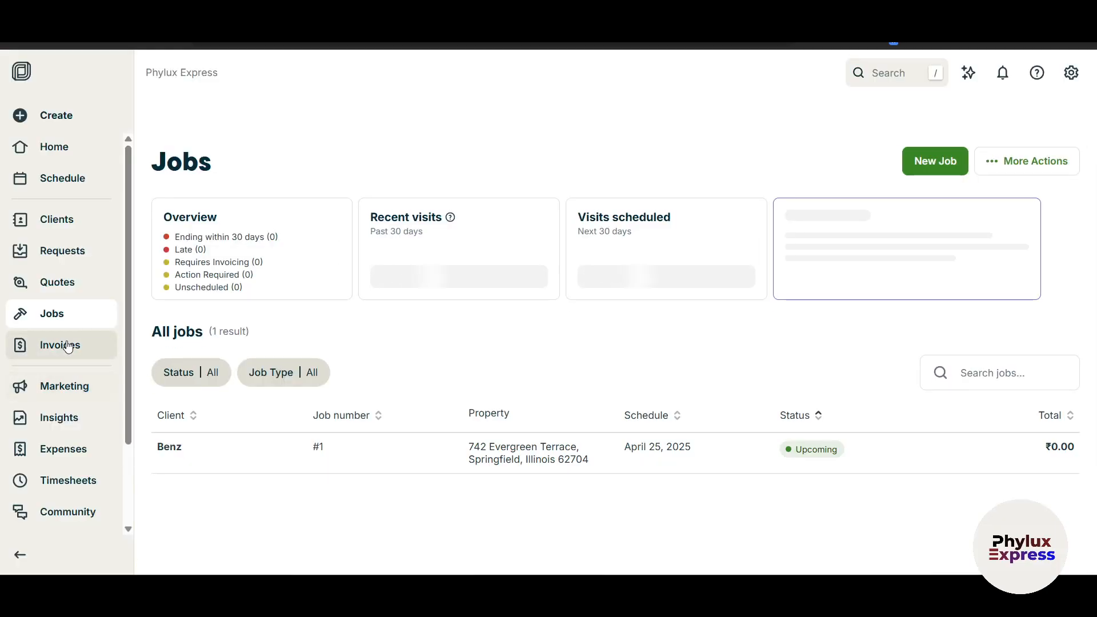
pyautogui.click(61, 390)
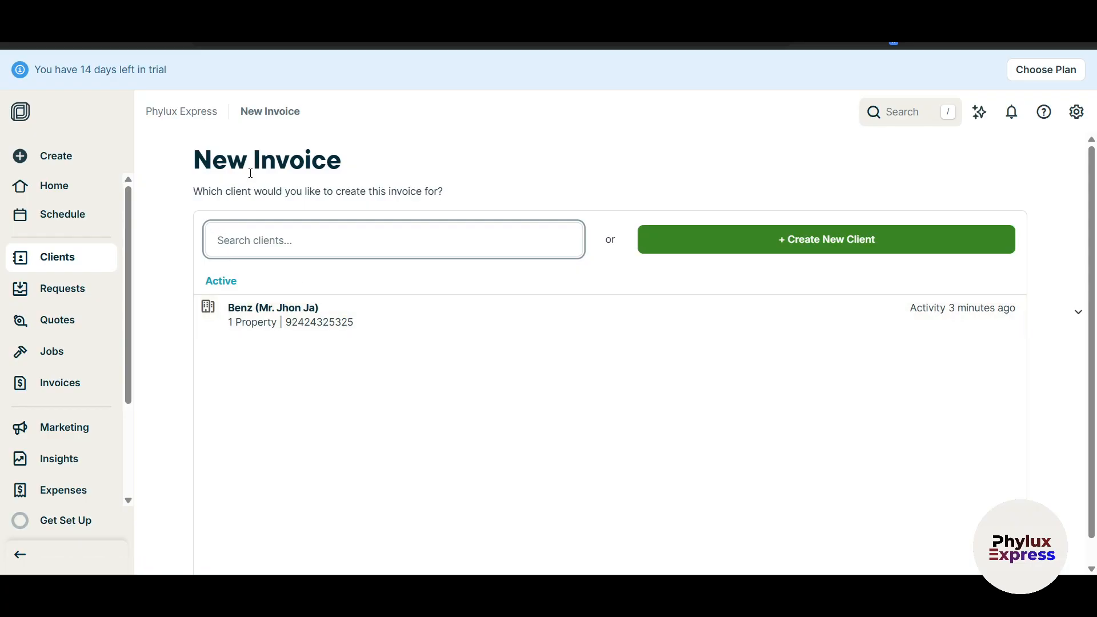
# Pick Benz as the client and create the invoice from one-off job #1.
pyautogui.click(444, 329)
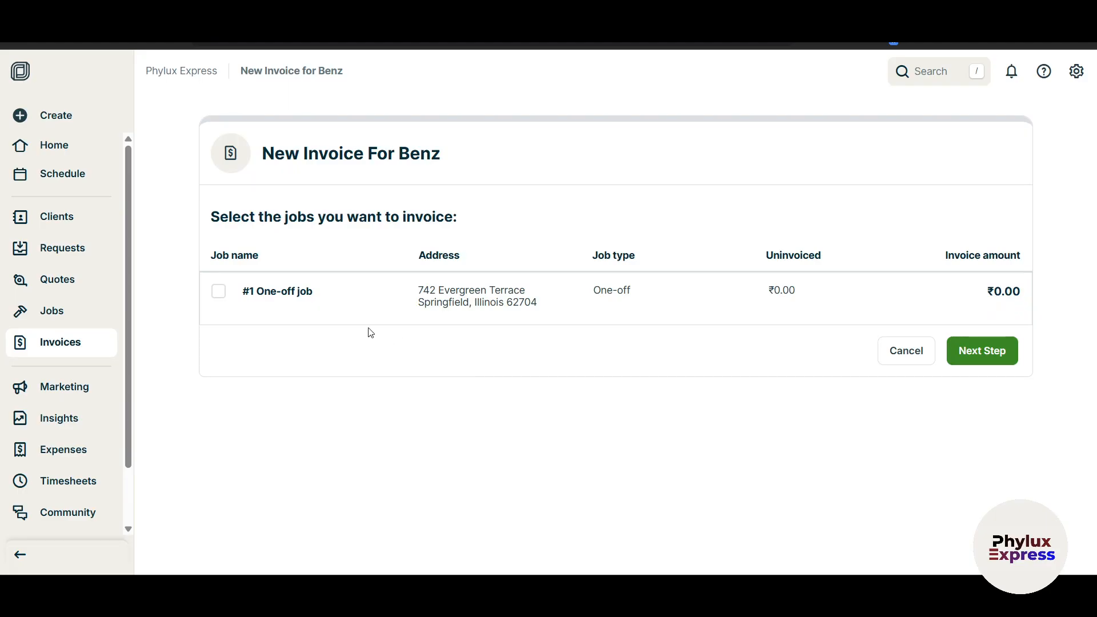
pyautogui.click(218, 331)
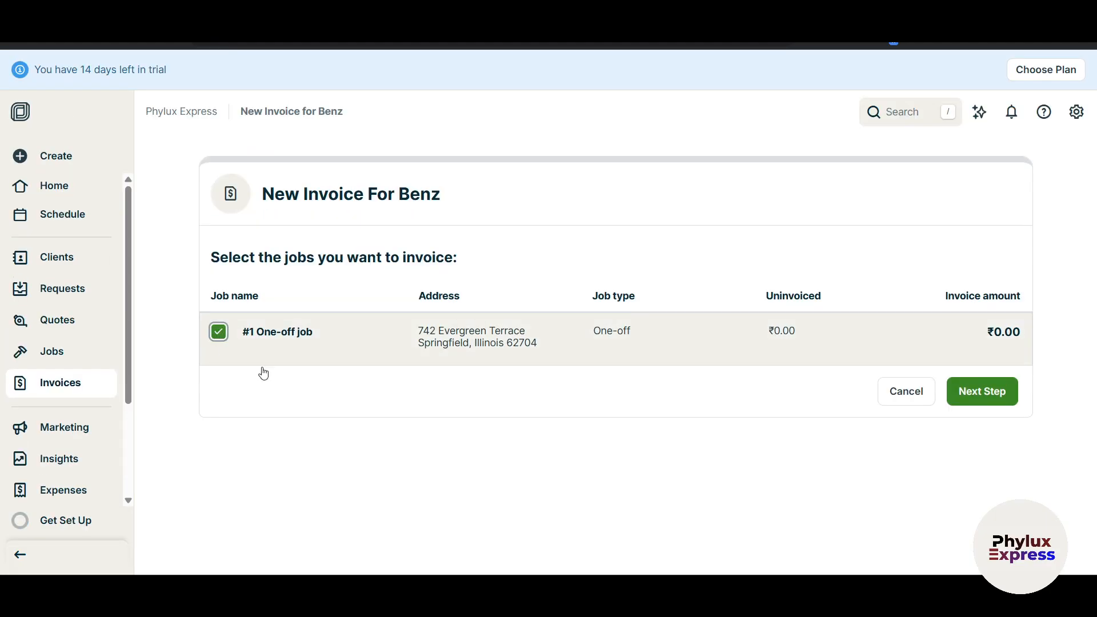
pyautogui.click(981, 396)
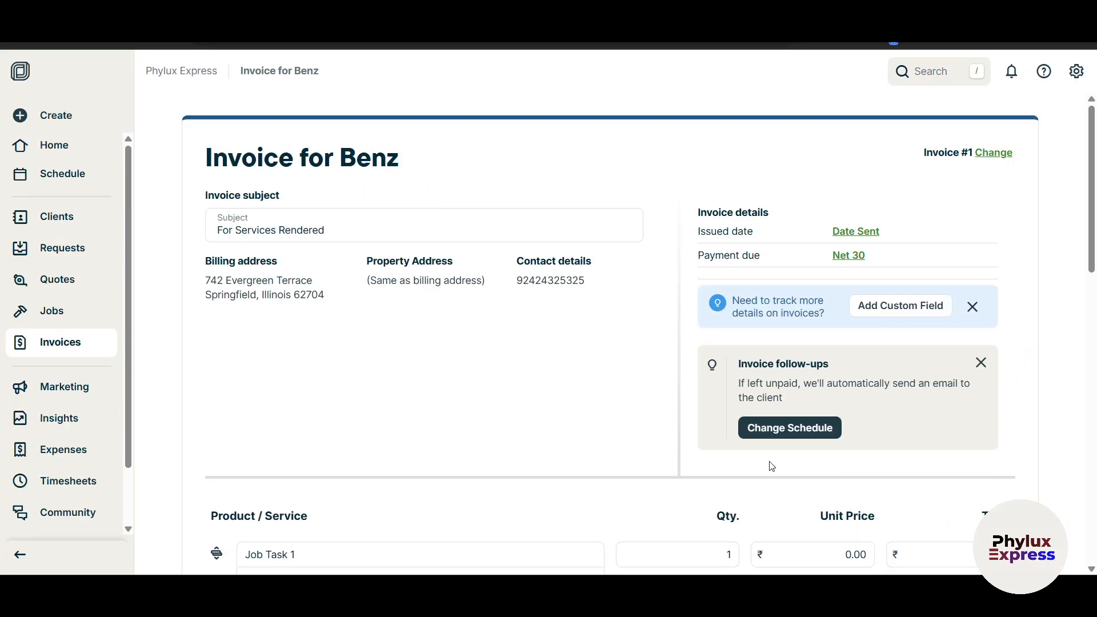
# Review the draft Invoice #1 form, including the client message box, and bring up the save options.
pyautogui.scroll(-1, 333, 237)
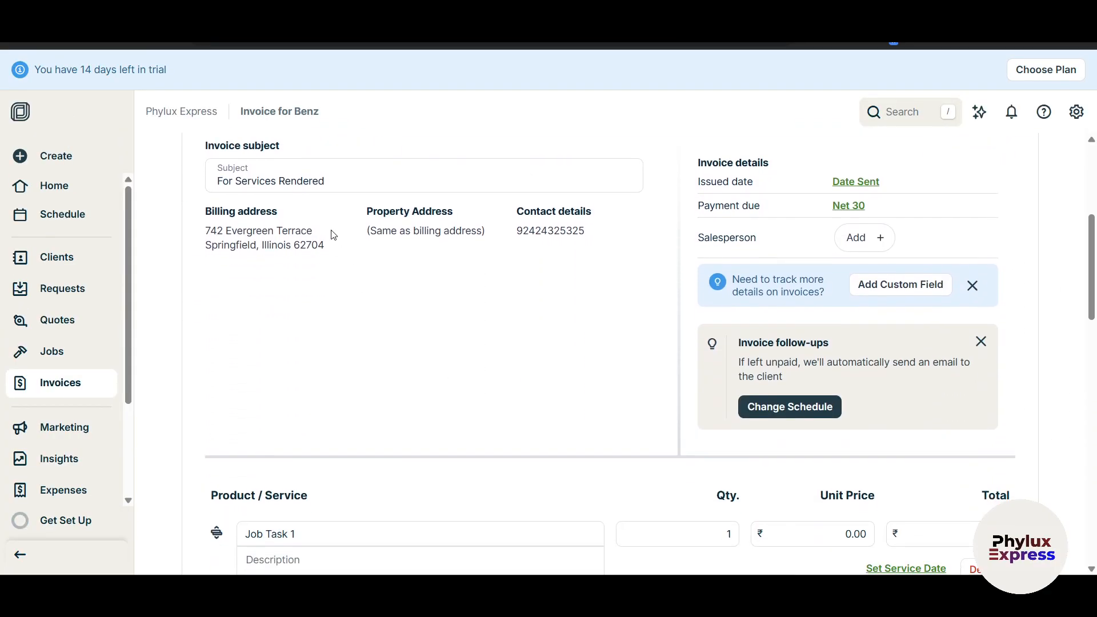
pyautogui.scroll(-3, 683, 436)
pyautogui.scroll(-5, 683, 435)
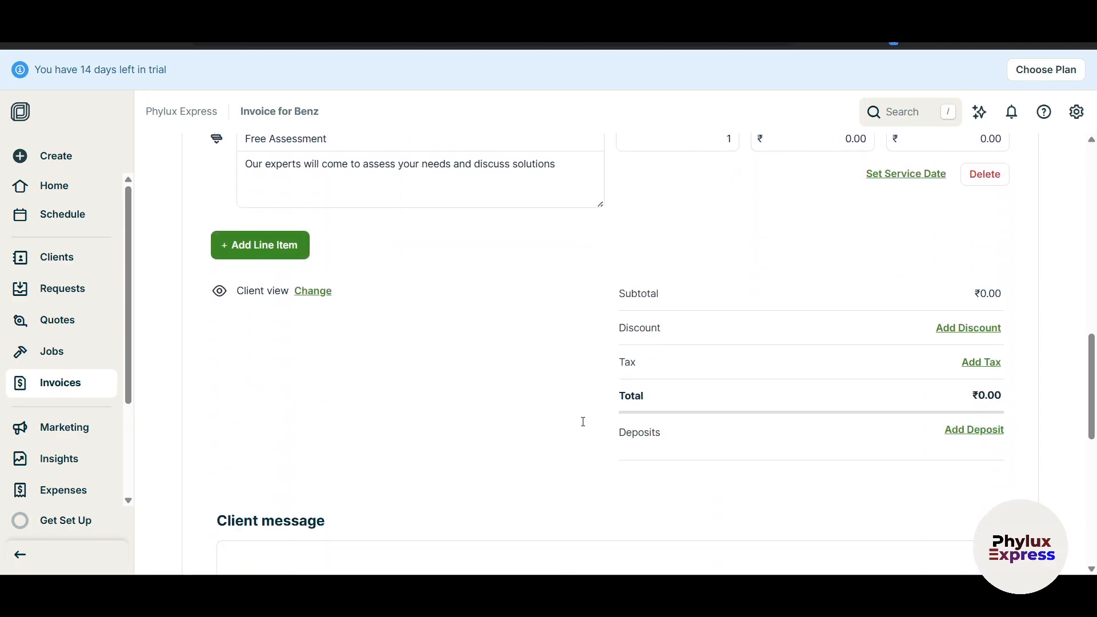
pyautogui.scroll(-3, 571, 429)
pyautogui.scroll(-6, 574, 420)
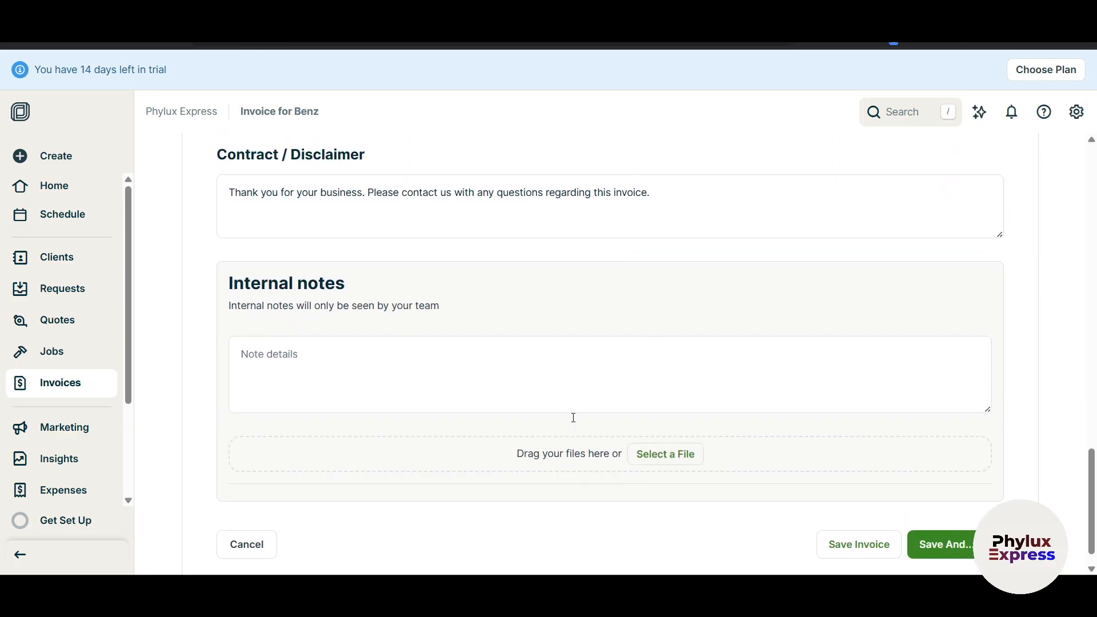
pyautogui.scroll(7, 573, 418)
pyautogui.click(400, 408)
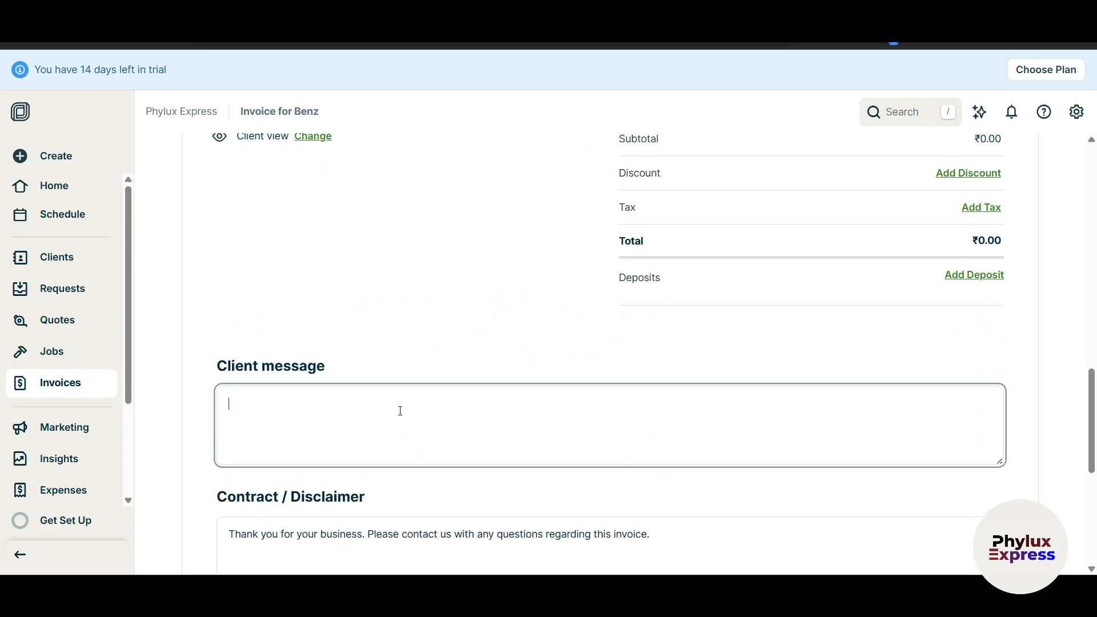
pyautogui.scroll(-6, 648, 458)
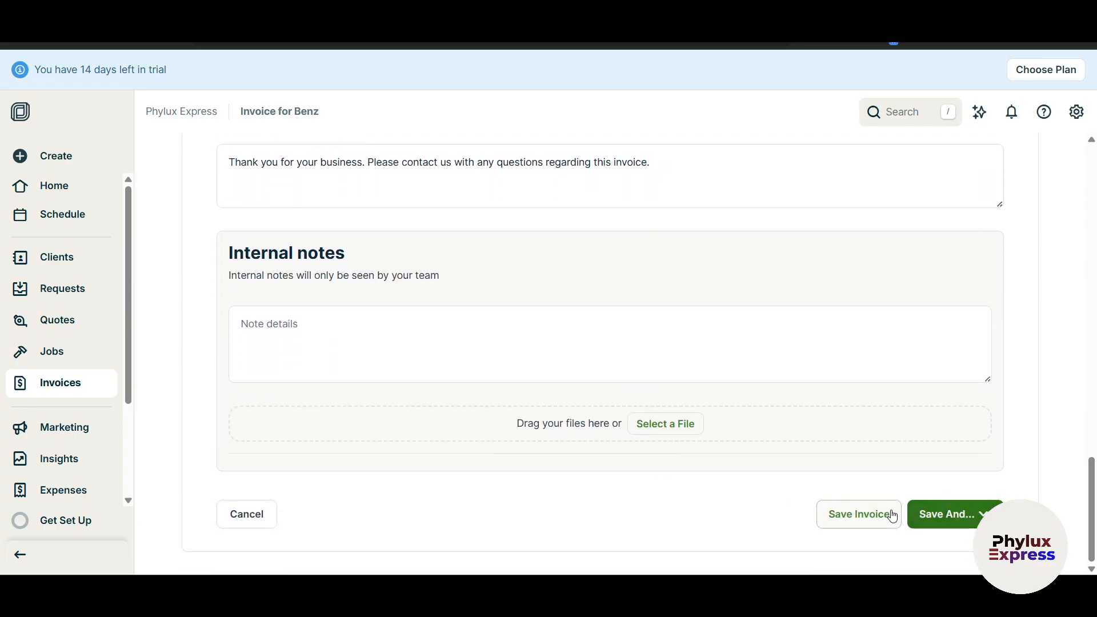
pyautogui.click(963, 516)
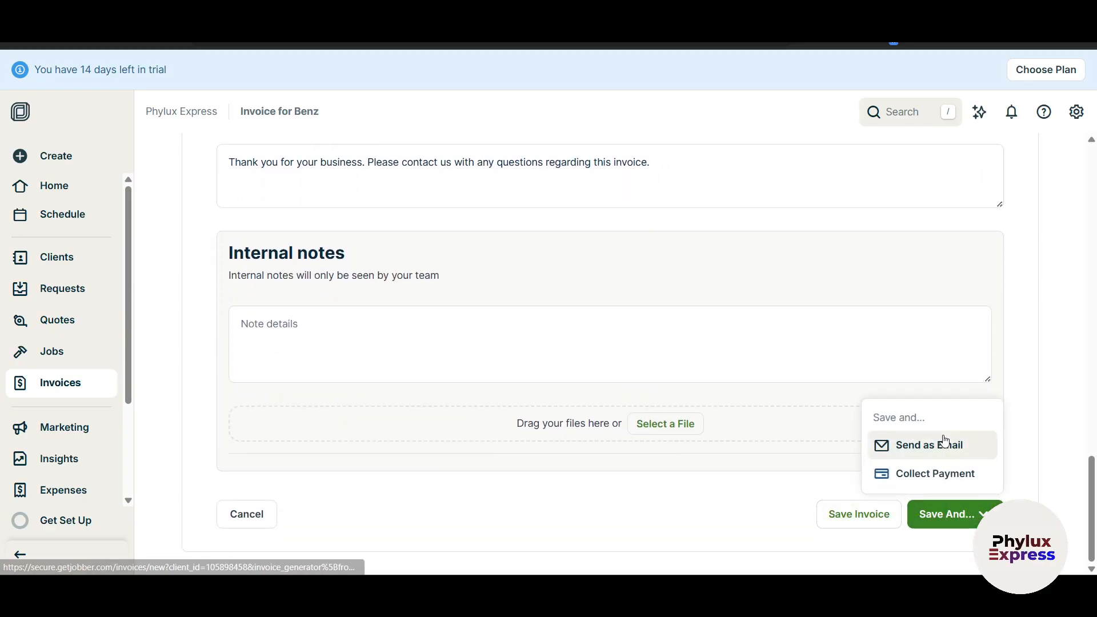
# Email Invoice #1 to Benz, entering the client's e-mail address as recipient.
pyautogui.click(949, 453)
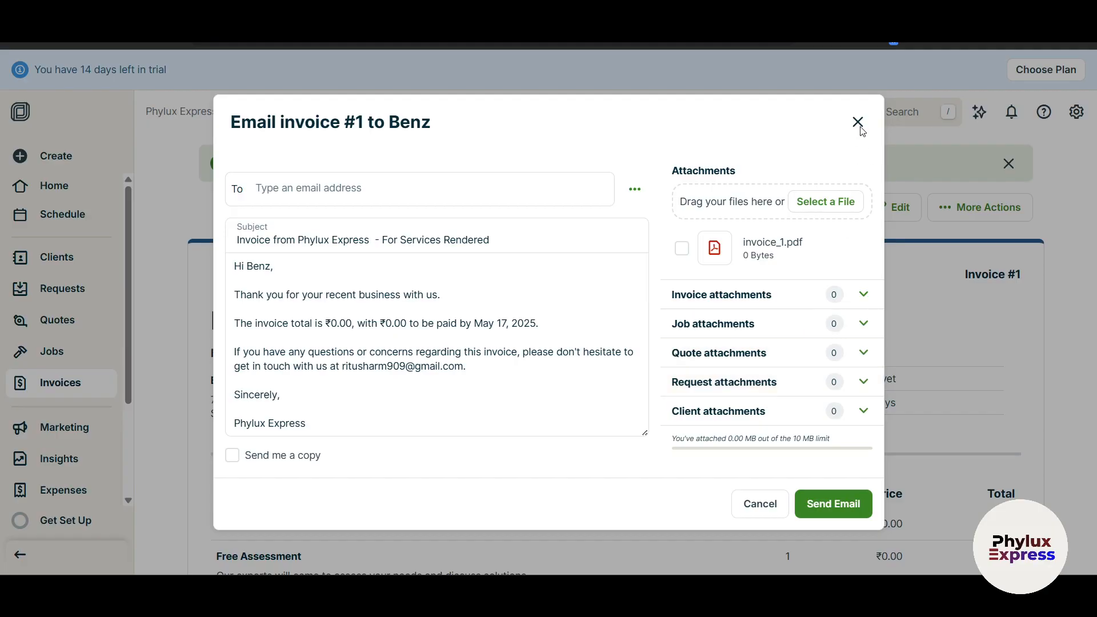
pyautogui.click(374, 190)
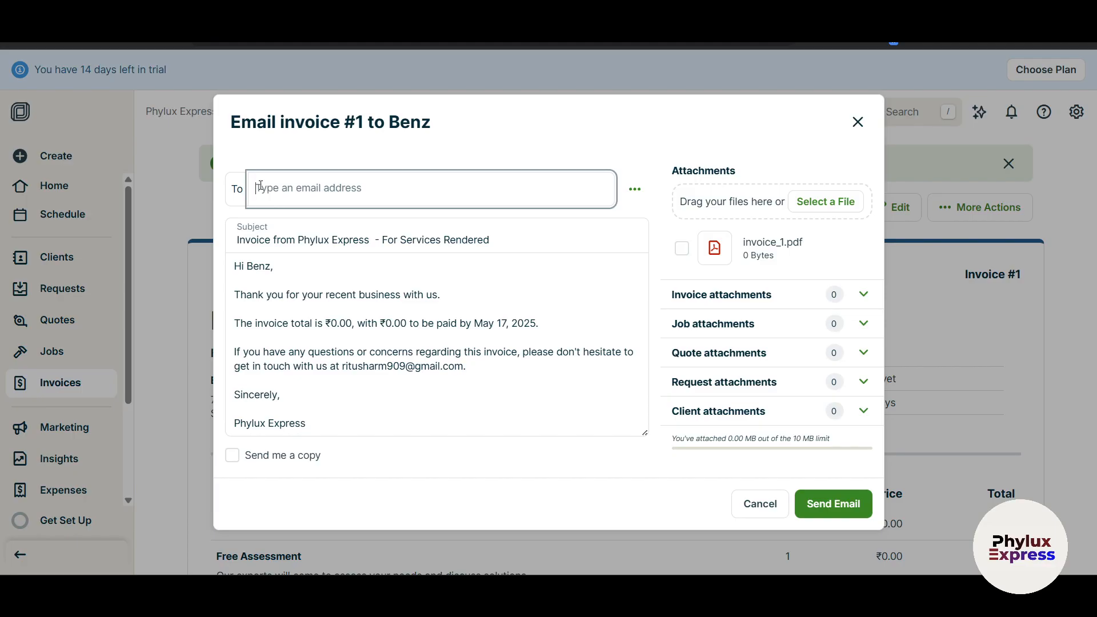
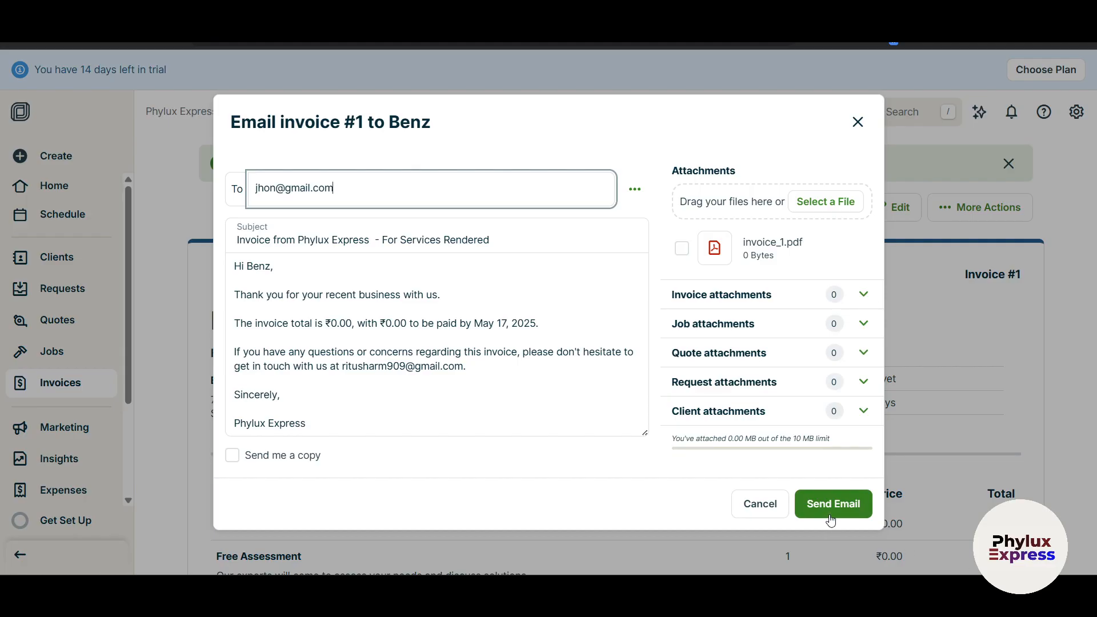
pyautogui.click(829, 514)
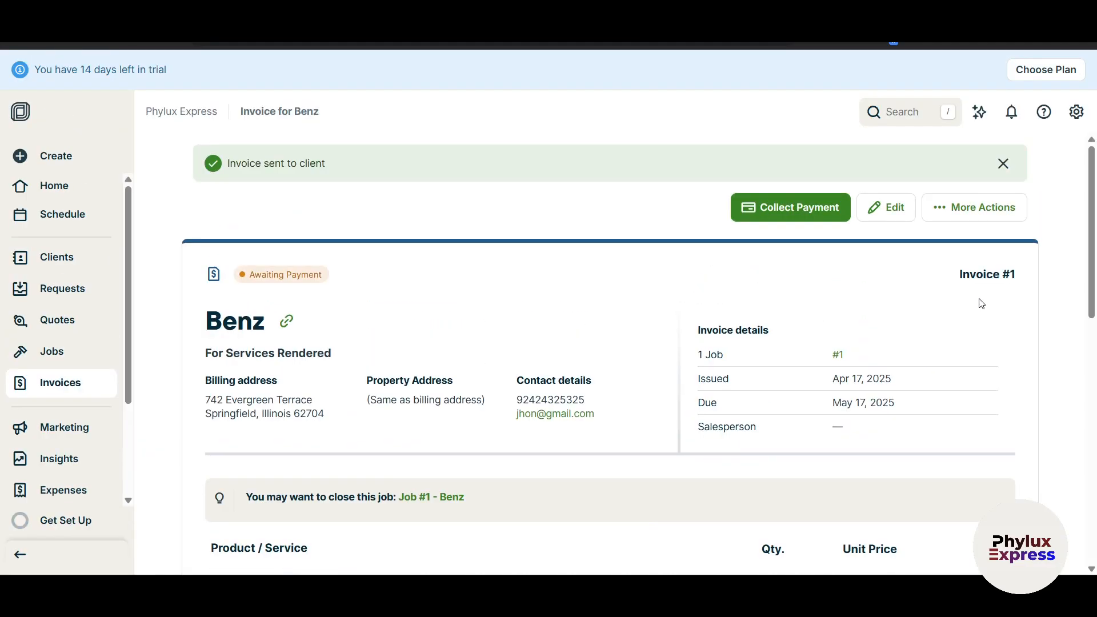
# Return to the invoices list to see Invoice #1 awaiting payment.
pyautogui.moveTo(1091, 258); pyautogui.dragTo(1094, 504)
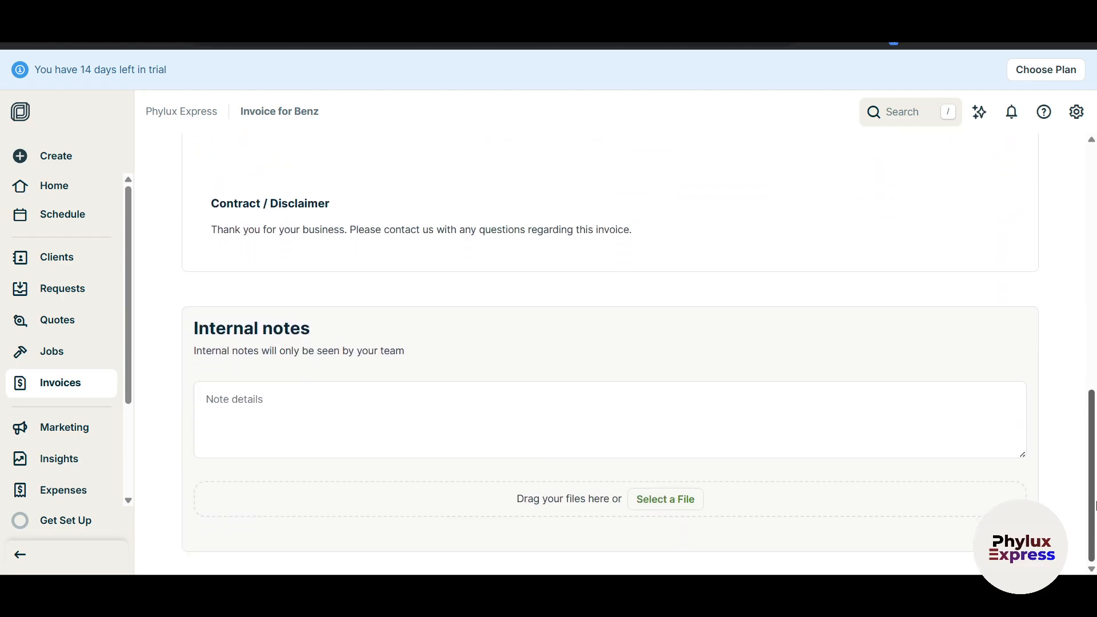
pyautogui.click(52, 390)
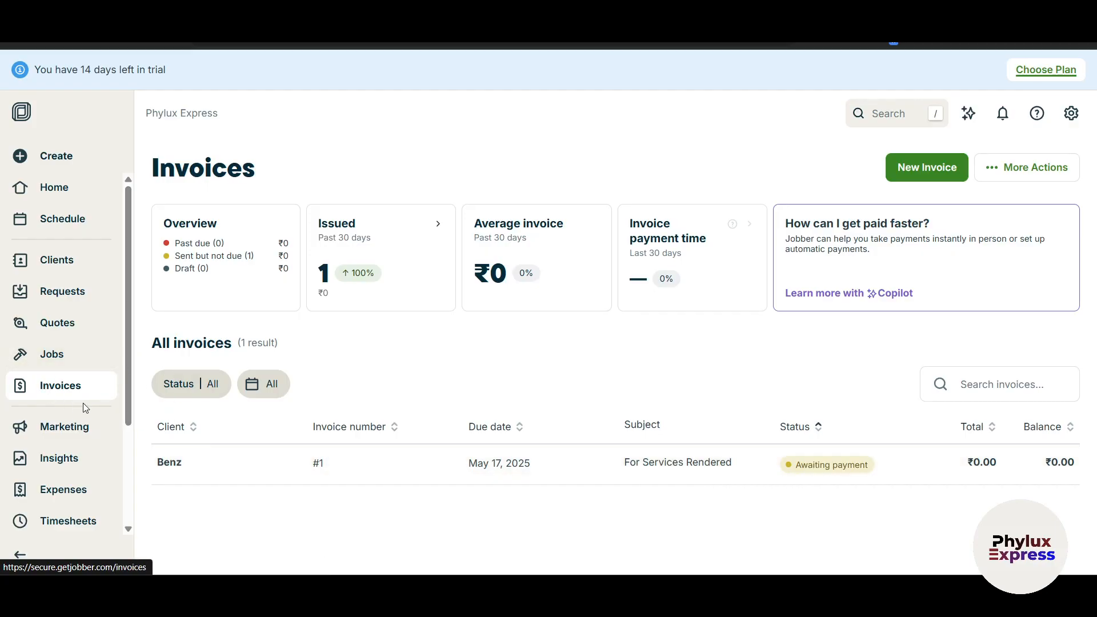
pyautogui.scroll(-3, 77, 417)
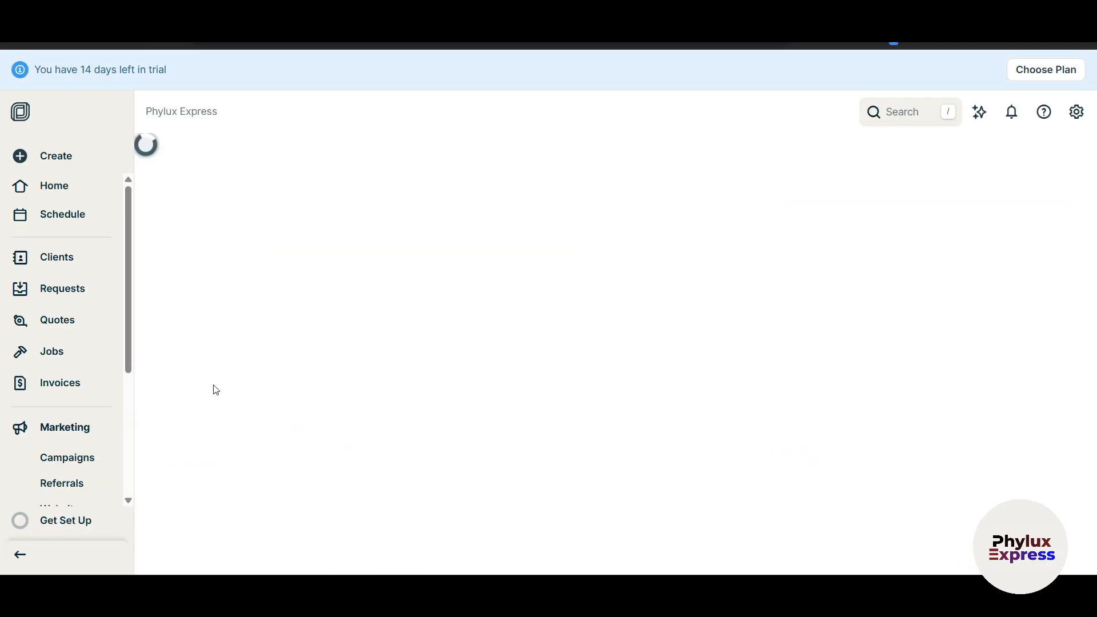
# Review the Marketing Suite charts, dismissing the lead-tracking tip and keeping the website chart on Visitors.
pyautogui.scroll(-1, 330, 355)
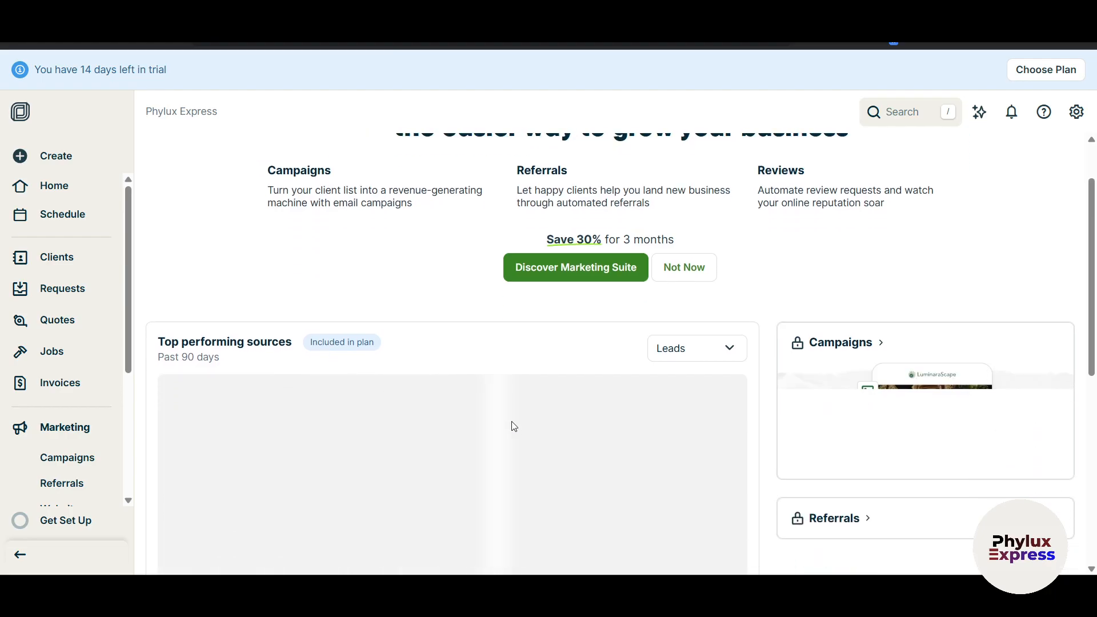
pyautogui.scroll(-3, 510, 413)
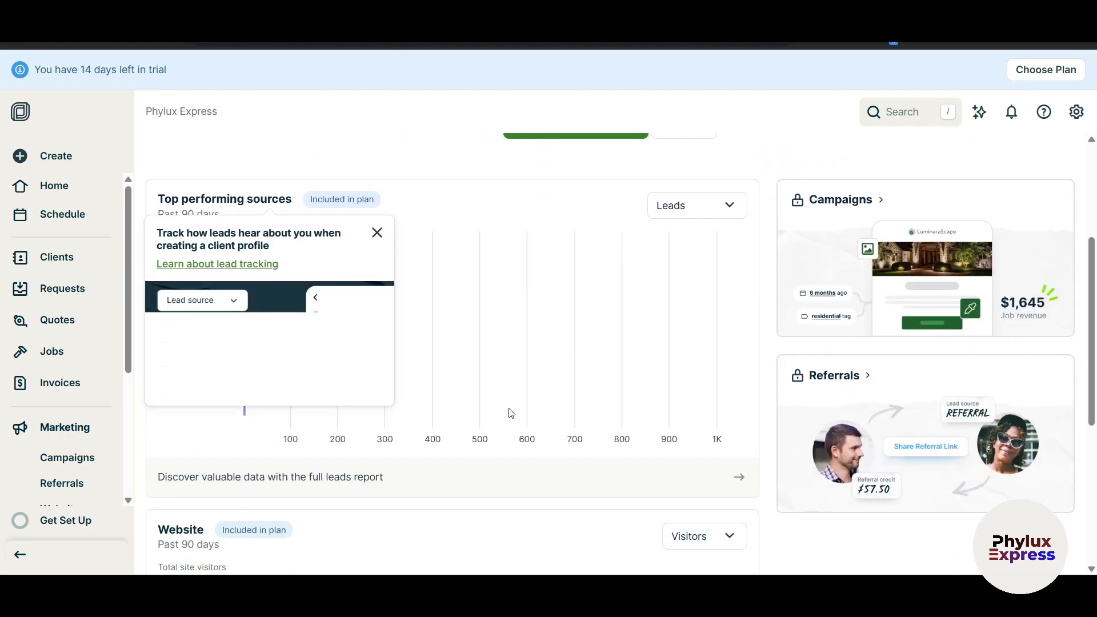
pyautogui.click(377, 233)
pyautogui.scroll(3, 565, 428)
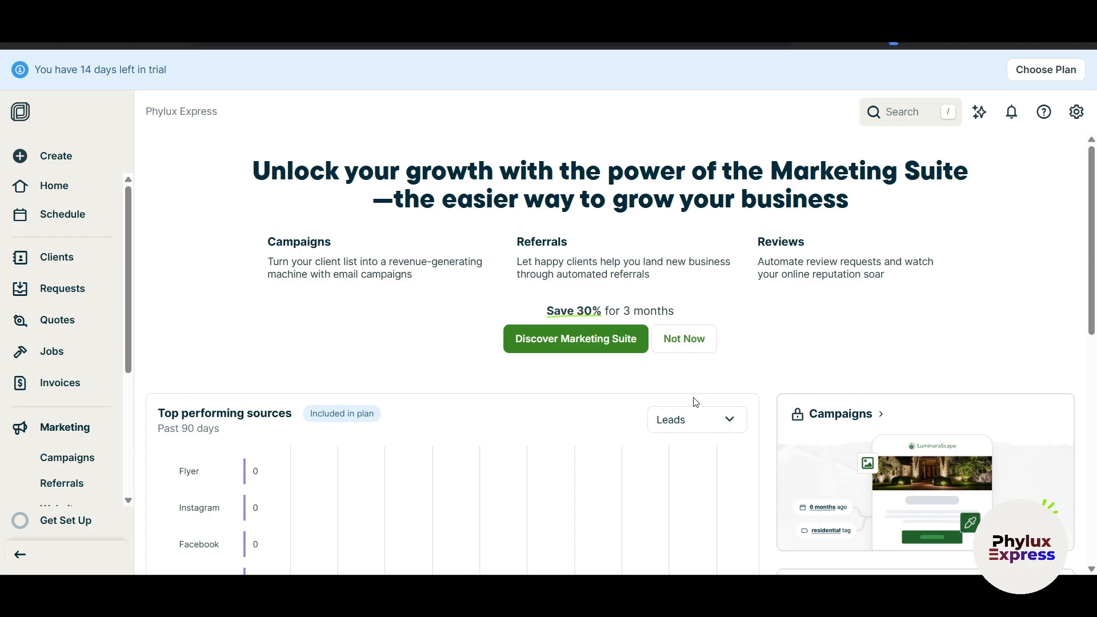
pyautogui.moveTo(1094, 231)
pyautogui.mouseDown()
pyautogui.moveTo(1094, 269)
pyautogui.moveTo(1094, 244)
pyautogui.mouseUp()
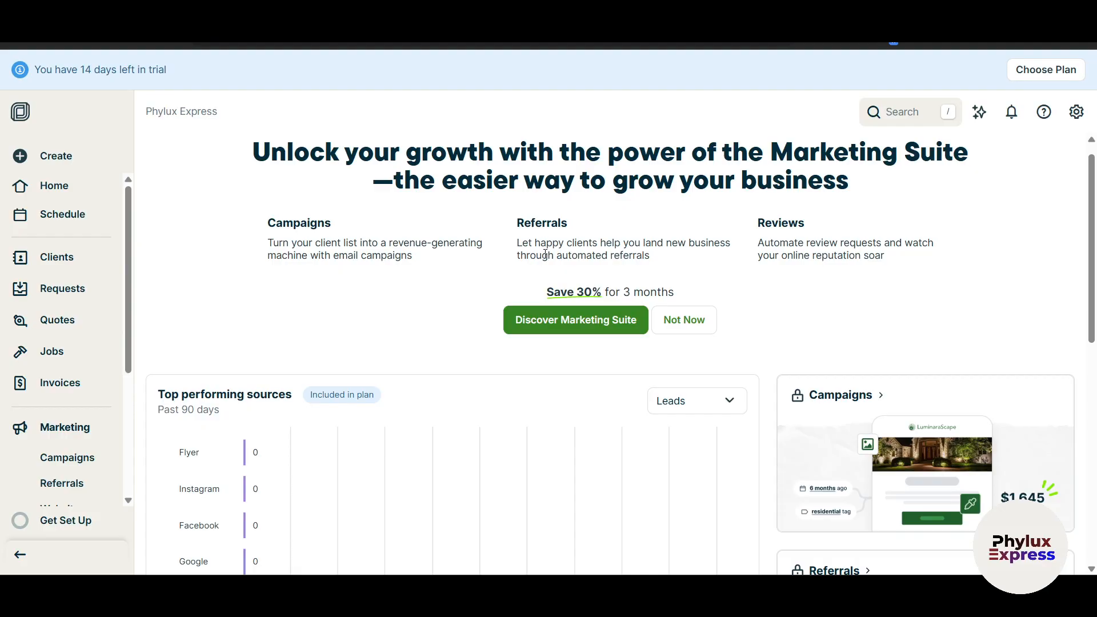
pyautogui.scroll(-9, 544, 254)
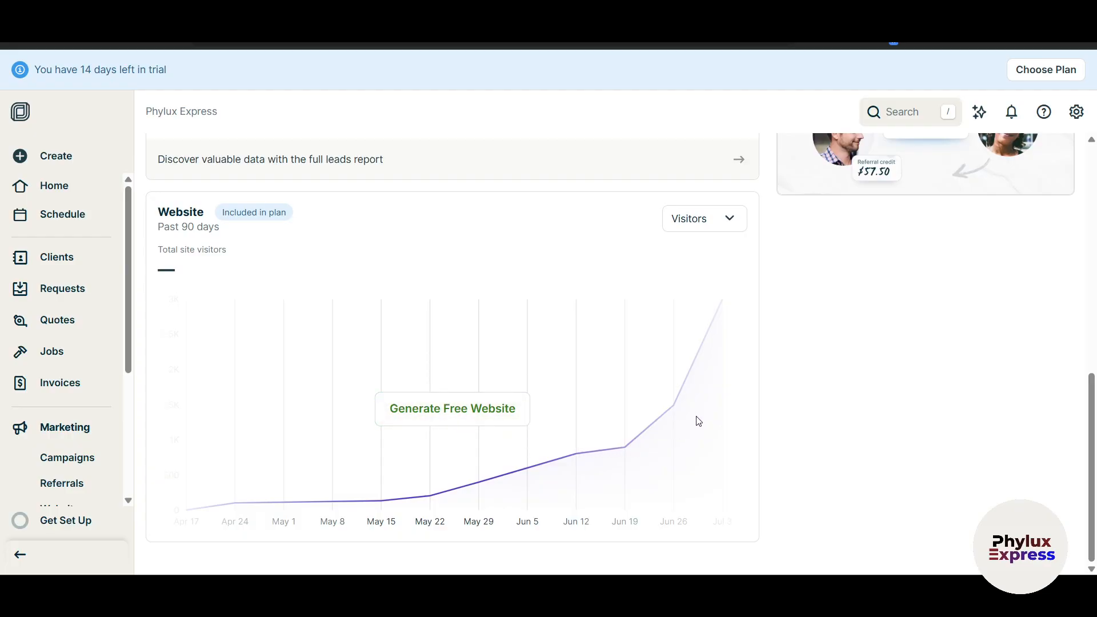
pyautogui.scroll(3, 698, 421)
pyautogui.click(713, 364)
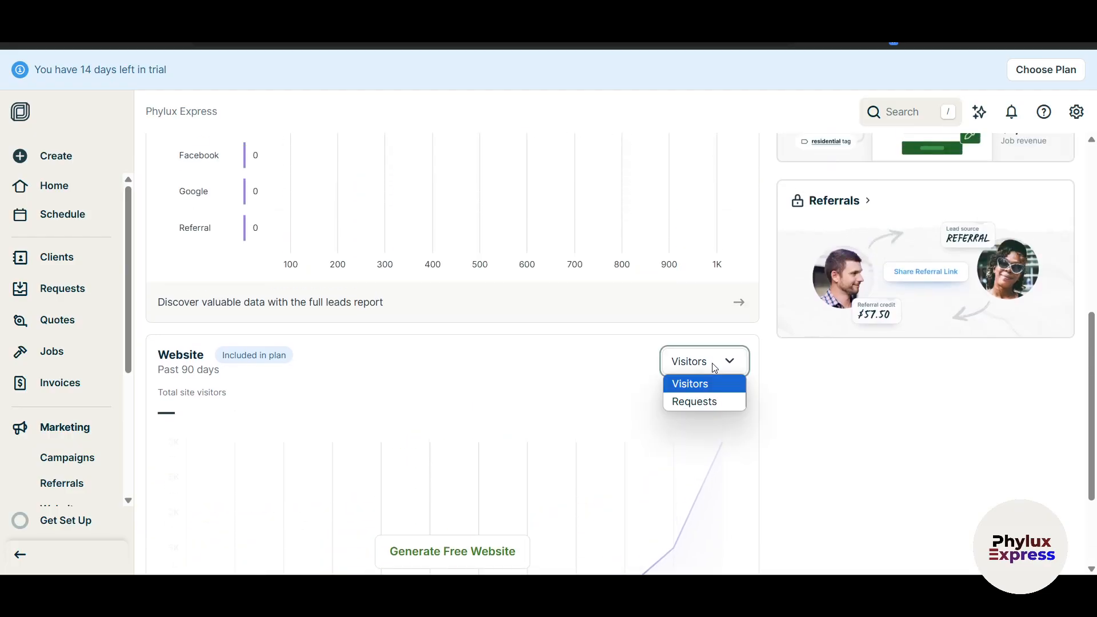
pyautogui.click(784, 405)
pyautogui.scroll(-3, 86, 400)
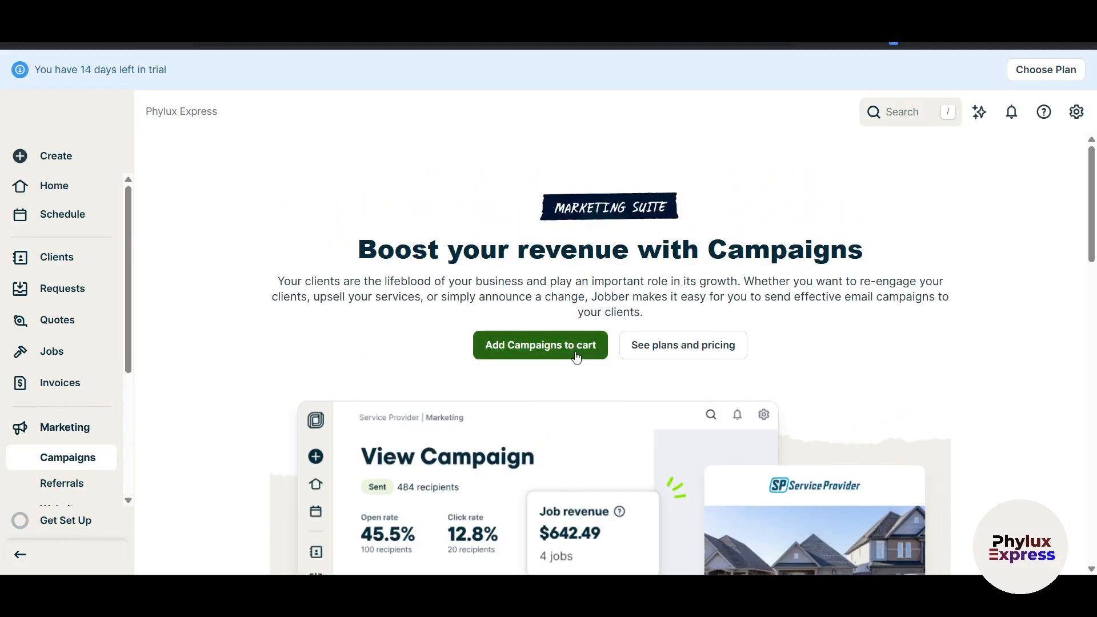
# Scroll through the Campaigns and Referrals offers, then open the Insights reports.
pyautogui.scroll(-3, 613, 313)
pyautogui.scroll(-3, 737, 225)
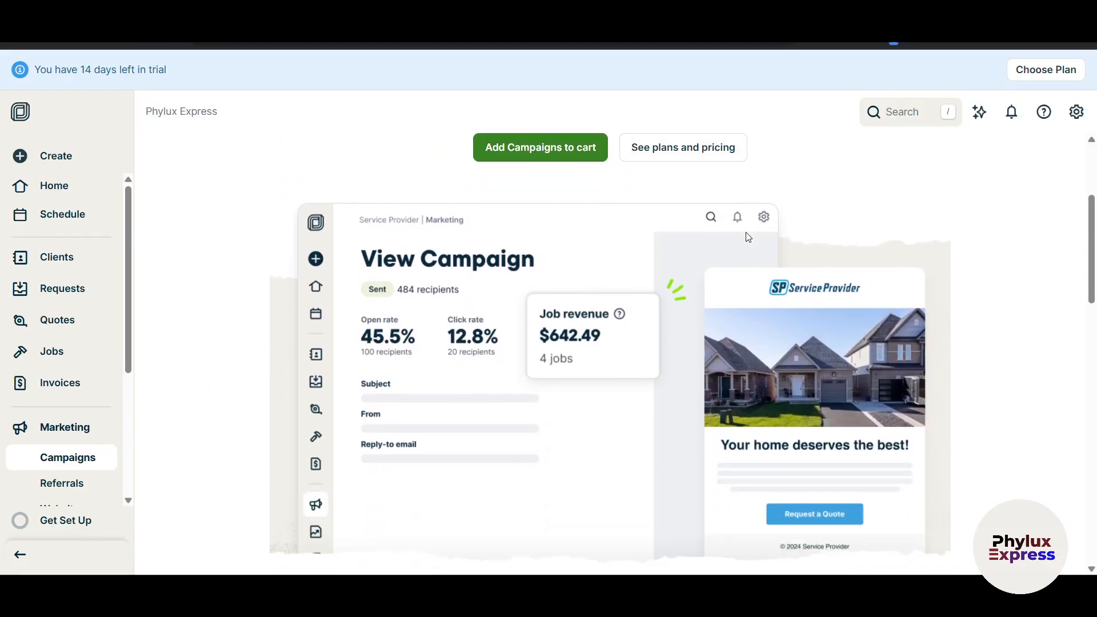
pyautogui.scroll(-3, 41, 427)
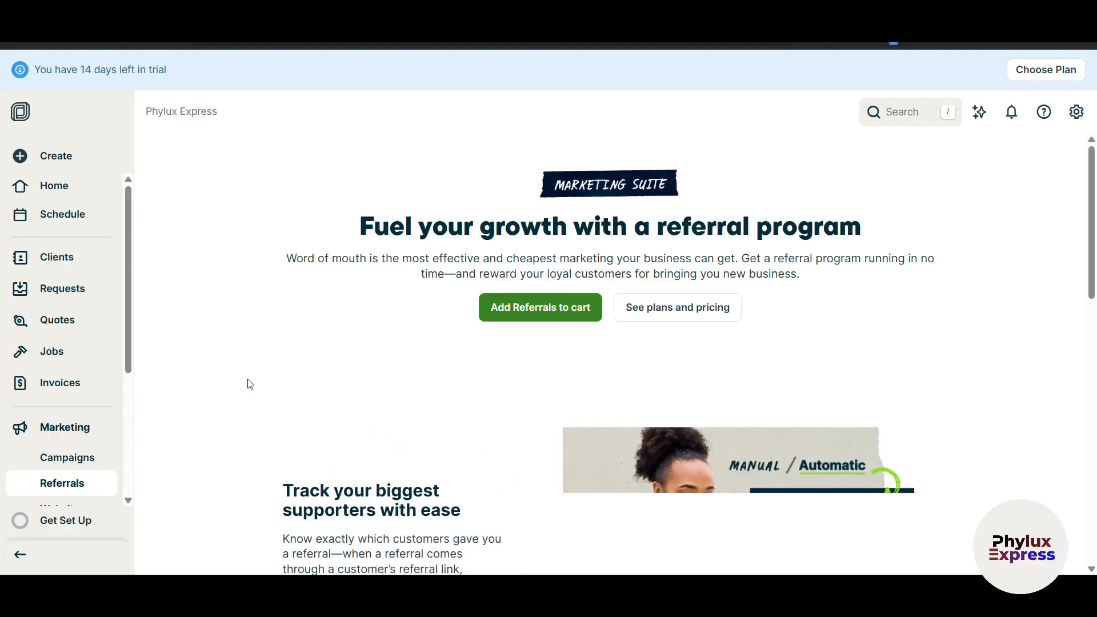
pyautogui.scroll(-1, 250, 384)
pyautogui.scroll(-3, 71, 328)
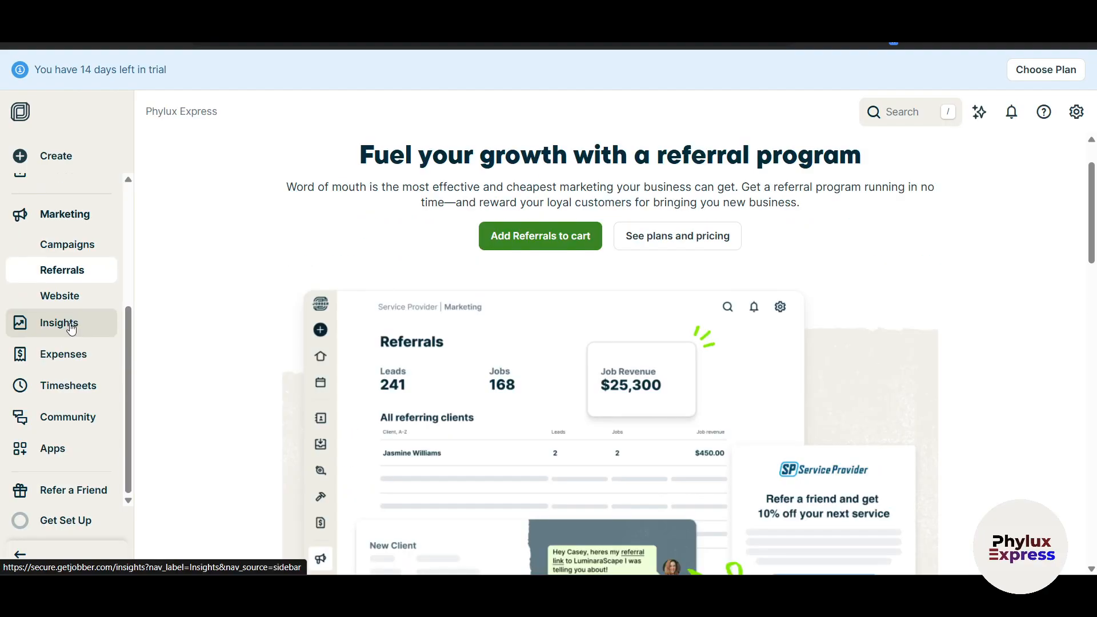
pyautogui.click(71, 326)
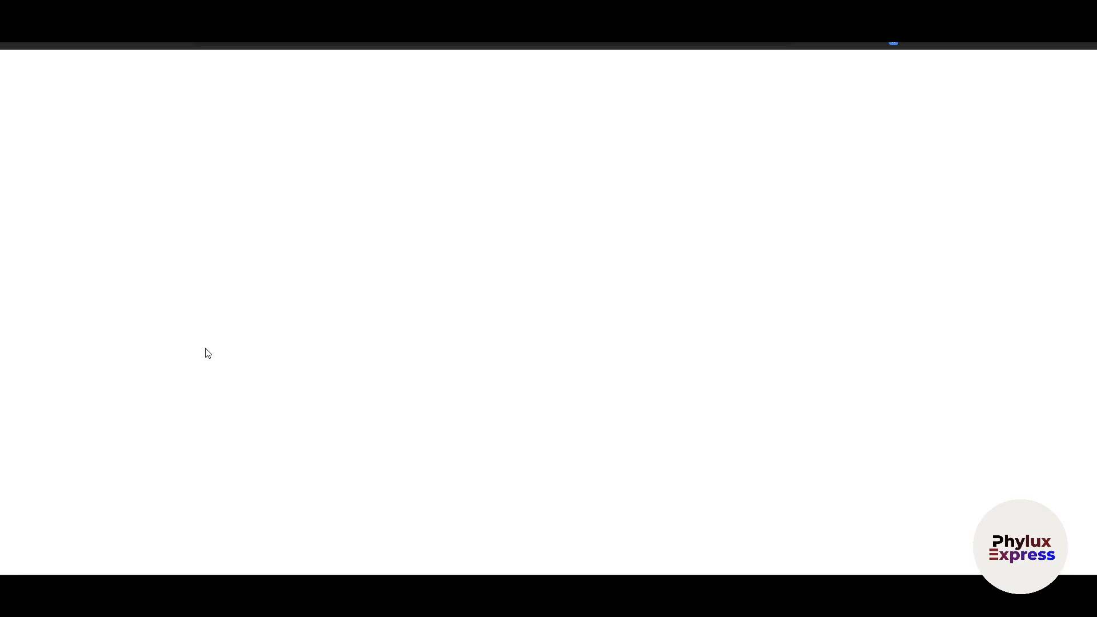
# Scroll up and down through the Insights report figures.
pyautogui.scroll(-1, 434, 319)
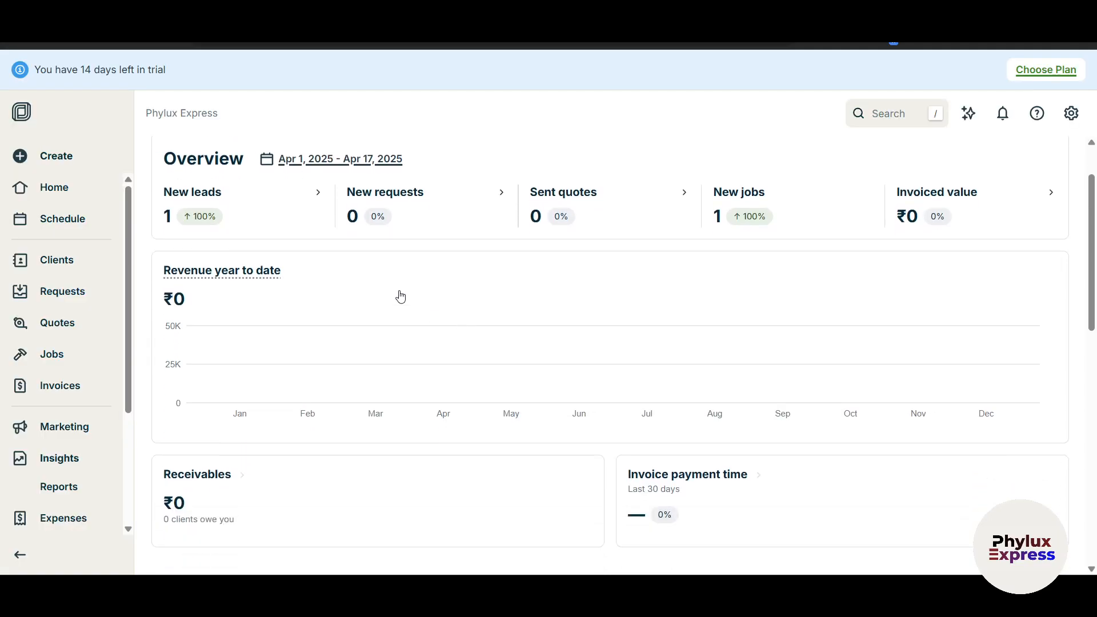
pyautogui.scroll(1, 389, 294)
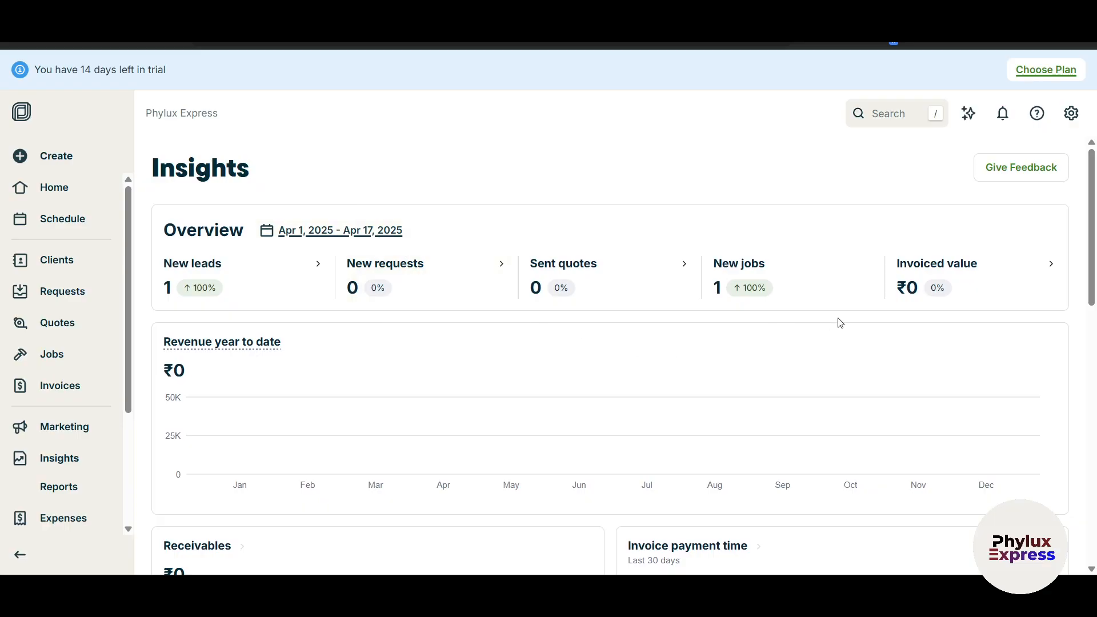
pyautogui.scroll(-1, 838, 323)
pyautogui.scroll(-6, 838, 324)
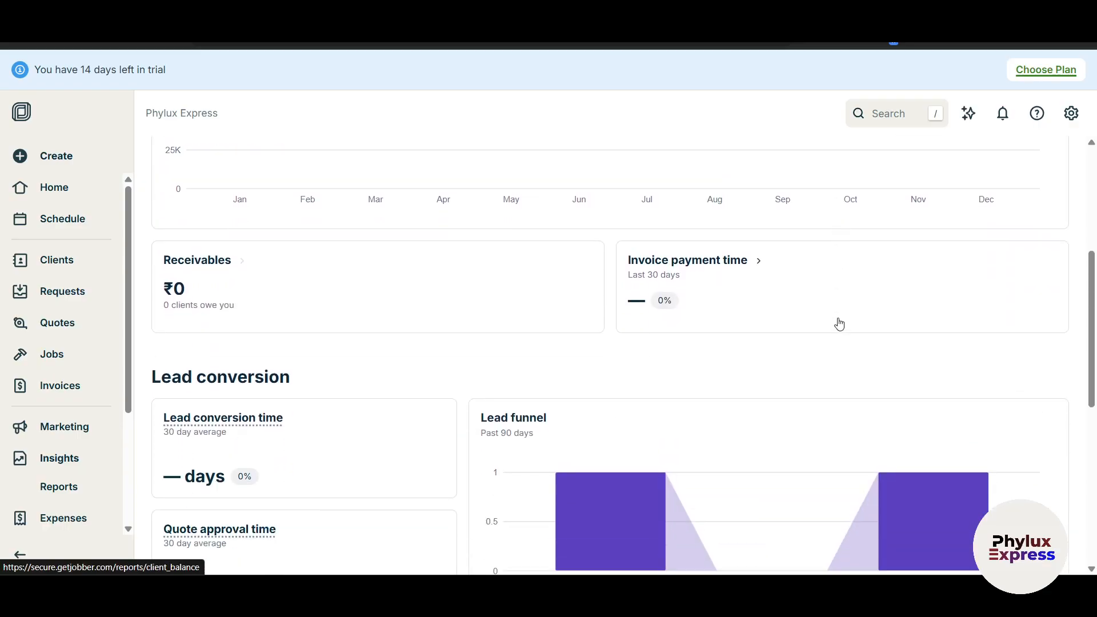
pyautogui.scroll(-3, 834, 327)
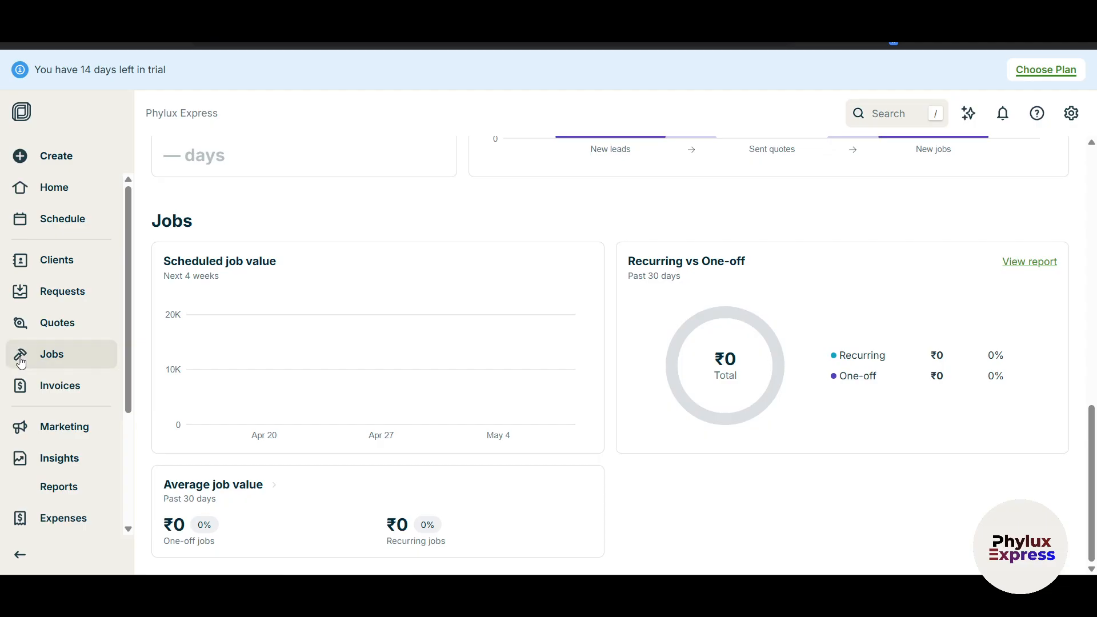
pyautogui.scroll(-3, 22, 360)
pyautogui.scroll(1, 29, 370)
pyautogui.scroll(-1, 55, 394)
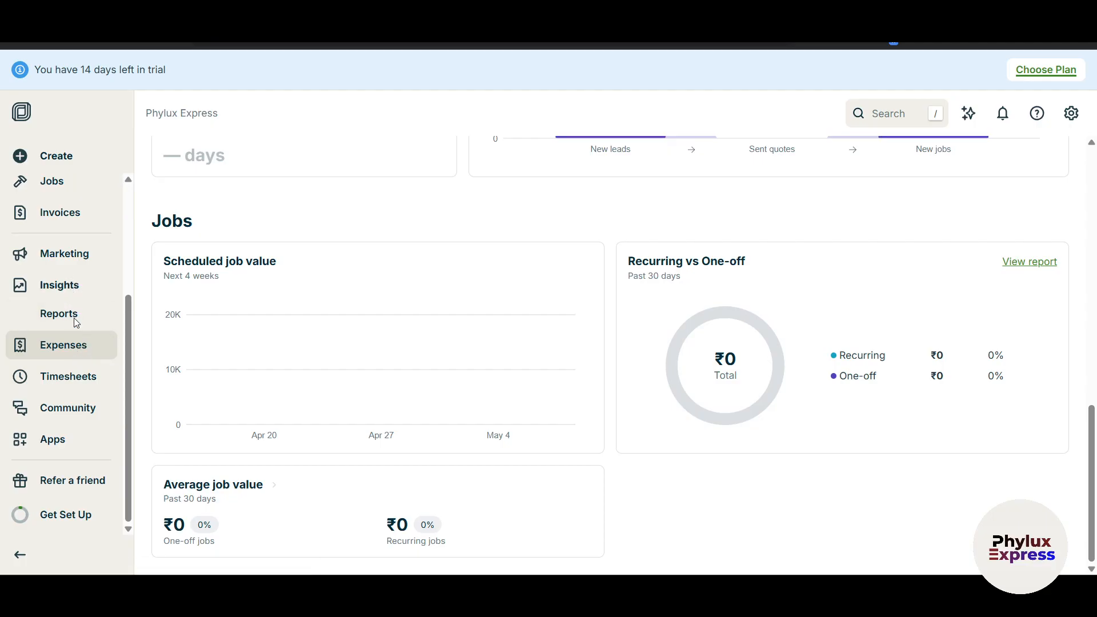
pyautogui.scroll(-3, 68, 471)
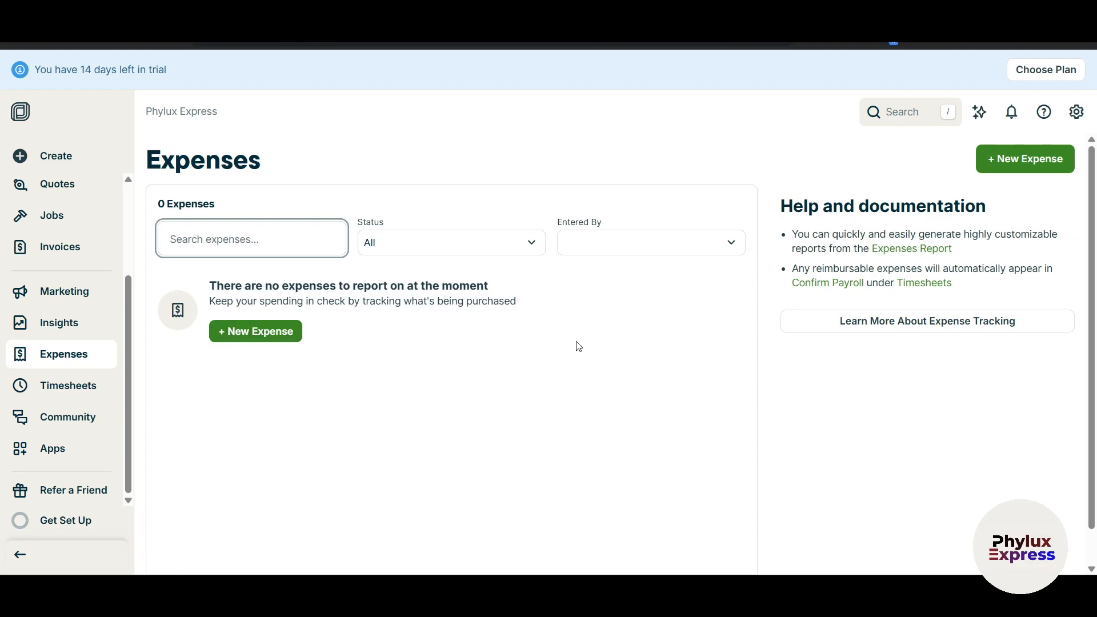
# Go to Timesheets and bring today's My hours entry form (0:00 duration) into view.
pyautogui.scroll(-1, 266, 365)
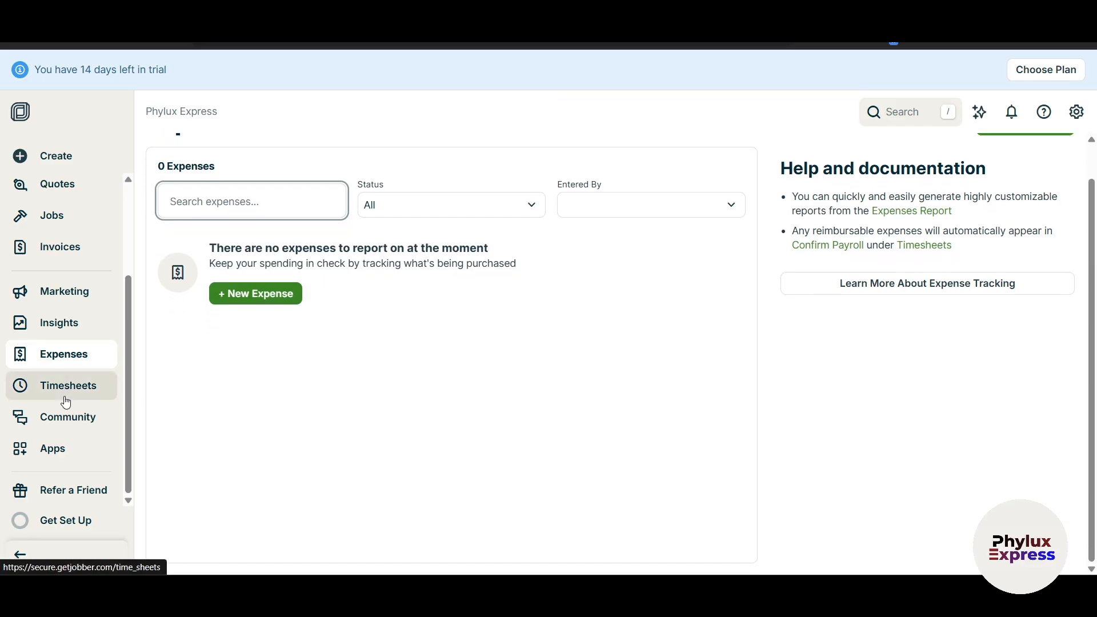
pyautogui.click(74, 390)
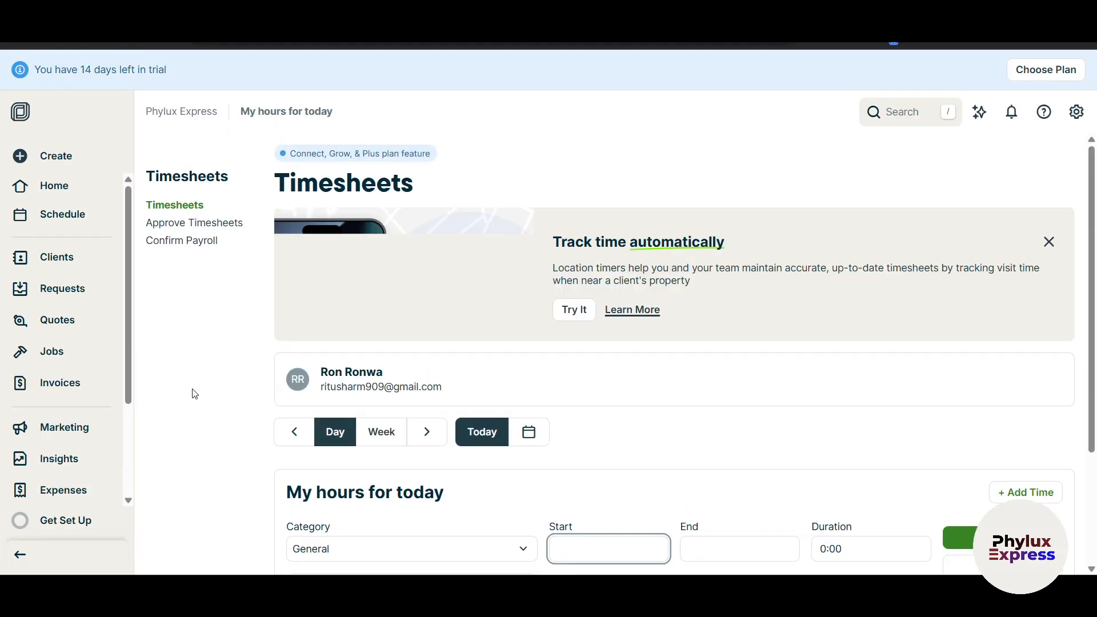
pyautogui.scroll(-2, 60, 486)
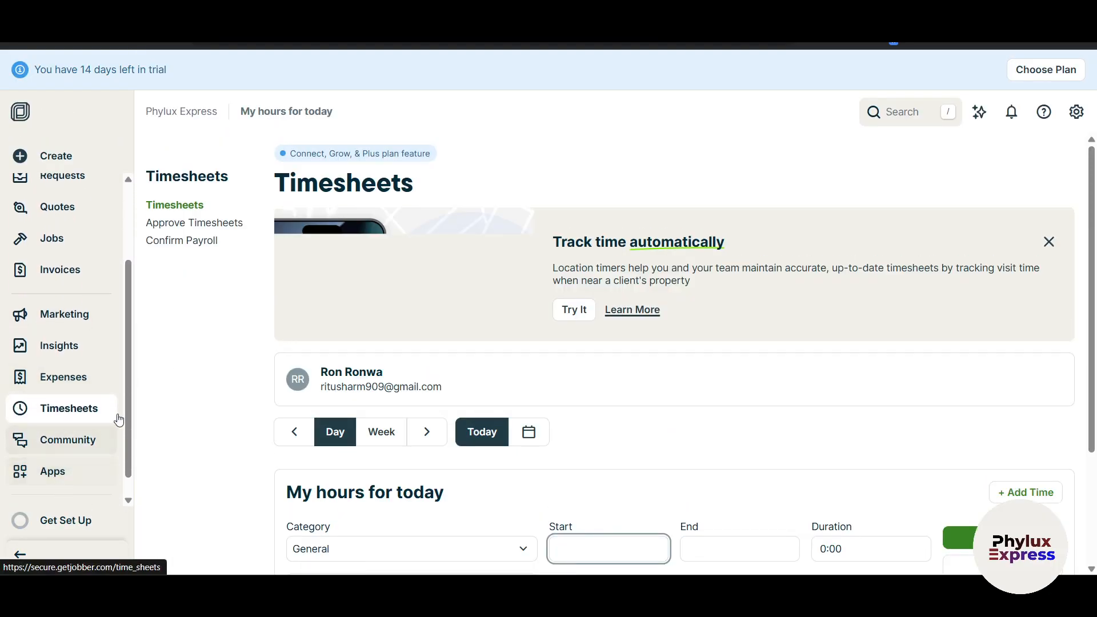
pyautogui.scroll(-1, 221, 422)
pyautogui.scroll(1, 223, 423)
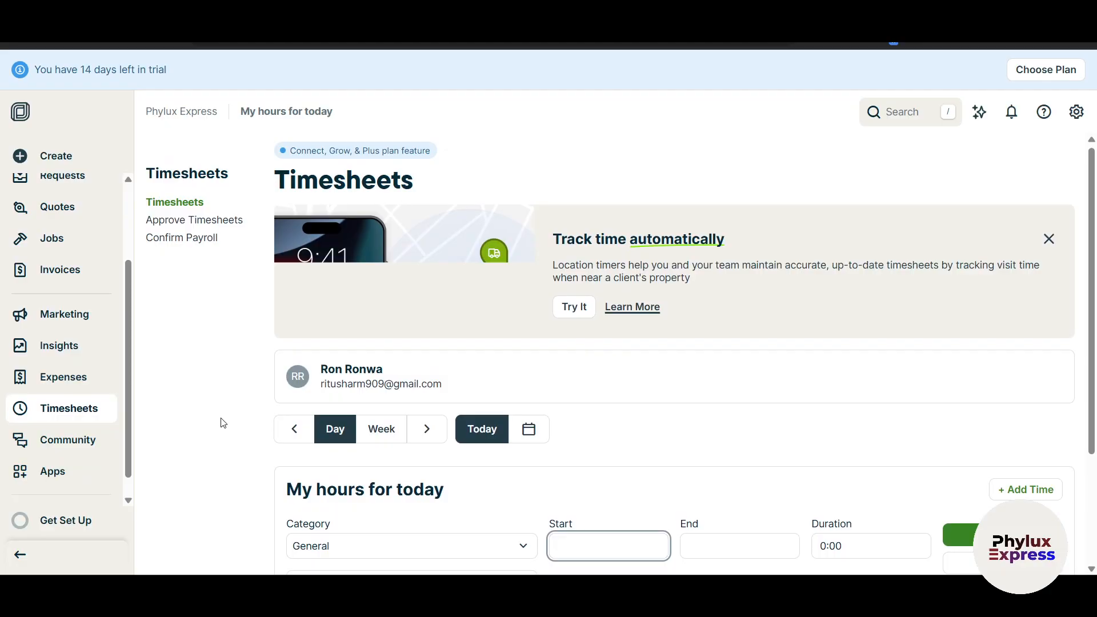
pyautogui.scroll(-1, 222, 423)
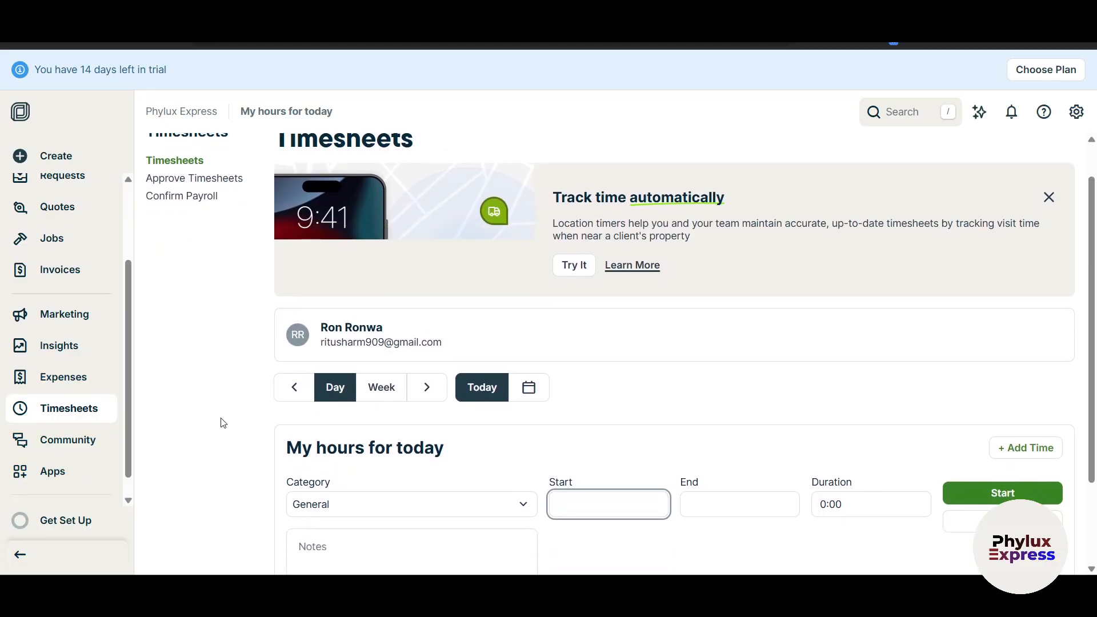
pyautogui.scroll(-2, 222, 423)
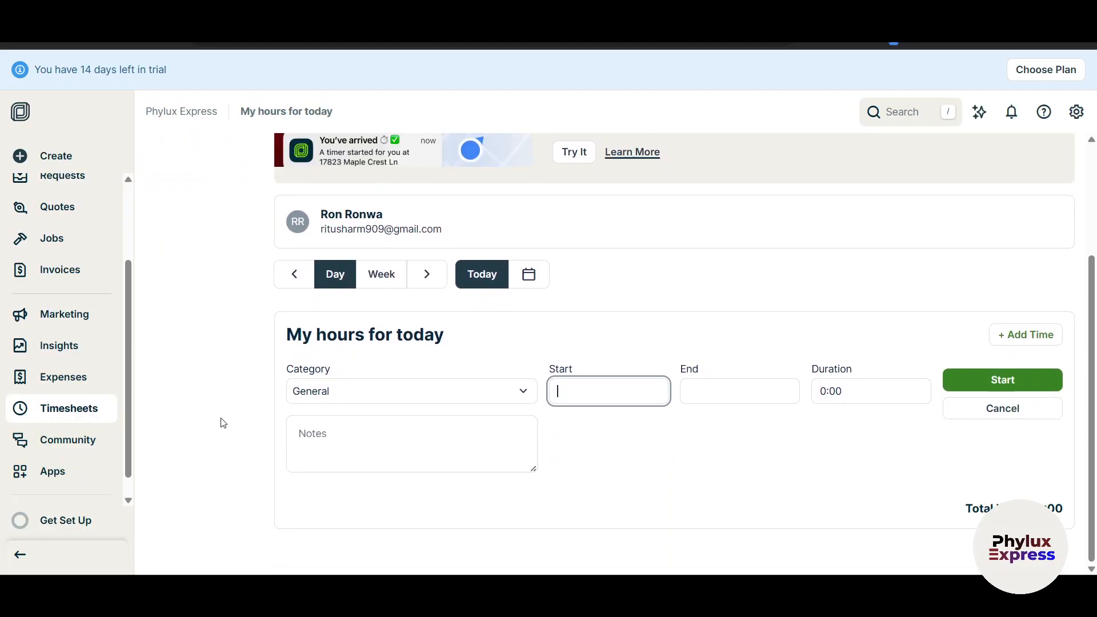
pyautogui.scroll(3, 147, 320)
pyautogui.scroll(-3, 200, 380)
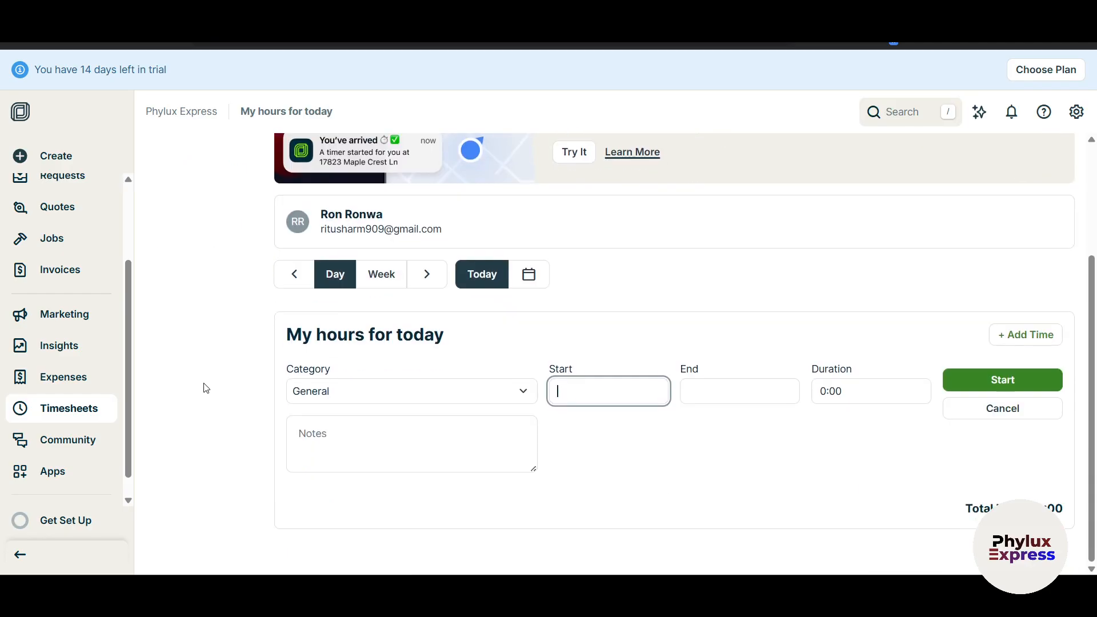
# Assign the time entry to job #1 - Benz with a 7:00 start time.
pyautogui.click(389, 393)
pyautogui.click(354, 466)
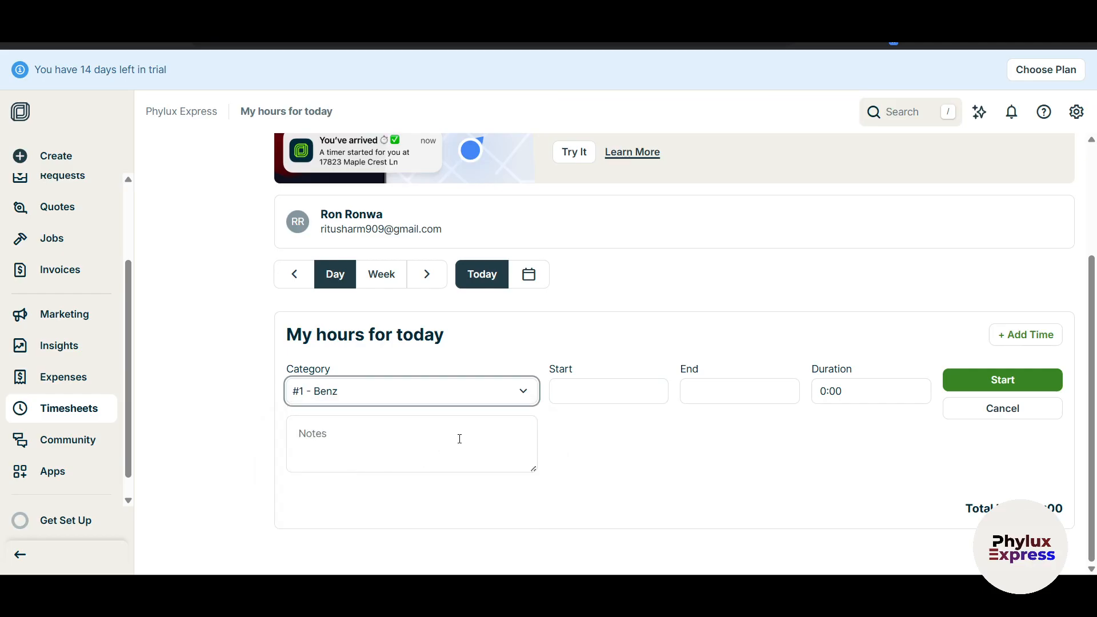
pyautogui.click(607, 388)
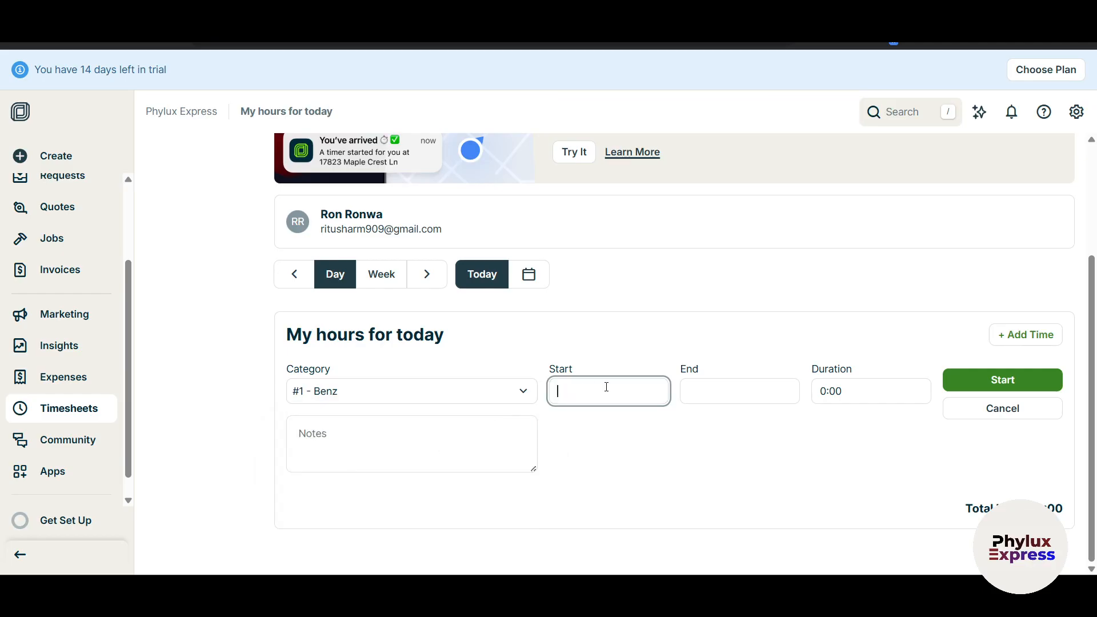
pyautogui.write('9:00')
pyautogui.click(714, 383)
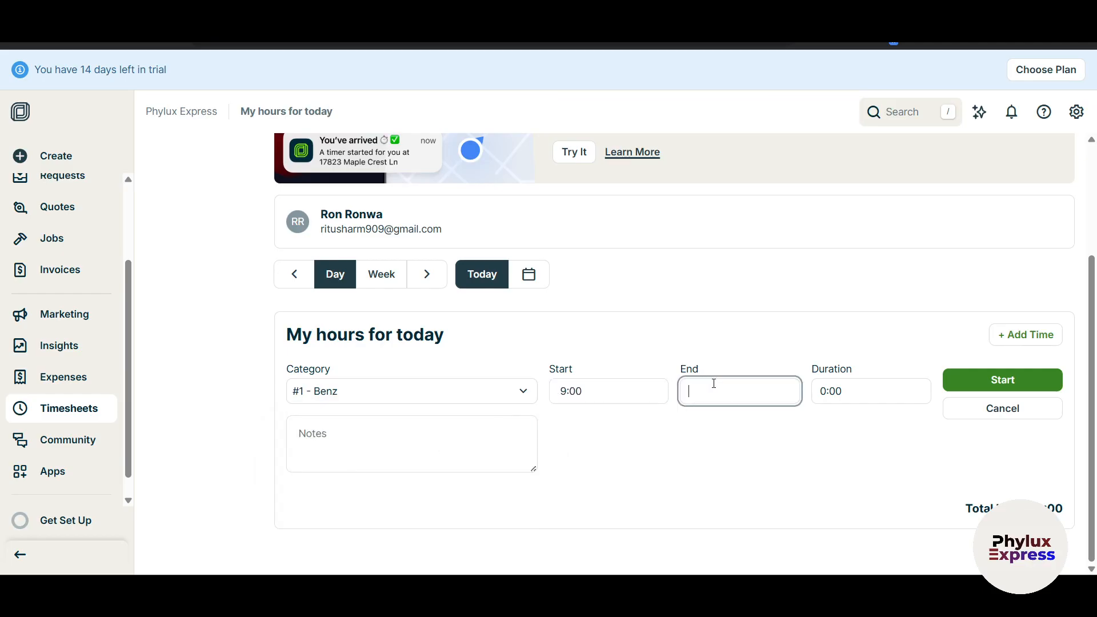
pyautogui.click(557, 392)
pyautogui.moveTo(595, 390)
pyautogui.mouseDown()
pyautogui.moveTo(526, 392)
pyautogui.moveTo(577, 394)
pyautogui.mouseUp()
pyautogui.write('07')
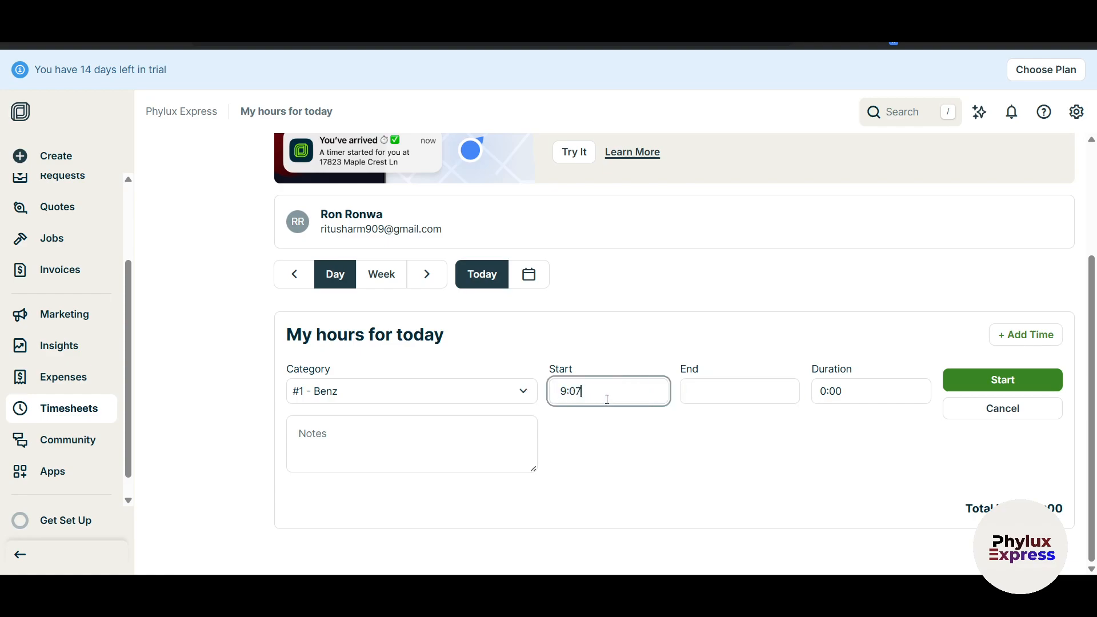
pyautogui.tripleClick(607, 400)
pyautogui.doubleClick(606, 400)
pyautogui.click(699, 396)
pyautogui.click(586, 395)
pyautogui.write('7:00')
# Set the end time to 9:00 for a 2:00 duration and save the entry.
pyautogui.click(722, 390)
pyautogui.write('9')
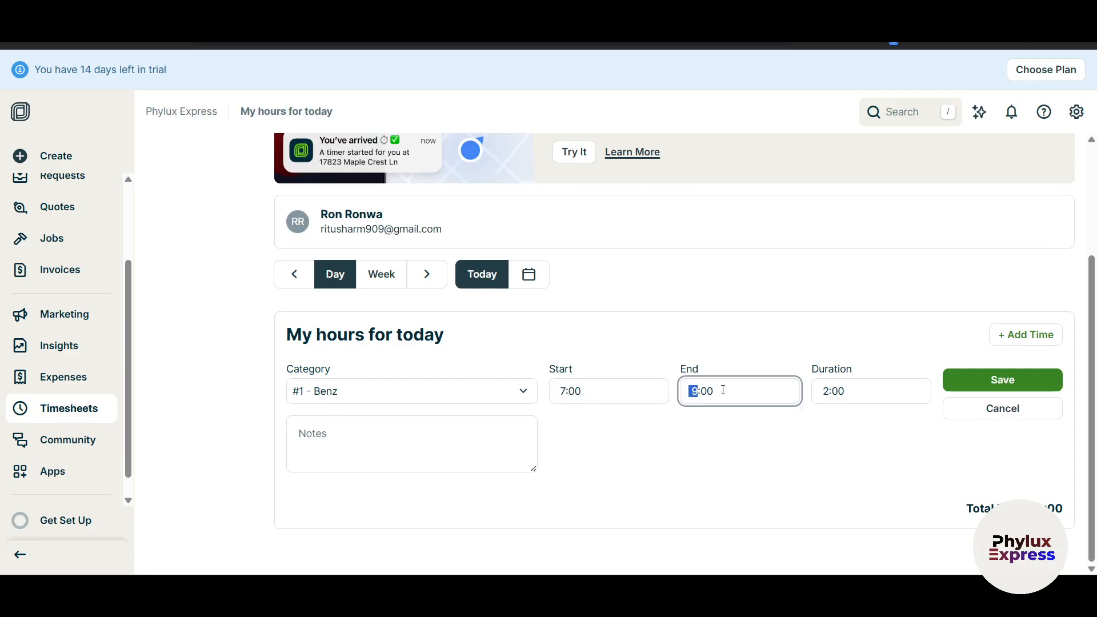
pyautogui.click(802, 453)
pyautogui.click(905, 399)
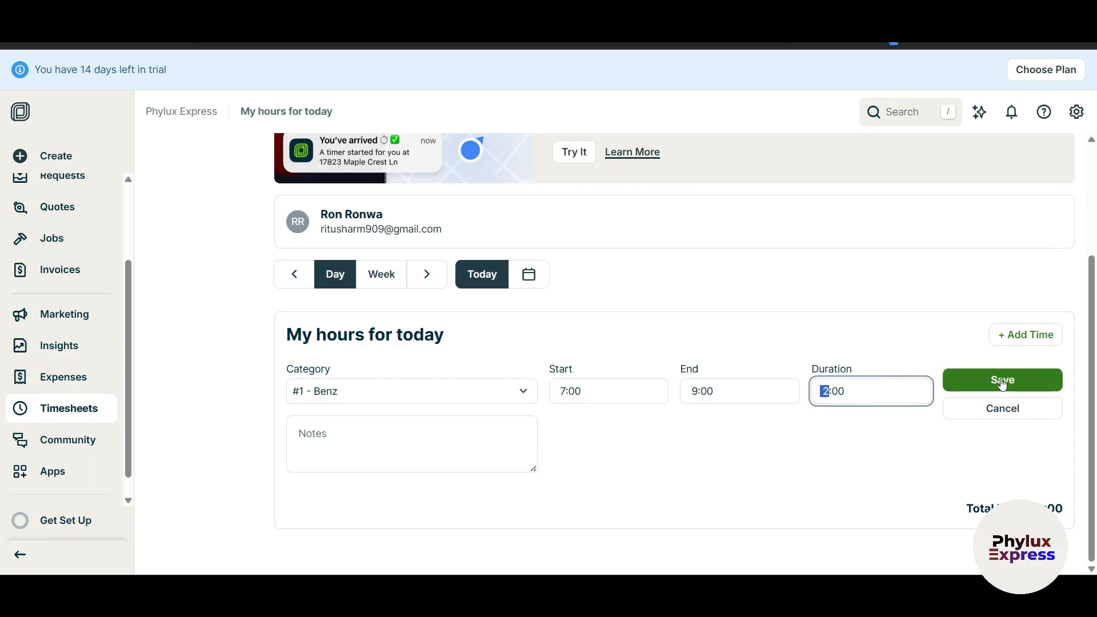
pyautogui.click(1028, 380)
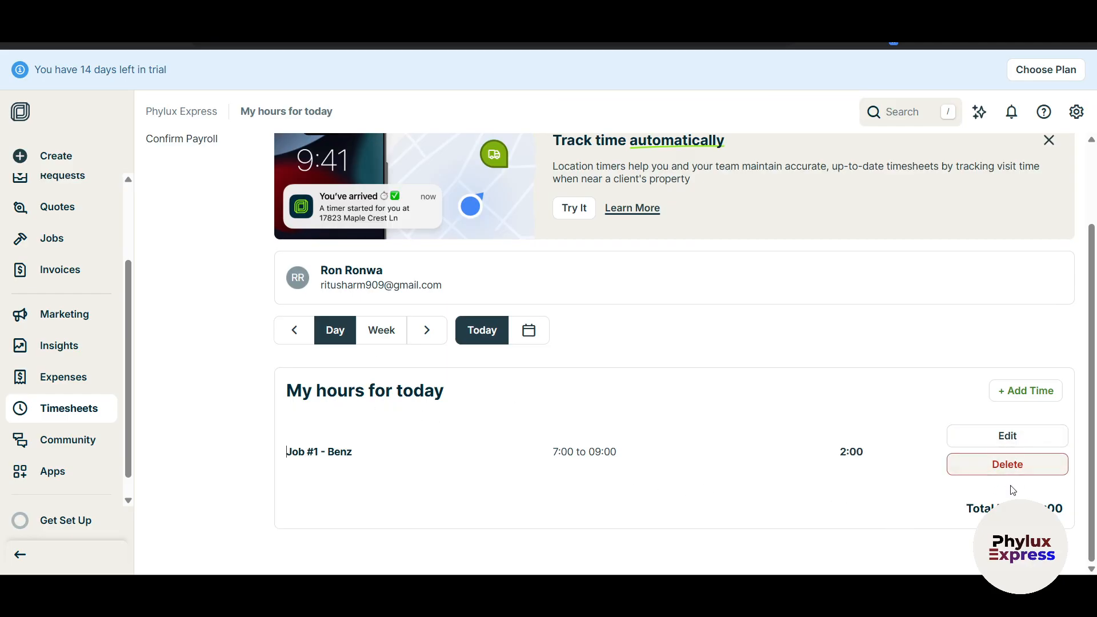
pyautogui.click(425, 433)
pyautogui.scroll(3, 425, 432)
pyautogui.scroll(-1, 63, 422)
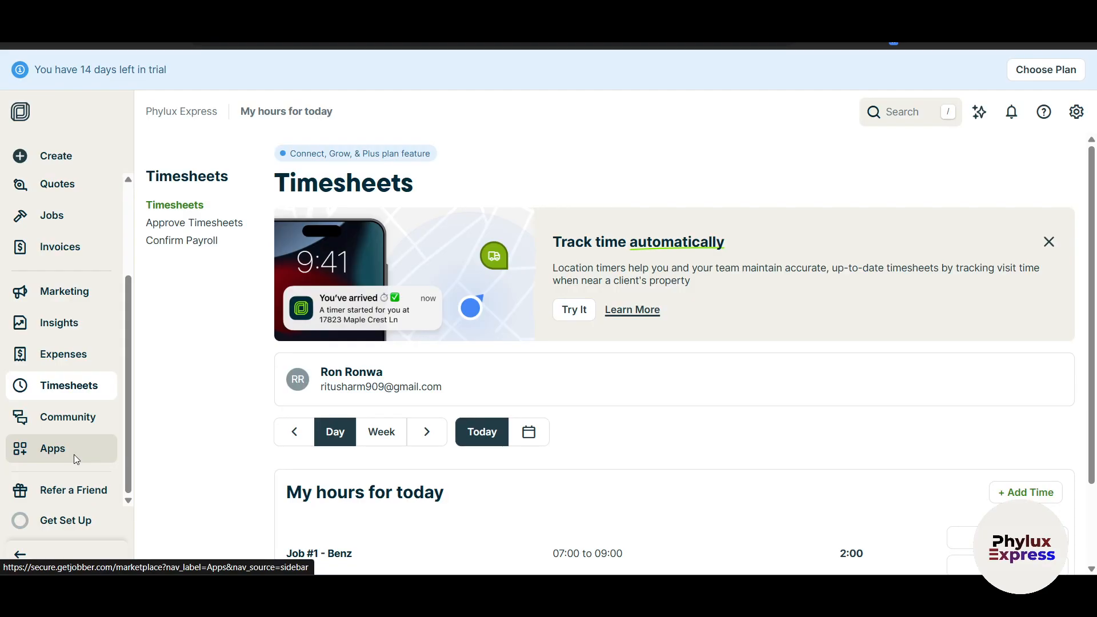
# Open Apps and scroll through the All apps grid, then back up to QuickBooks, Zapier and CompanyCam.
pyautogui.click(74, 448)
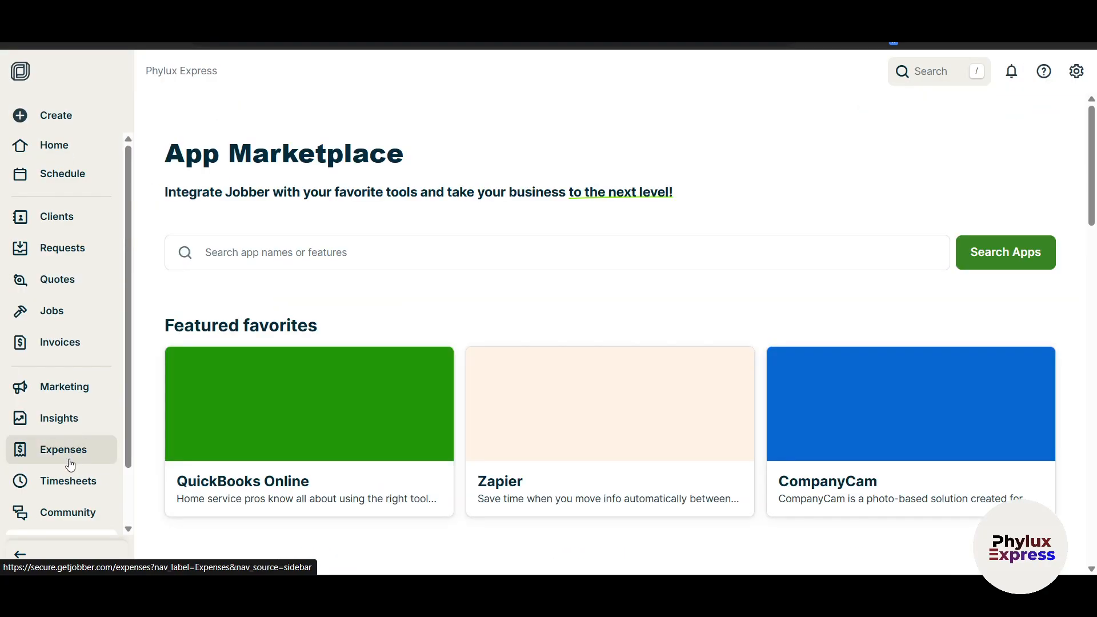
pyautogui.scroll(-3, 69, 465)
pyautogui.scroll(-2, 216, 495)
pyautogui.scroll(-1, 216, 494)
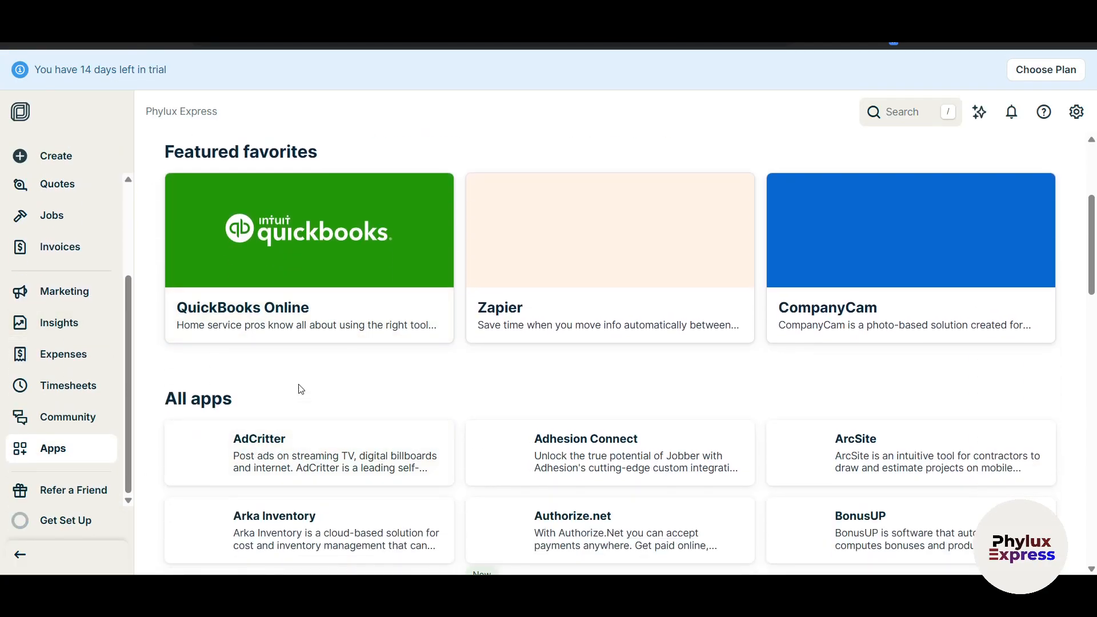
pyautogui.scroll(-7, 849, 391)
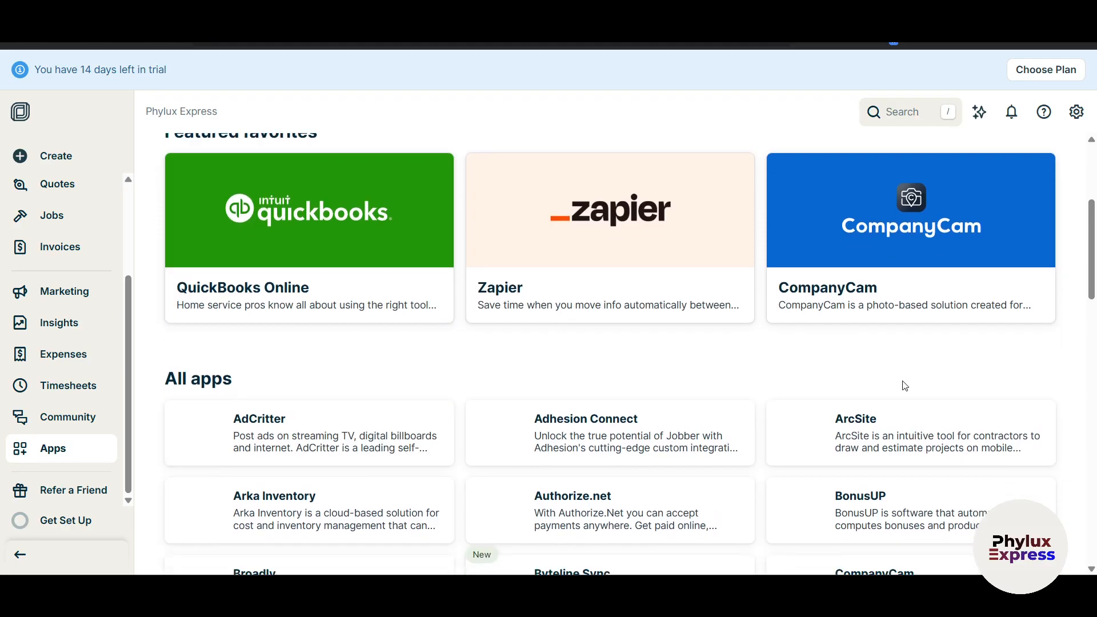
pyautogui.scroll(-2, 771, 434)
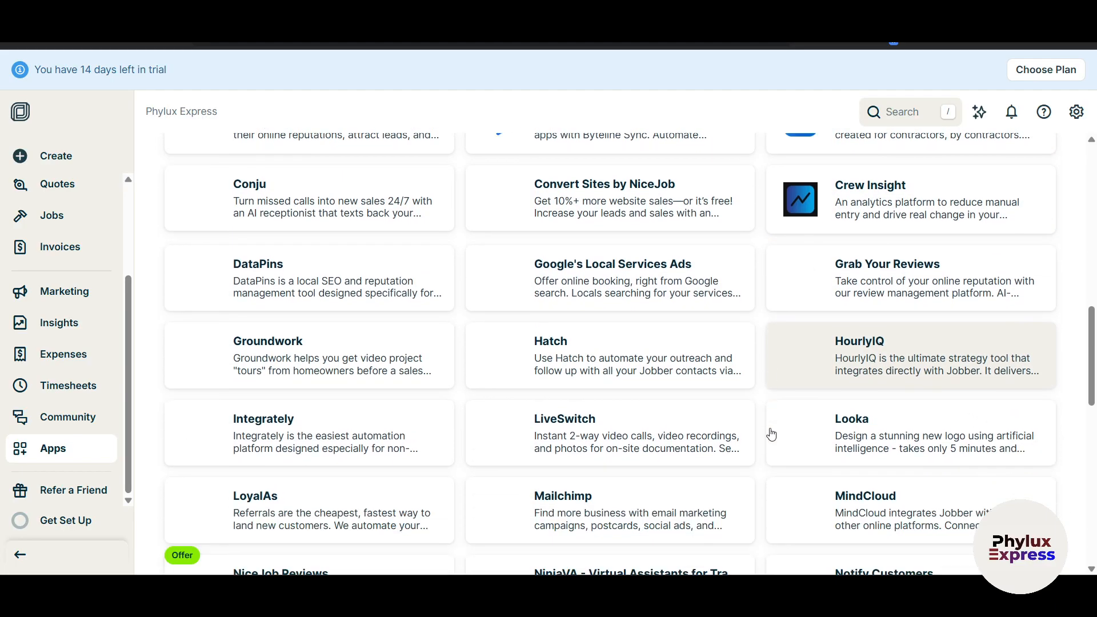
pyautogui.scroll(2, 771, 434)
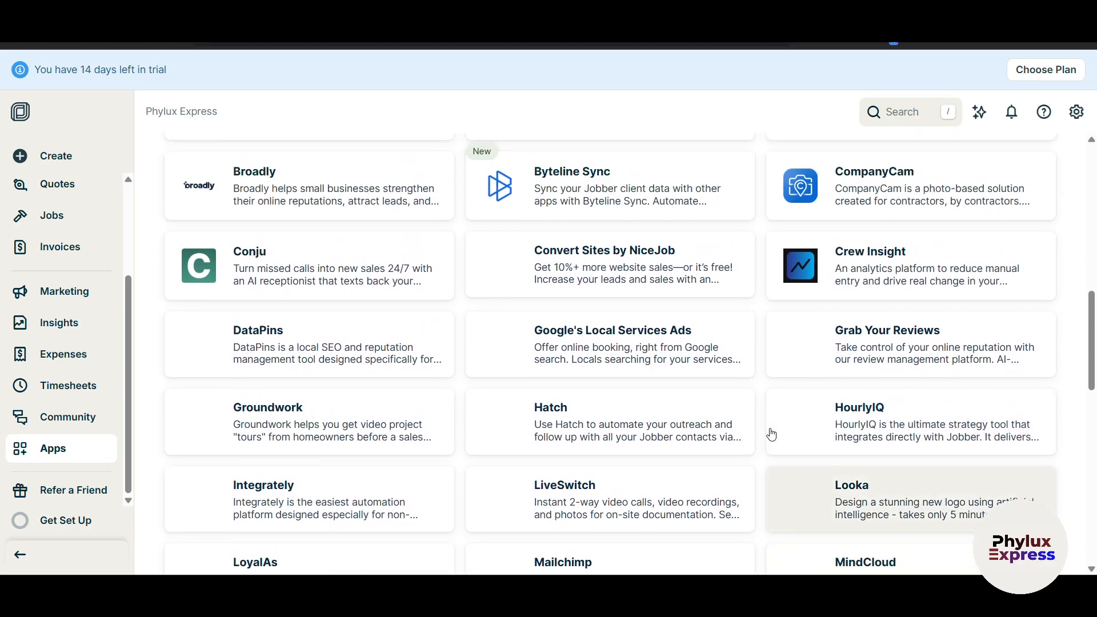
pyautogui.scroll(1, 771, 434)
pyautogui.scroll(1, 771, 434)
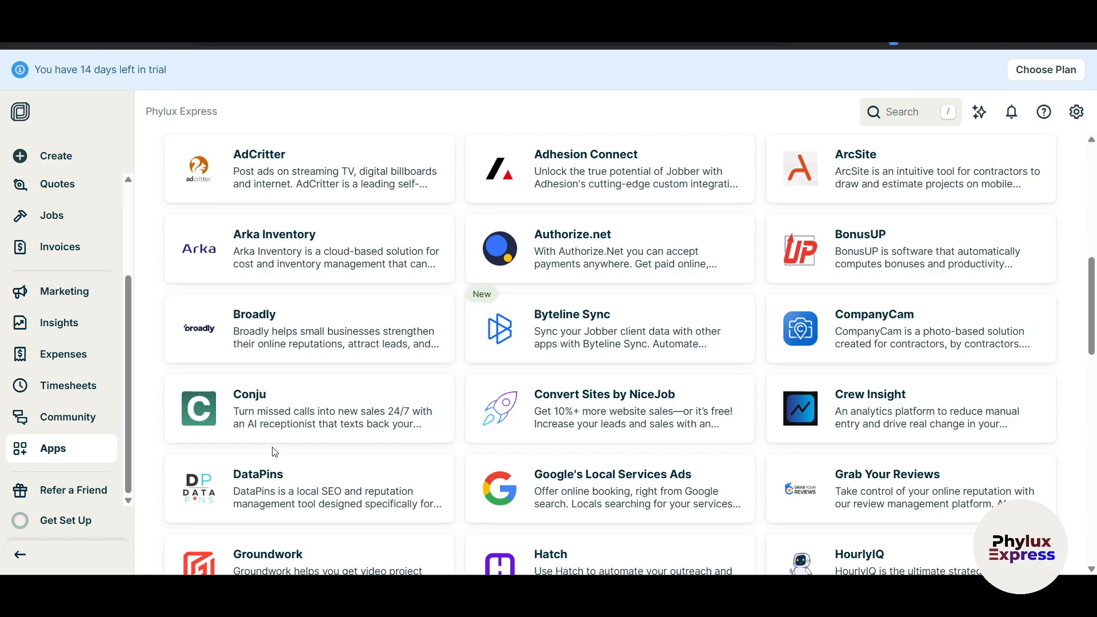
pyautogui.scroll(8, 512, 383)
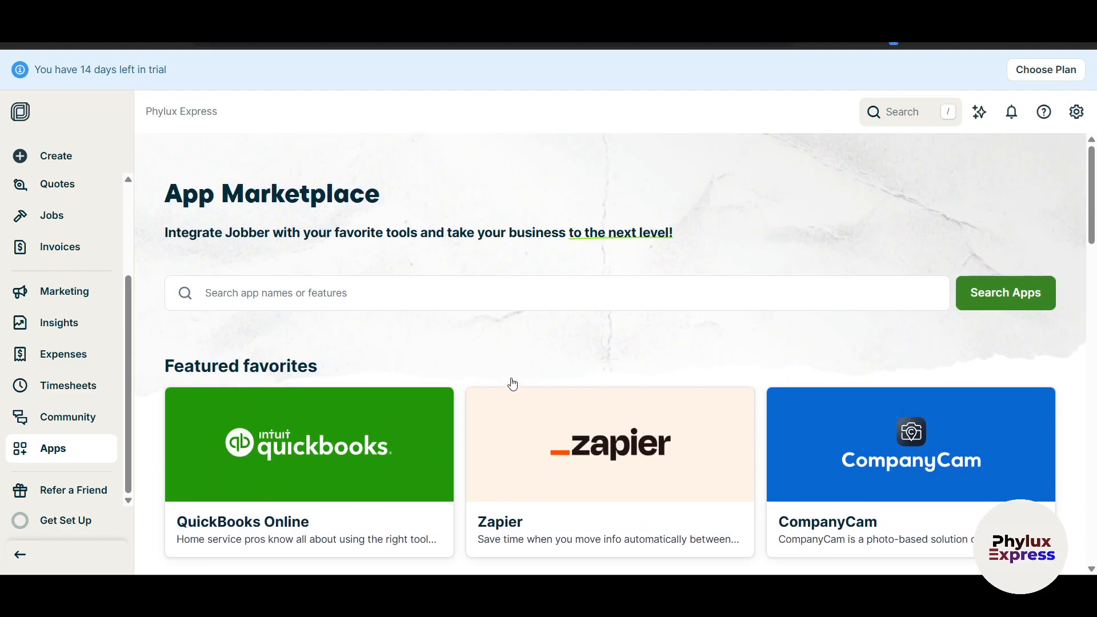